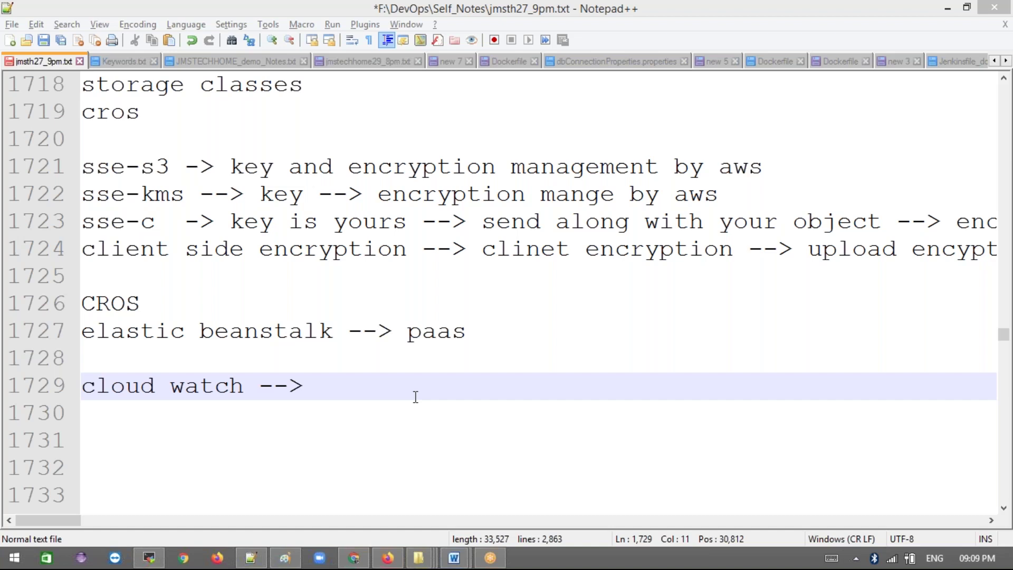
# - Switch to the browser, open a blank tab, and duplicate the tab showing the EC2 Instances page
pyautogui.hotkey('alt', 'Tab')
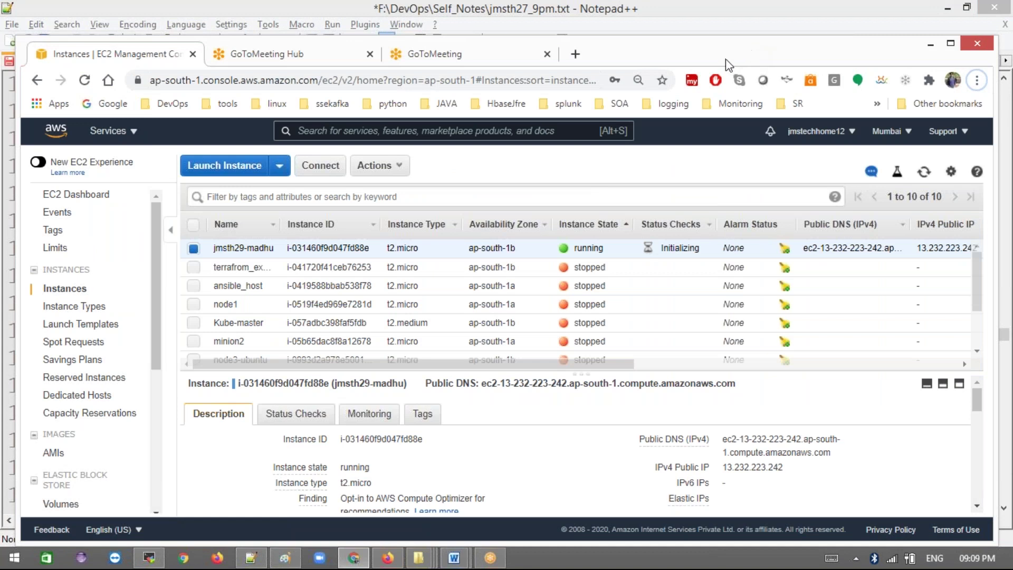
pyautogui.click(575, 54)
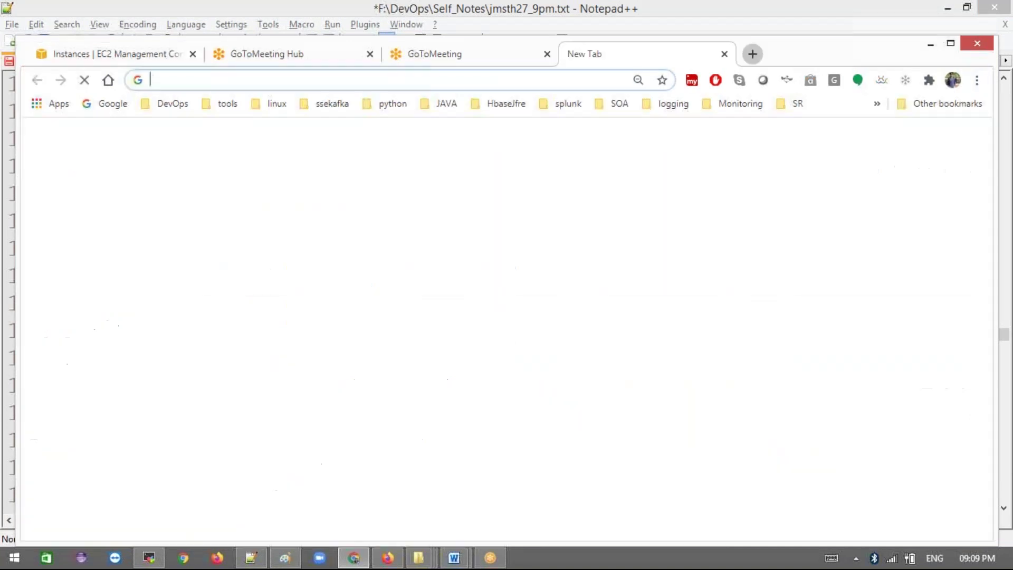
pyautogui.click(126, 59)
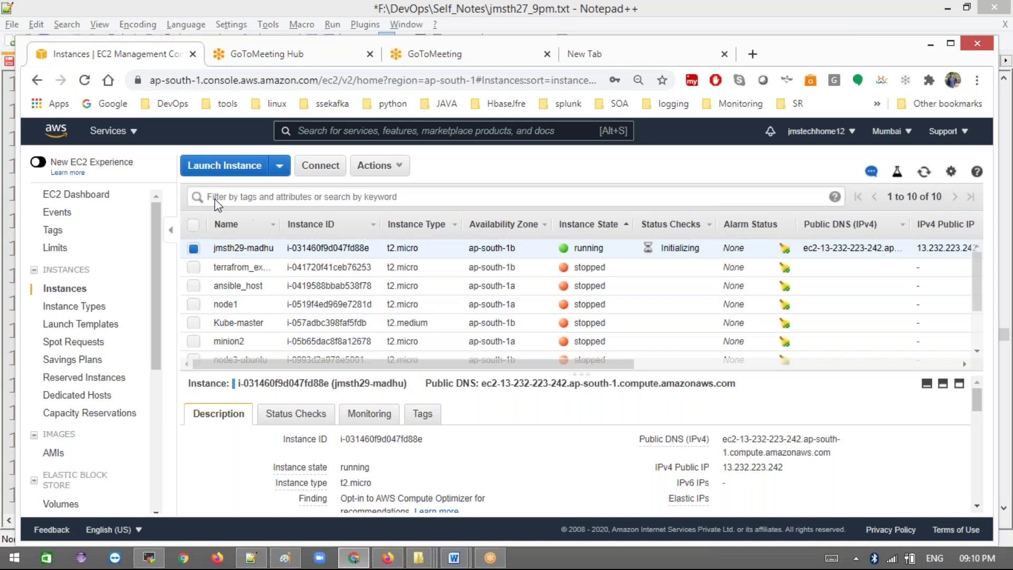
pyautogui.rightClick(145, 62)
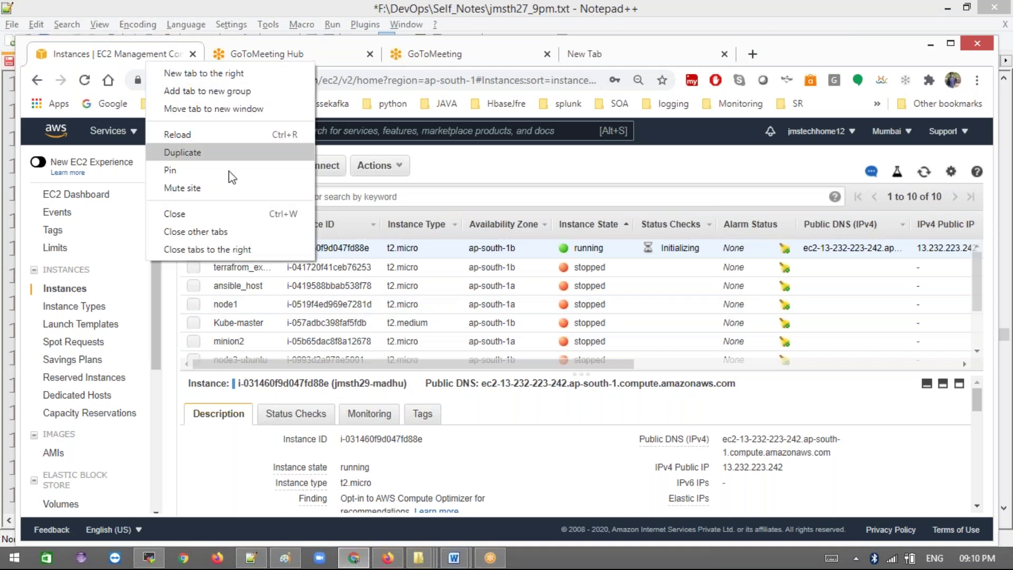
pyautogui.click(228, 153)
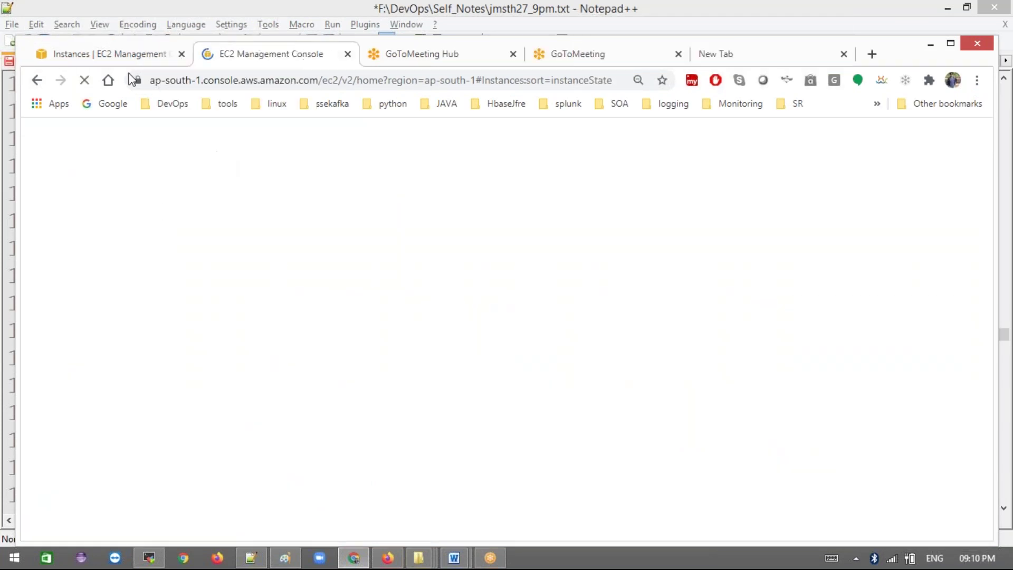
# - Enlarge the details area of the original EC2 page and review the running instance's description
pyautogui.click(109, 55)
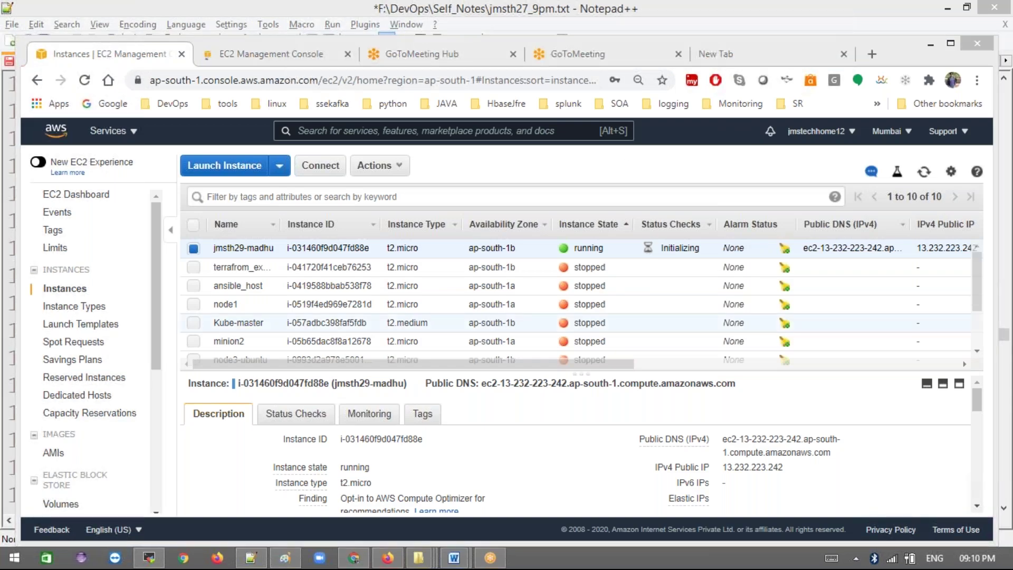
pyautogui.click(580, 348)
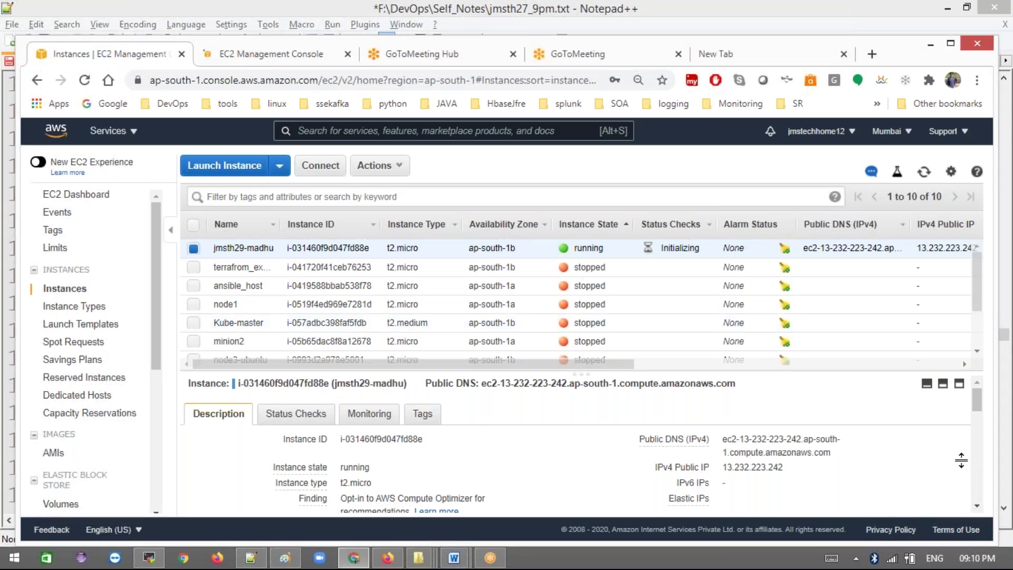
pyautogui.scroll(-5, 977, 417)
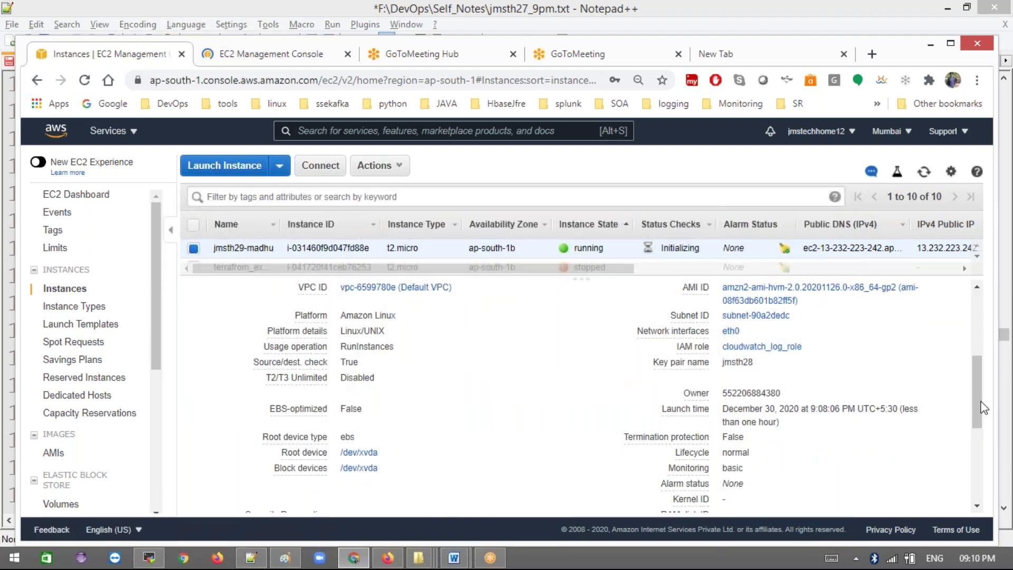
pyautogui.scroll(5, 976, 295)
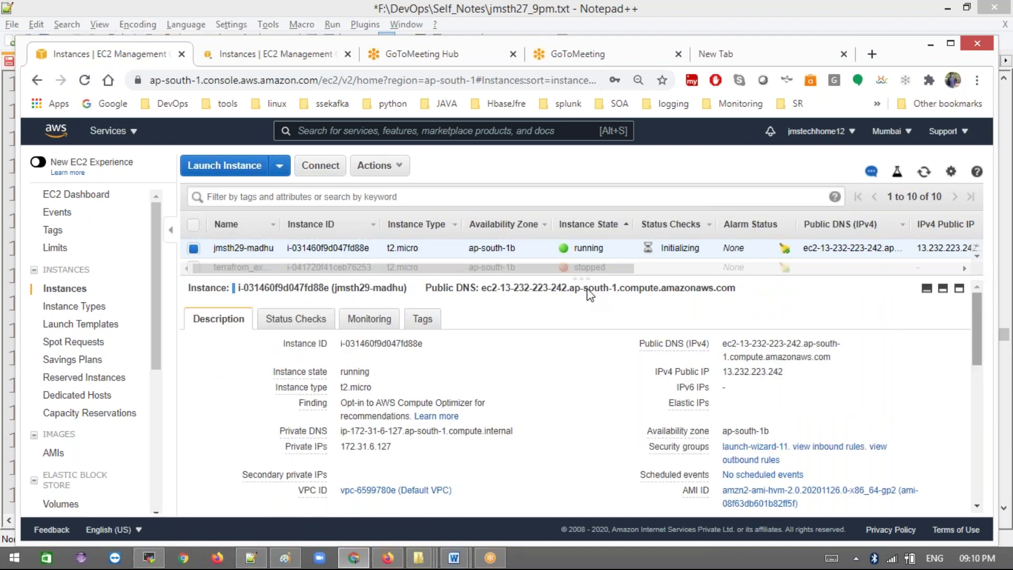
# - In the duplicated console tab, search the AWS services for "cloudwa" and open CloudWatch
pyautogui.click(248, 53)
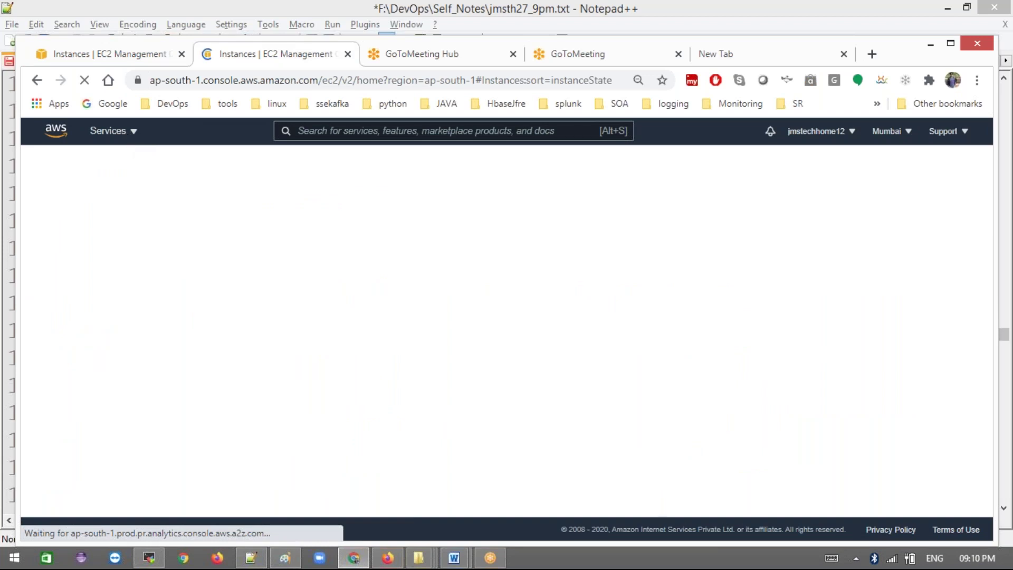
pyautogui.click(127, 132)
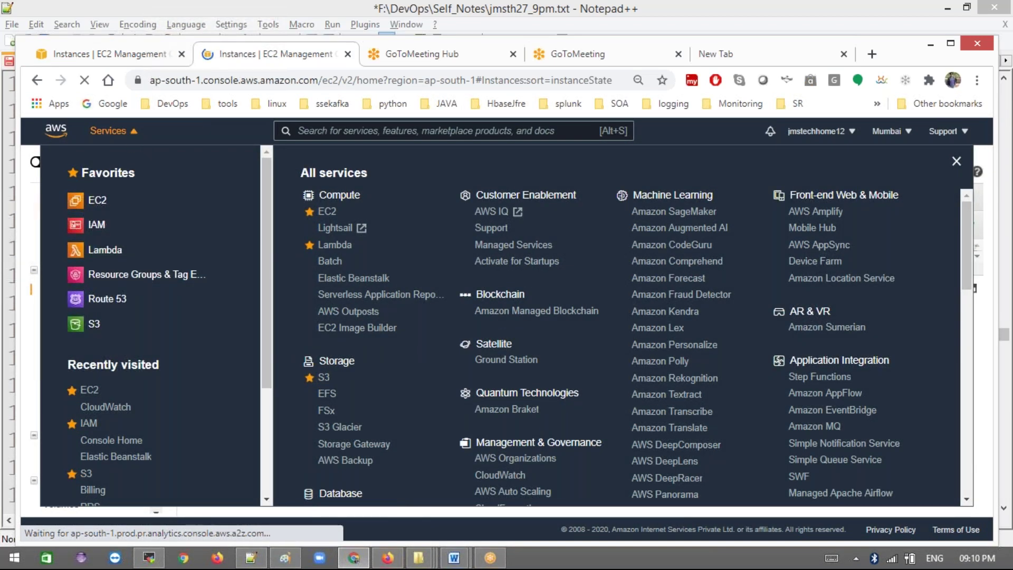
pyautogui.click(305, 129)
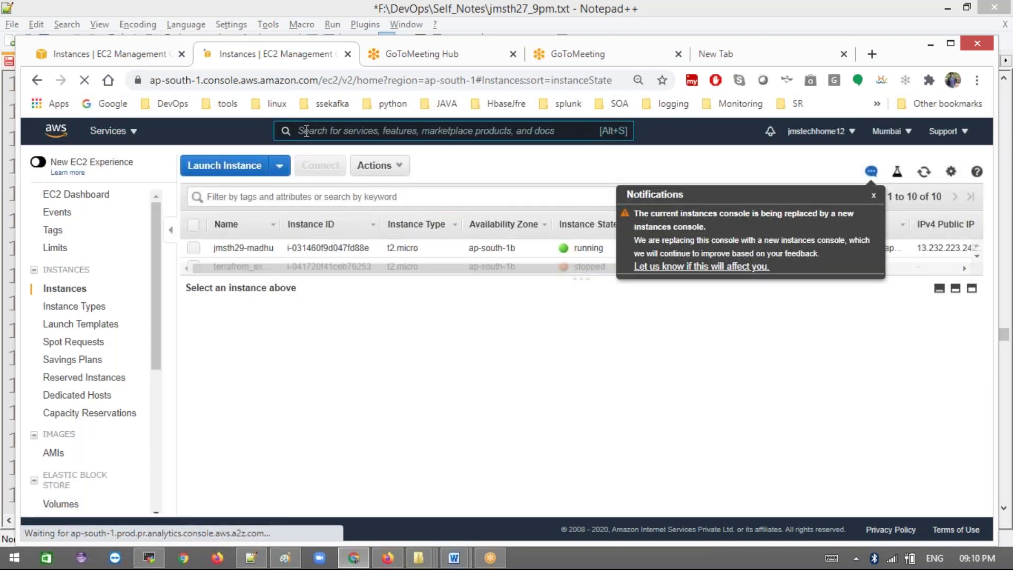
pyautogui.write('cloud')
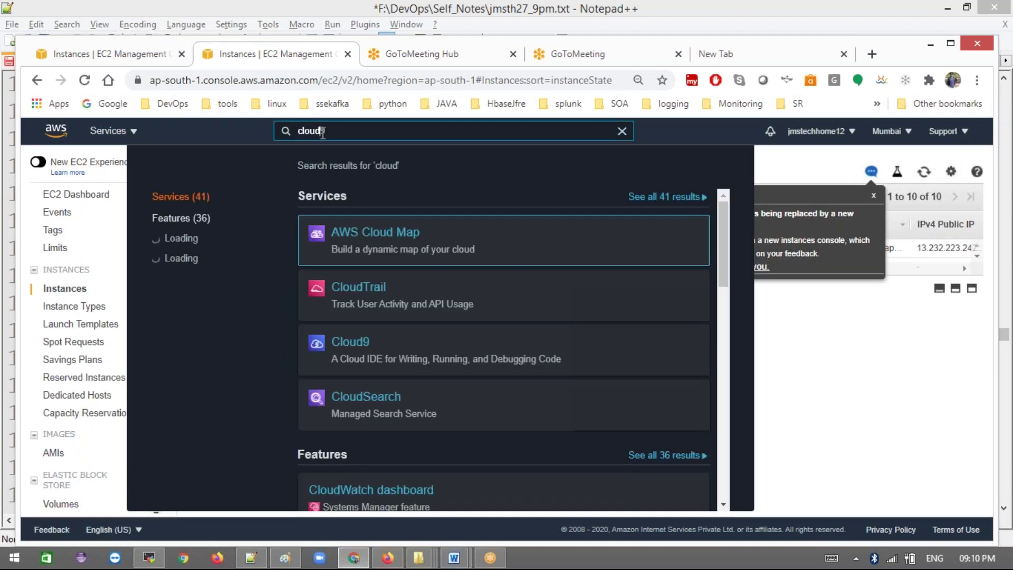
pyautogui.write('wa')
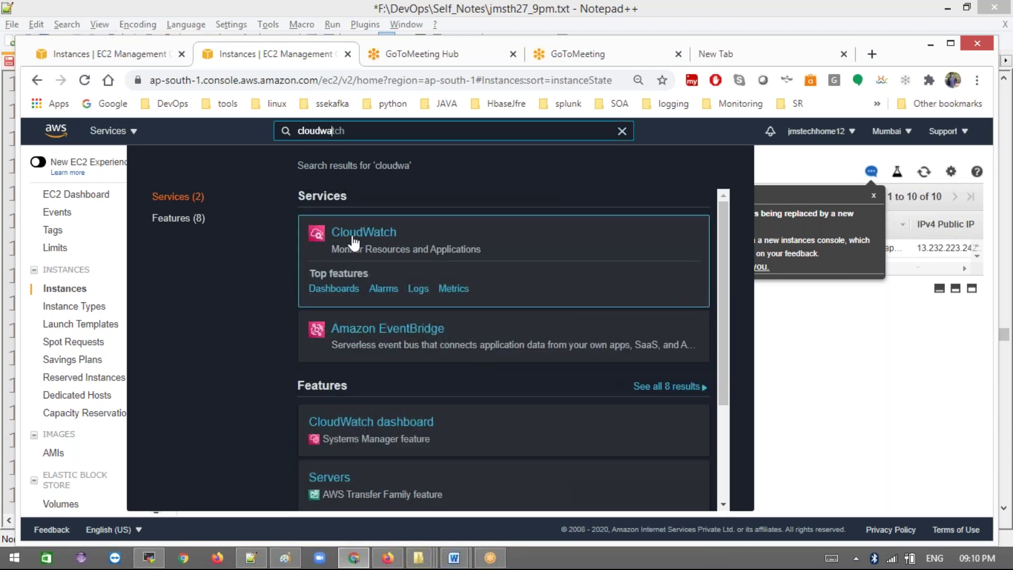
pyautogui.click(352, 239)
pyautogui.click(352, 240)
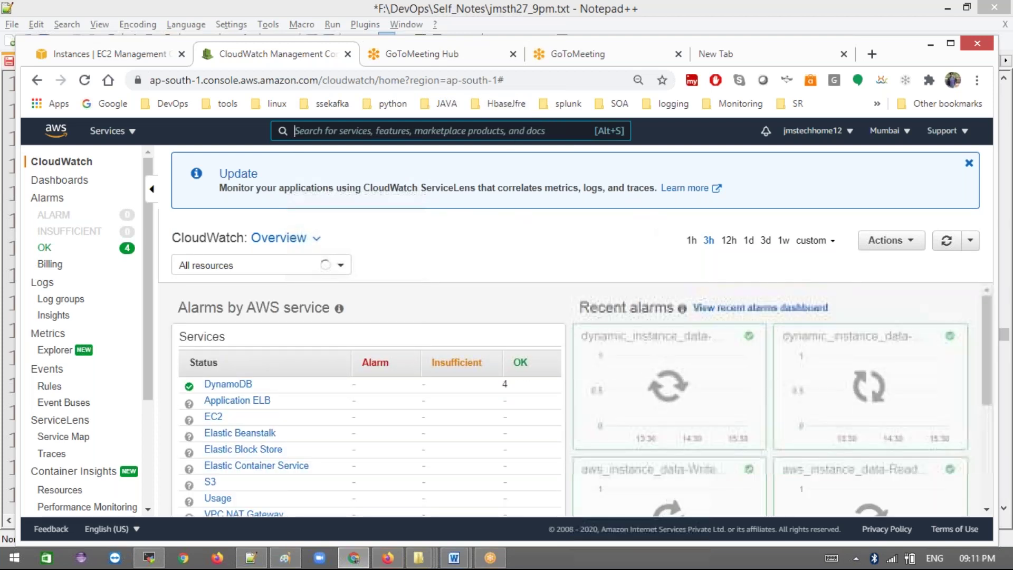
# - Open the CloudWatch Logs page, look over it, and launch Logs Insights in a separate browser tab
pyautogui.click(46, 283)
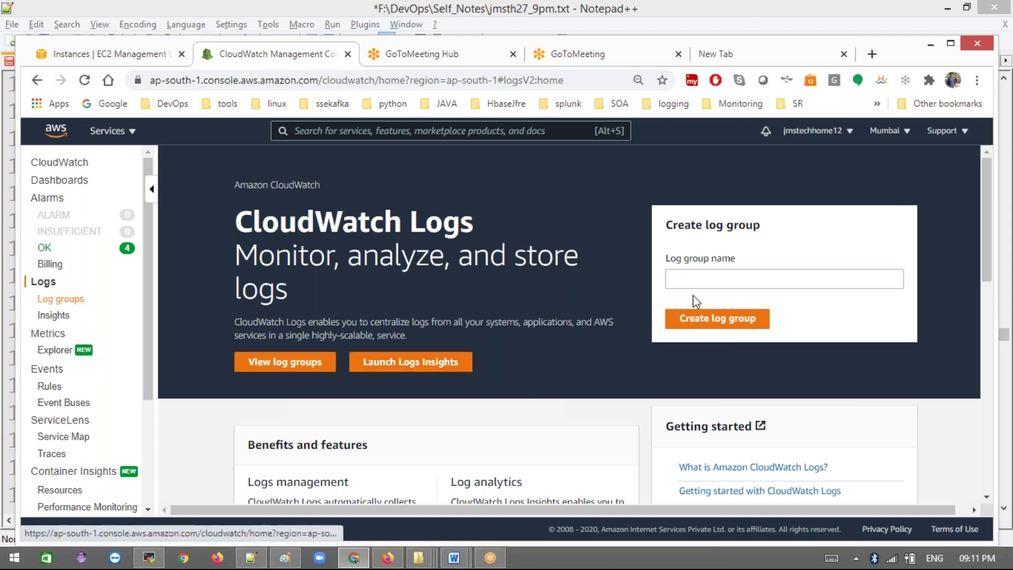
pyautogui.scroll(-2, 985, 341)
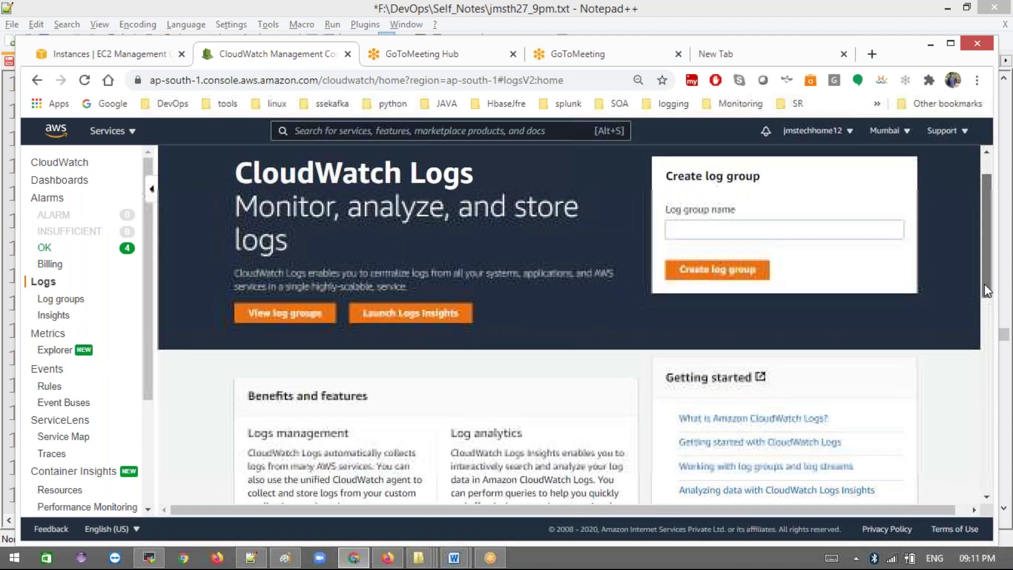
pyautogui.scroll(-2, 983, 340)
pyautogui.moveTo(983, 343); pyautogui.dragTo(966, 262)
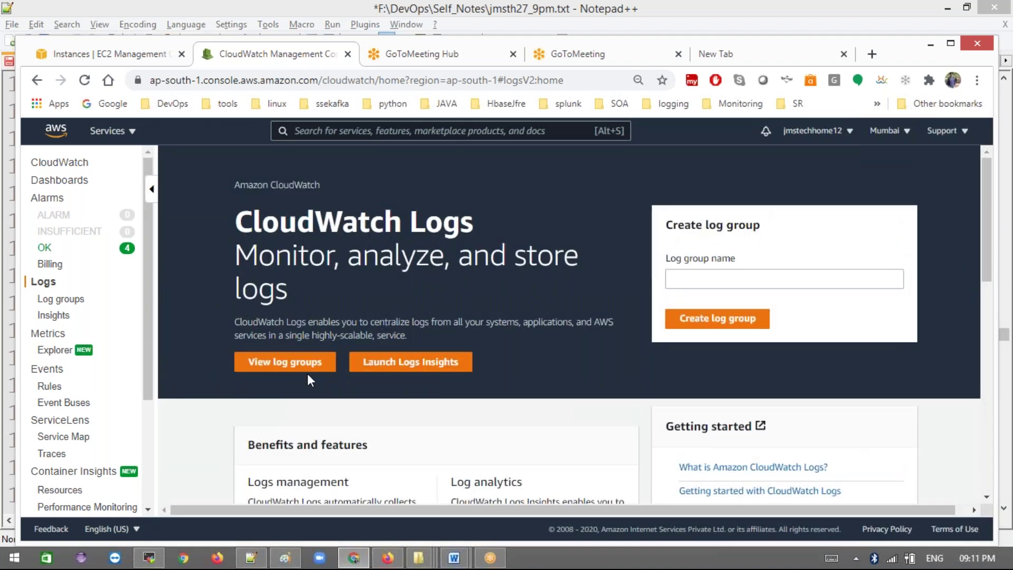
pyautogui.middleClick(412, 370)
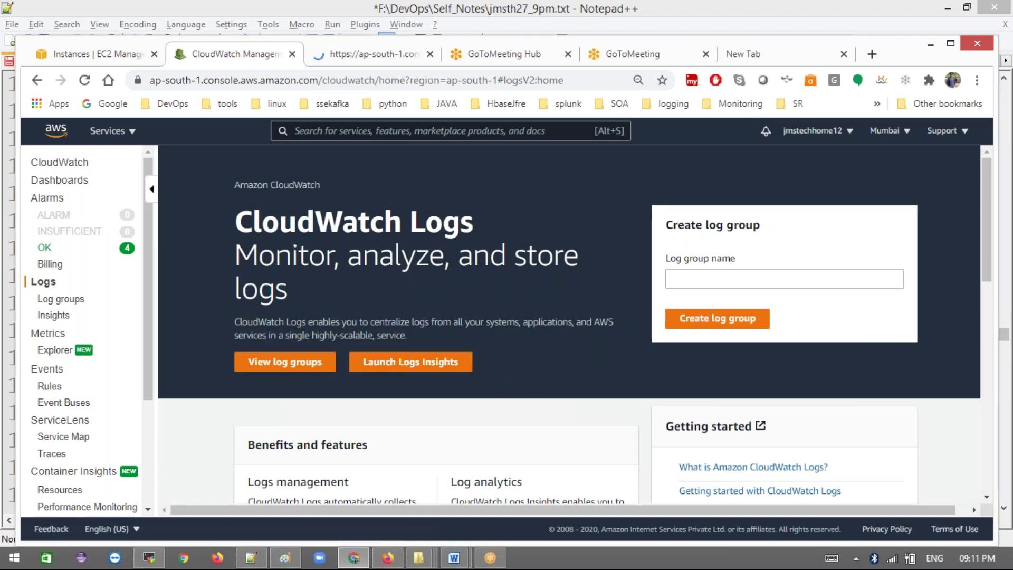
pyautogui.click(363, 54)
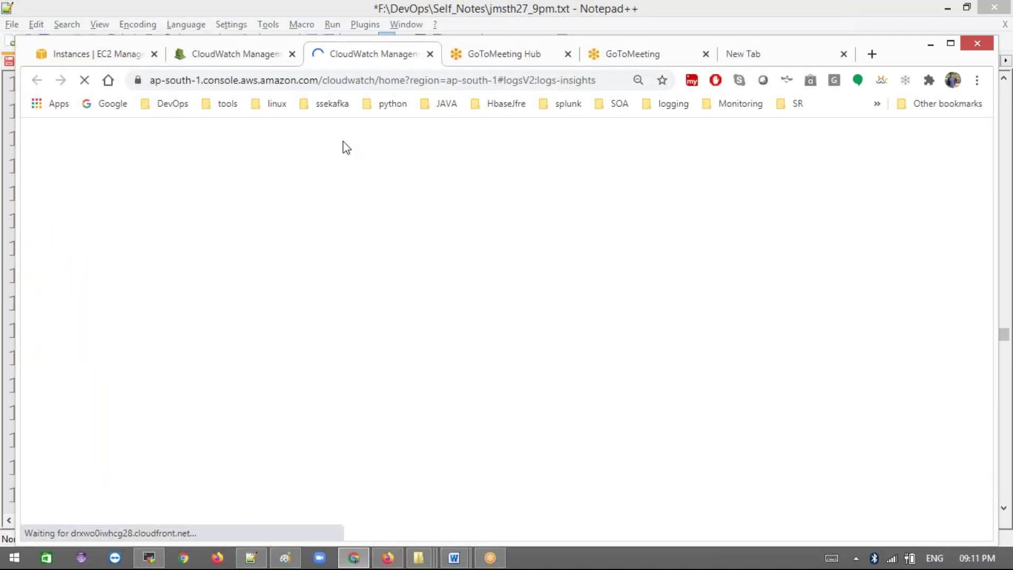
# - Search Google for "cloudwatch logs quick start" in the blank browser tab
pyautogui.click(783, 64)
pyautogui.click(409, 82)
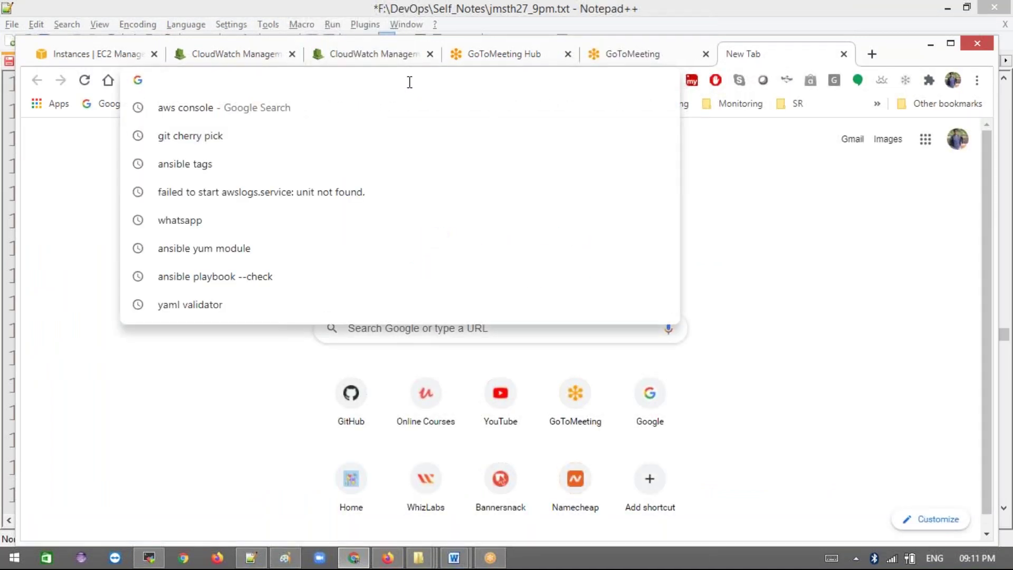
pyautogui.write('clou')
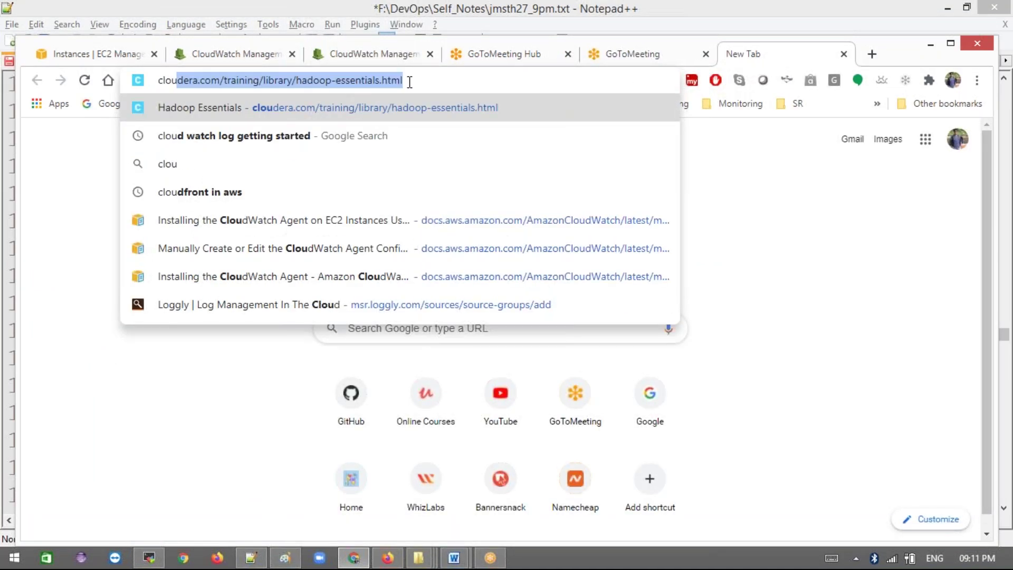
pyautogui.write('dwatch ')
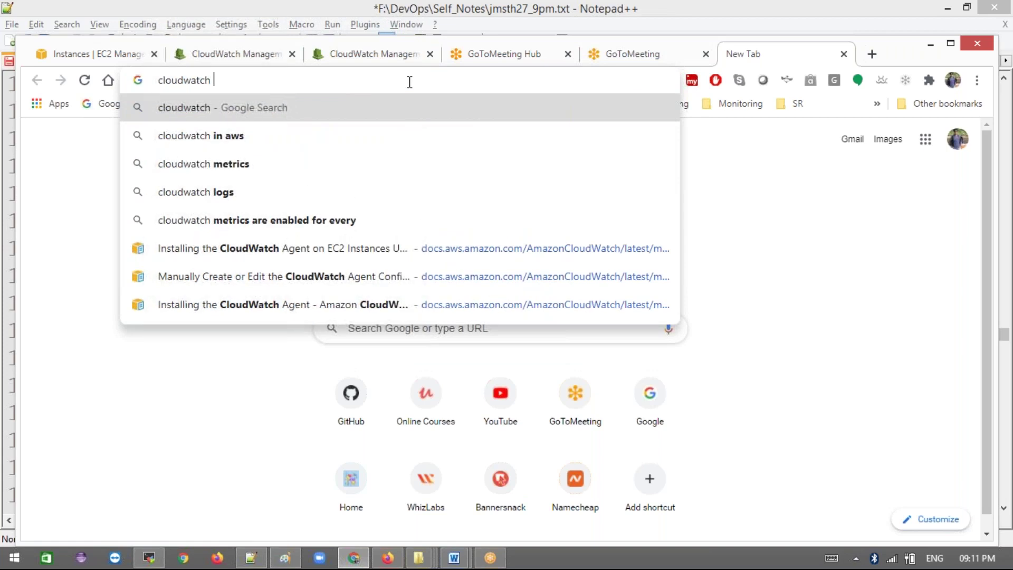
pyautogui.write('lo')
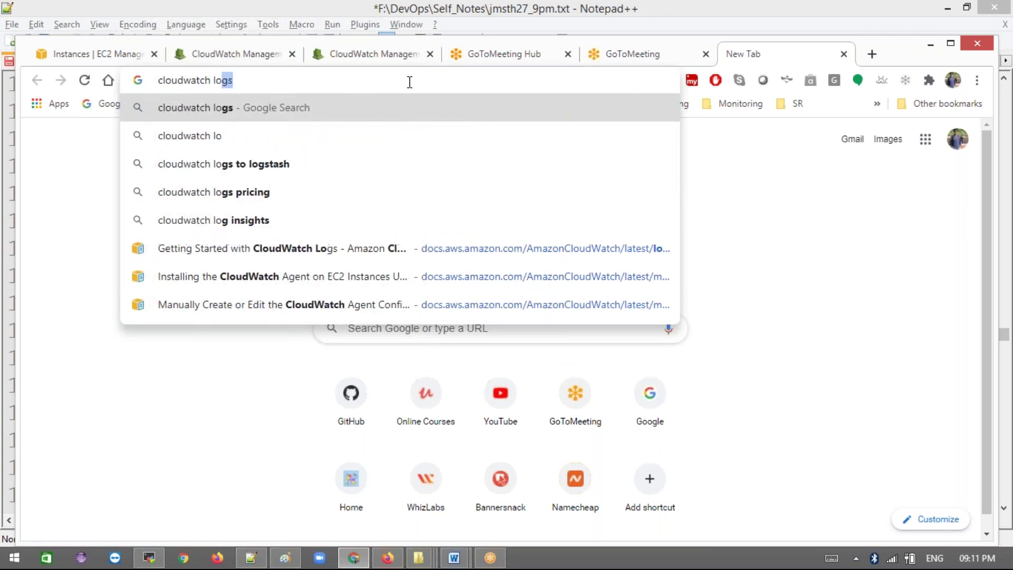
pyautogui.write('gs qu')
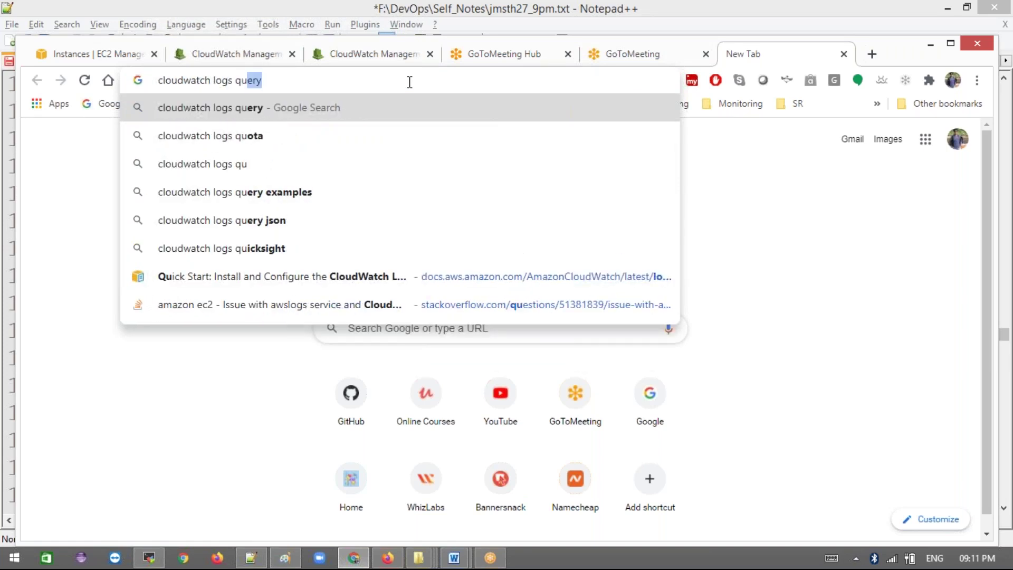
pyautogui.write('ic')
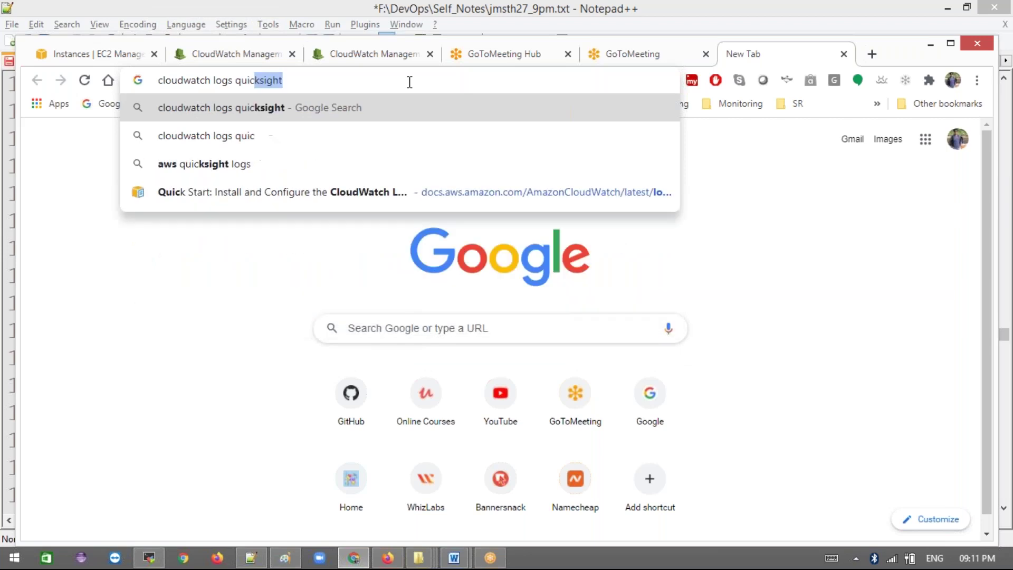
pyautogui.write('k sta')
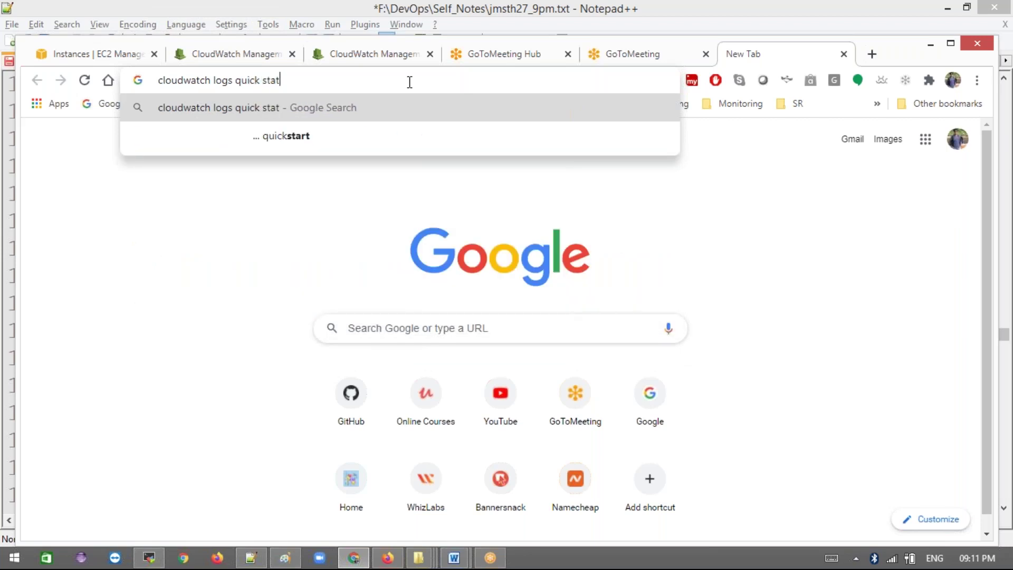
pyautogui.write('rt')
pyautogui.press('Return')
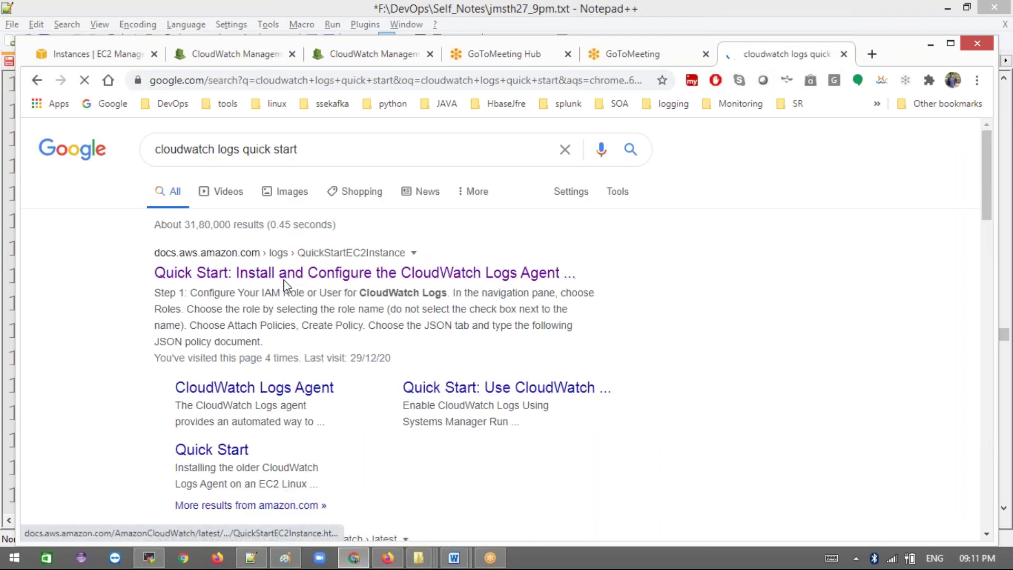
# - Open the "Quick Start: Install and Configure the CloudWatch Logs Agent" result in a new tab, keeping only one copy
pyautogui.click(298, 274)
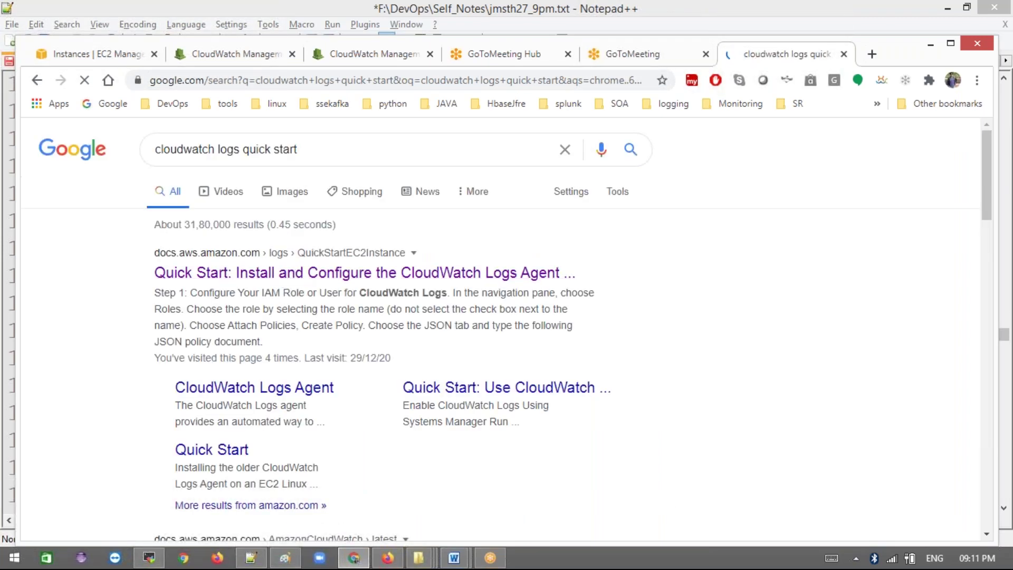
pyautogui.middleClick(285, 273)
pyautogui.middleClick(285, 273)
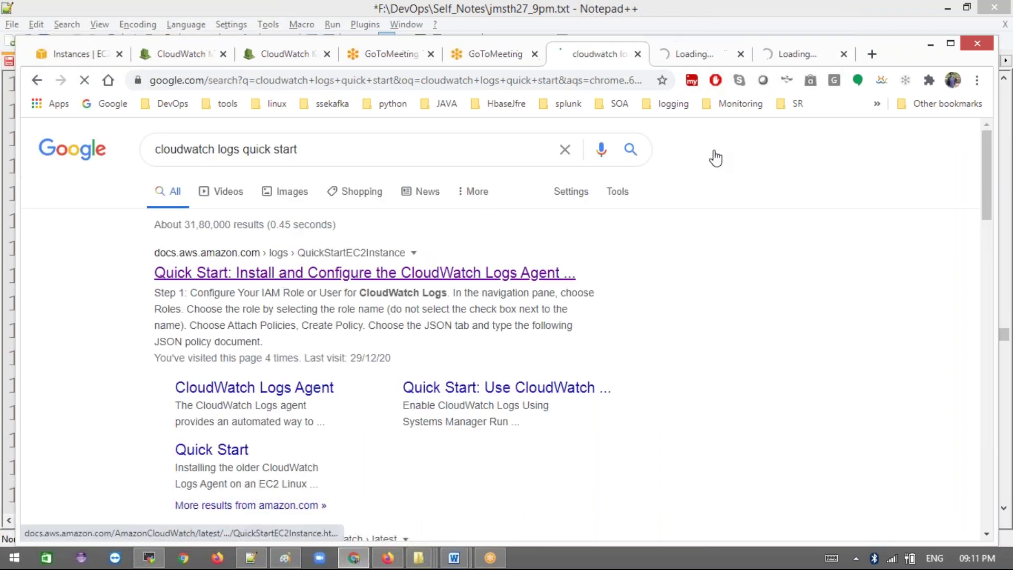
pyautogui.click(741, 54)
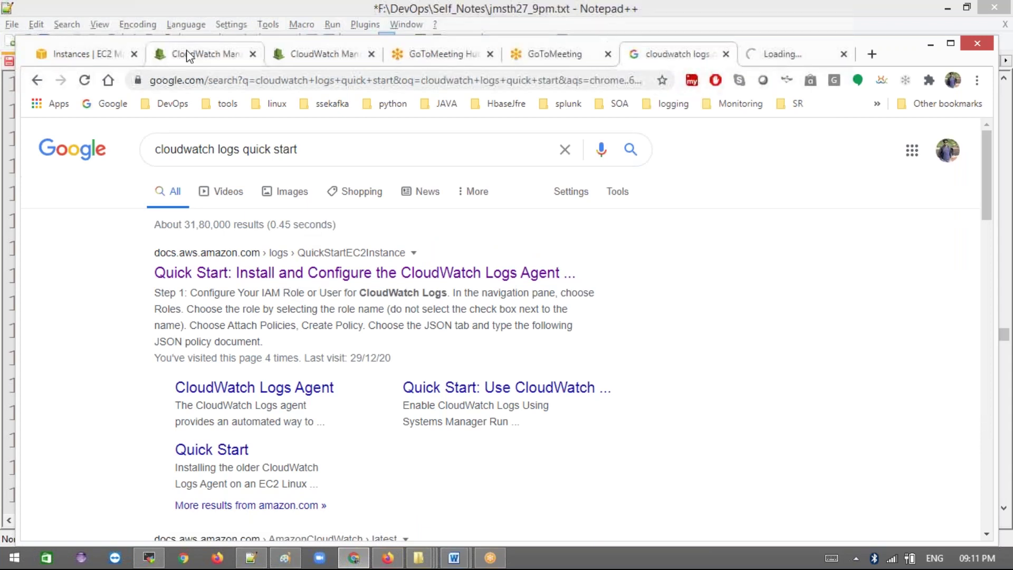
# - Compare the two CloudWatch tabs and close the extra Logs Insights tab
pyautogui.click(192, 52)
pyautogui.click(327, 54)
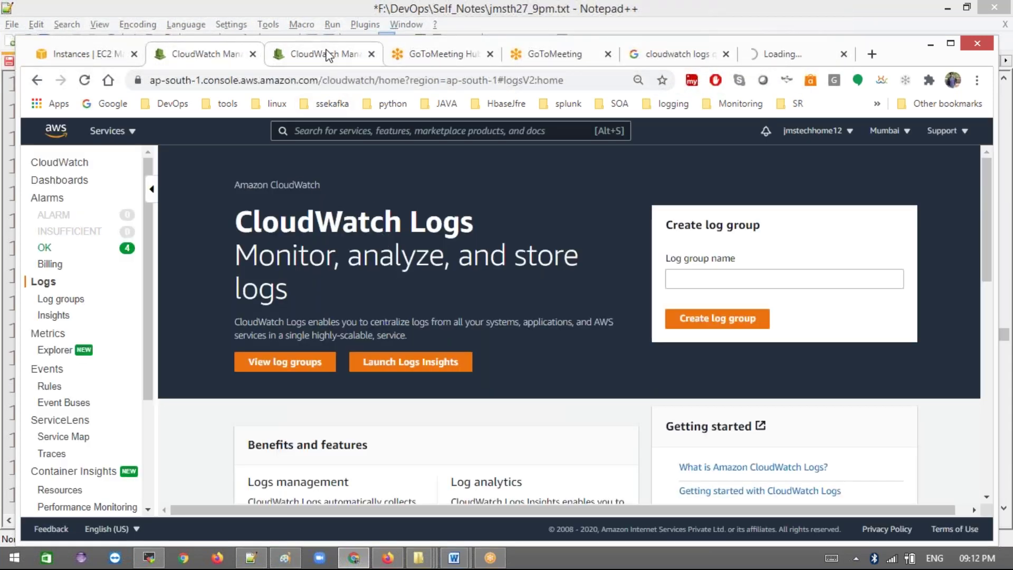
pyautogui.click(371, 54)
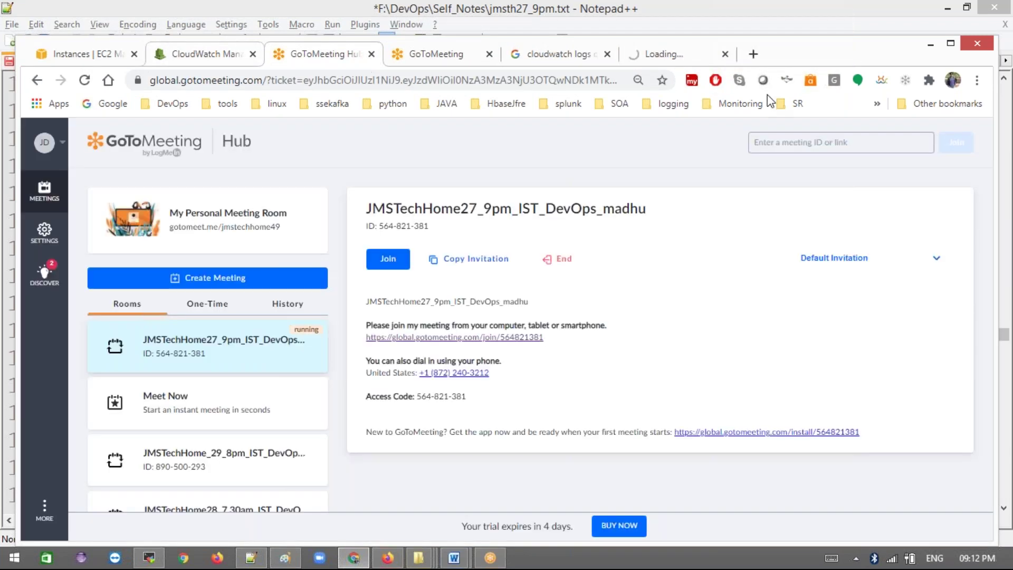
# - Bring up the CloudWatch Logs Agent Quick Start documentation page and the terminal window
pyautogui.click(664, 54)
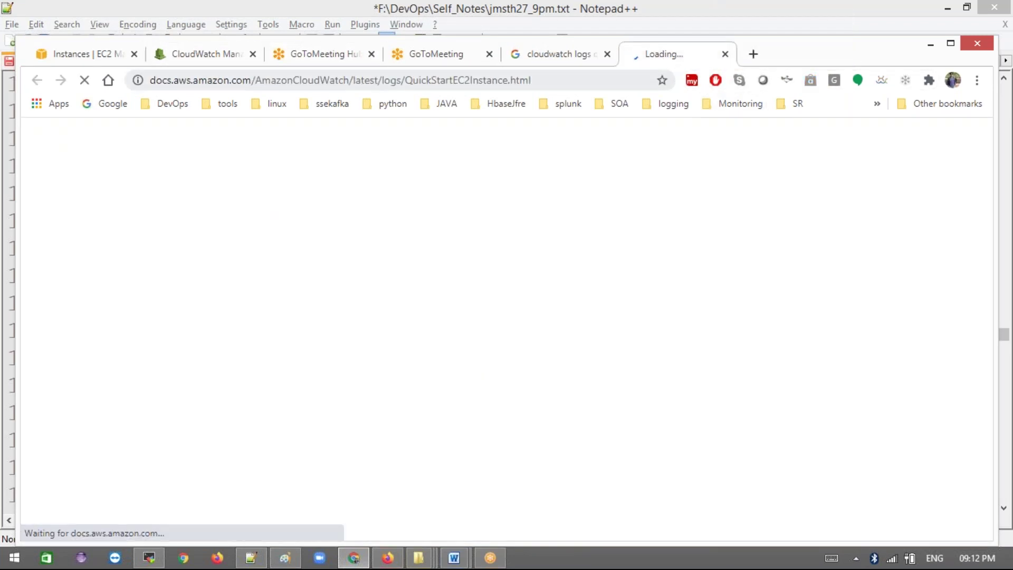
pyautogui.click(160, 563)
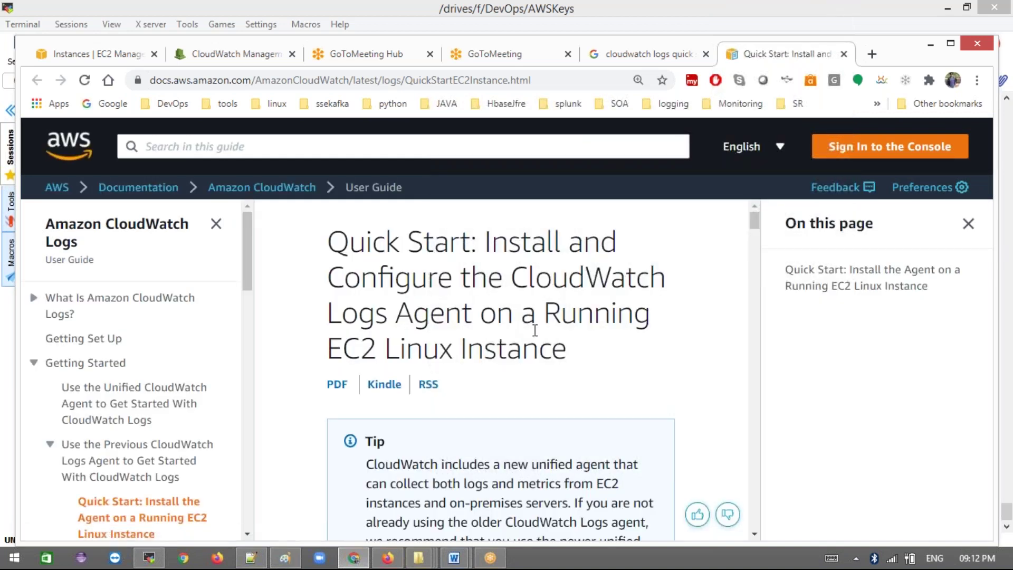
# - Hide the guide's on-page outline and read the awslogs installation, configuration and service start instructions for Amazon Linux
pyautogui.click(968, 226)
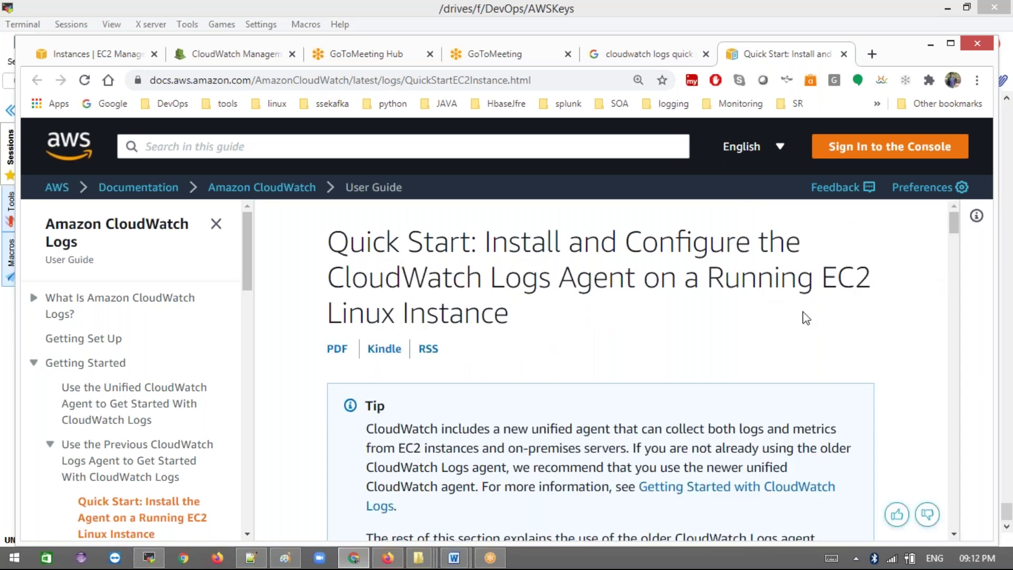
pyautogui.scroll(-10, 805, 318)
pyautogui.scroll(-10, 601, 368)
pyautogui.scroll(-10, 602, 367)
pyautogui.scroll(-8, 601, 367)
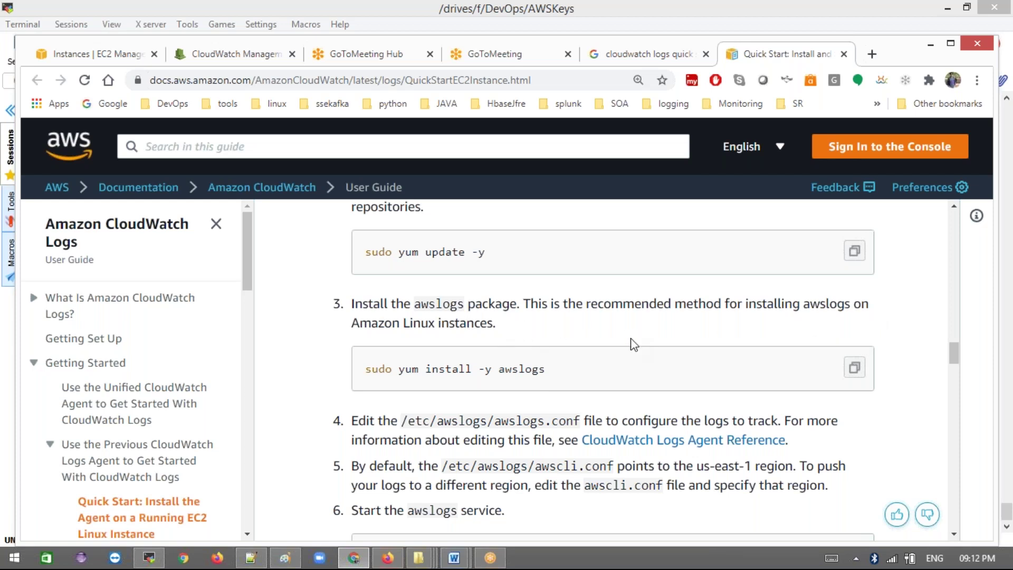
pyautogui.scroll(-5, 634, 344)
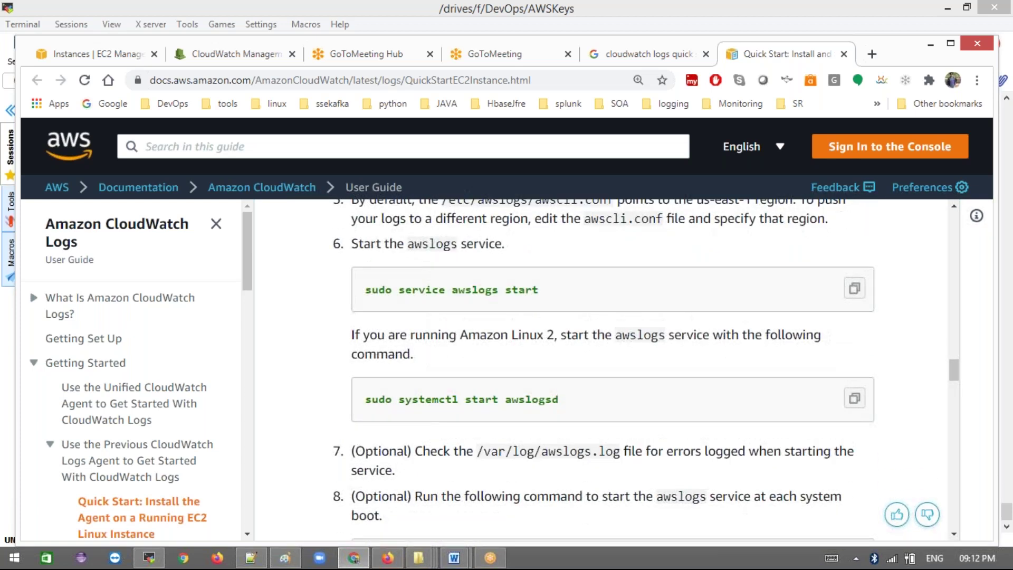
pyautogui.scroll(4, 483, 317)
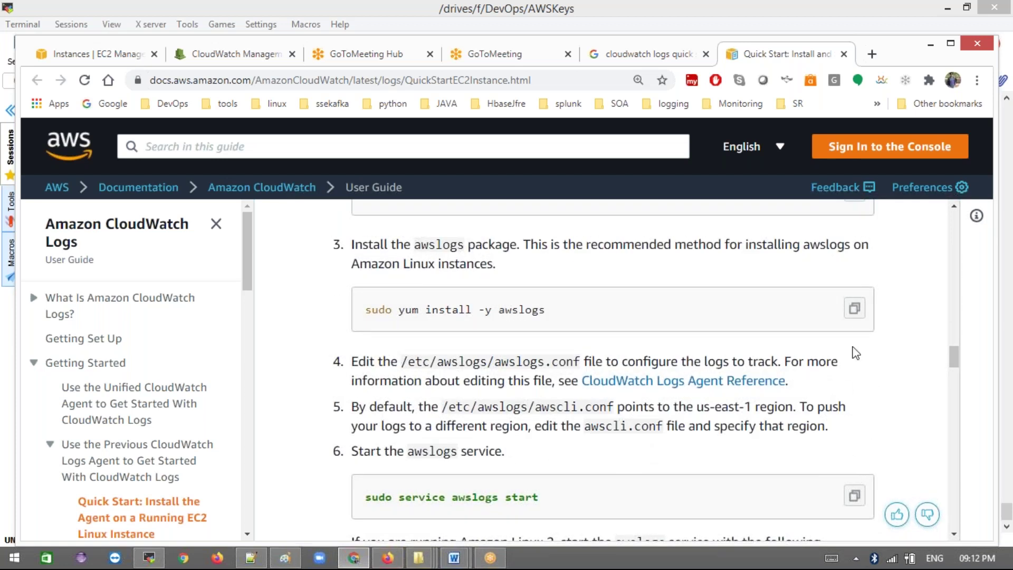
pyautogui.click(856, 311)
pyautogui.click(148, 557)
pyautogui.hotkey('alt', 'Tab')
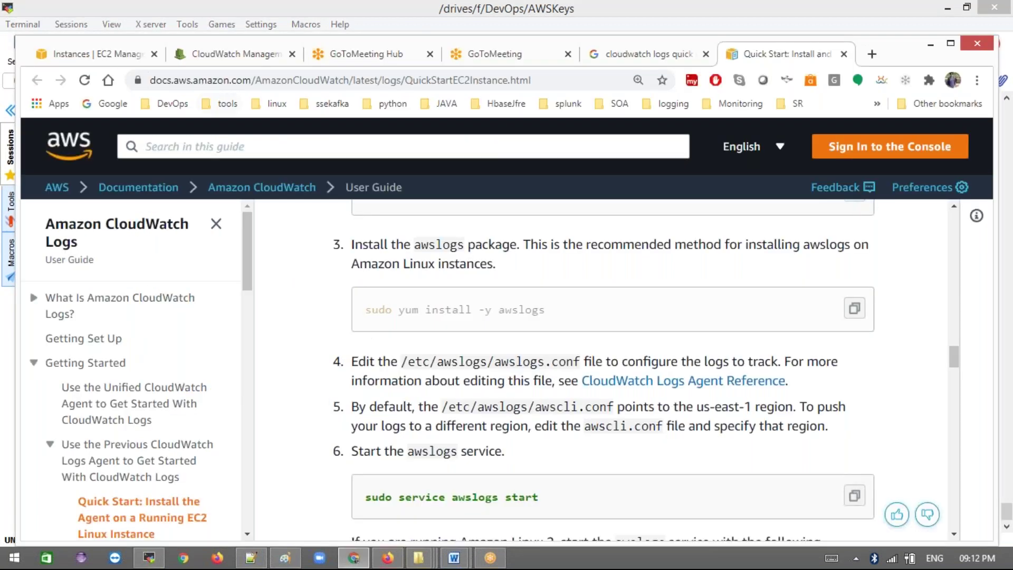
# - Copy the running EC2 instance's example ssh command with the jmsth28.pem key and run it in the terminal
pyautogui.click(116, 53)
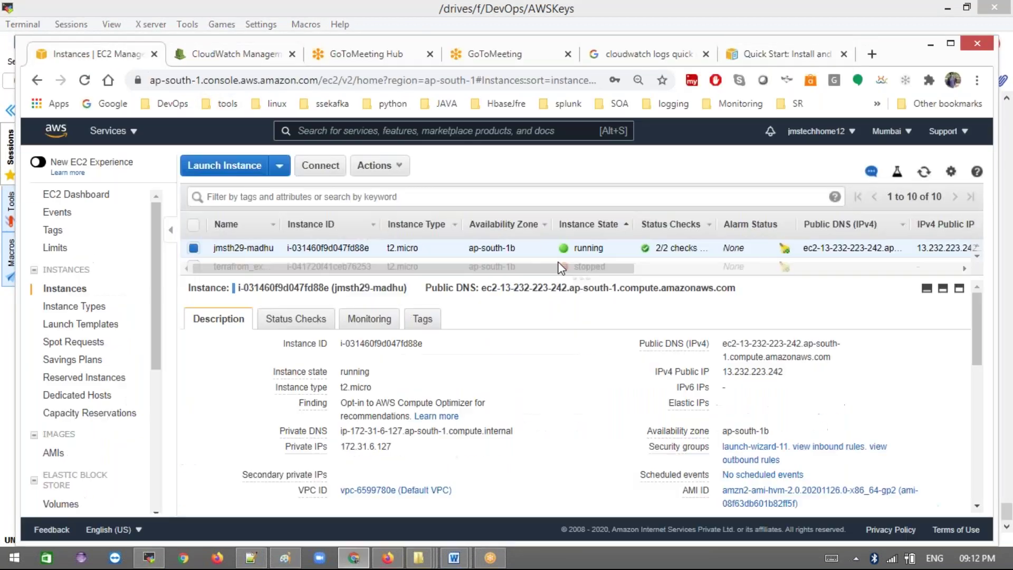
pyautogui.click(319, 165)
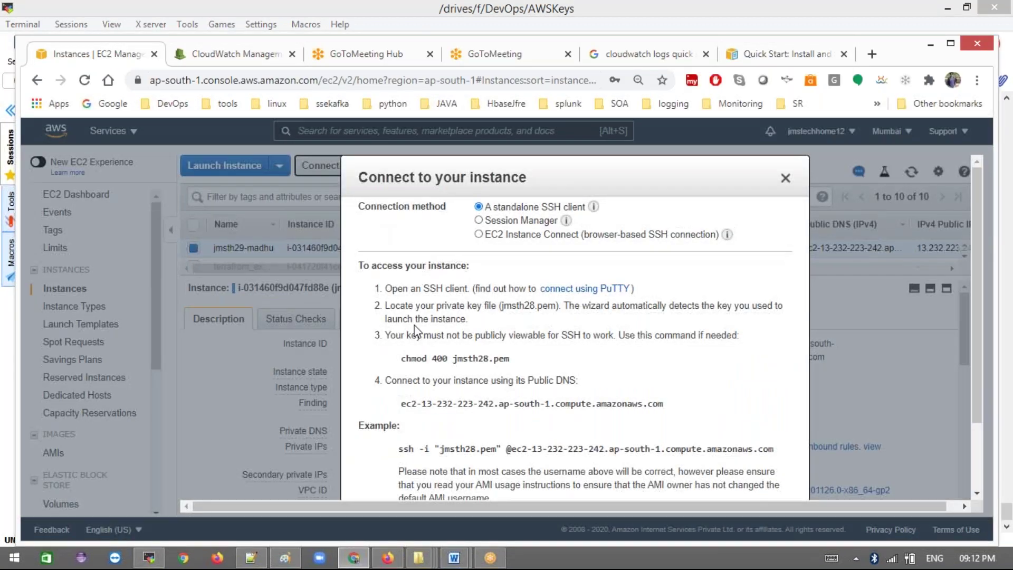
pyautogui.tripleClick(525, 449)
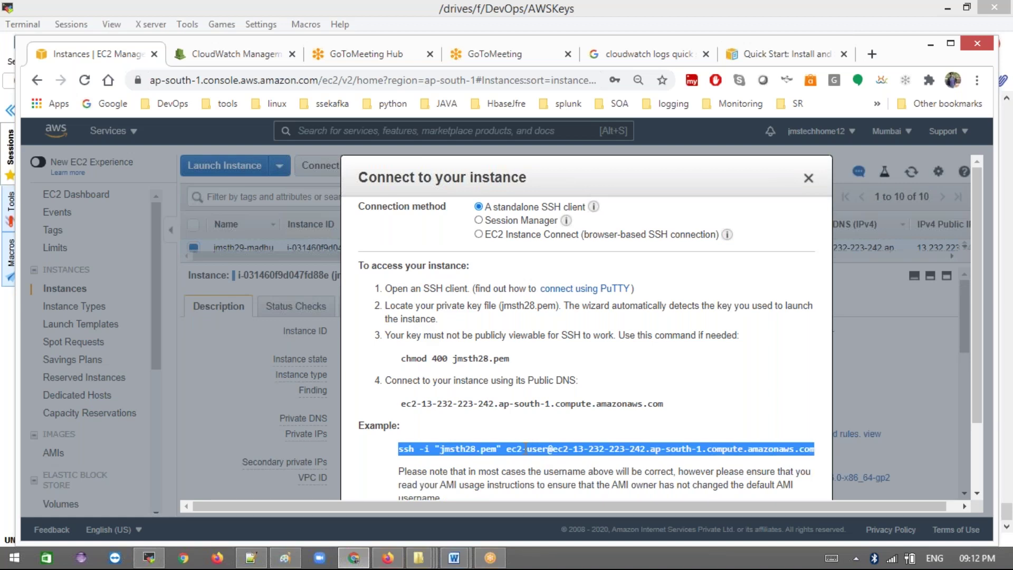
pyautogui.hotkey('alt', 'Tab')
pyautogui.rightClick(416, 424)
pyautogui.press('Return')
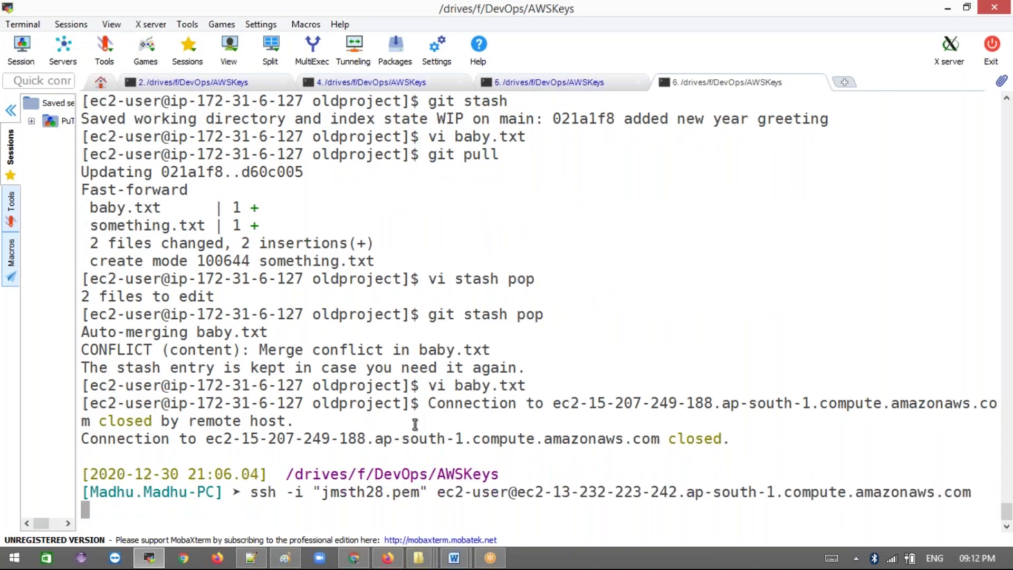
# - Display the list of existing log groups in the CloudWatch console
pyautogui.hotkey('alt', 'Tab')
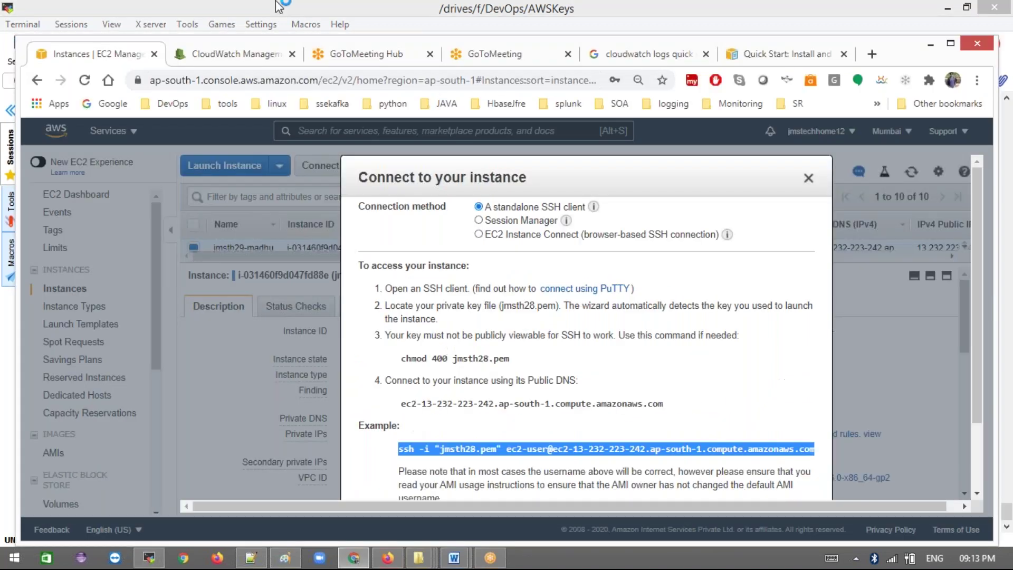
pyautogui.click(222, 55)
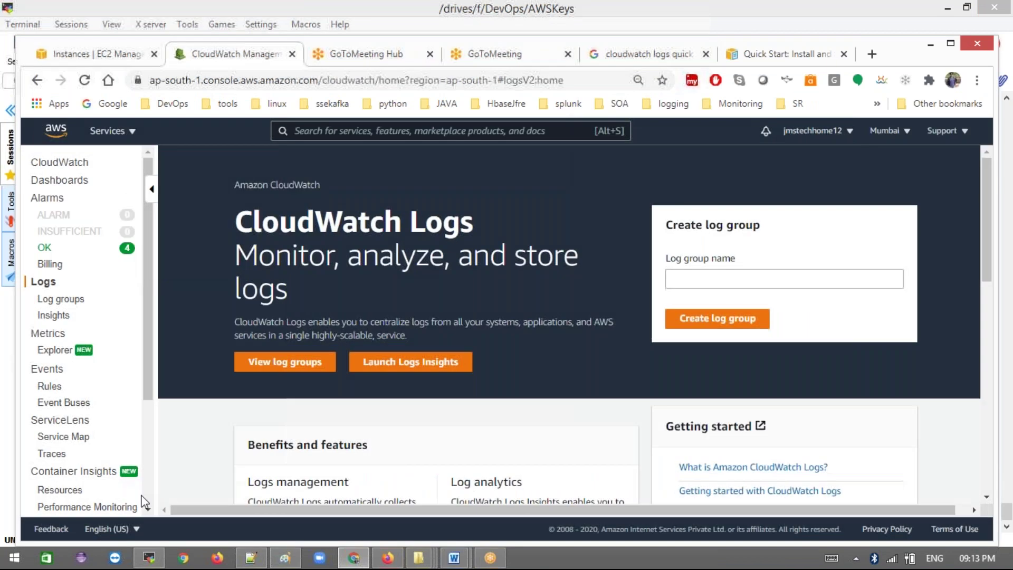
pyautogui.click(60, 298)
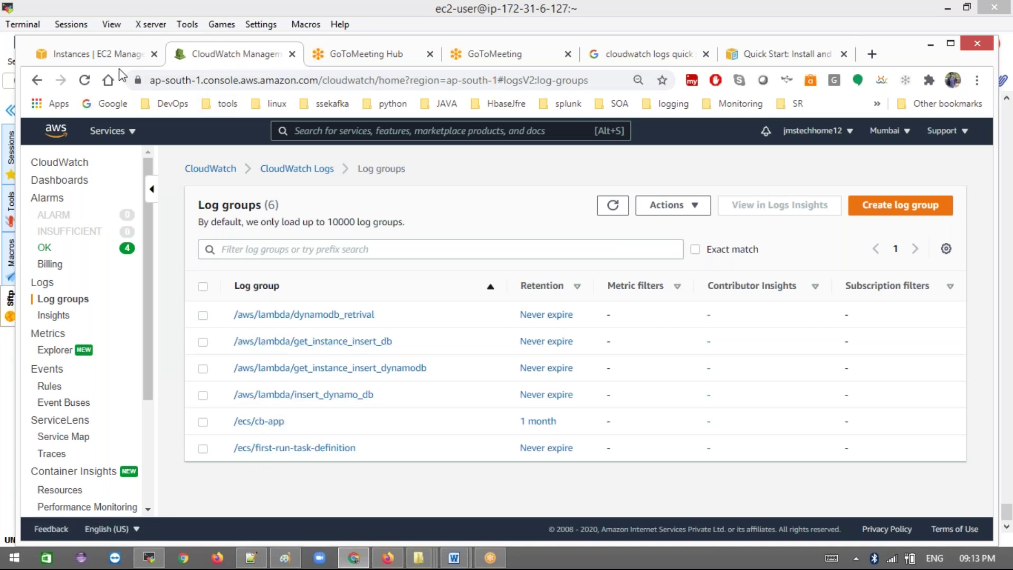
# - Copy the package installation command from the Quick Start guide and run "sudo yum install -y awslogs" on the connected instance
pyautogui.click(102, 53)
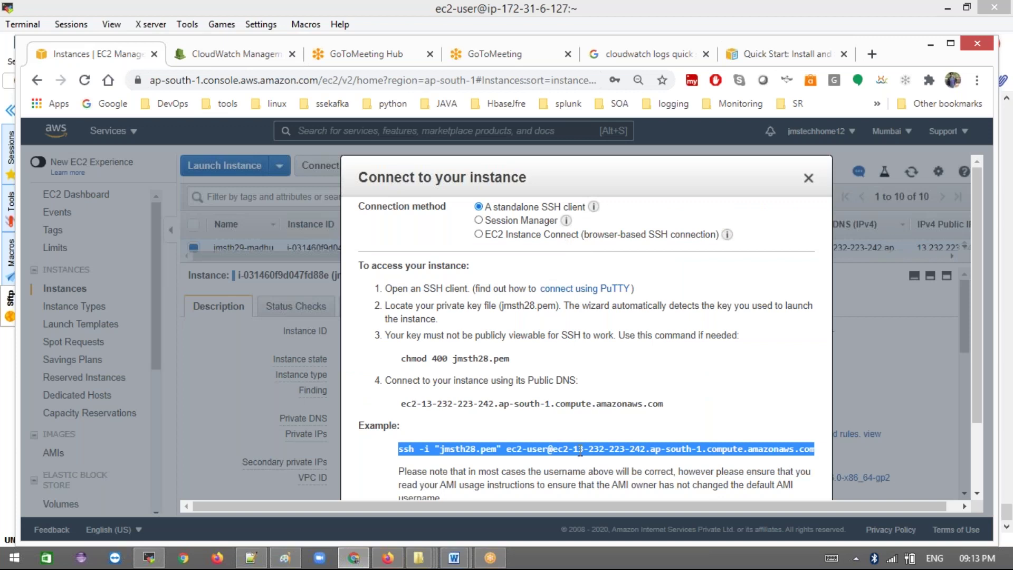
pyautogui.click(148, 558)
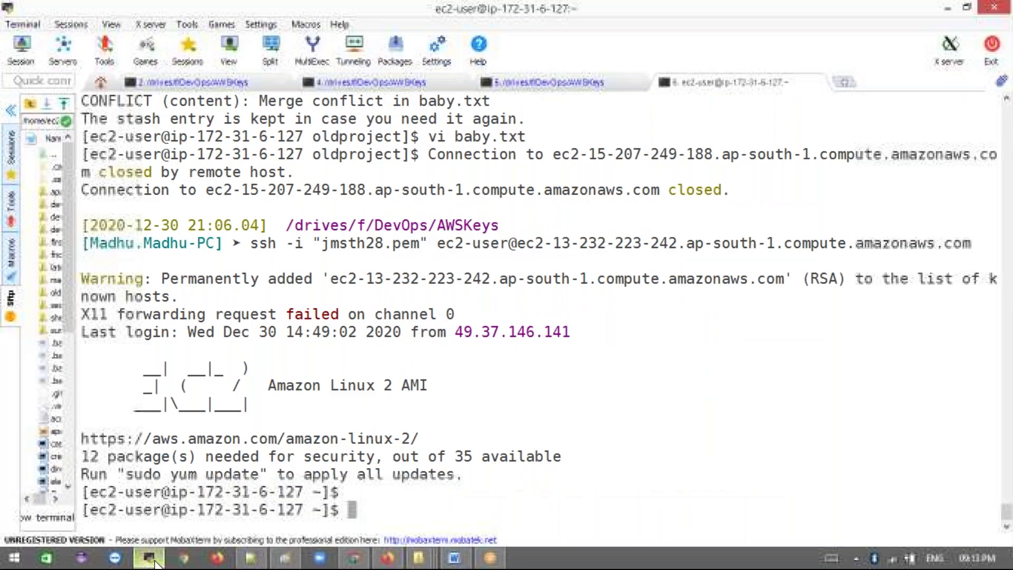
pyautogui.hotkey('alt', 'Tab')
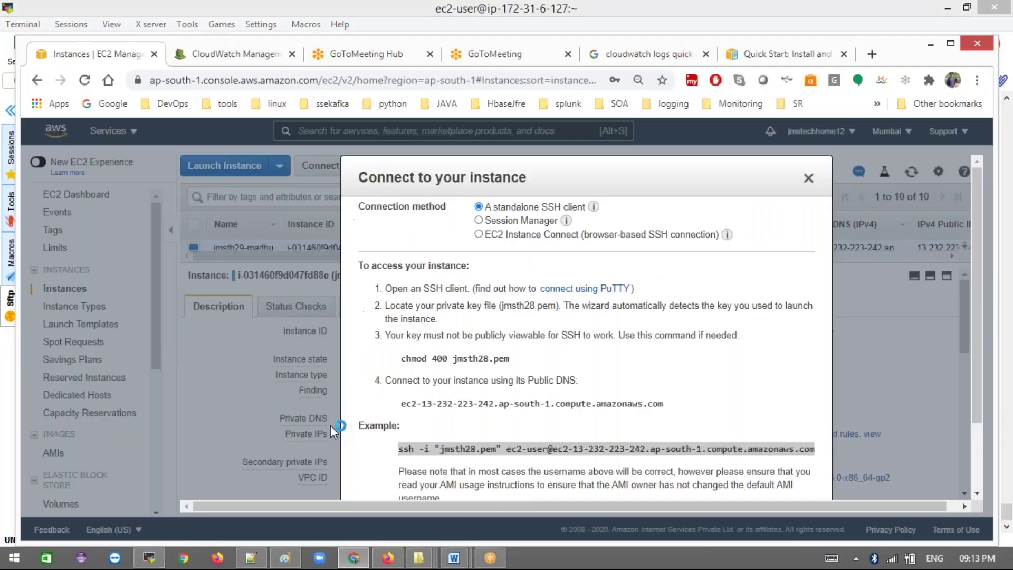
pyautogui.click(767, 56)
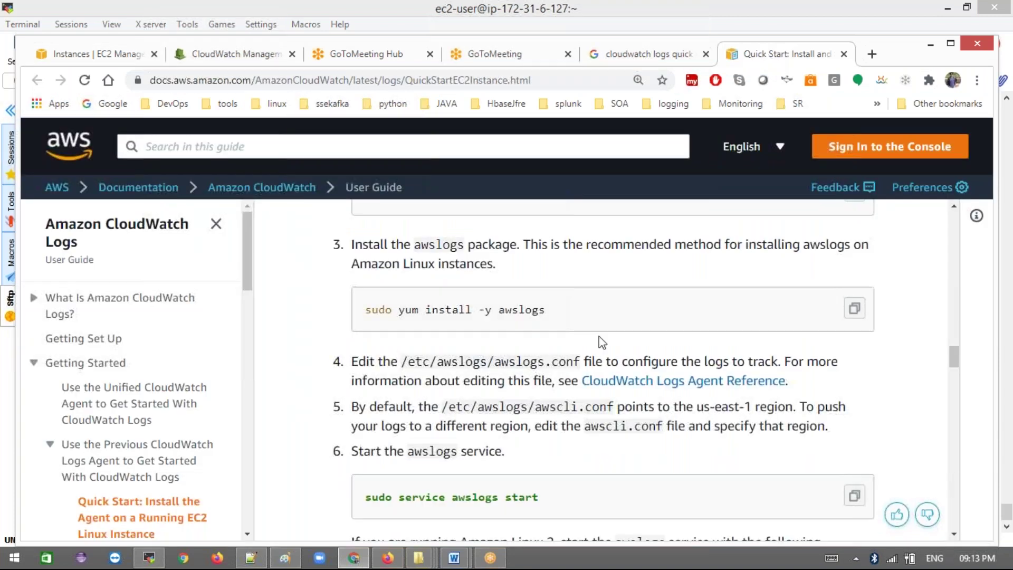
pyautogui.click(854, 308)
pyautogui.hotkey('alt', 'Tab')
pyautogui.rightClick(511, 451)
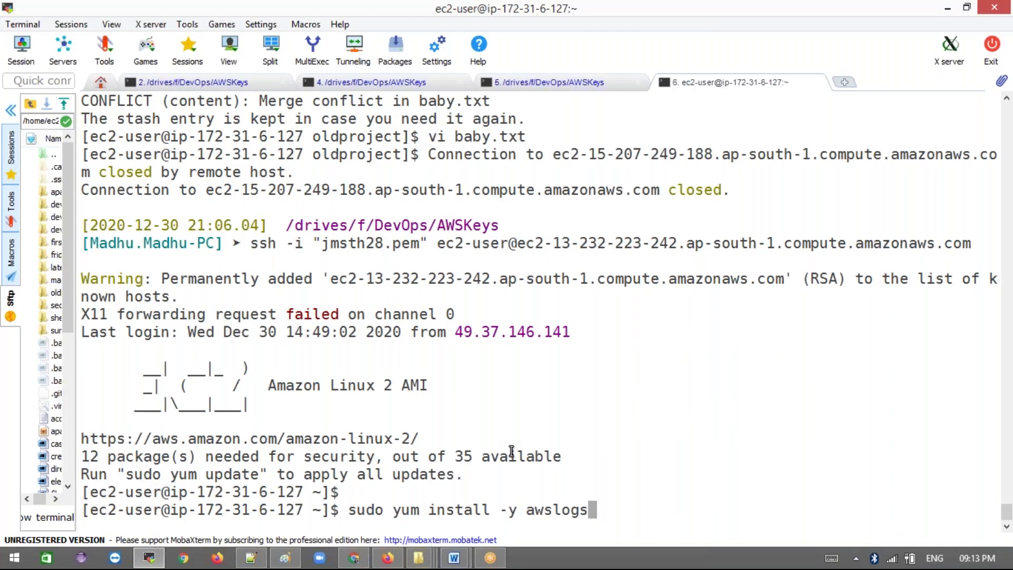
pyautogui.press('Return')
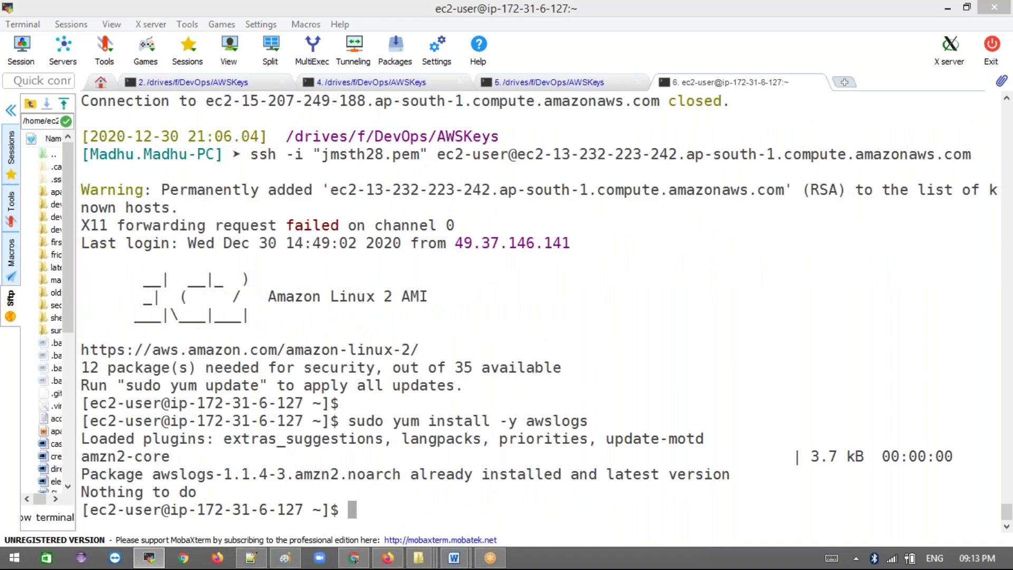
# - Start the logs agent service with the guide's Amazon Linux 2 command, "sudo systemctl start awslogsd"
pyautogui.hotkey('alt', 'Tab')
pyautogui.scroll(-3, 718, 454)
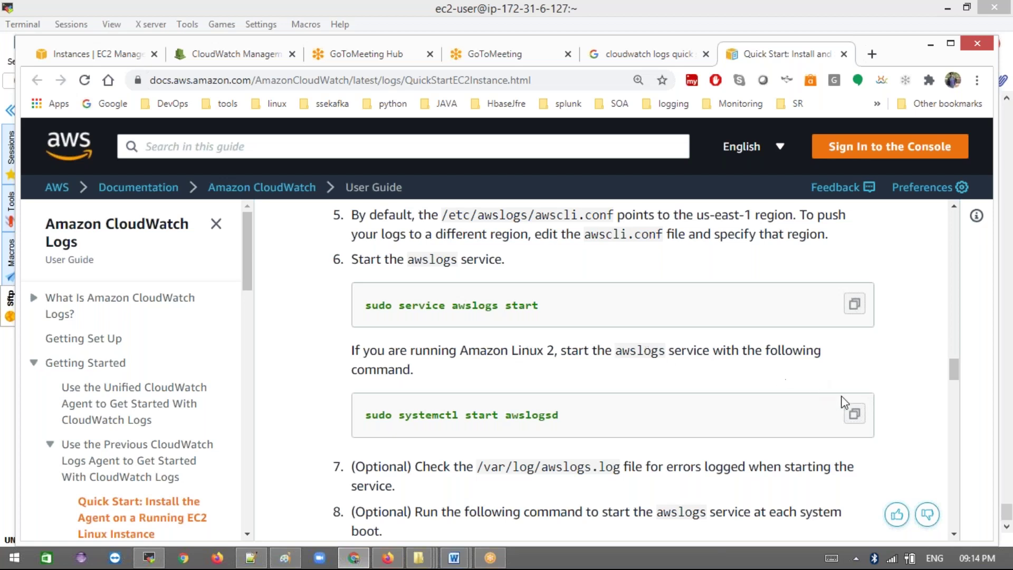
pyautogui.click(854, 413)
pyautogui.hotkey('alt', 'Tab')
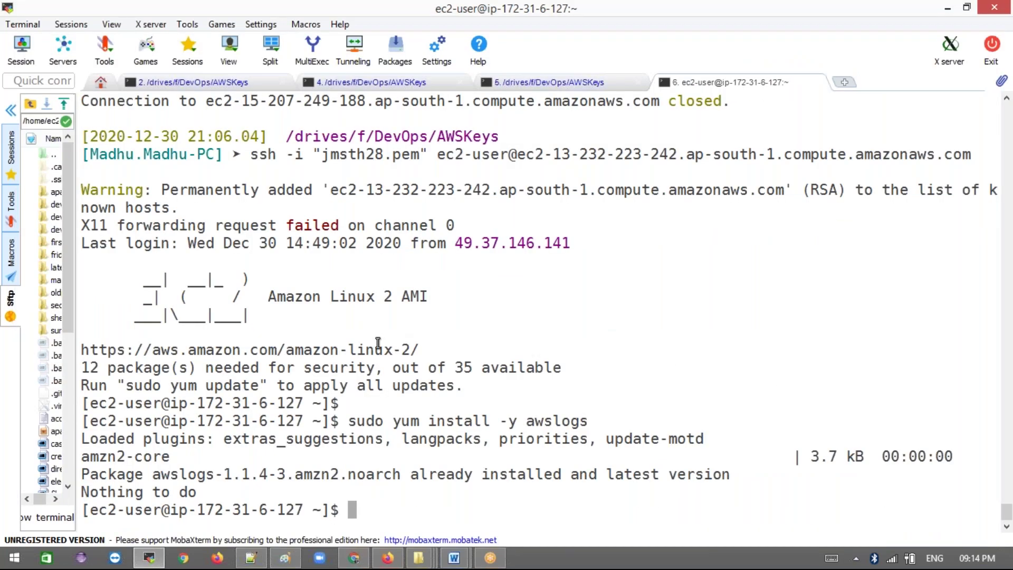
pyautogui.rightClick(438, 359)
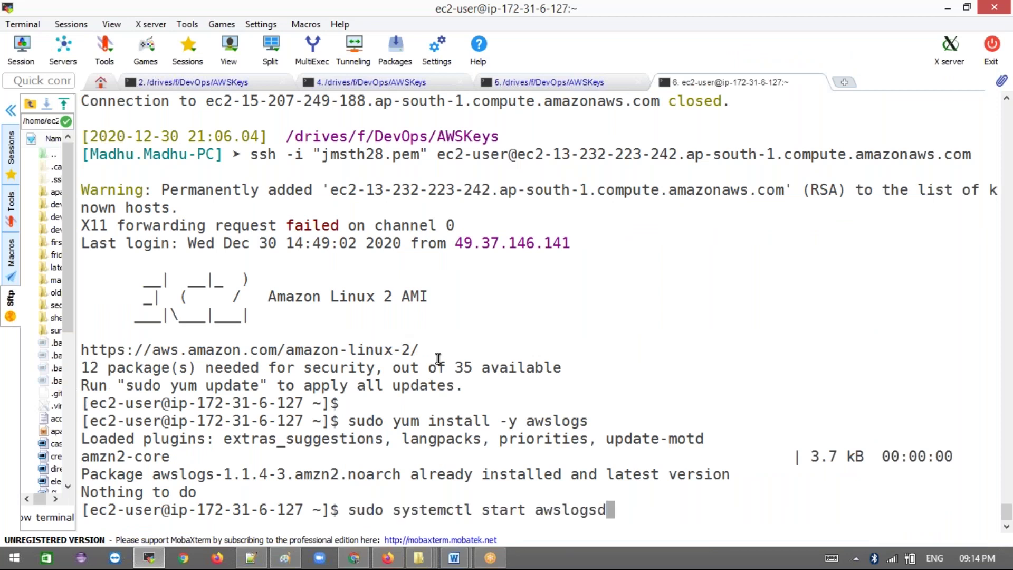
pyautogui.press('Return')
# - Open the guide's /etc/awslogs/awscli.conf file on the instance with "sudo vi"
pyautogui.hotkey('alt', 'Tab')
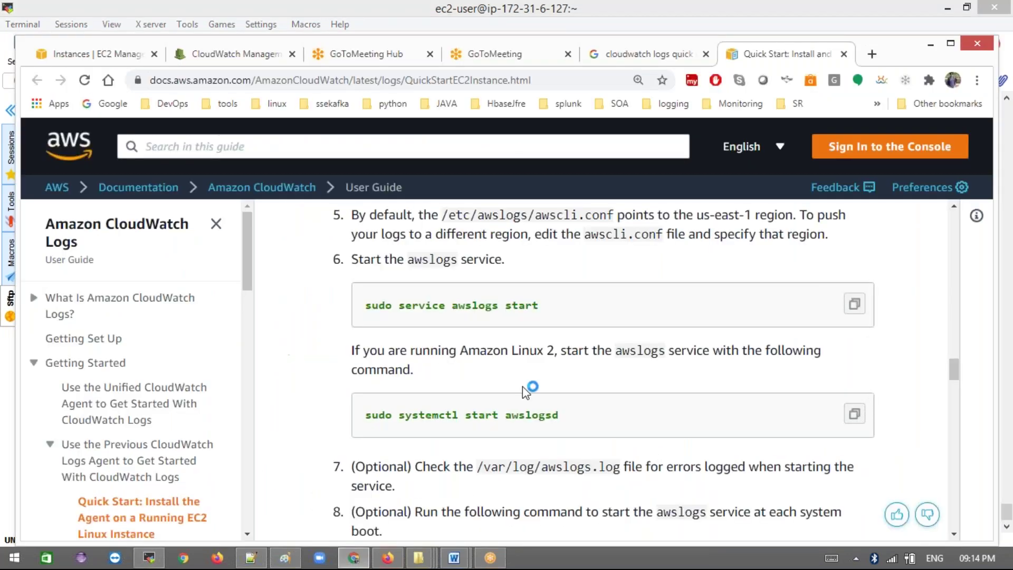
pyautogui.scroll(2, 526, 397)
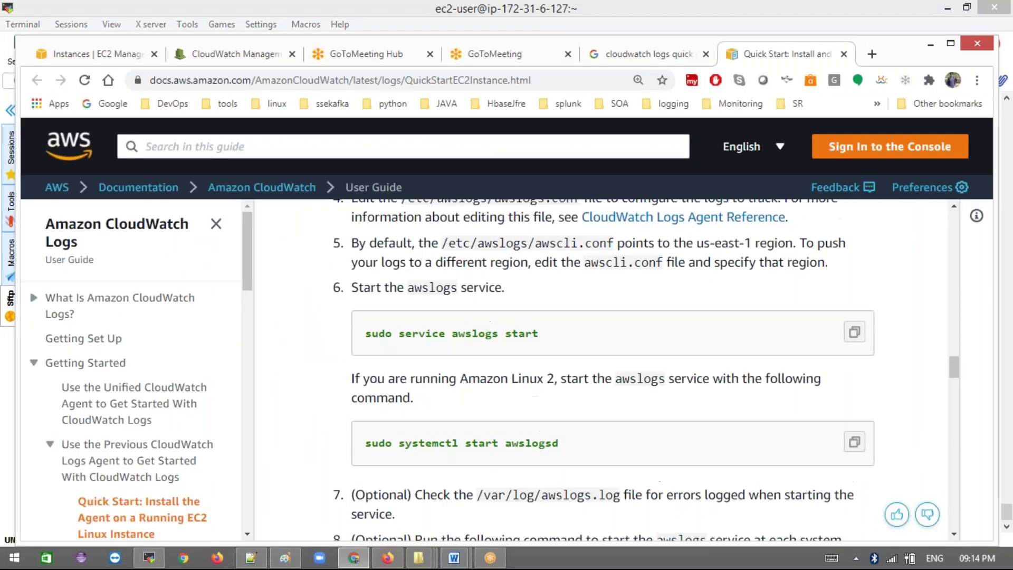
pyautogui.moveTo(444, 302); pyautogui.dragTo(615, 304)
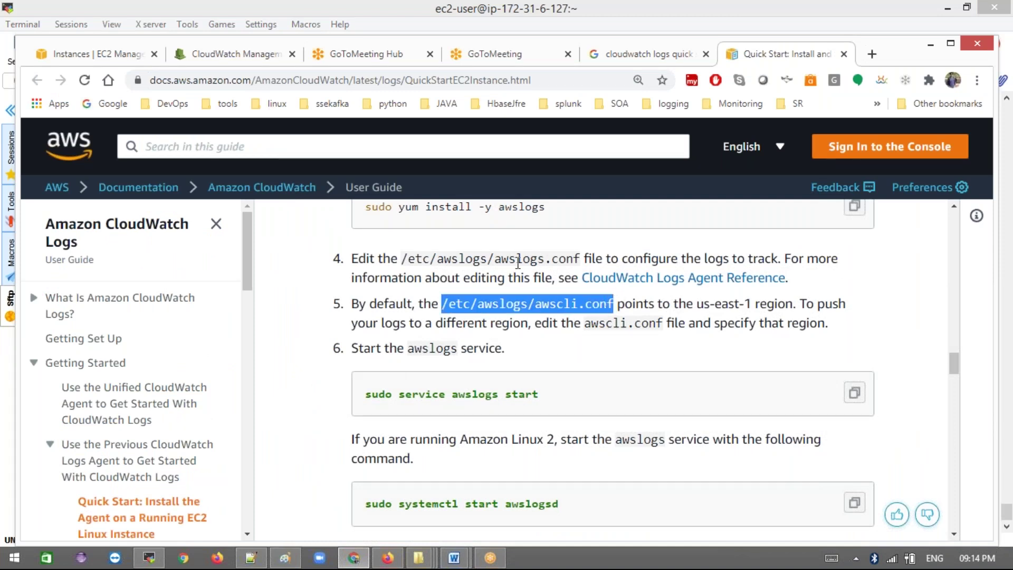
pyautogui.hotkey('alt', 'Tab')
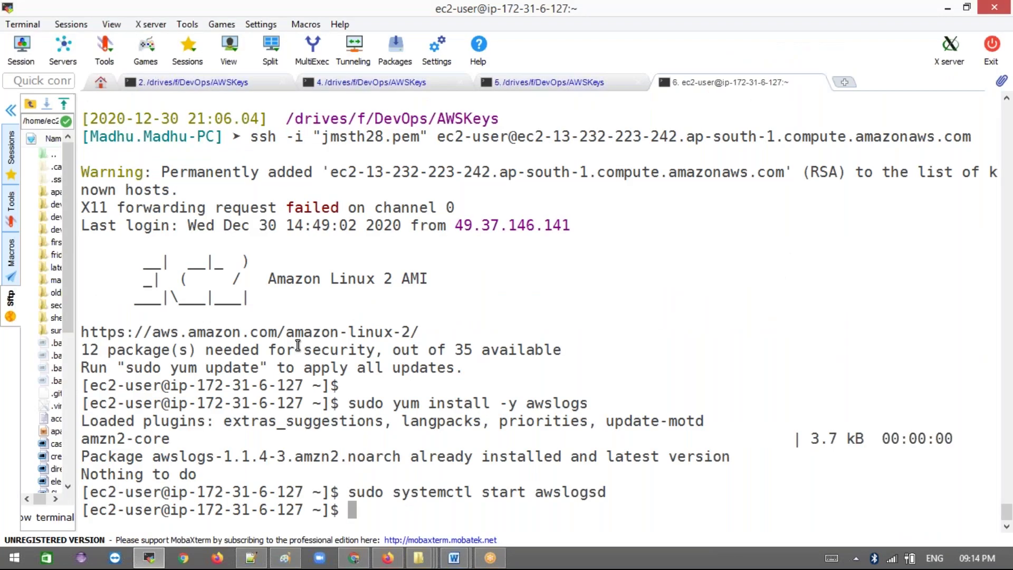
pyautogui.rightClick(298, 345)
pyautogui.press('Home')
pyautogui.write('sudo vi')
pyautogui.press('Return')
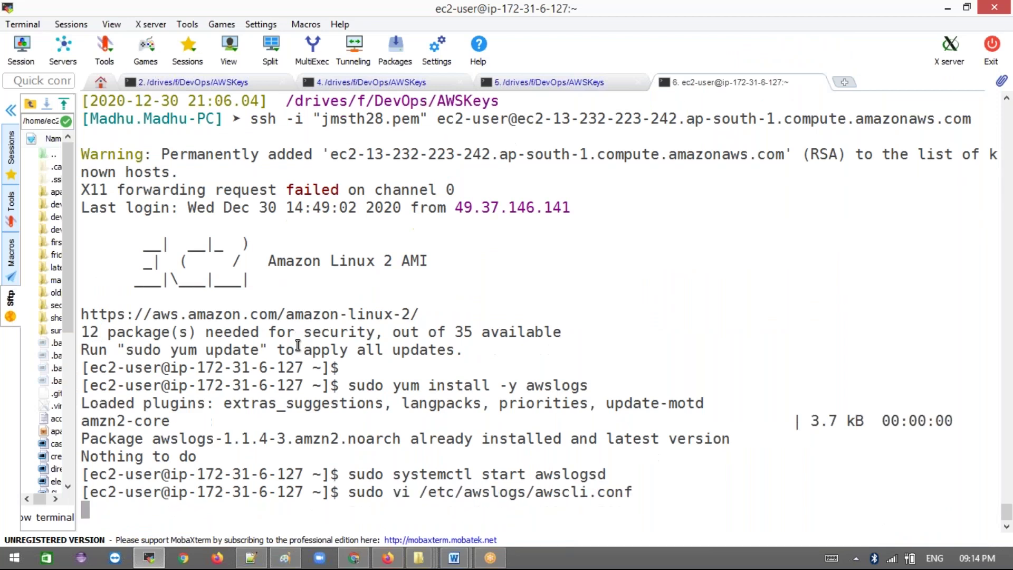
# - Check the region in awscli.conf against the EC2 console's region list, and quit vi without editing the file
pyautogui.moveTo(153, 159); pyautogui.dragTo(268, 158)
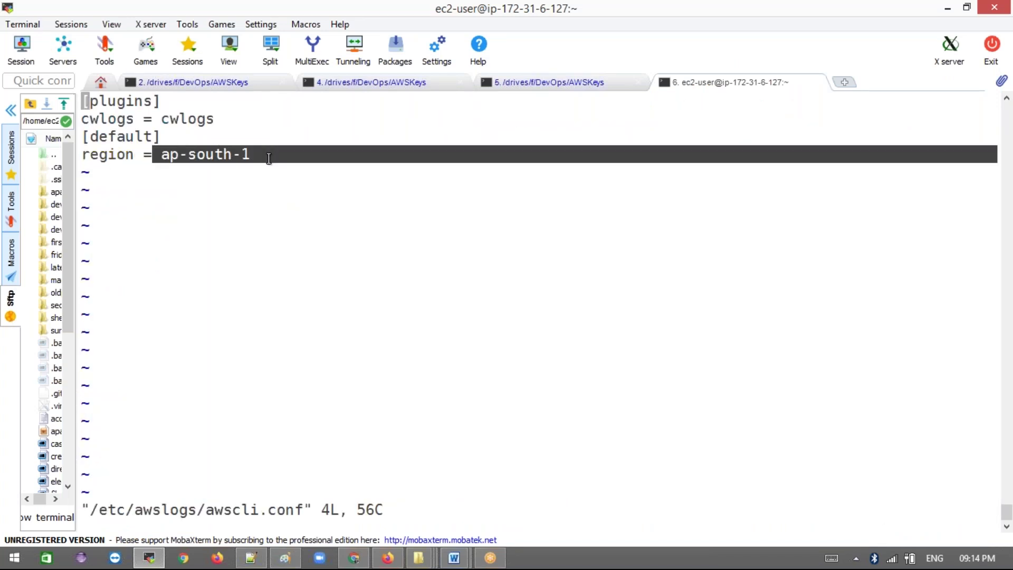
pyautogui.click(268, 158)
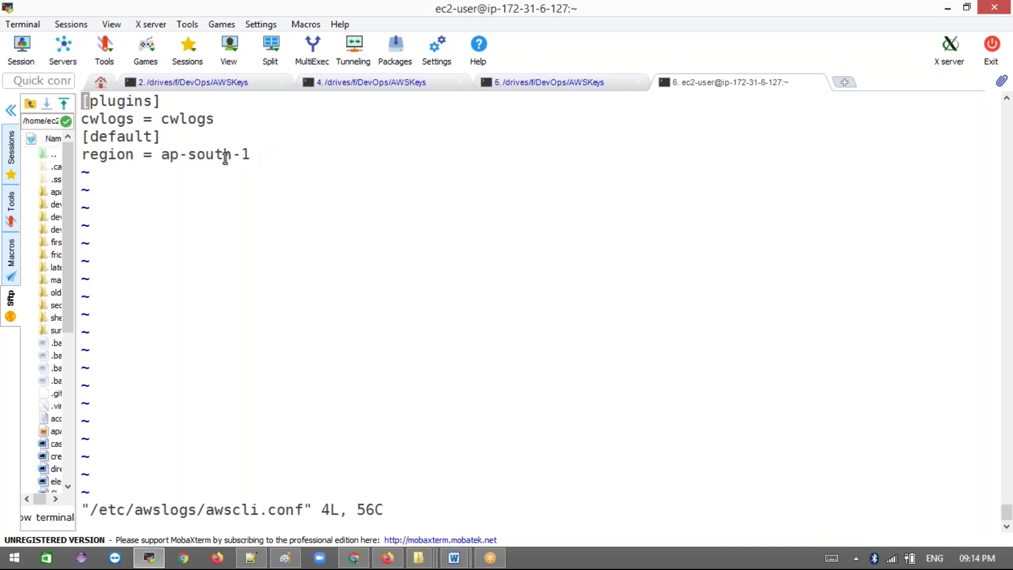
pyautogui.hotkey('alt', 'Tab')
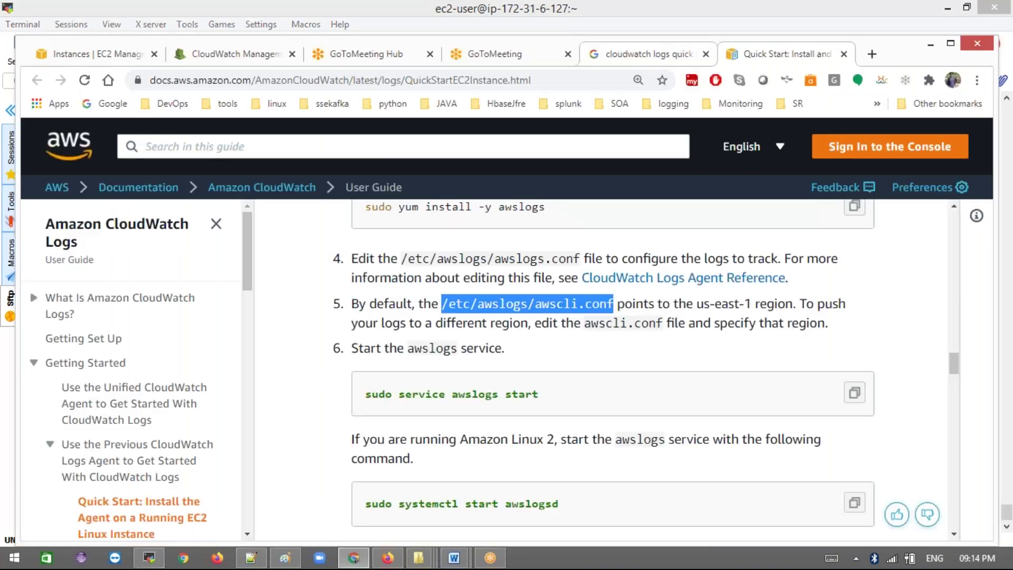
pyautogui.click(85, 55)
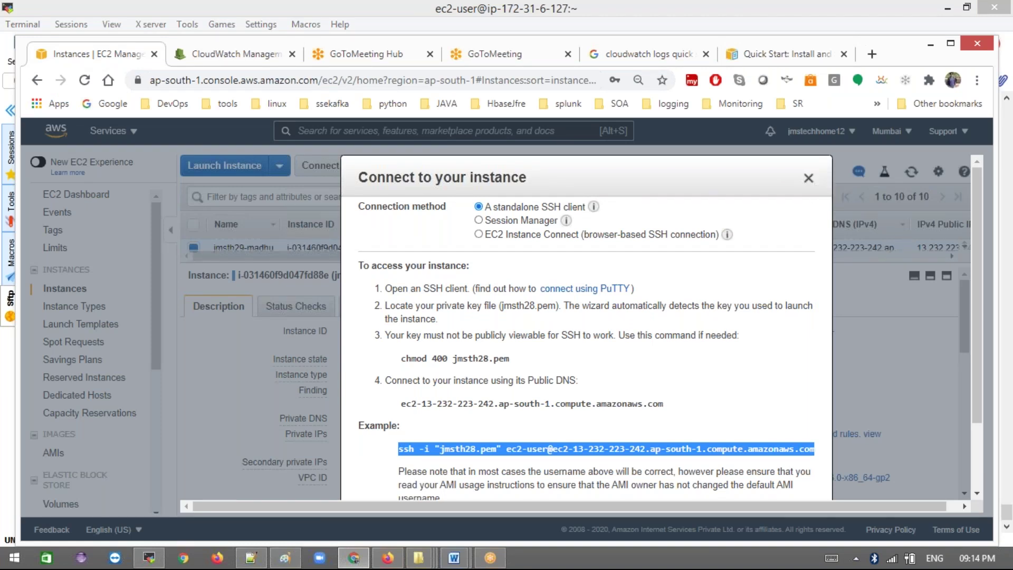
pyautogui.click(808, 177)
pyautogui.click(914, 136)
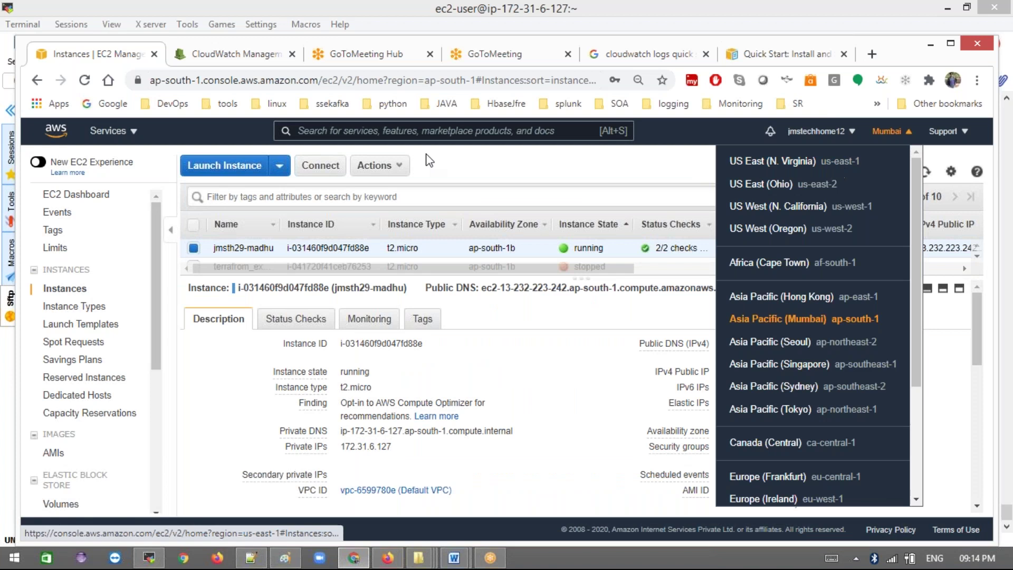
pyautogui.click(148, 562)
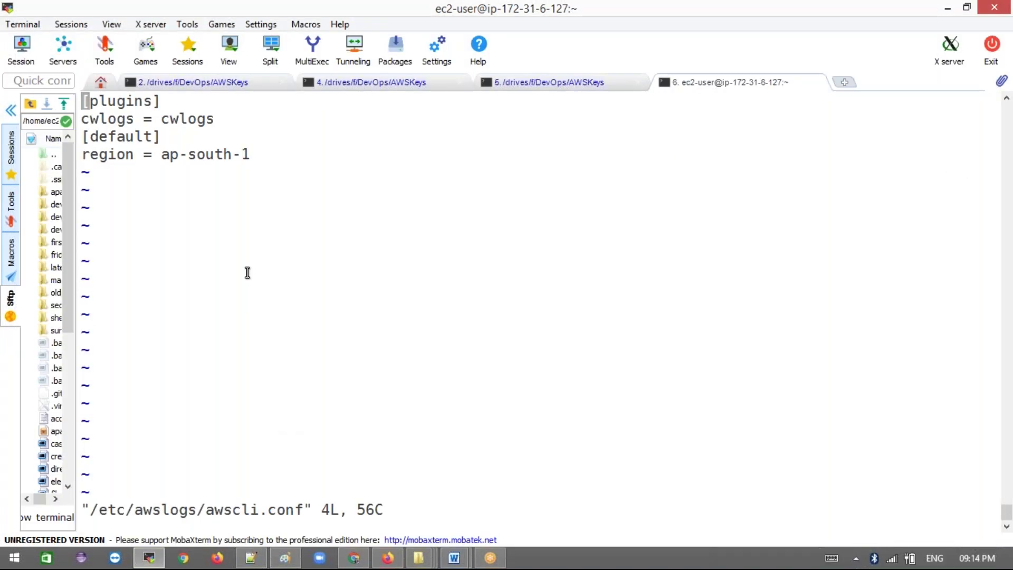
pyautogui.moveTo(162, 155); pyautogui.dragTo(245, 155)
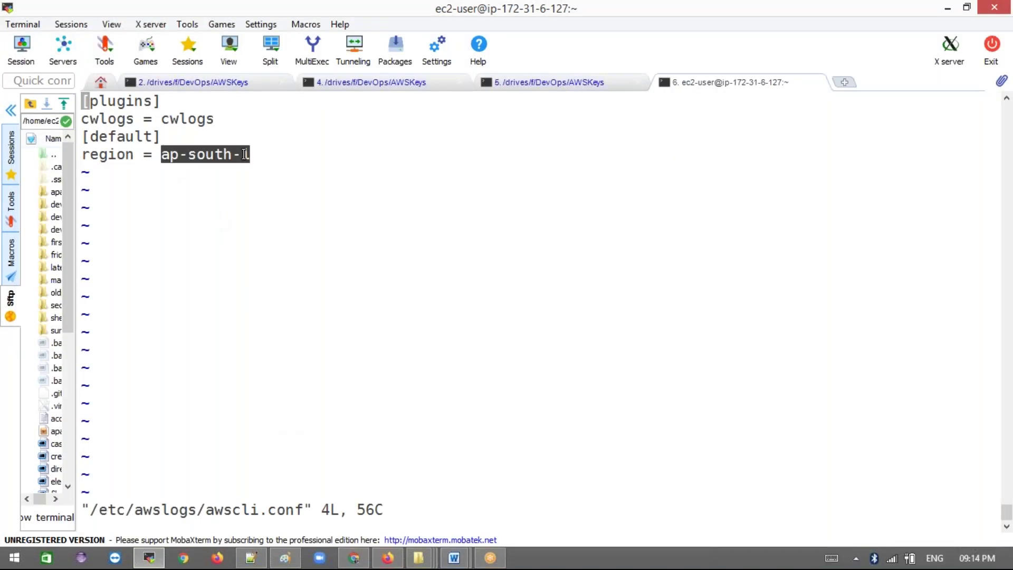
pyautogui.write(':q')
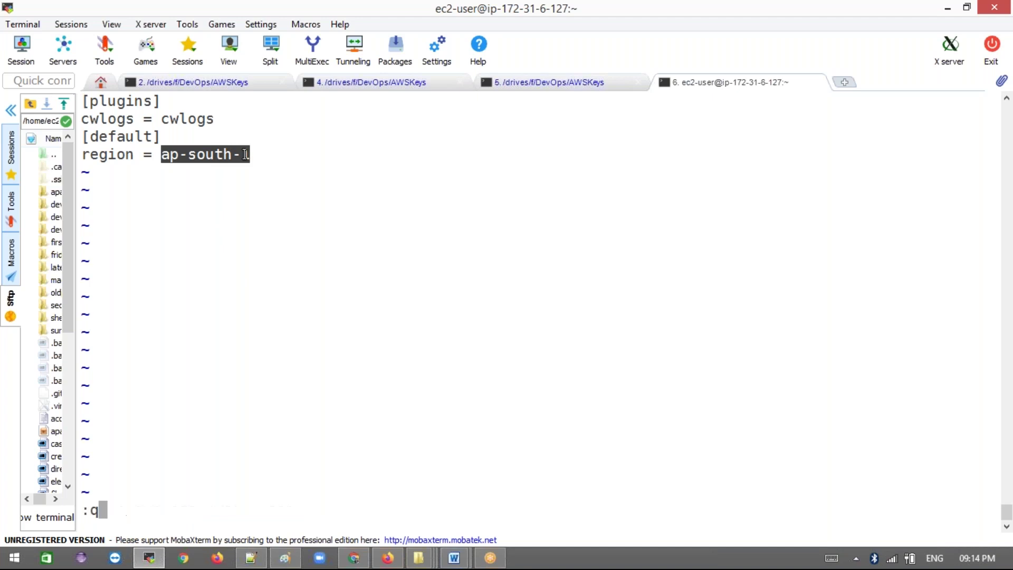
pyautogui.press('Return')
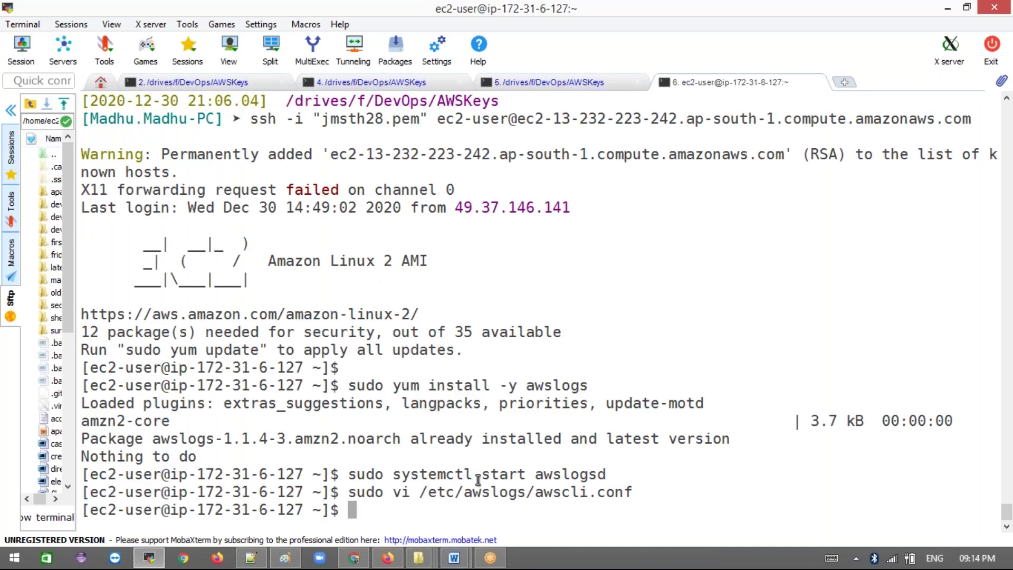
# - Try to make the agent start at each system boot by copying the guide's "sudo chkconfig awslogs on" command and running it on the instance
pyautogui.hotkey('alt', 'Tab')
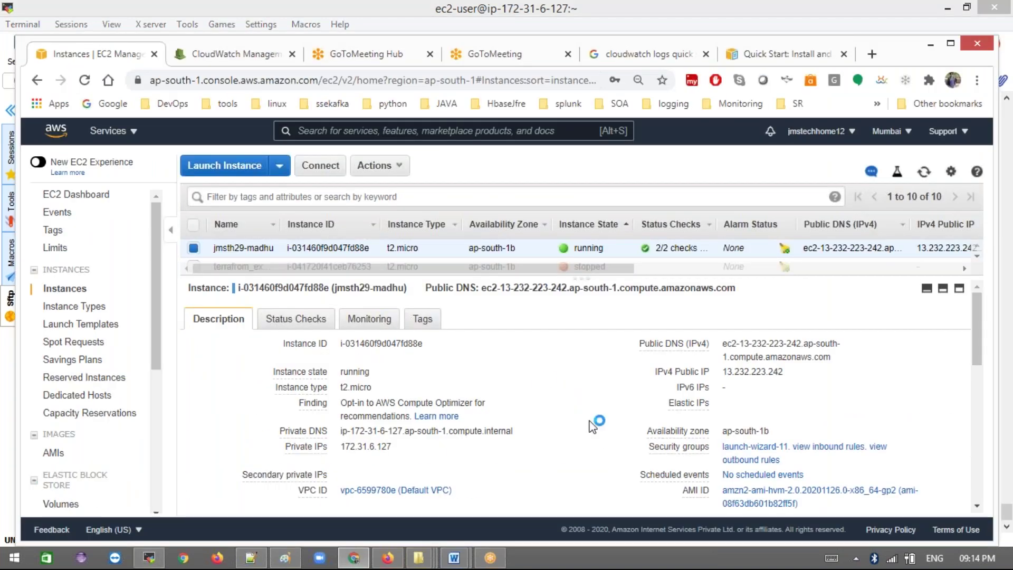
pyautogui.click(749, 55)
pyautogui.moveTo(375, 455); pyautogui.dragTo(518, 485)
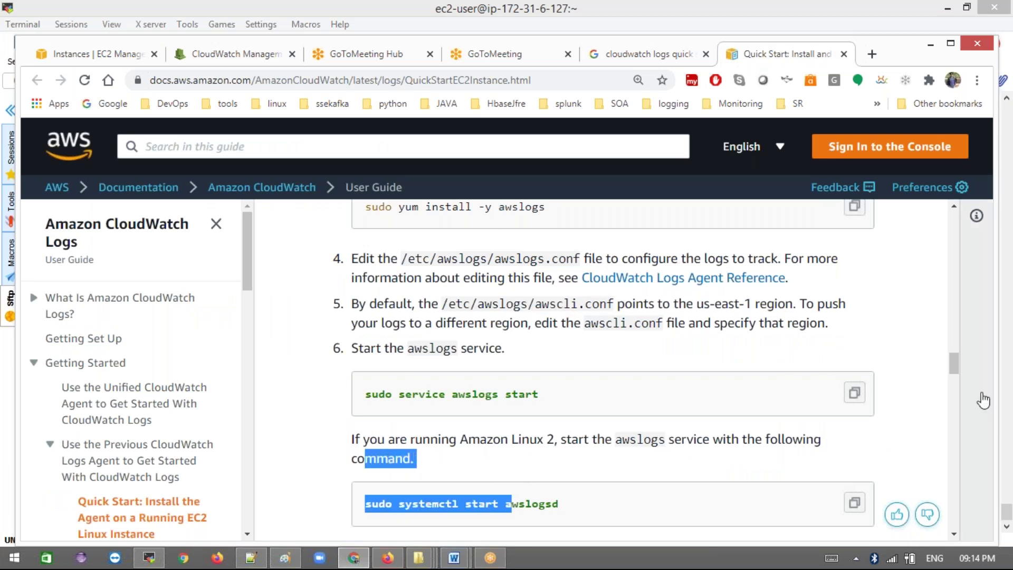
pyautogui.click(873, 460)
pyautogui.scroll(-5, 873, 461)
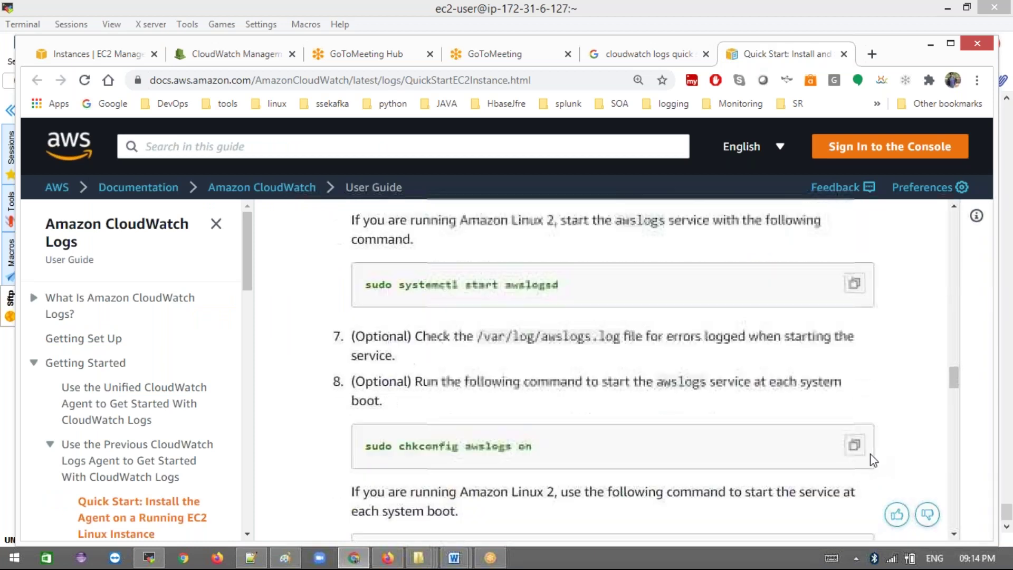
pyautogui.moveTo(484, 320); pyautogui.dragTo(620, 325)
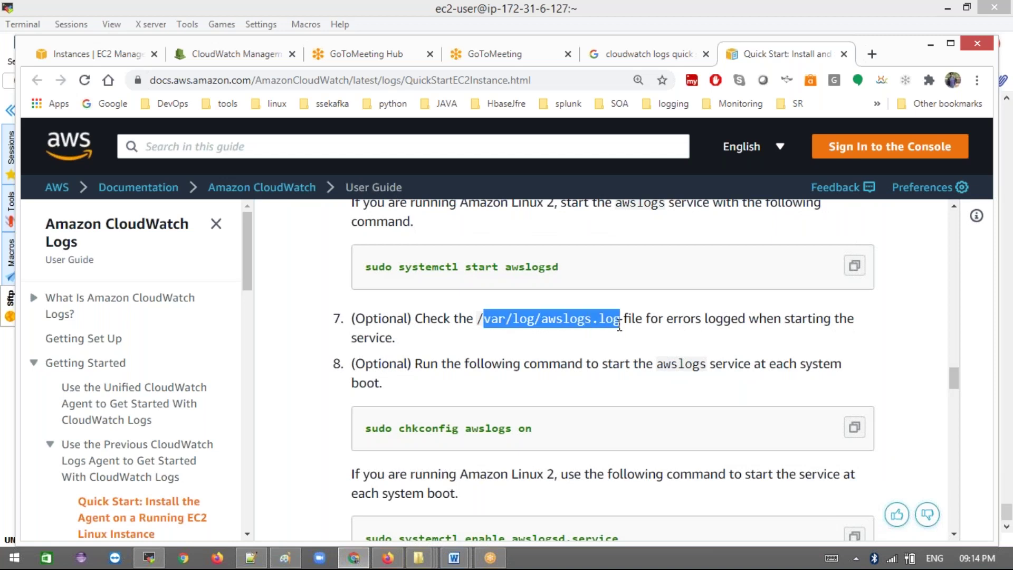
pyautogui.click(854, 427)
pyautogui.hotkey('alt', 'Tab')
pyautogui.rightClick(390, 365)
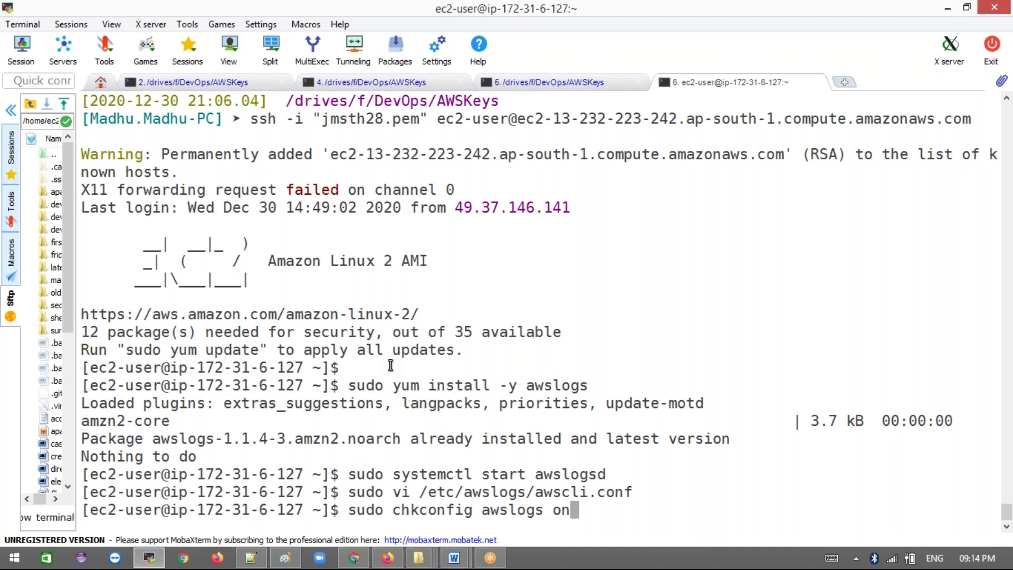
pyautogui.press('Return')
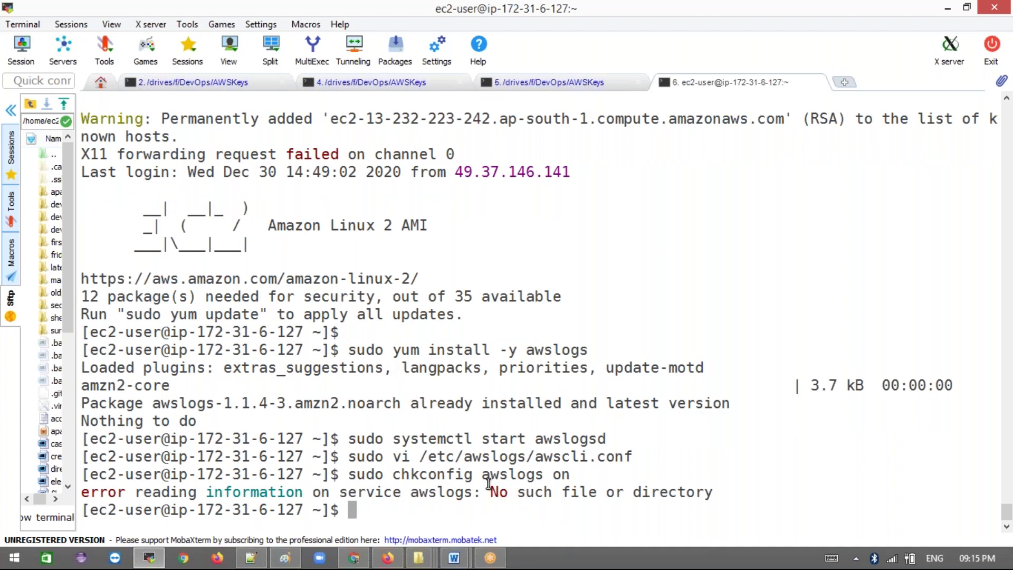
# - Recheck the guide's optional boot-start instruction and retry "sudo chkconfig awslogs on" on the instance
pyautogui.hotkey('alt', 'Tab')
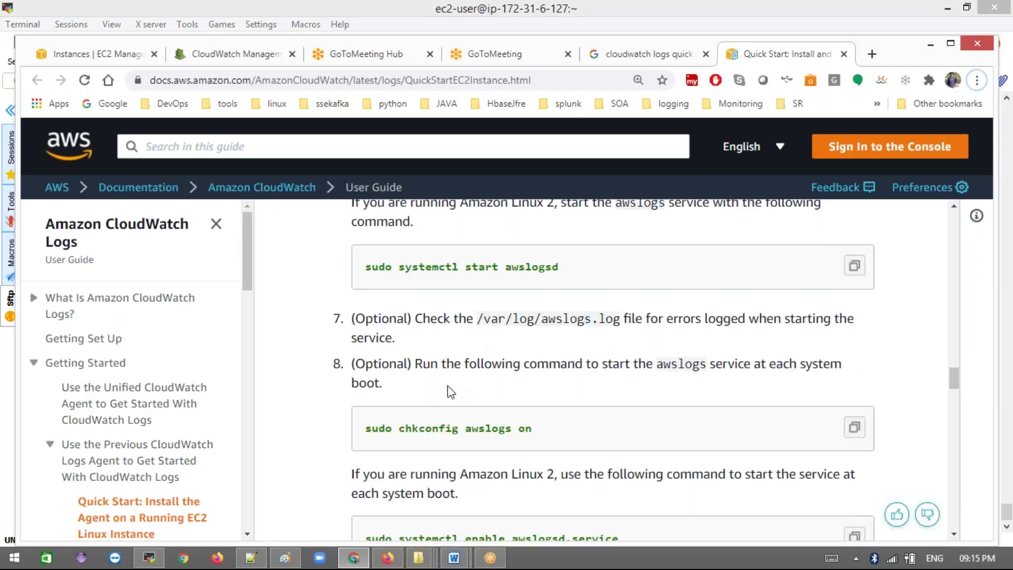
pyautogui.moveTo(416, 364); pyautogui.dragTo(635, 402)
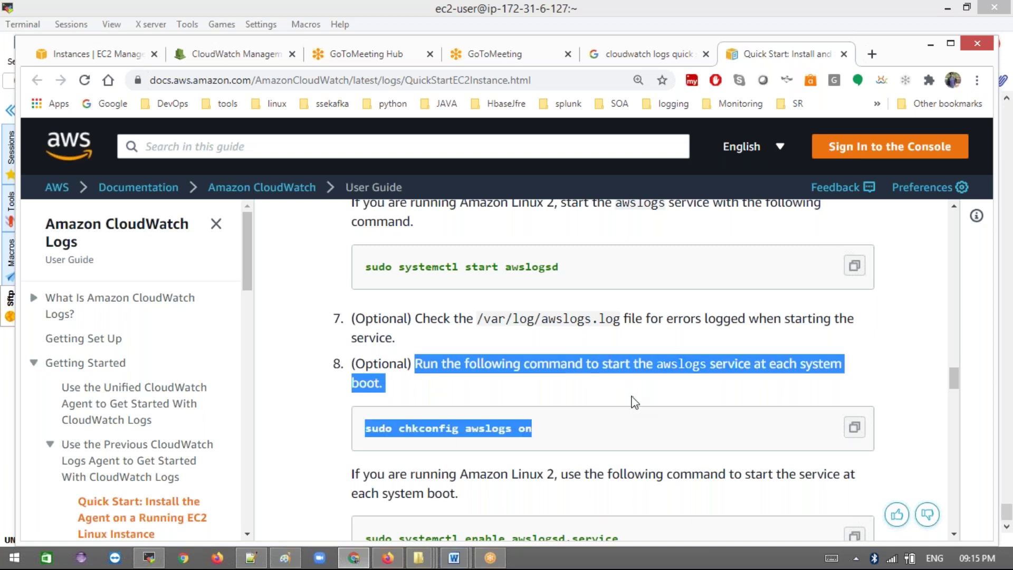
pyautogui.click(634, 403)
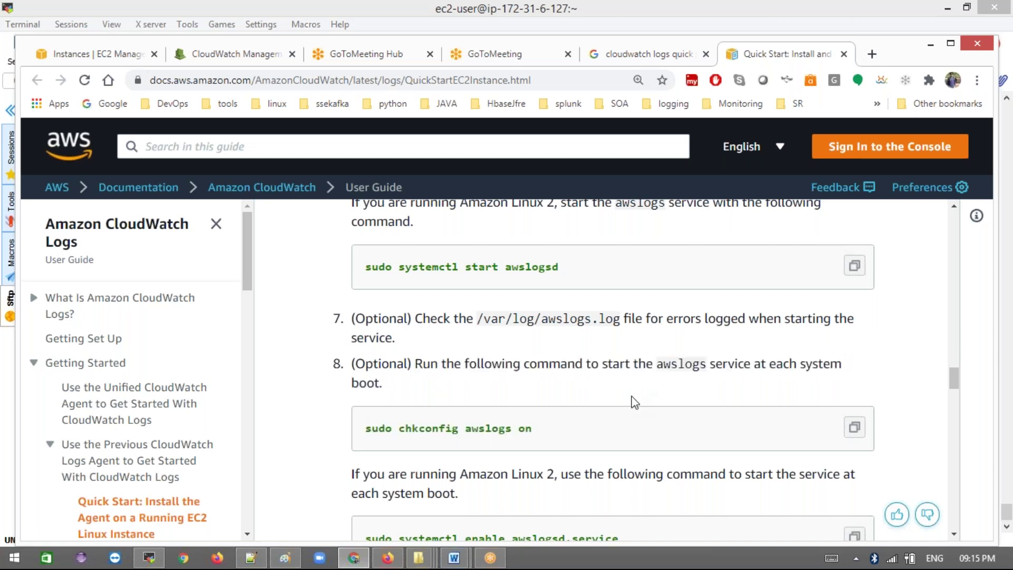
pyautogui.hotkey('alt', 'Tab')
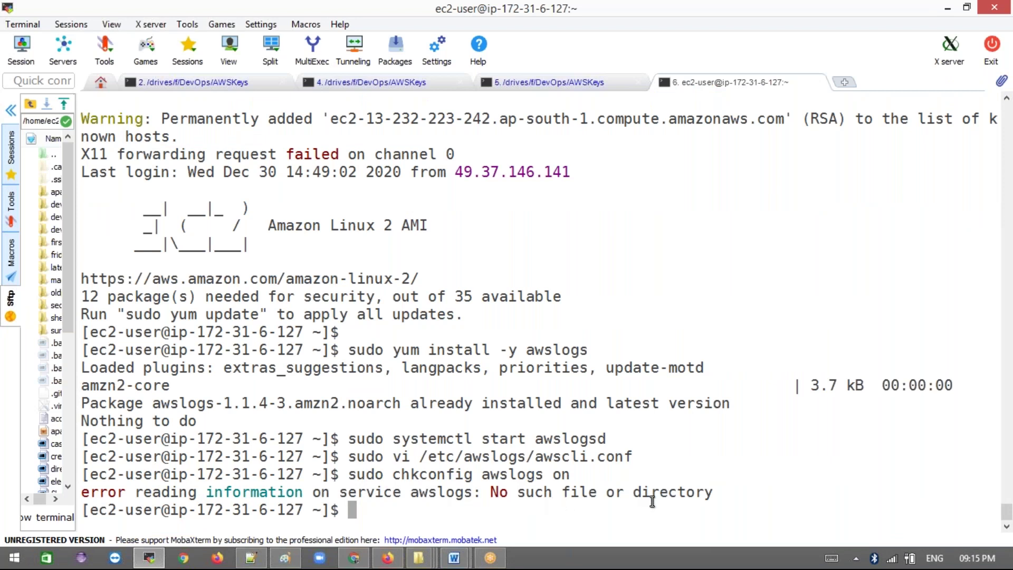
pyautogui.press('Up')
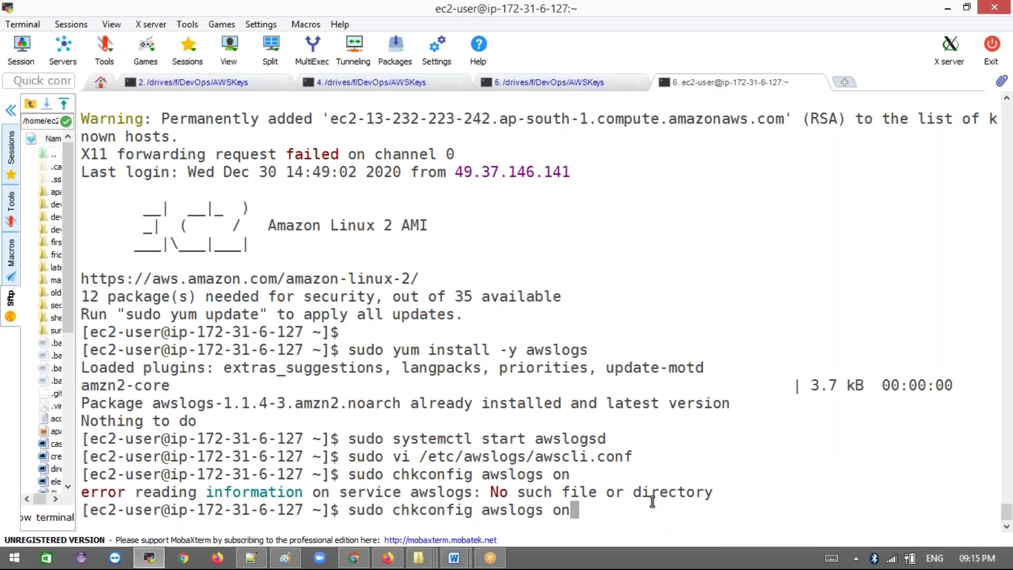
pyautogui.press('Return')
# - Enable the agent at each system boot with the guide's Amazon Linux 2 command, "sudo systemctl enable awslogsd.service"
pyautogui.hotkey('alt', 'Tab')
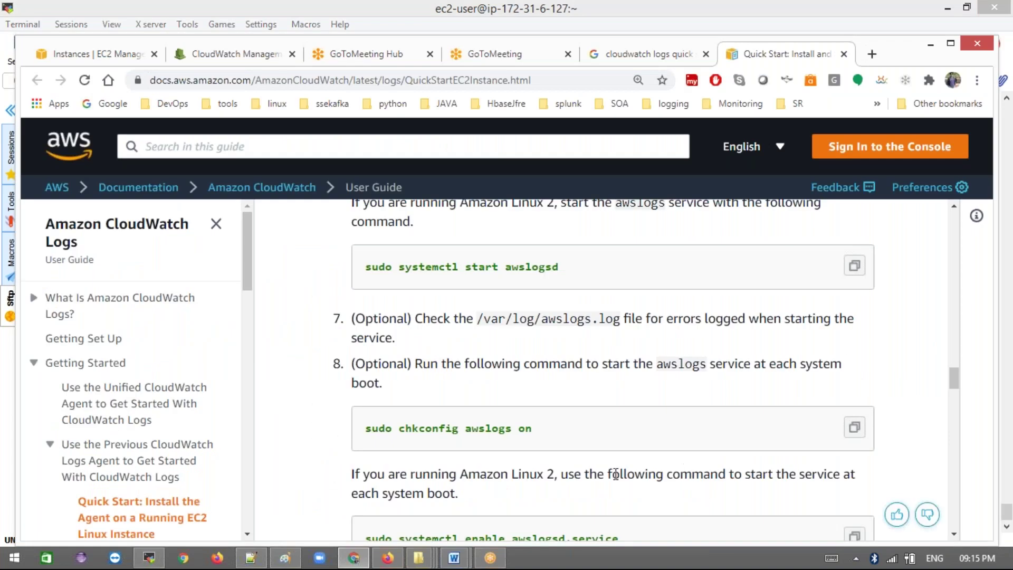
pyautogui.scroll(-3, 615, 475)
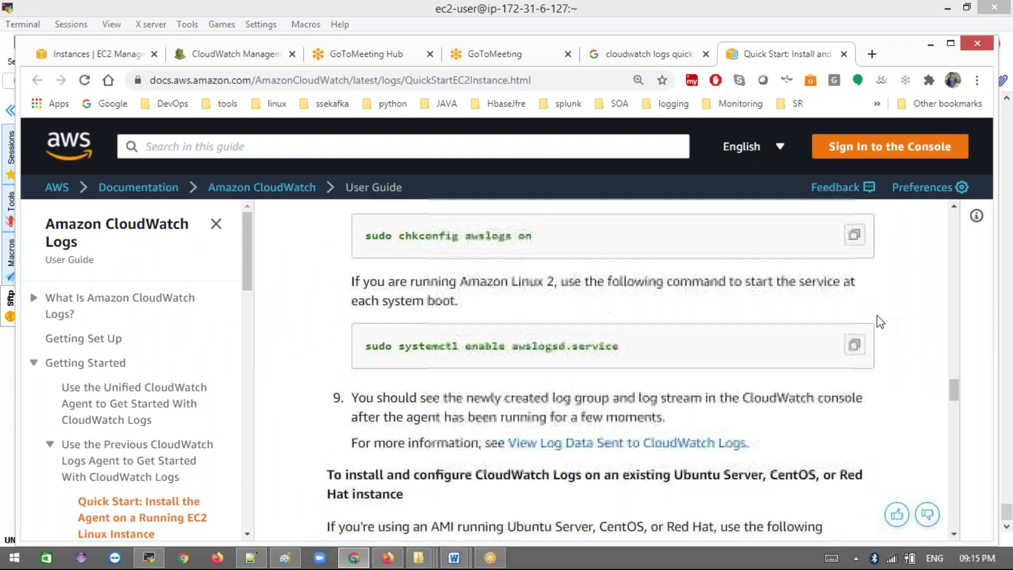
pyautogui.click(859, 347)
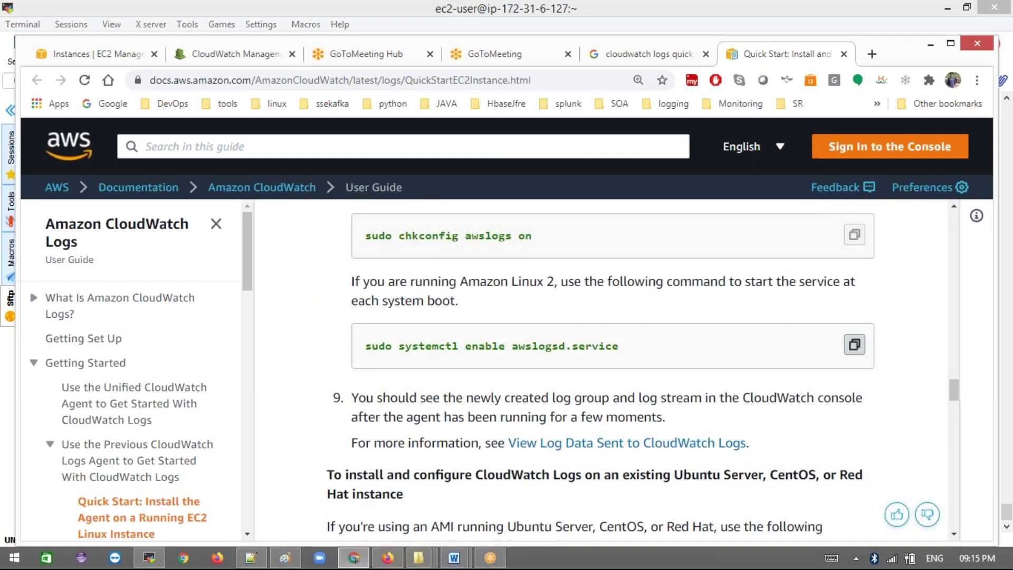
pyautogui.hotkey('alt', 'Tab')
pyautogui.rightClick(519, 364)
pyautogui.press('Return')
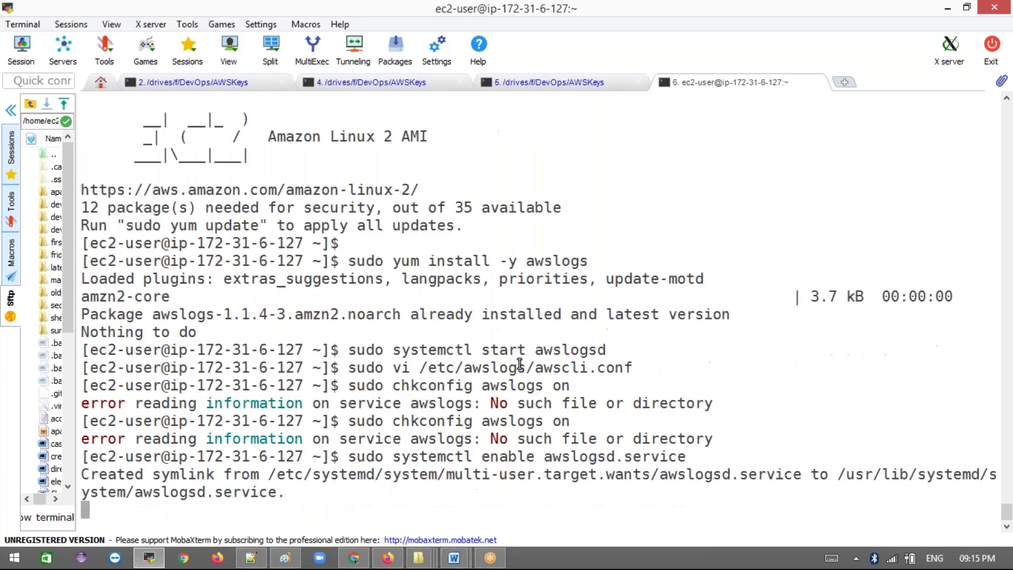
# - Refresh the log groups list in the CloudWatch console to check for the agent's new log group
pyautogui.hotkey('alt', 'Tab')
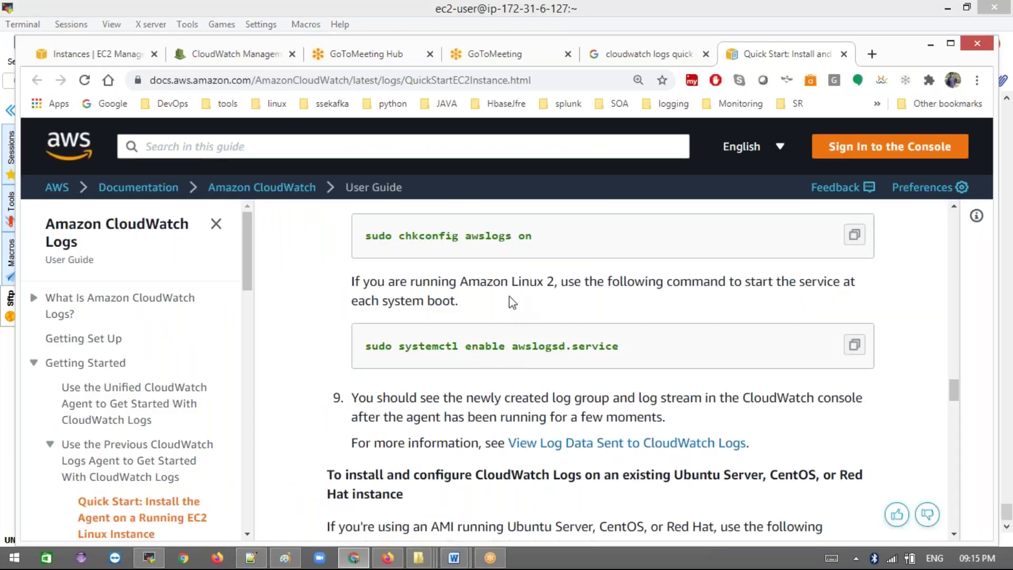
pyautogui.scroll(2, 508, 296)
pyautogui.hotkey('alt', 'Tab')
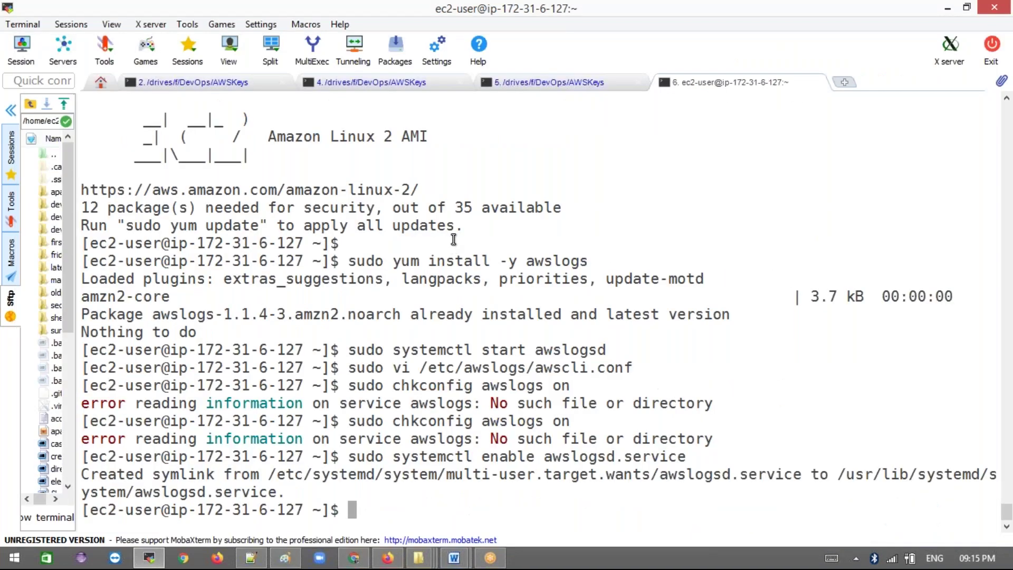
pyautogui.click(355, 557)
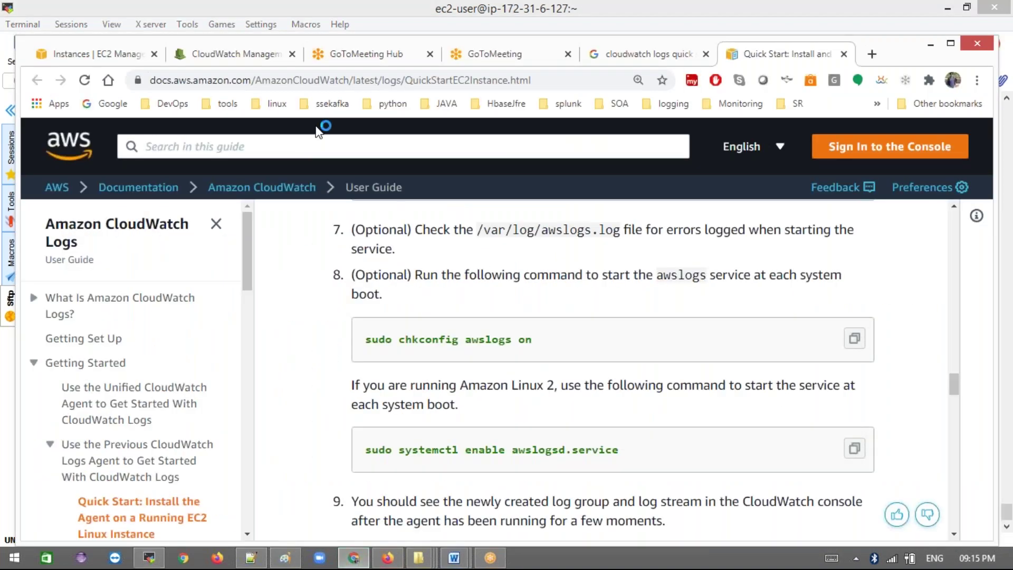
pyautogui.click(239, 56)
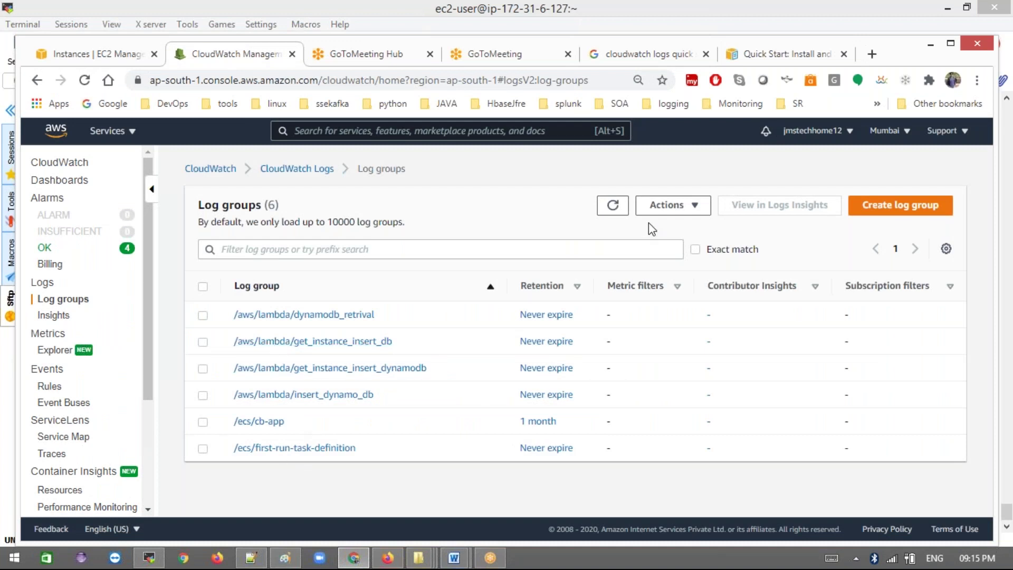
pyautogui.click(613, 210)
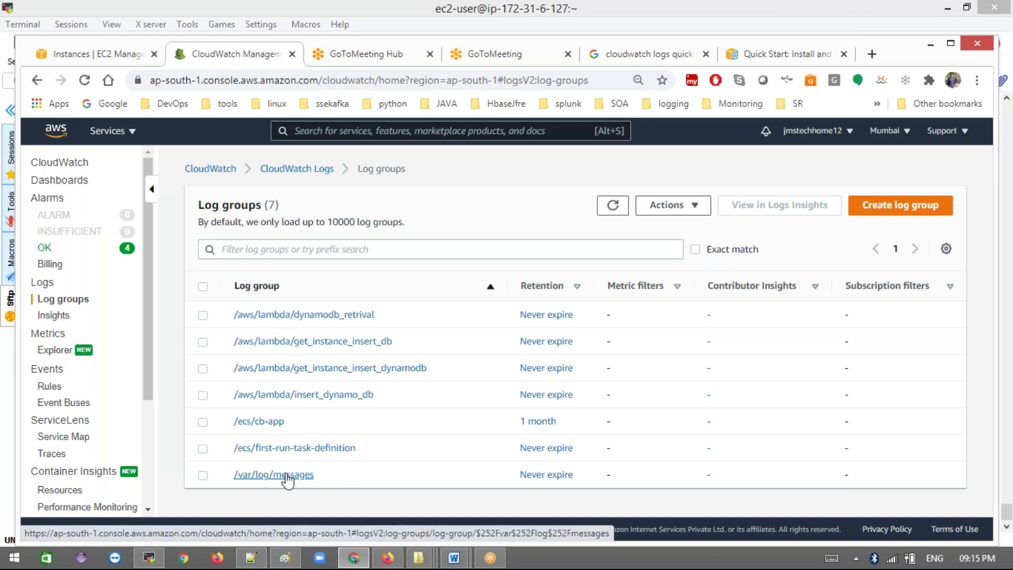
# - Copy the /etc/awslogs/awslogs.conf path from the Quick Start guide and open that file on the instance with "sudo vi"
pyautogui.hotkey('alt', 'Tab')
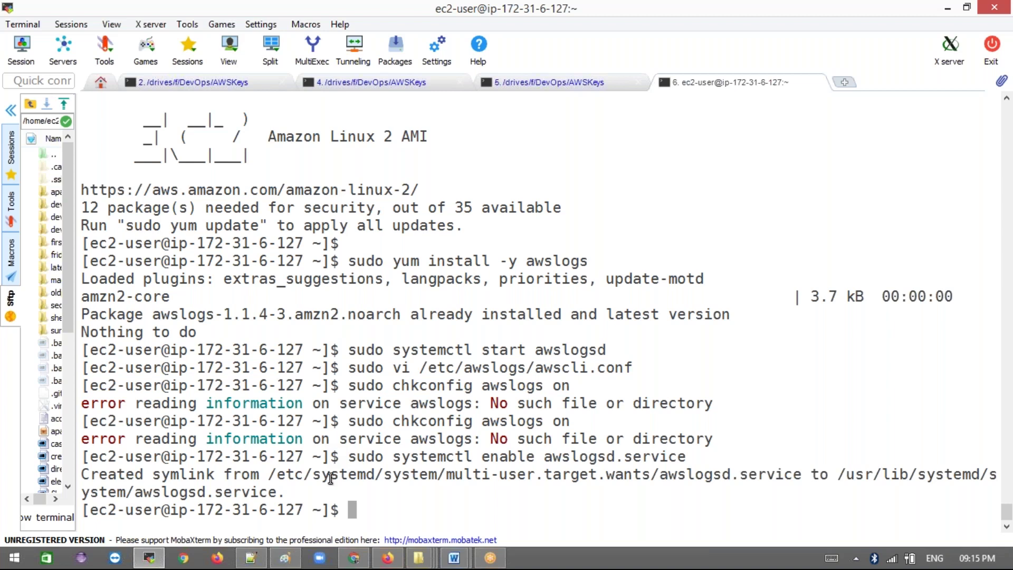
pyautogui.hotkey('alt', 'Tab')
pyautogui.hotkey('ctrl', '9')
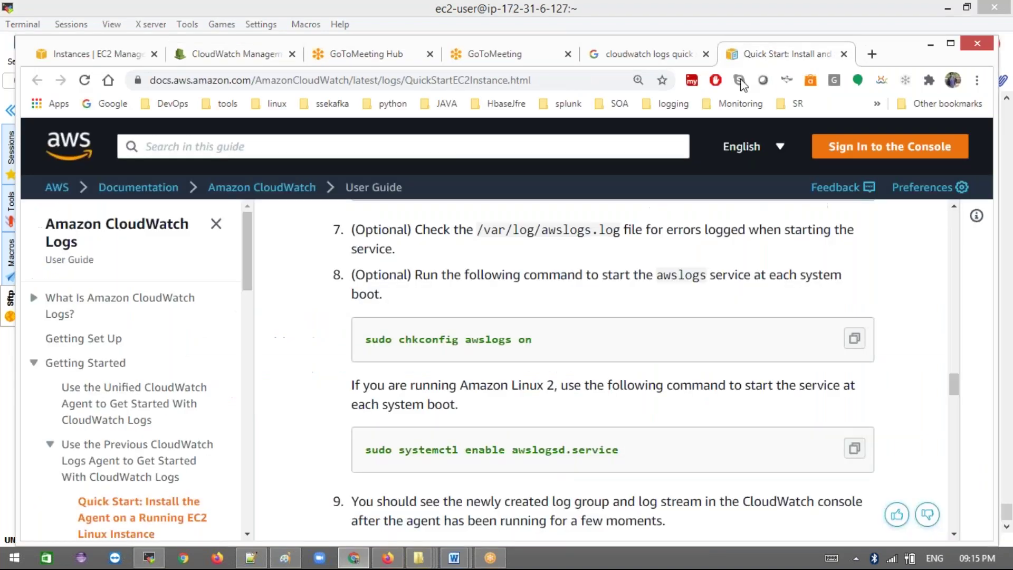
pyautogui.scroll(7, 531, 353)
pyautogui.scroll(4, 530, 354)
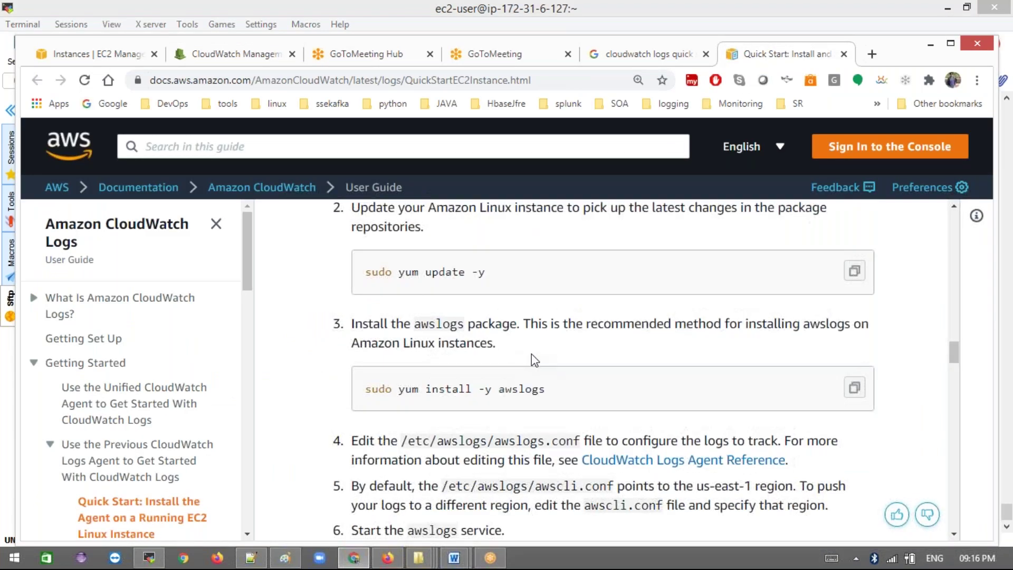
pyautogui.scroll(-2, 532, 358)
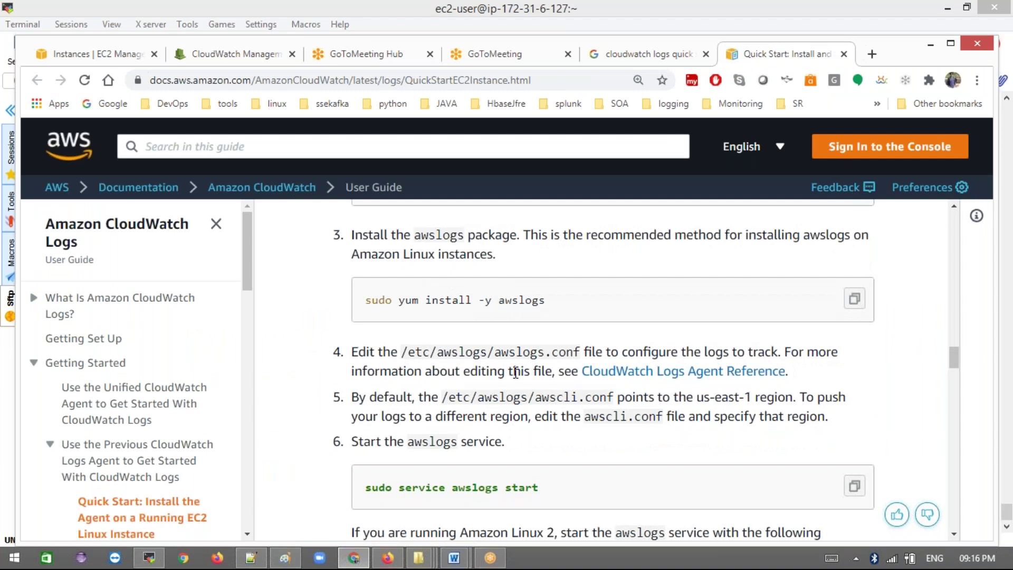
pyautogui.scroll(-1, 515, 372)
pyautogui.moveTo(578, 325); pyautogui.dragTo(405, 328)
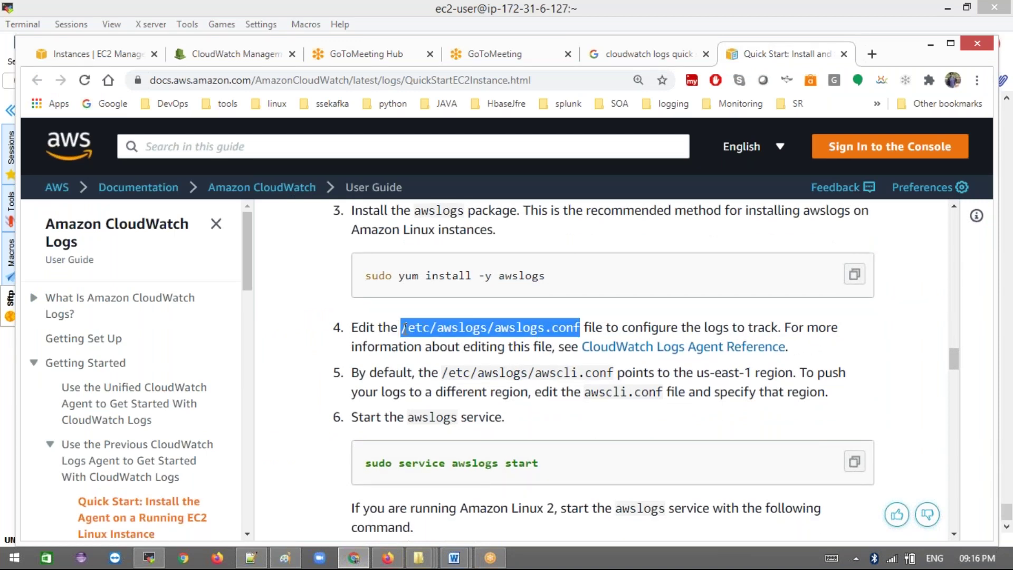
pyautogui.hotkey('alt', 'Tab')
pyautogui.write('sudo')
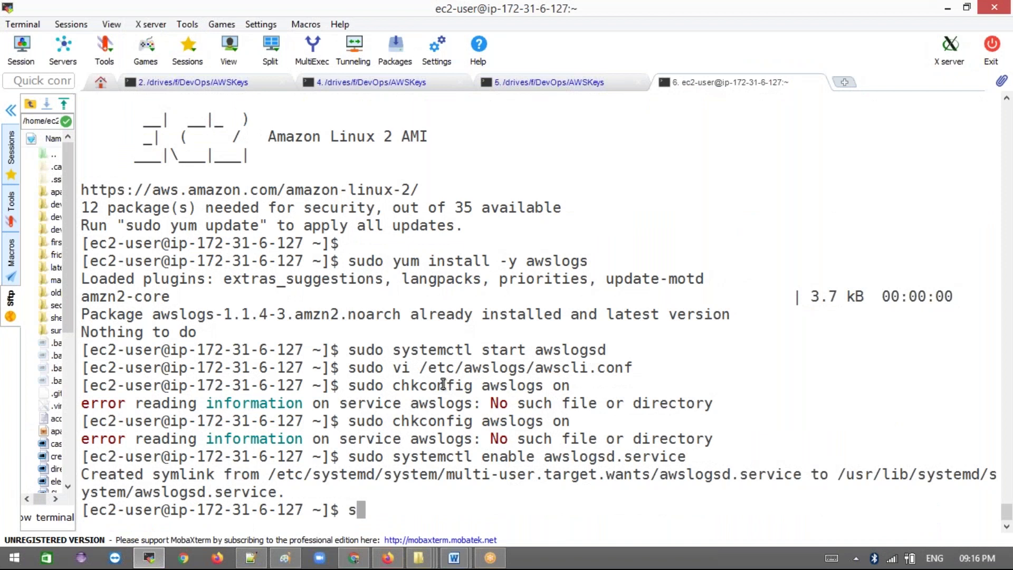
pyautogui.write(' vi')
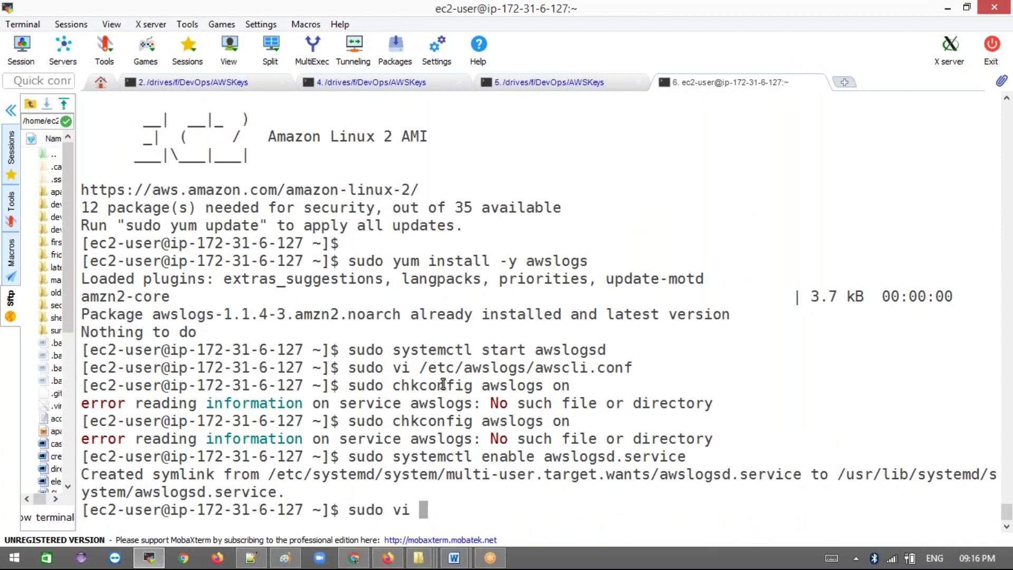
pyautogui.rightClick(458, 386)
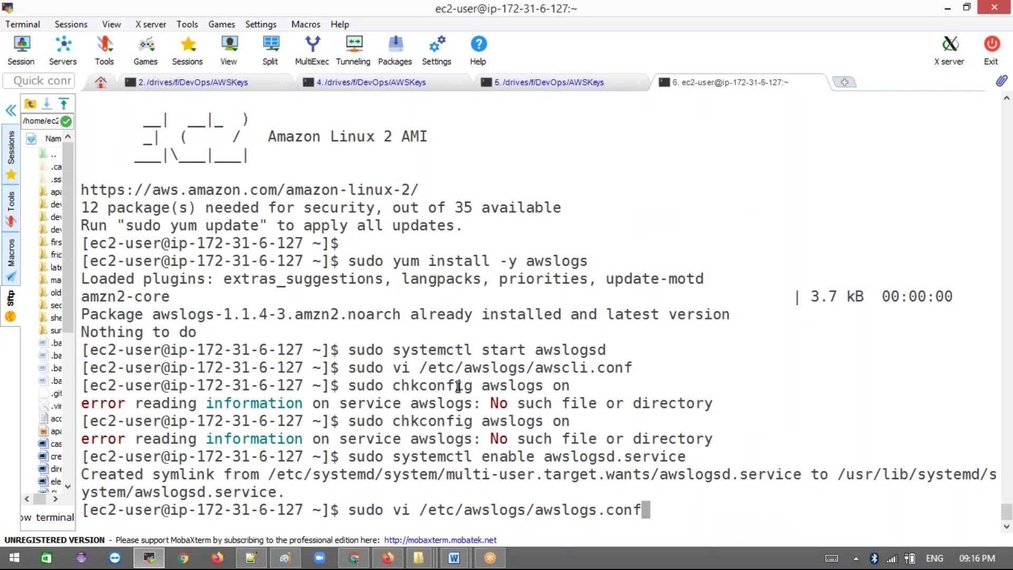
pyautogui.press('Return')
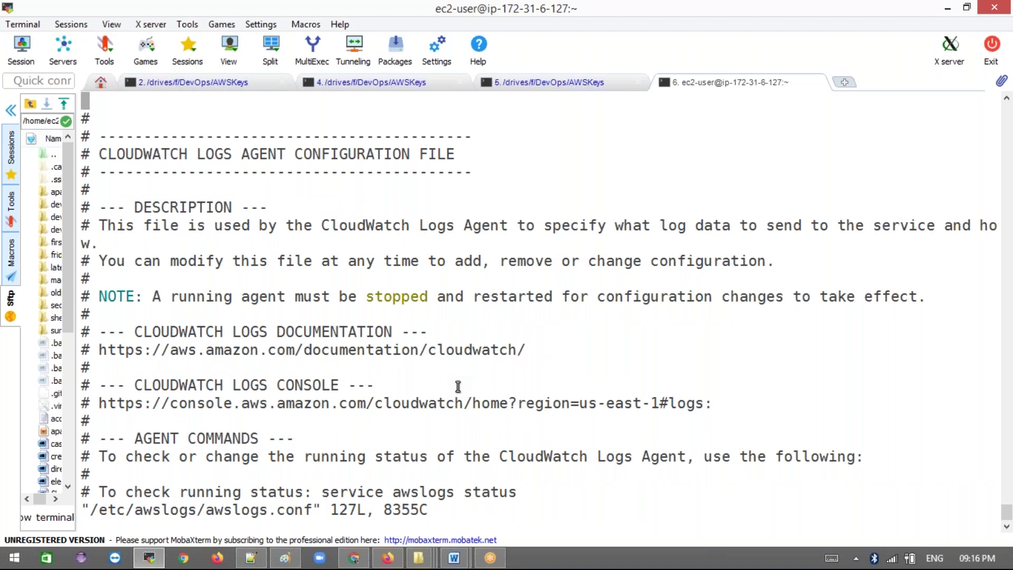
# - Read through awslogs.conf from the header and sample settings to the [/var/log/messages] section at the end of the file
pyautogui.press('Down')
pyautogui.press('Down')
pyautogui.press('Down')
pyautogui.press('Down')
pyautogui.press('Down')
pyautogui.press('Down')
pyautogui.press('Down')
pyautogui.press('Down')
pyautogui.press('Down')
pyautogui.press('Down')
pyautogui.press('Down')
pyautogui.press('Down')
pyautogui.press('Down')
pyautogui.press('Down')
pyautogui.press('Down')
pyautogui.press('Down')
pyautogui.press('Down')
pyautogui.press('Down')
pyautogui.press('Down')
pyautogui.press('Down')
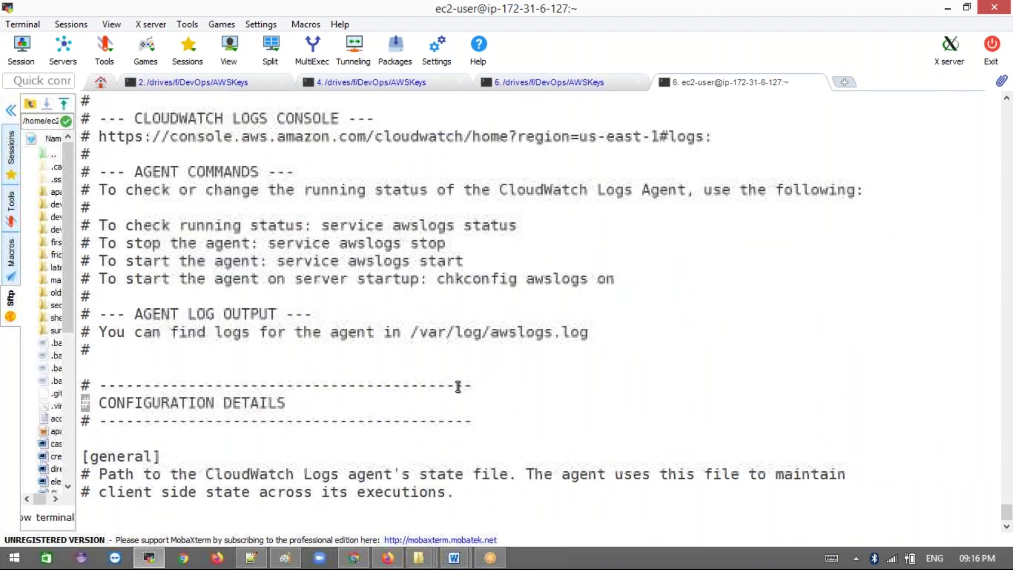
pyautogui.press('Down')
pyautogui.press('Down')
pyautogui.press('Down')
pyautogui.press('Down')
pyautogui.press('Down')
pyautogui.press('Down')
pyautogui.press('Down')
pyautogui.press('Down')
pyautogui.press('Down')
pyautogui.press('Down')
pyautogui.press('Down')
pyautogui.press('Down')
pyautogui.press('Down')
pyautogui.press('Down')
pyautogui.press('Down')
pyautogui.press('Down')
pyautogui.press('Down')
pyautogui.press('Down')
pyautogui.press('Down')
pyautogui.press('Down')
pyautogui.press('Up')
pyautogui.press('Up')
pyautogui.press('Up')
pyautogui.press('Up')
pyautogui.press('Up')
pyautogui.press('Up')
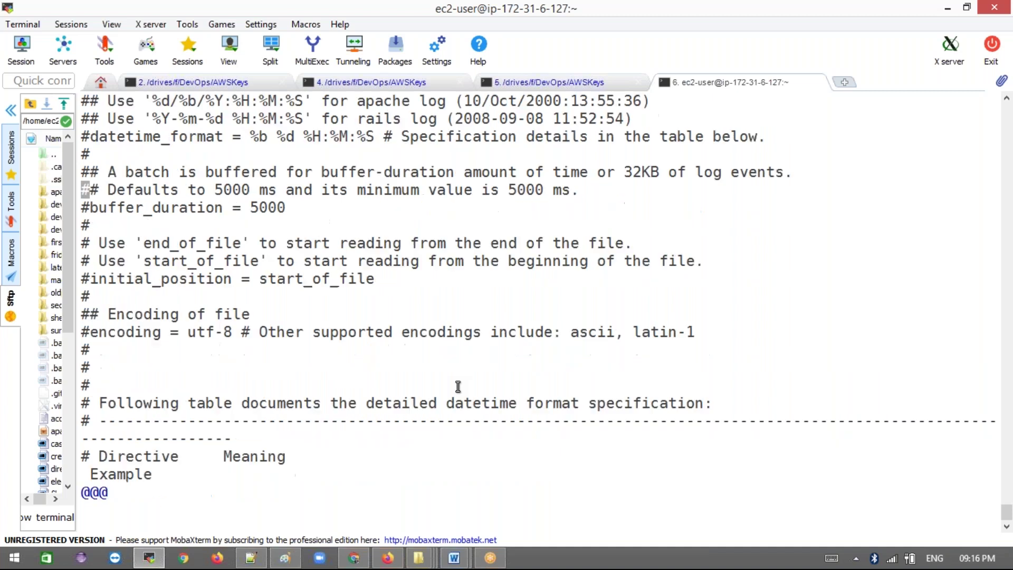
pyautogui.press('Up')
pyautogui.press('Up')
pyautogui.press('Up')
pyautogui.press('Up')
pyautogui.press('Up')
pyautogui.press('Up')
pyautogui.press('Up')
pyautogui.press('Up')
pyautogui.press('Up')
pyautogui.press('Up')
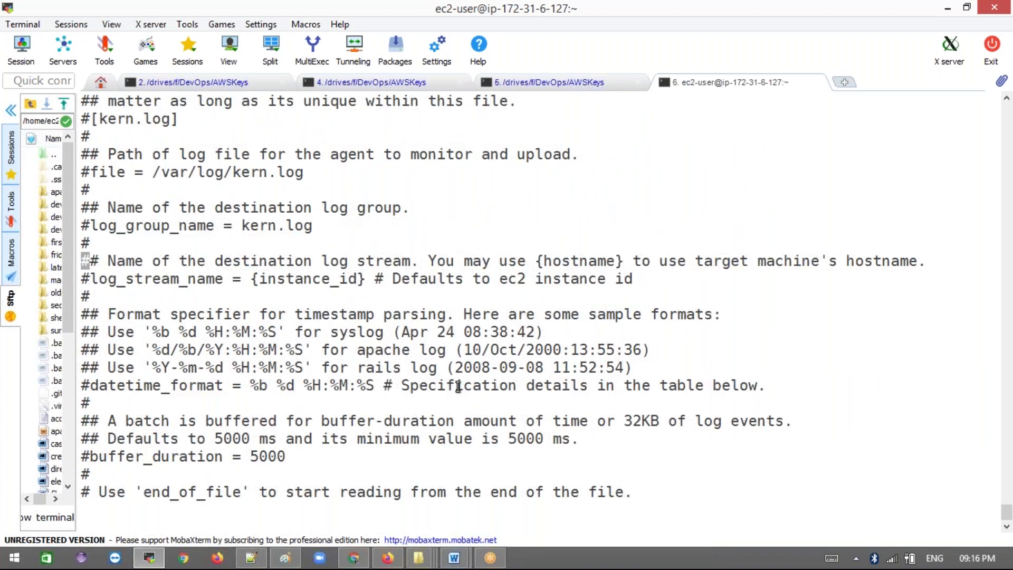
pyautogui.press('Down')
pyautogui.press('Down')
pyautogui.press('Down')
pyautogui.press('Down')
pyautogui.press('Down')
pyautogui.press('Down')
pyautogui.press('Down')
pyautogui.press('Down')
pyautogui.press('Down')
pyautogui.press('Down')
pyautogui.press('Down')
pyautogui.press('Down')
pyautogui.press('Down')
pyautogui.press('Down')
pyautogui.press('Down')
pyautogui.press('Down')
pyautogui.press('Down')
pyautogui.press('Down')
pyautogui.press('Down')
pyautogui.press('Down')
pyautogui.press('Down')
pyautogui.press('Down')
pyautogui.press('Down')
pyautogui.press('Down')
pyautogui.press('Down')
pyautogui.press('Down')
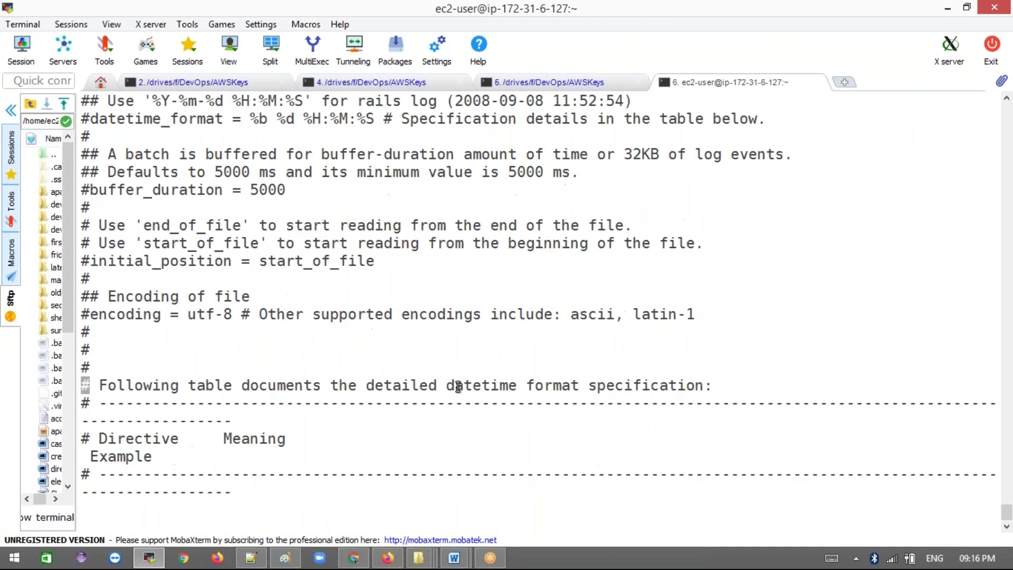
pyautogui.press('Down')
pyautogui.press('Down')
pyautogui.press('Down')
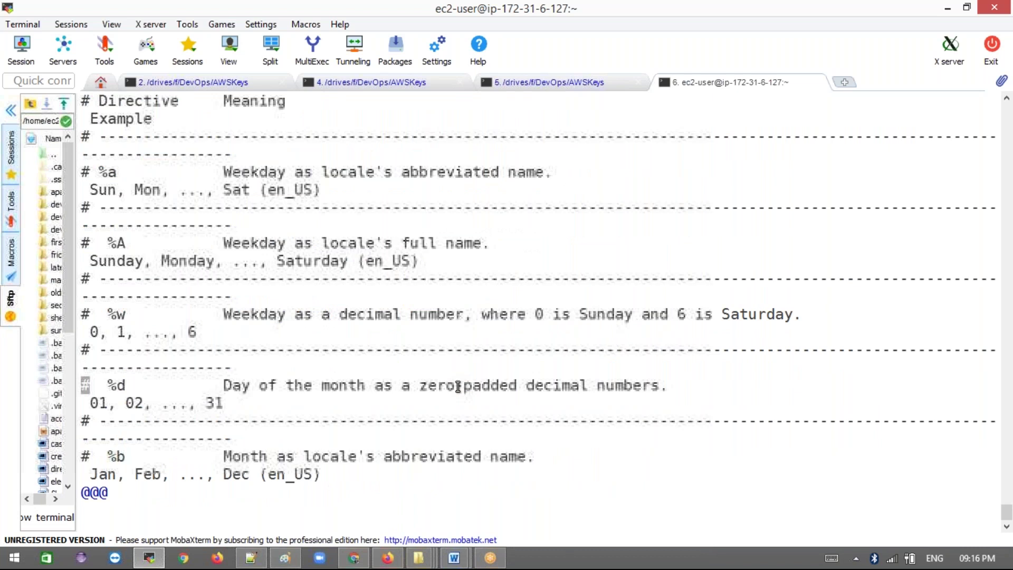
pyautogui.scroll(-20, 458, 387)
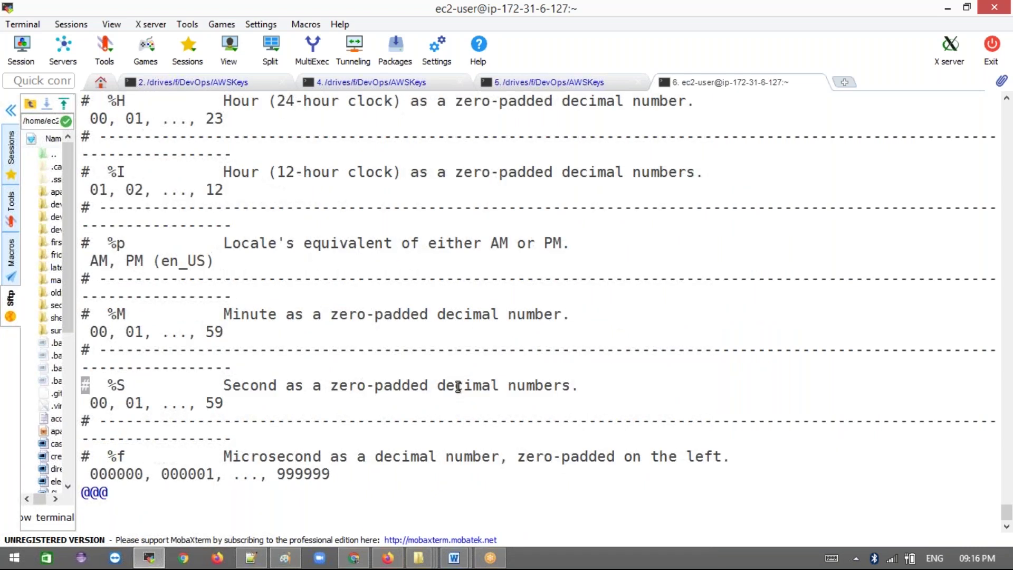
# - Inspect the monitored file path and settings in the [/var/log/messages] section, and quit vi without saving using ":q!"
pyautogui.moveTo(145, 405); pyautogui.dragTo(284, 404)
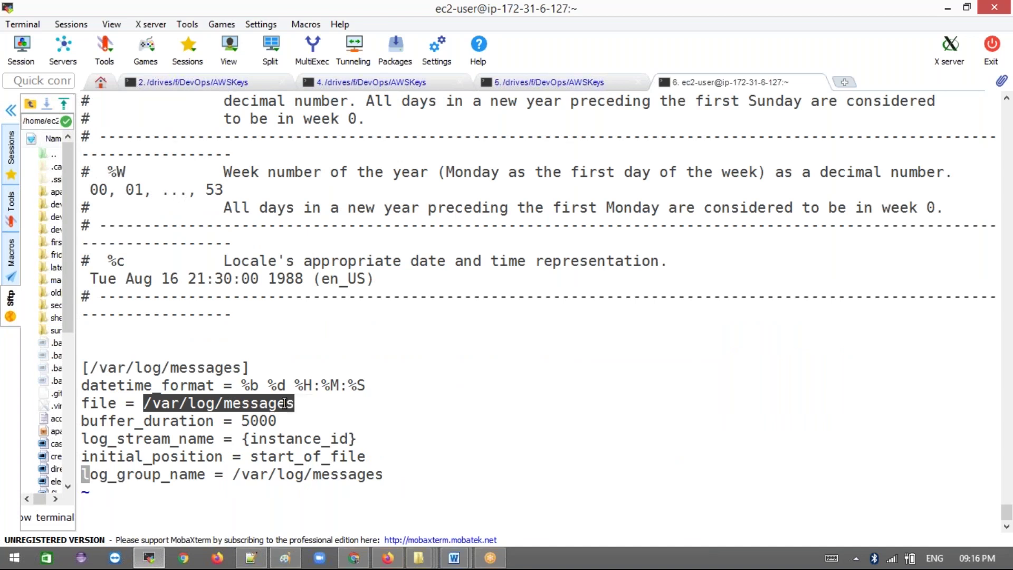
pyautogui.moveTo(284, 404); pyautogui.dragTo(285, 404)
pyautogui.moveTo(343, 488); pyautogui.dragTo(91, 389)
pyautogui.click(91, 389)
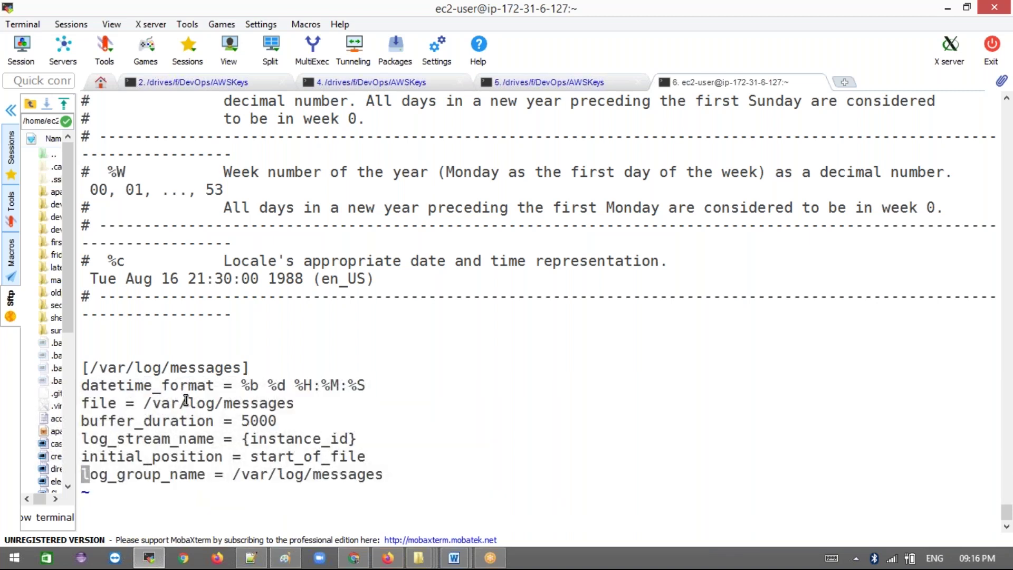
pyautogui.write(':q!')
pyautogui.press('Return')
# - Switch to the CloudWatch console in the browser and open the instance's log stream in the /var/log/messages log group
pyautogui.hotkey('alt', 'Tab')
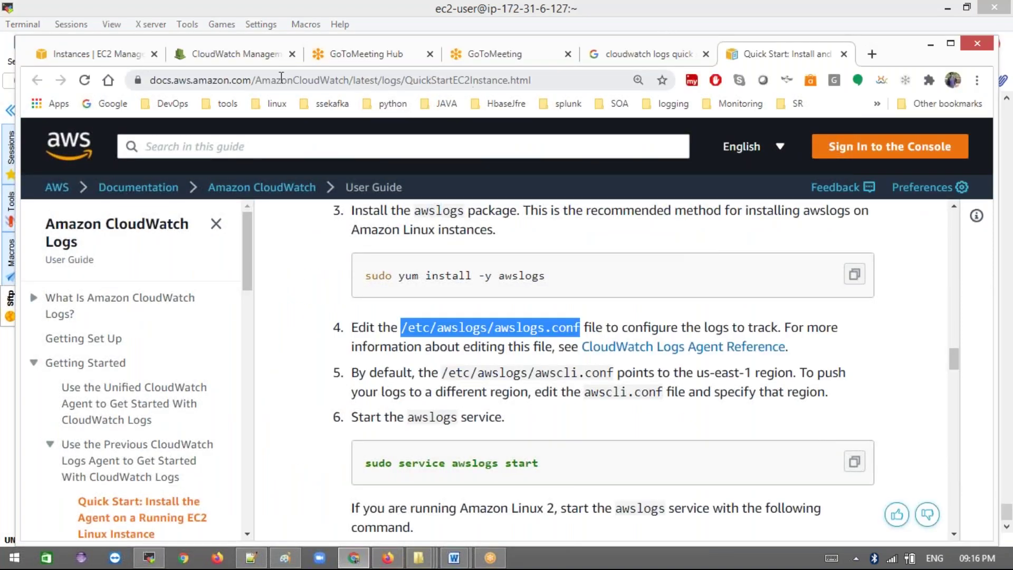
pyautogui.click(221, 54)
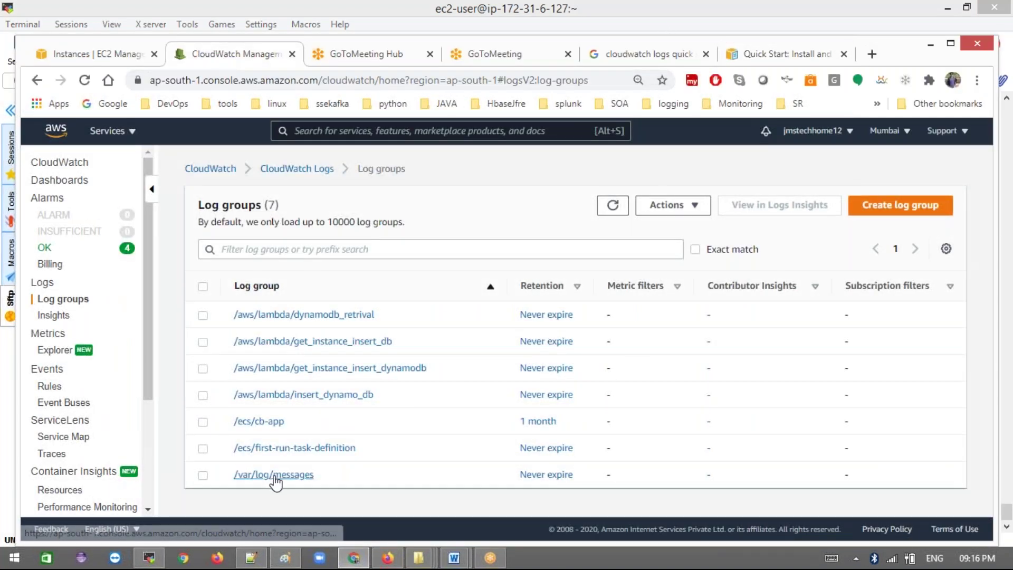
pyautogui.click(315, 478)
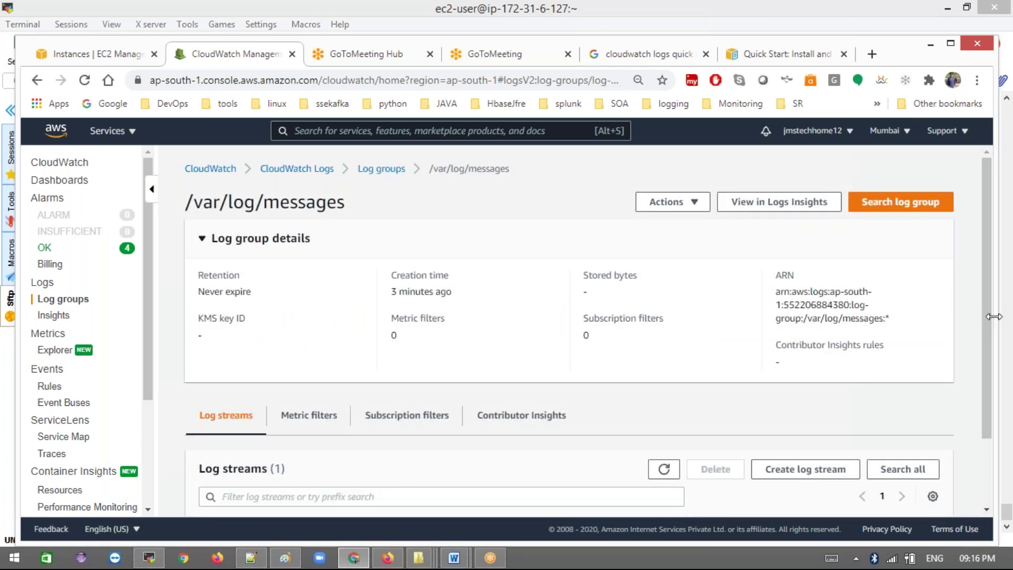
pyautogui.scroll(-2, 987, 422)
pyautogui.scroll(-1, 989, 436)
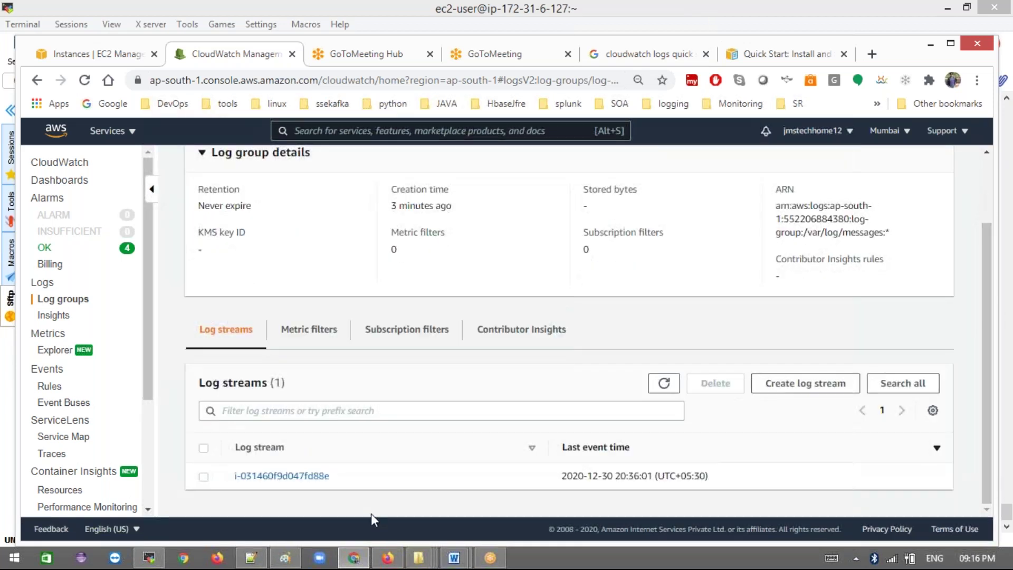
pyautogui.click(298, 476)
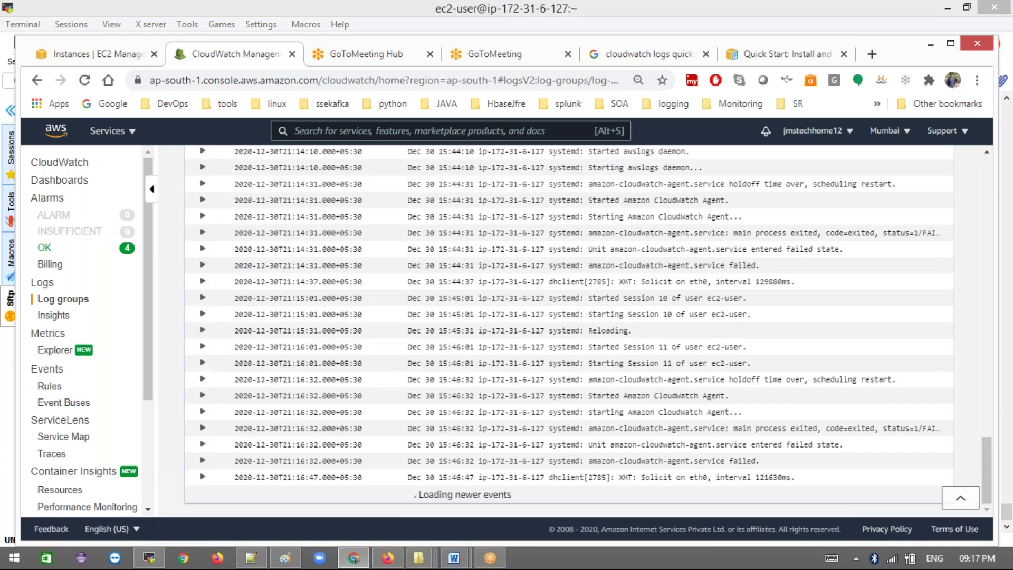
# - Search the log stream's events for "error"
pyautogui.scroll(15, 329, 340)
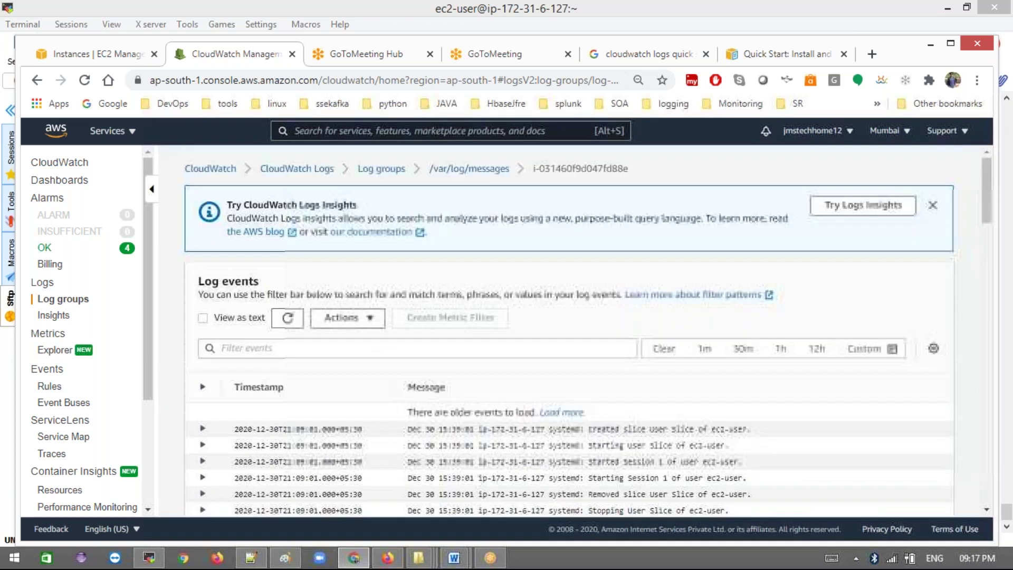
pyautogui.click(314, 348)
pyautogui.write('e')
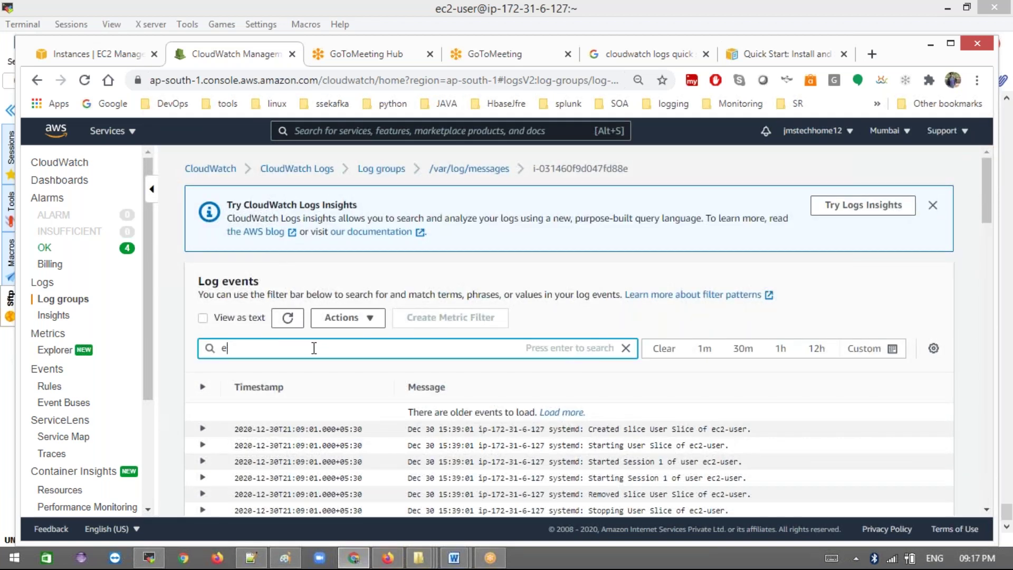
pyautogui.write('rror')
pyautogui.press('Return')
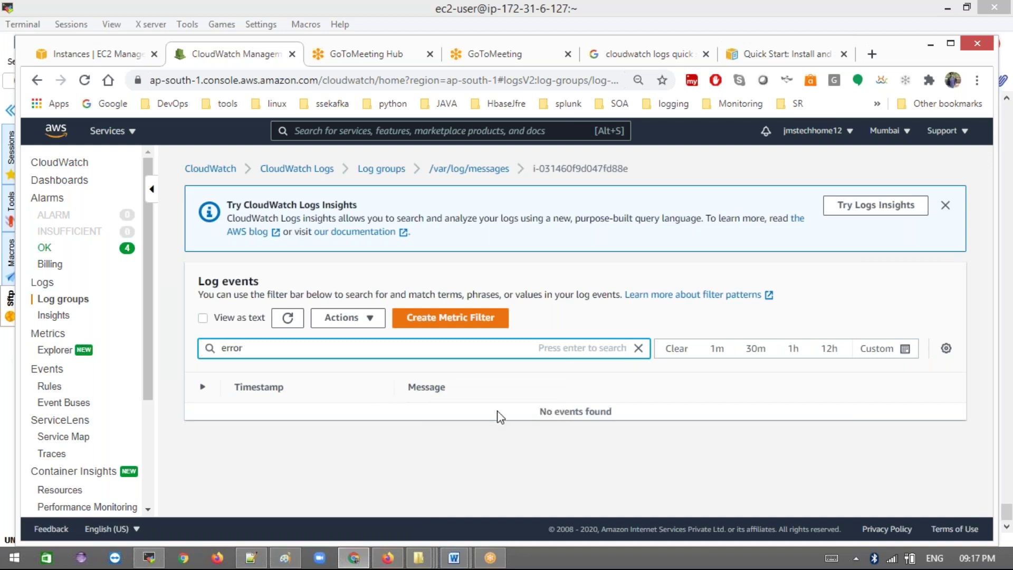
# - Replace the log event filter with "fail" and run the search
pyautogui.press('BackSpace')
pyautogui.press('BackSpace')
pyautogui.press('BackSpace')
pyautogui.press('BackSpace')
pyautogui.write('fail')
pyautogui.press('Return')
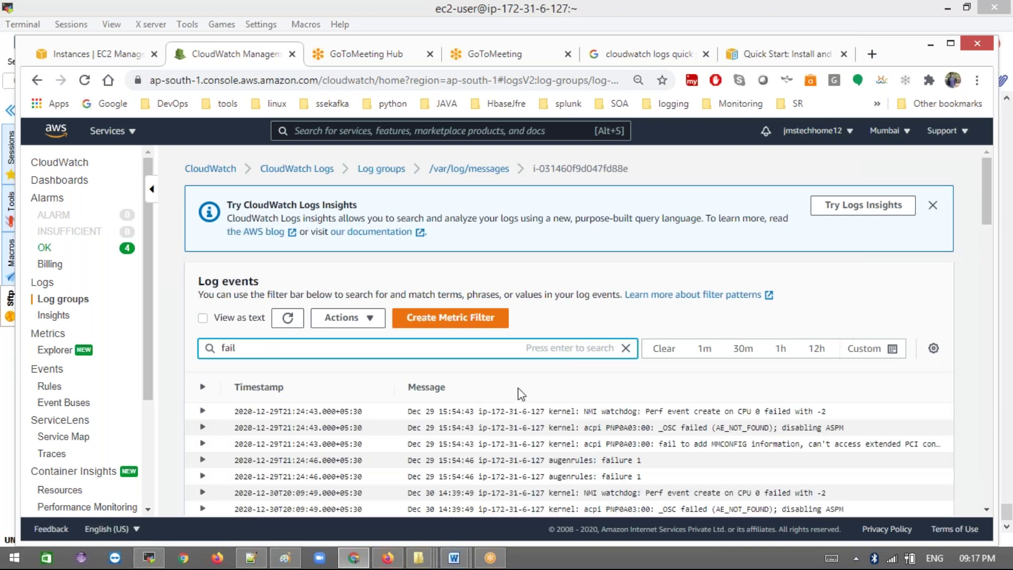
# - Review the events matching "fail" down to the most recent ones, and dismiss the Logs Insights banner
pyautogui.scroll(-10, 564, 445)
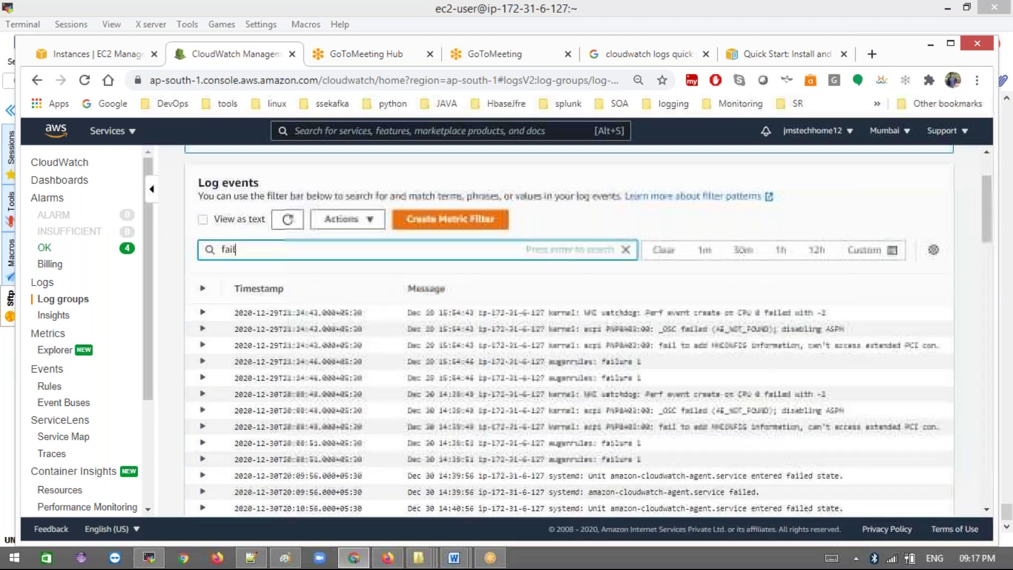
pyautogui.scroll(-5, 569, 331)
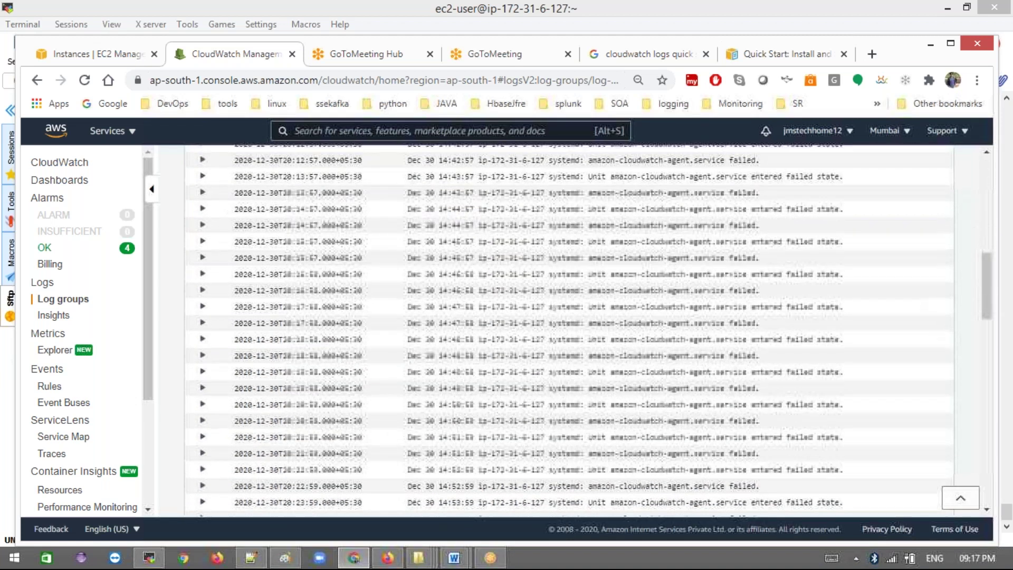
pyautogui.scroll(-6, 733, 407)
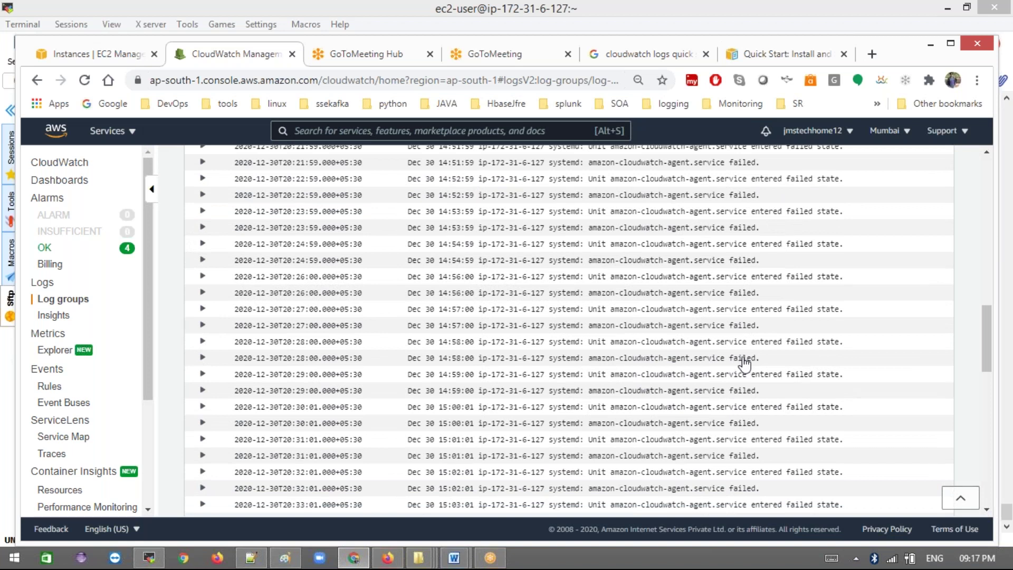
pyautogui.scroll(-9, 745, 363)
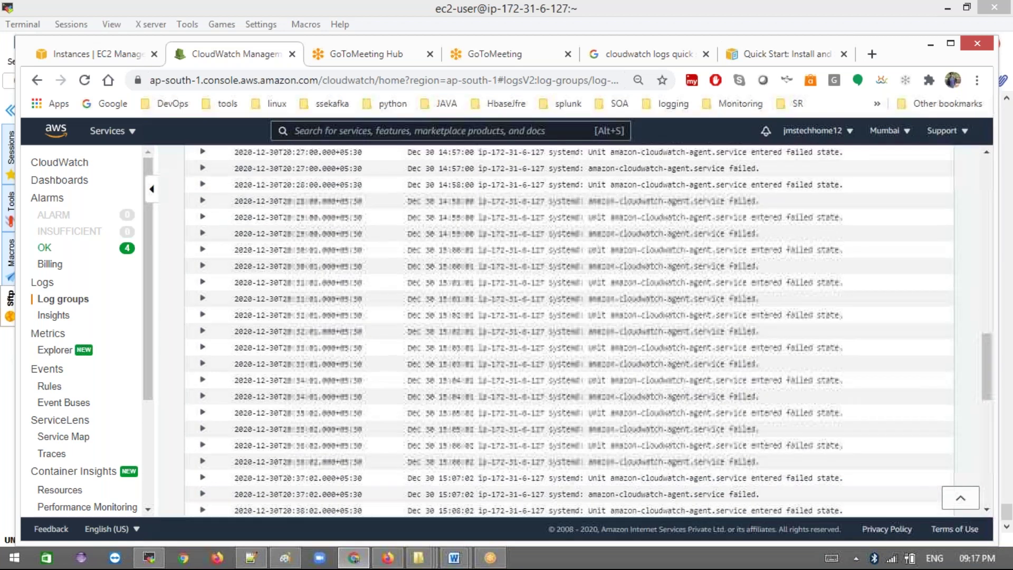
pyautogui.scroll(-10, 740, 407)
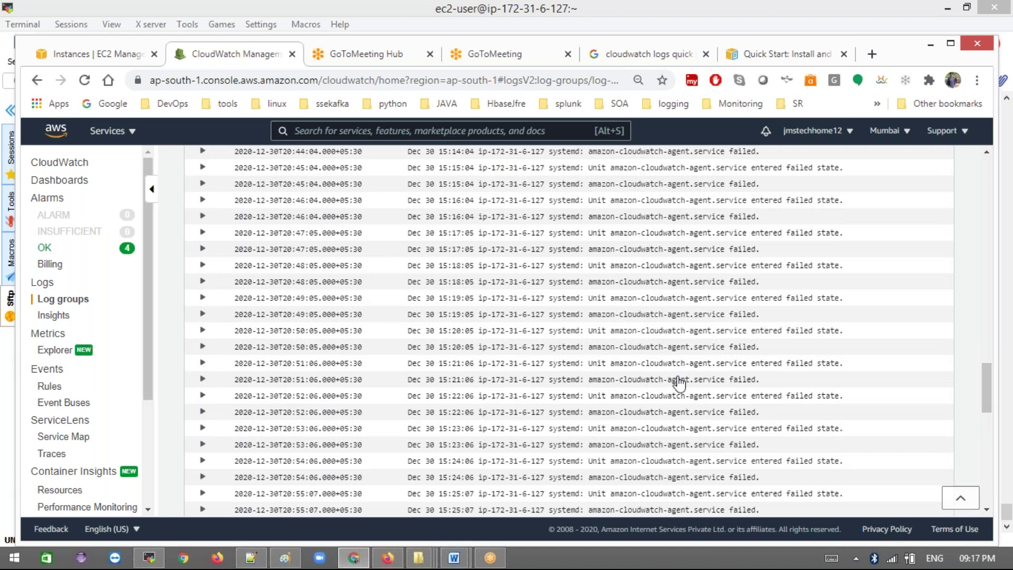
pyautogui.scroll(-15, 679, 382)
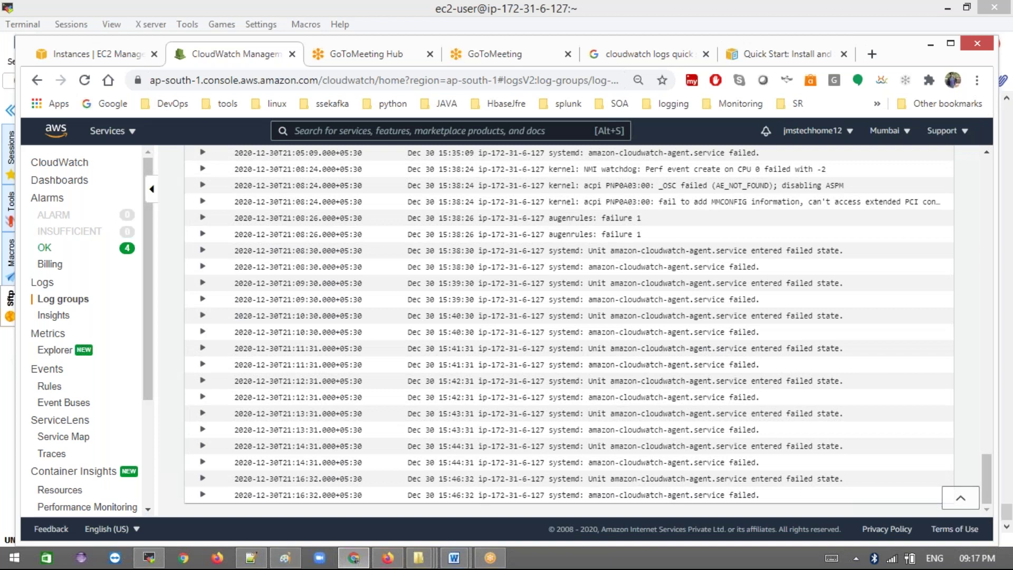
pyautogui.scroll(15, 931, 274)
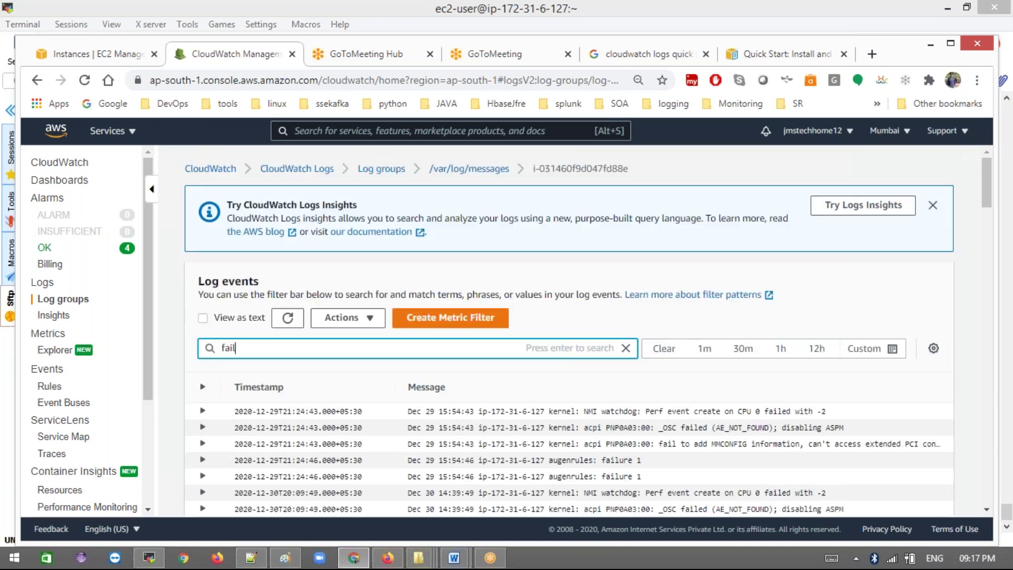
pyautogui.click(933, 205)
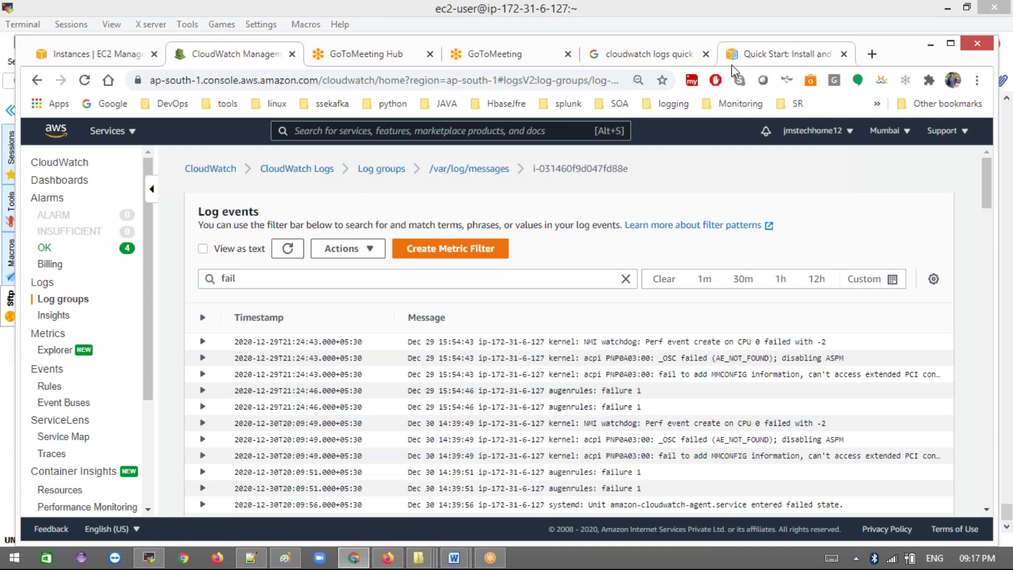
# - Return to the Quick Start guide page and select its full web address
pyautogui.click(749, 59)
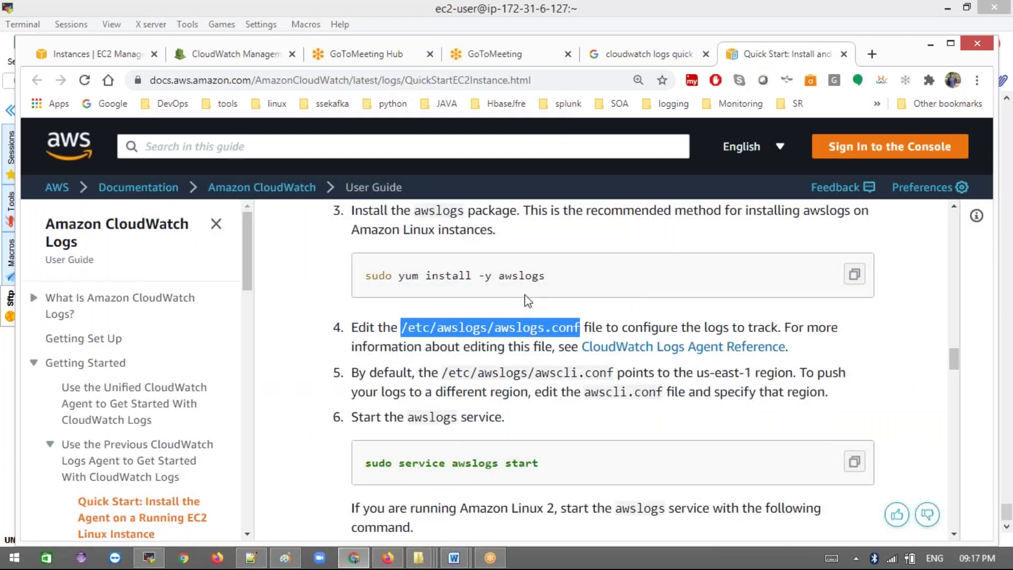
pyautogui.click(551, 82)
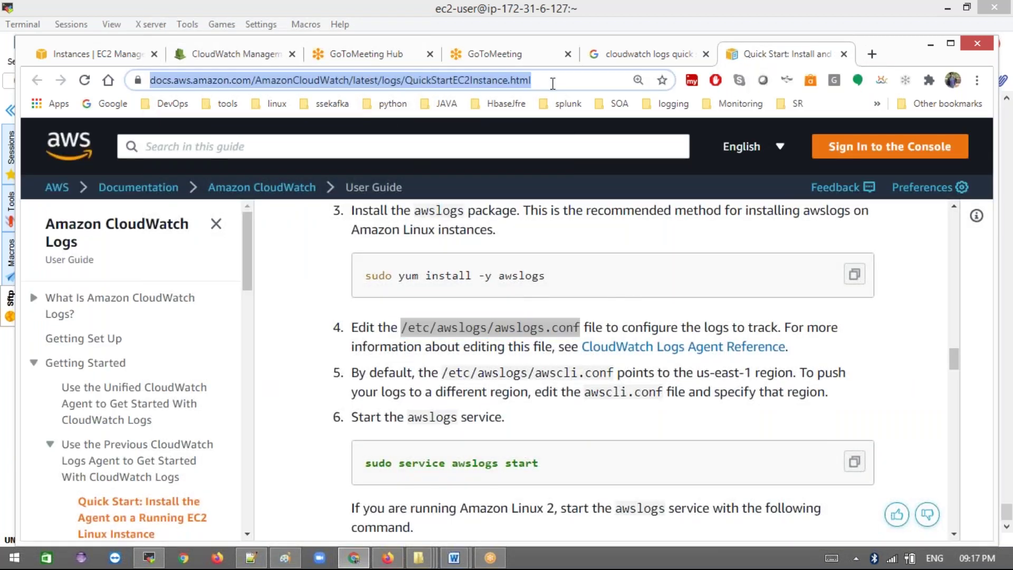
pyautogui.click(711, 34)
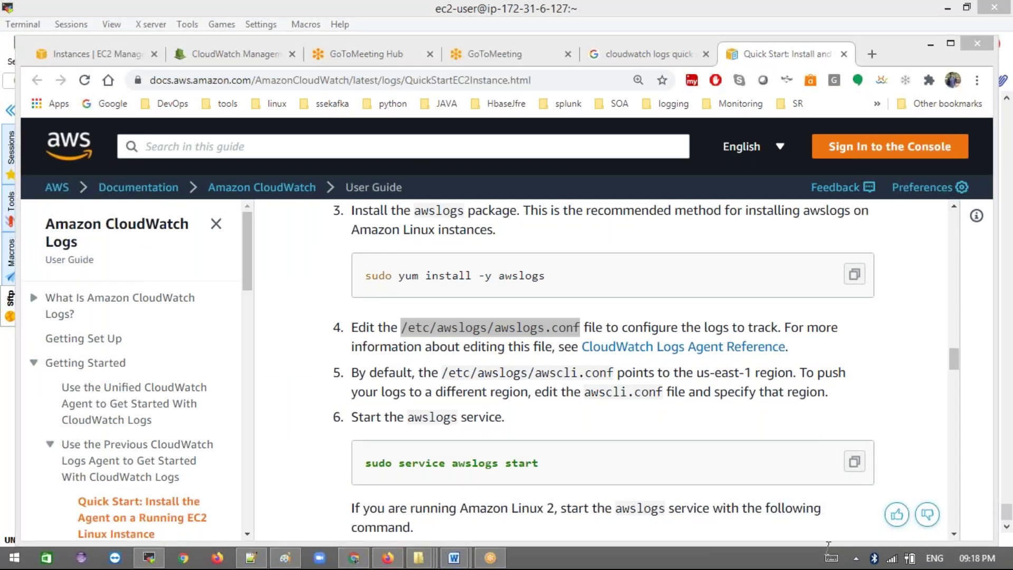
pyautogui.click(354, 558)
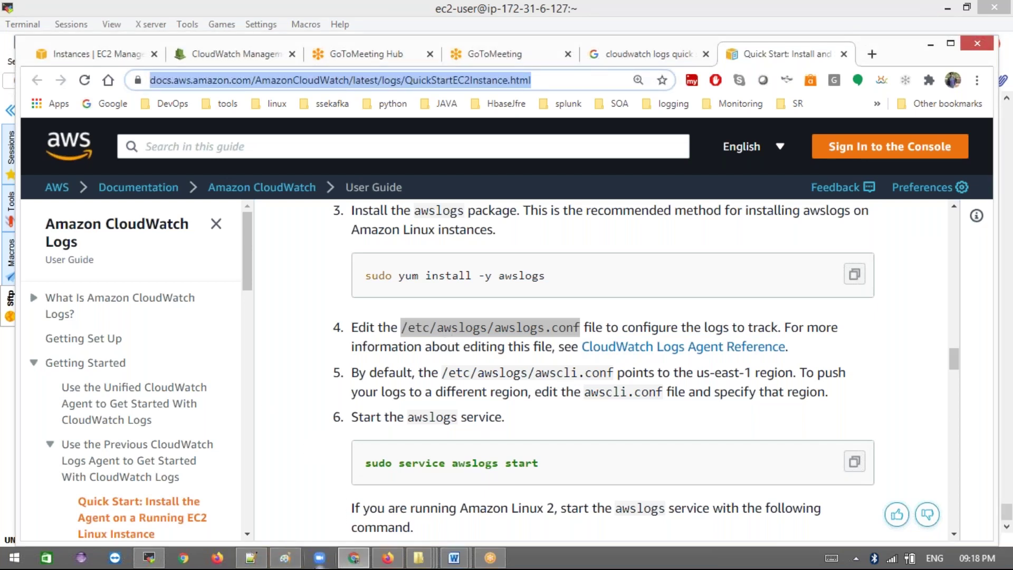
pyautogui.click(352, 561)
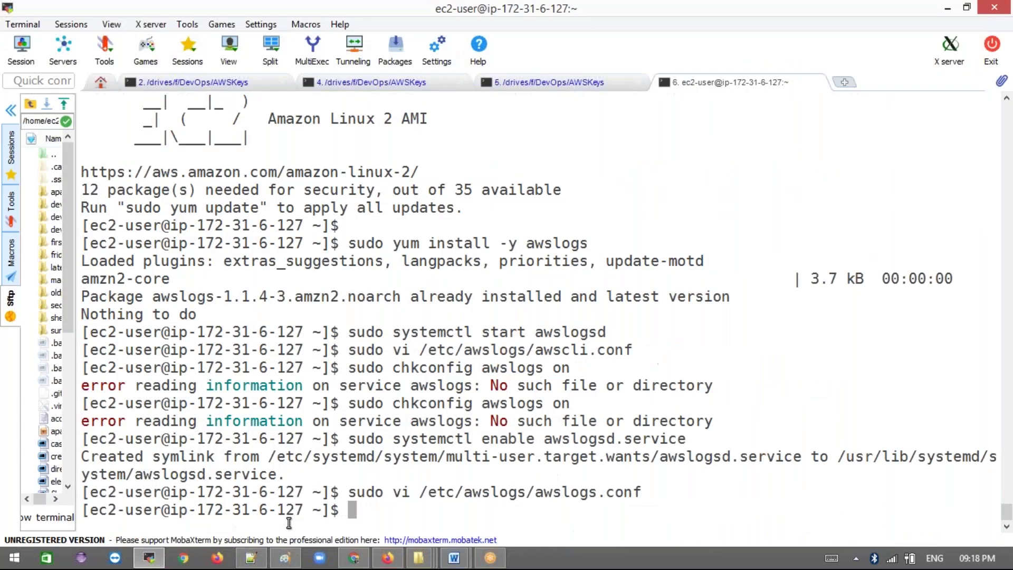
pyautogui.click(352, 562)
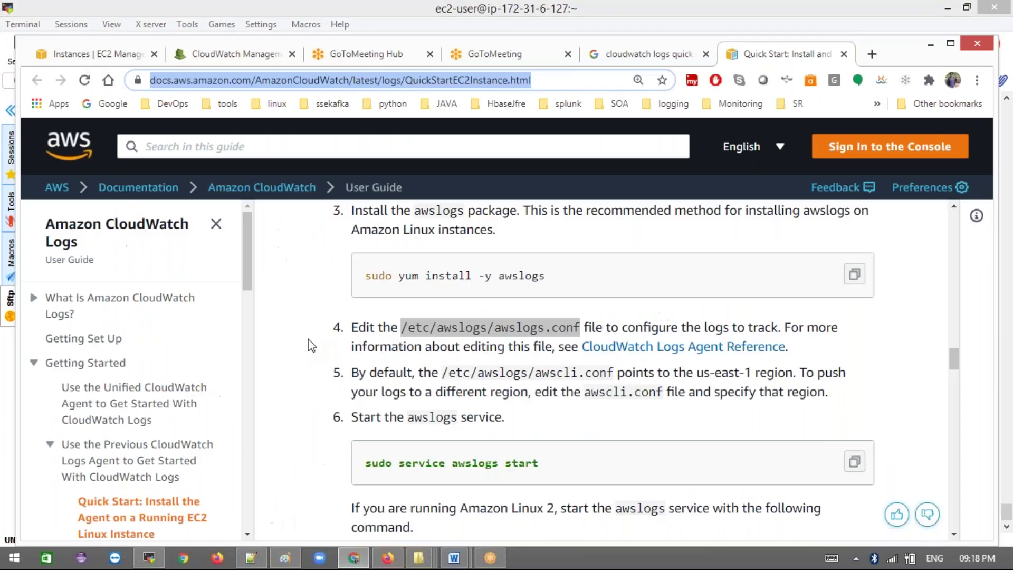
pyautogui.click(135, 55)
pyautogui.moveTo(160, 323); pyautogui.dragTo(165, 373)
pyautogui.click(214, 54)
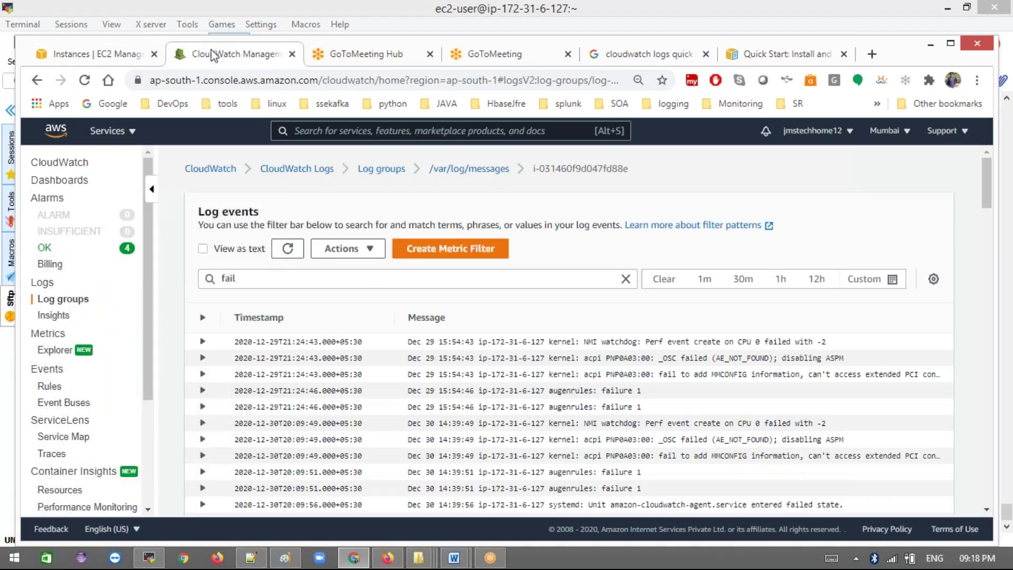
pyautogui.scroll(-1, 146, 340)
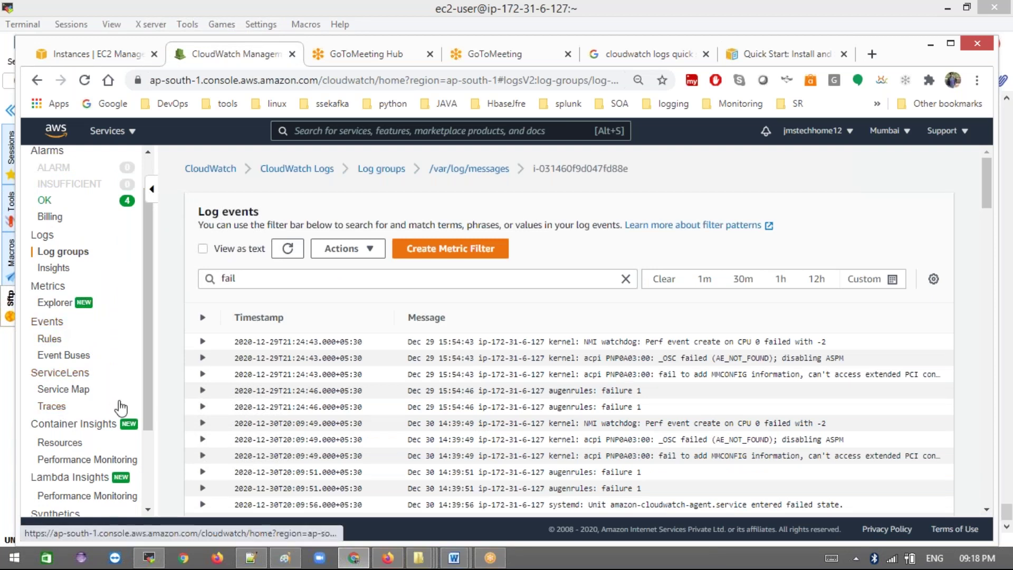
pyautogui.rightClick(151, 503)
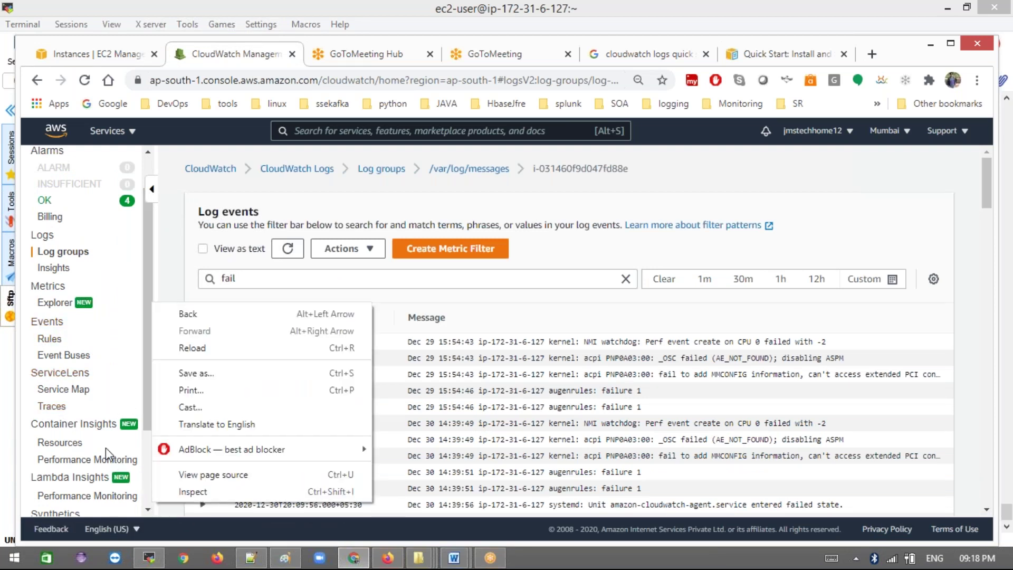
pyautogui.moveTo(146, 420); pyautogui.dragTo(153, 474)
pyautogui.scroll(3, 132, 339)
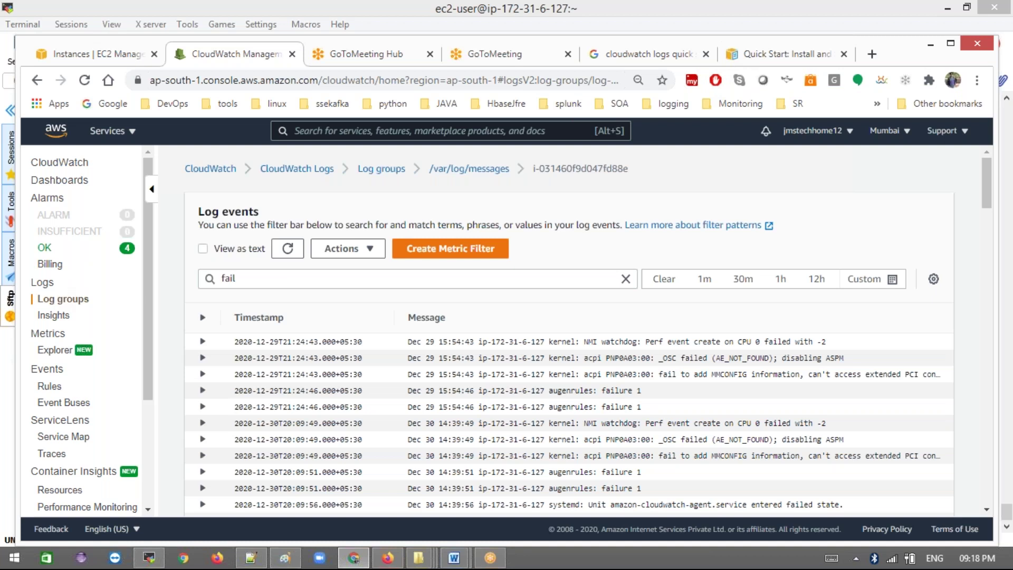
# - Look over CloudWatch's Metrics page, the Events Rules list and the remaining service entries down to Settings
pyautogui.click(52, 334)
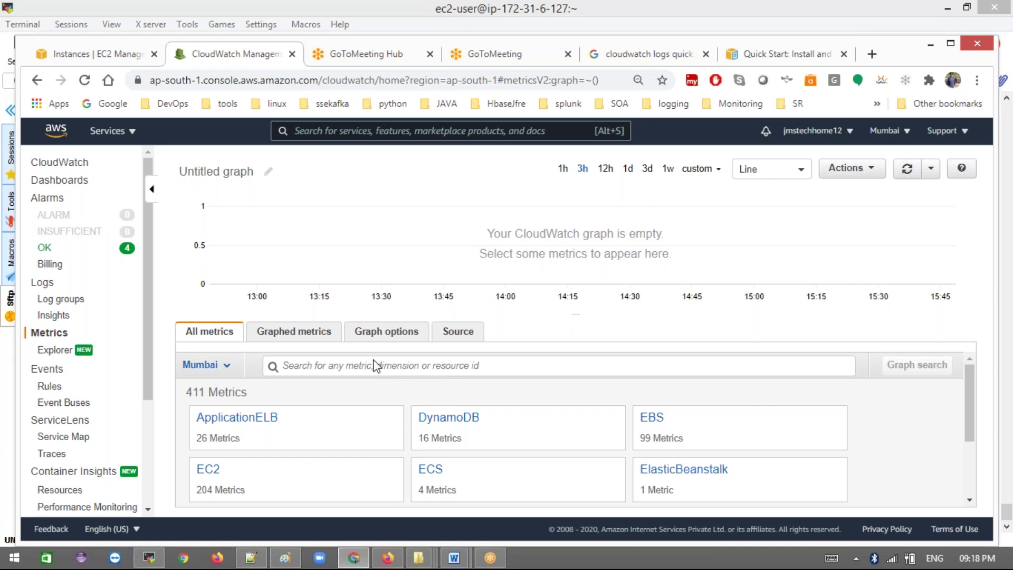
pyautogui.click(48, 371)
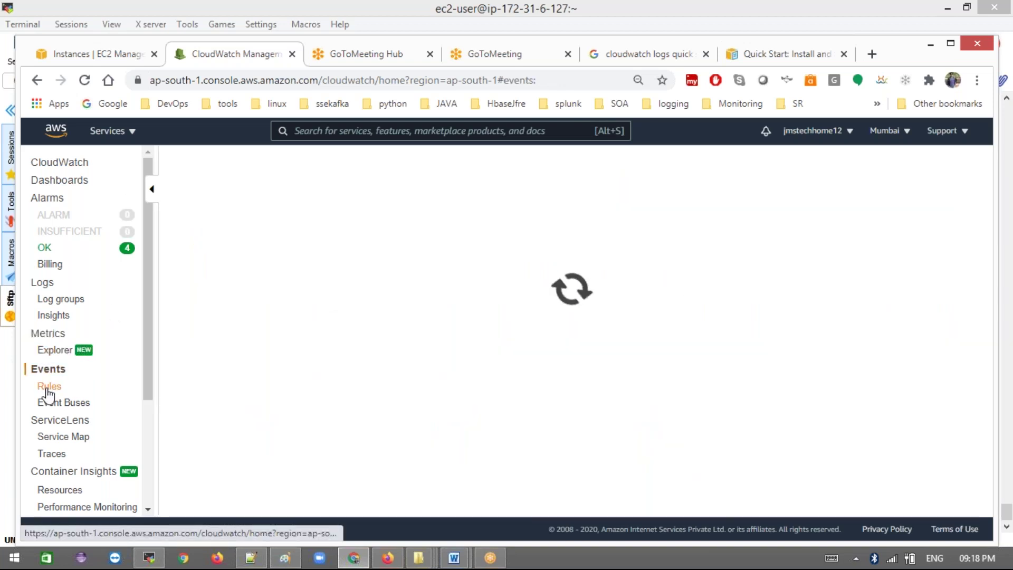
pyautogui.click(49, 390)
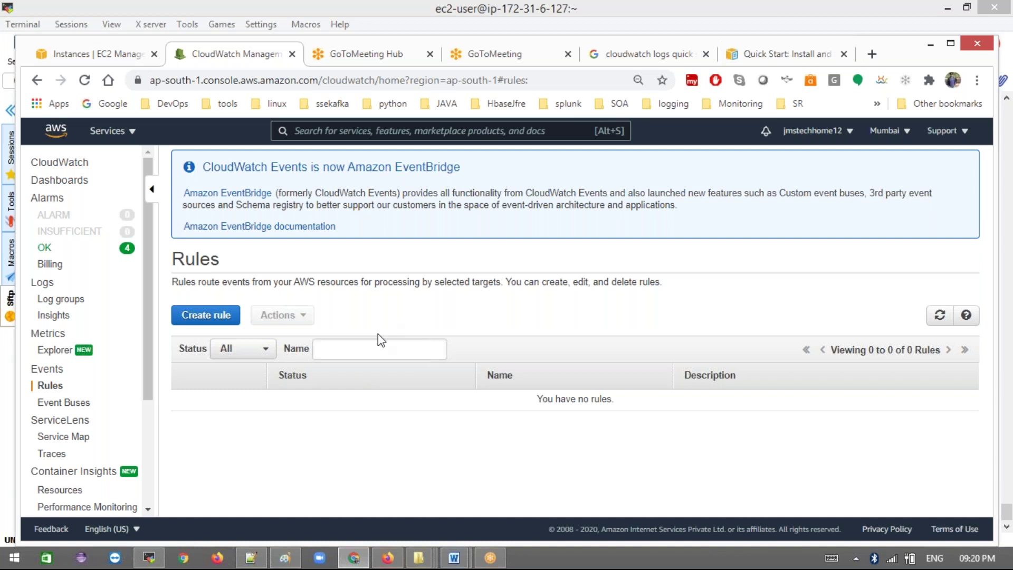
pyautogui.moveTo(141, 361); pyautogui.dragTo(147, 460)
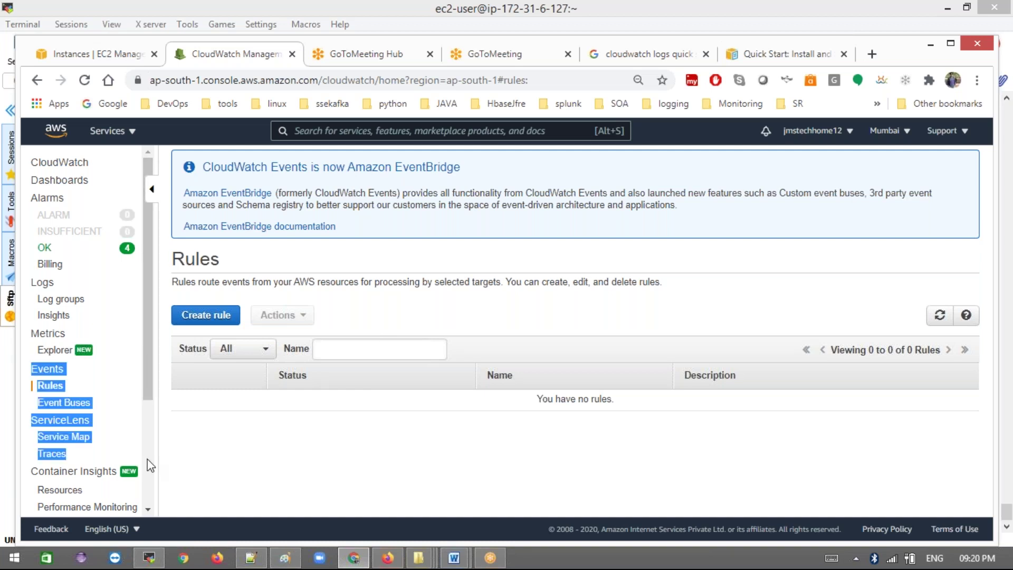
pyautogui.click(306, 470)
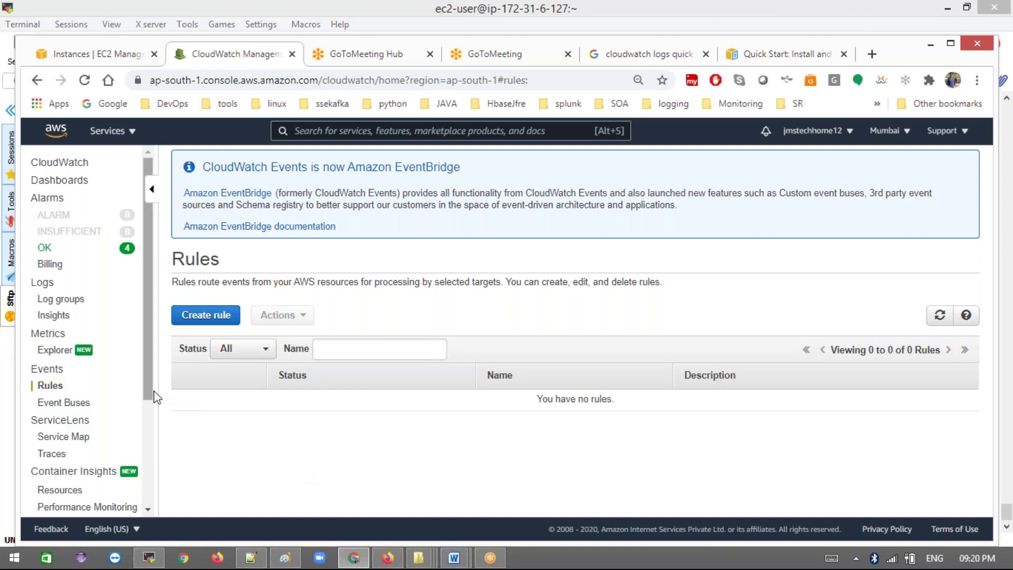
pyautogui.scroll(-3, 152, 398)
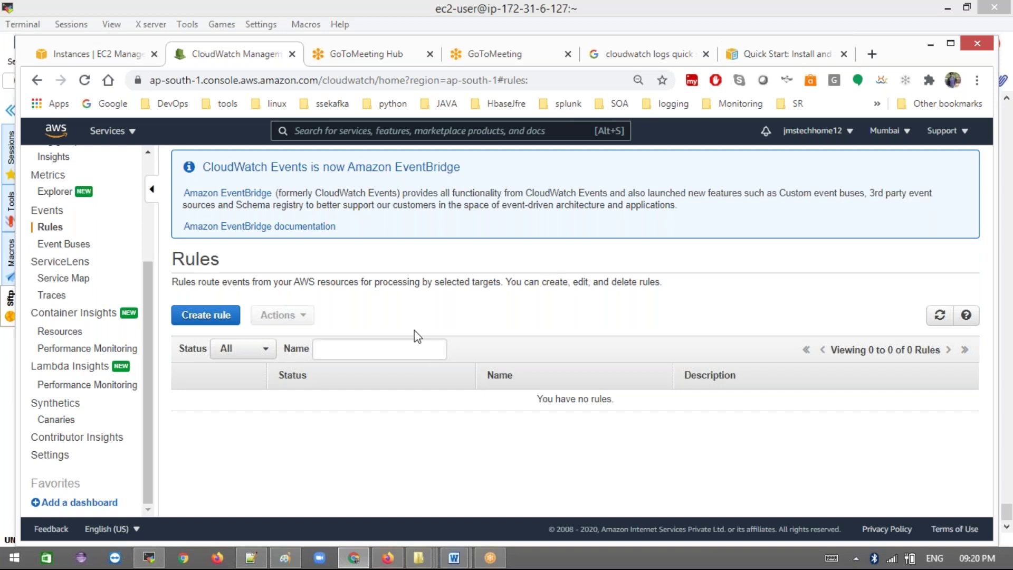
# - Switch to Notepad++ and add the heading "load balancer" below the "cloud watch -->" line, followed by blank lines
pyautogui.click(258, 562)
pyautogui.click(202, 409)
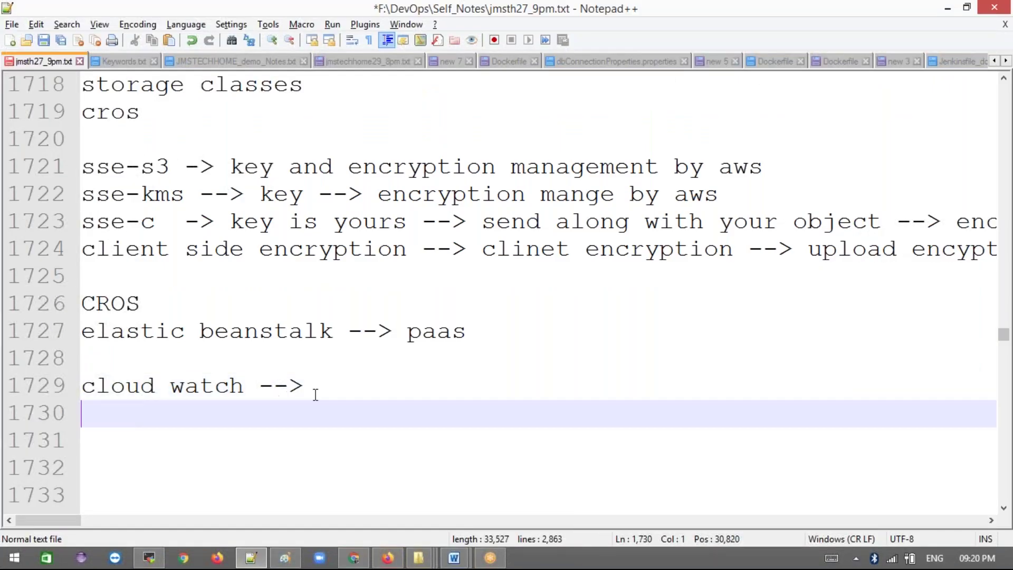
pyautogui.press('Return')
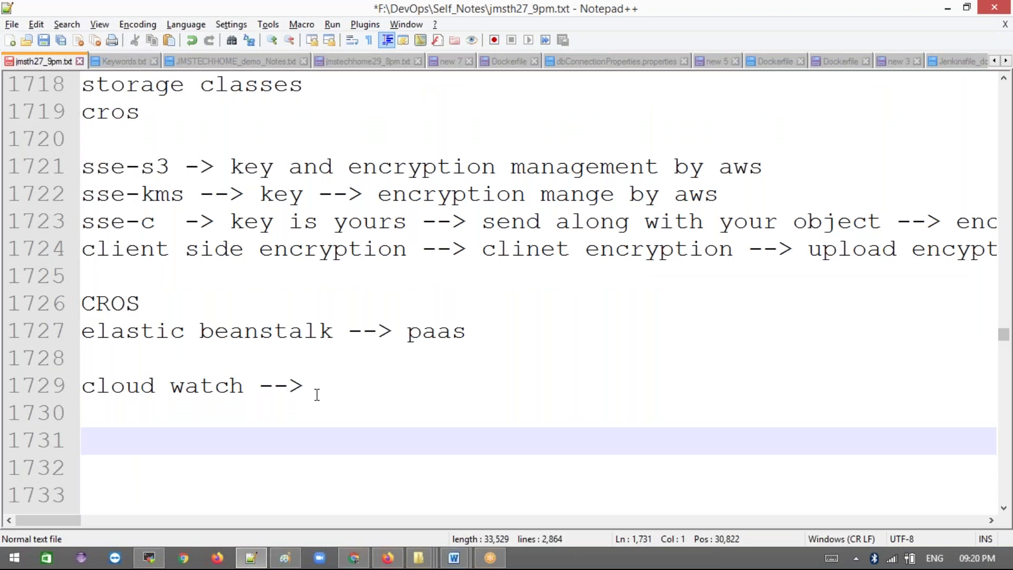
pyautogui.write('load balancer')
pyautogui.press('Return')
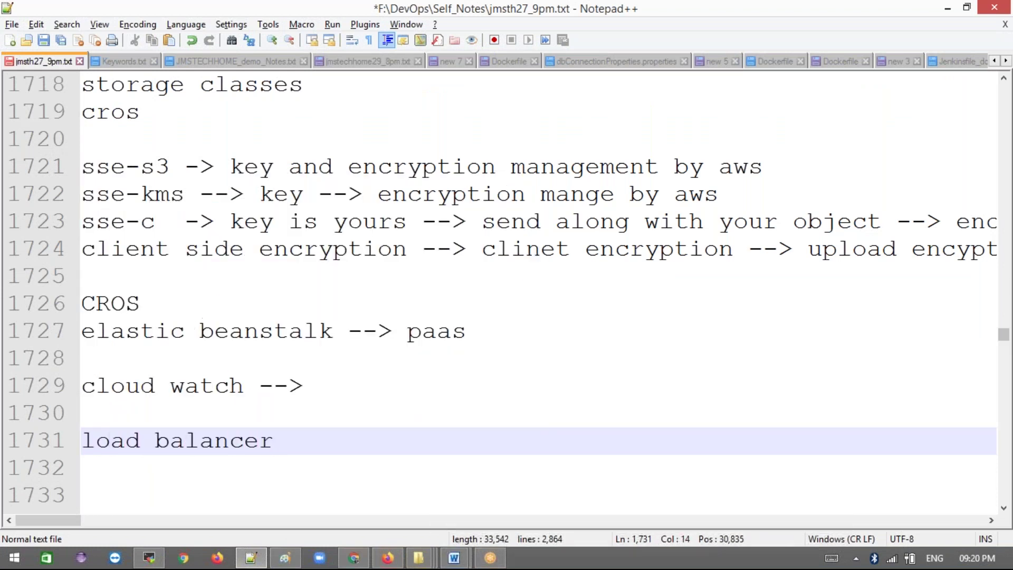
pyautogui.press('Return')
pyautogui.press('Return')
pyautogui.press('Return')
pyautogui.press('Return')
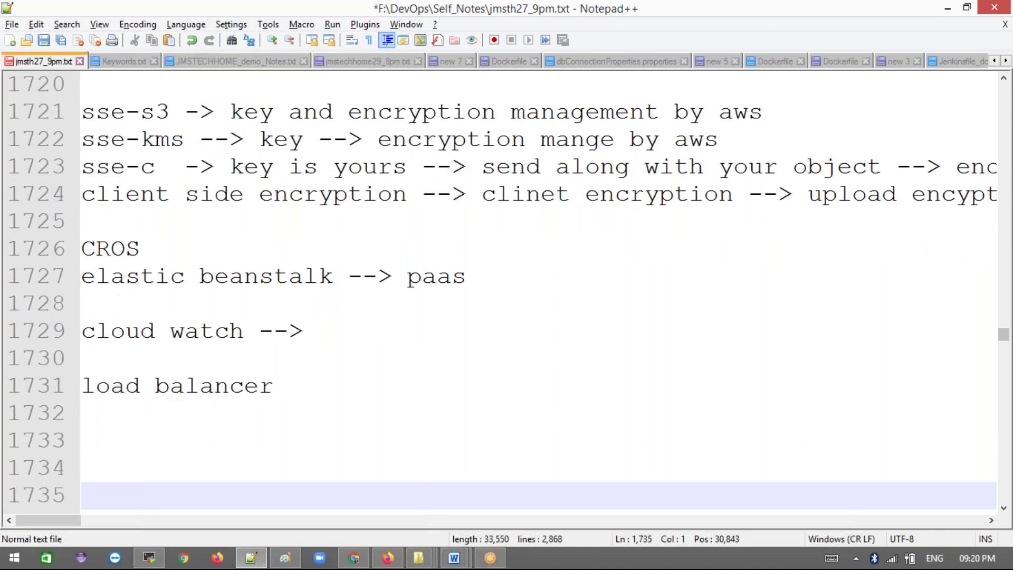
# - Underline the "load balancer" heading with a row of 13 dashes matching its width
pyautogui.click(303, 394)
pyautogui.press('Down')
pyautogui.write('---')
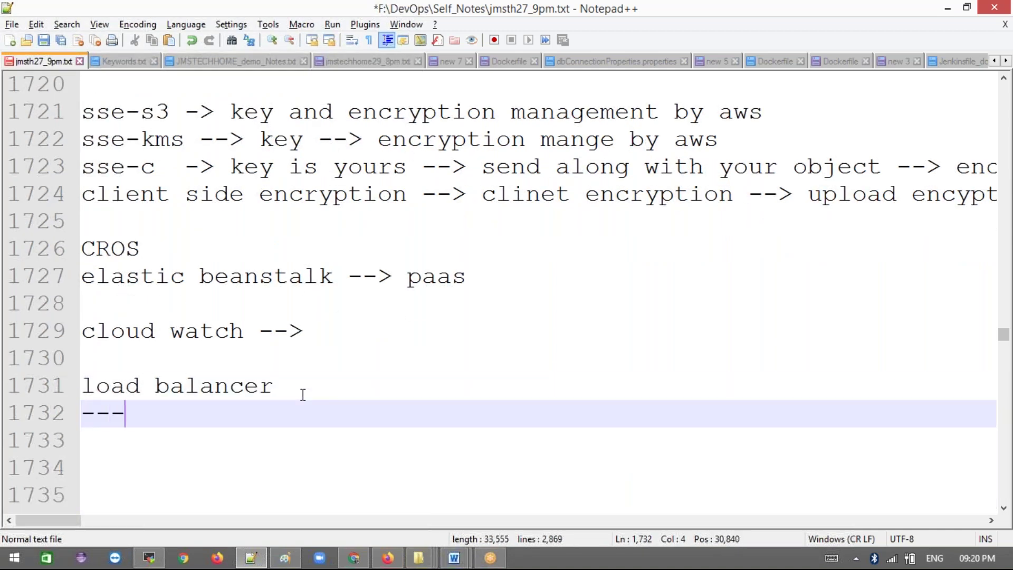
pyautogui.write('-----------')
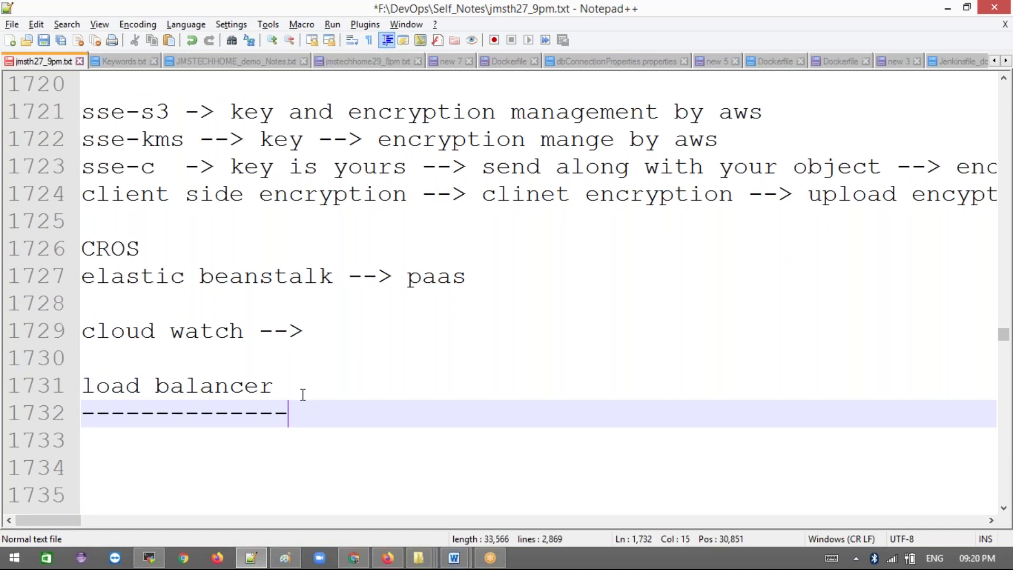
pyautogui.press('BackSpace')
# - Switch to the EC2 console in the browser, open Load Balancers and start creating one to show the load balancer types
pyautogui.hotkey('alt', 'Tab')
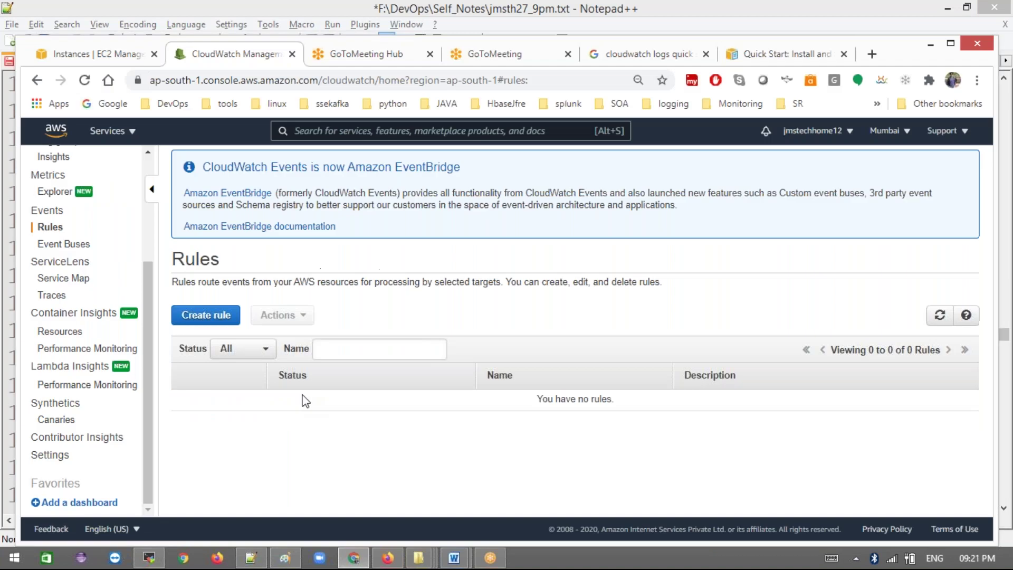
pyautogui.click(122, 59)
pyautogui.moveTo(155, 349); pyautogui.dragTo(160, 461)
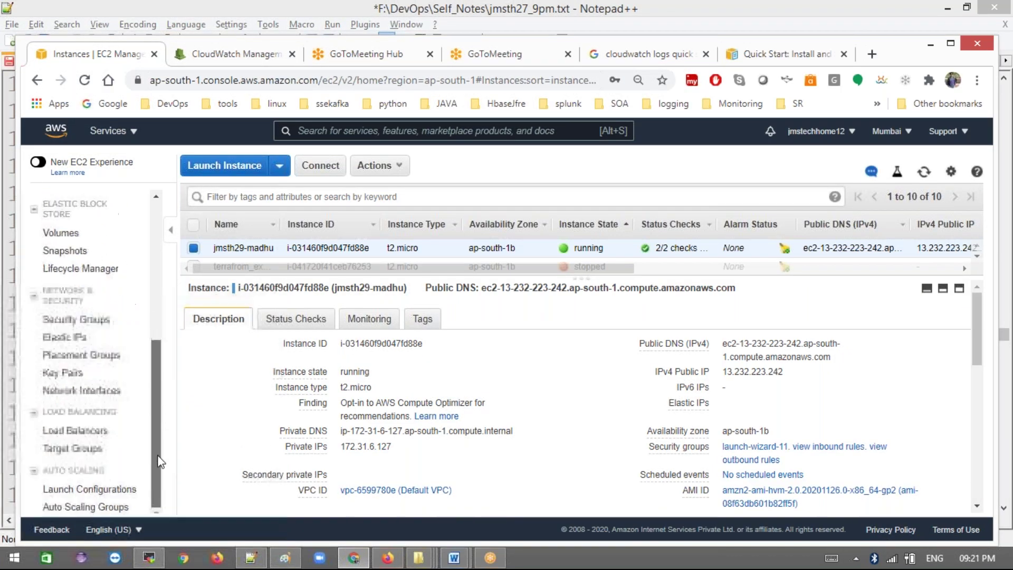
pyautogui.click(230, 425)
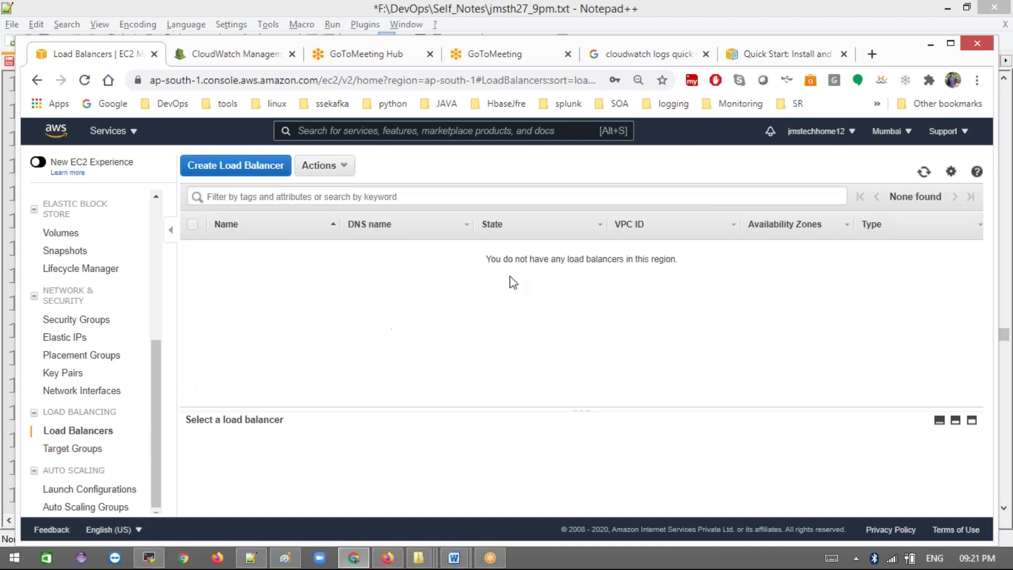
pyautogui.click(266, 166)
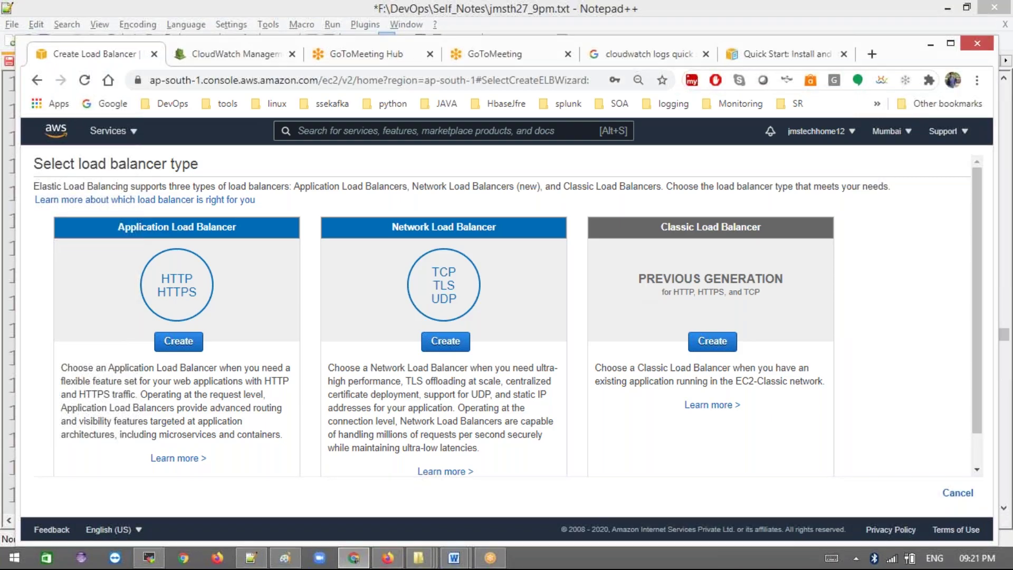
# - Switch to Notepad++ and open the notes file aws_serives_imp_points.txt among the open files
pyautogui.hotkey('alt', 'Tab')
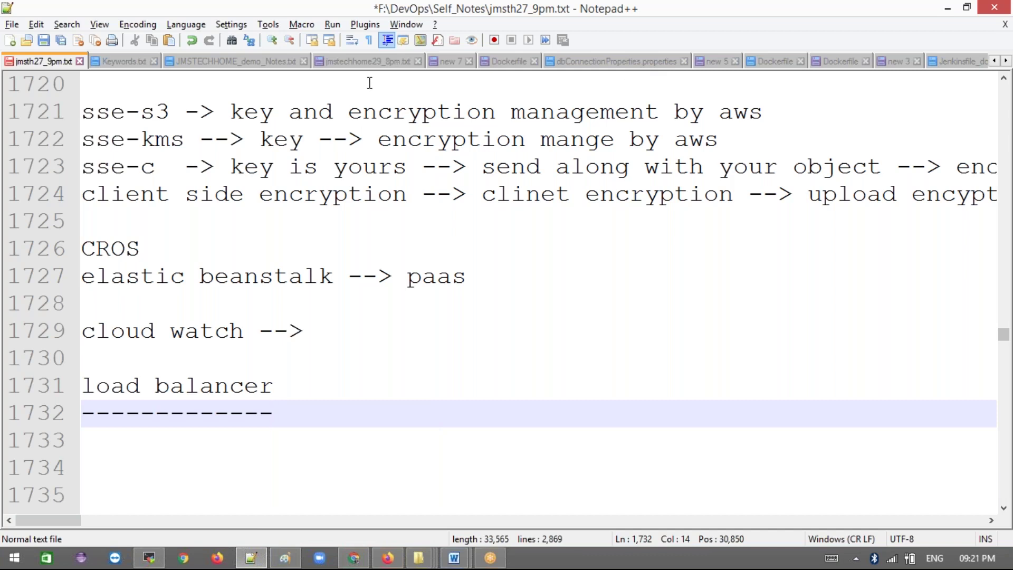
pyautogui.click(1006, 61)
pyautogui.click(1005, 60)
pyautogui.click(1006, 61)
pyautogui.click(1006, 61)
pyautogui.click(1006, 60)
pyautogui.click(1006, 61)
pyautogui.click(1006, 61)
pyautogui.click(1006, 61)
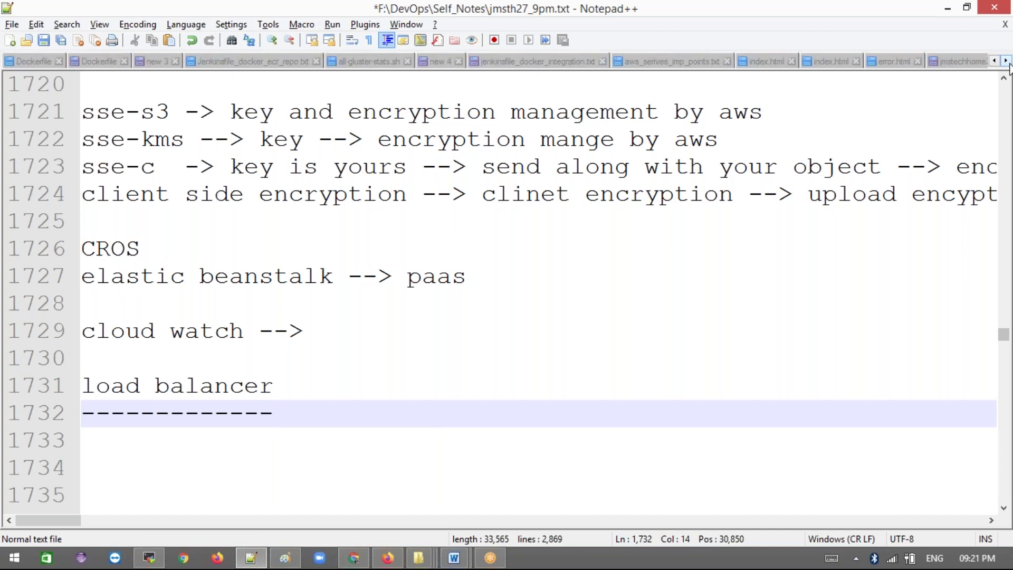
pyautogui.click(1006, 60)
pyautogui.click(1005, 61)
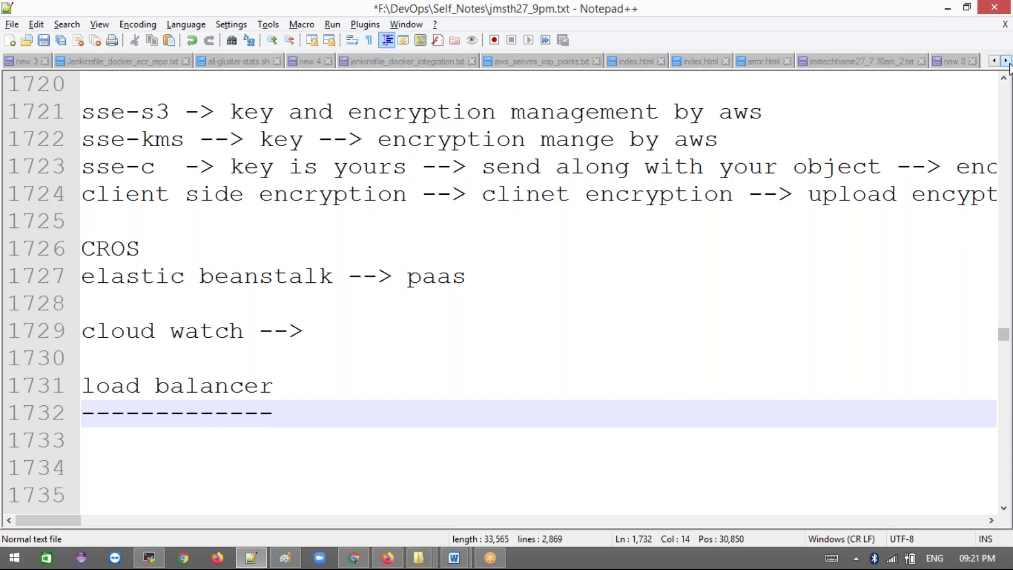
pyautogui.click(532, 62)
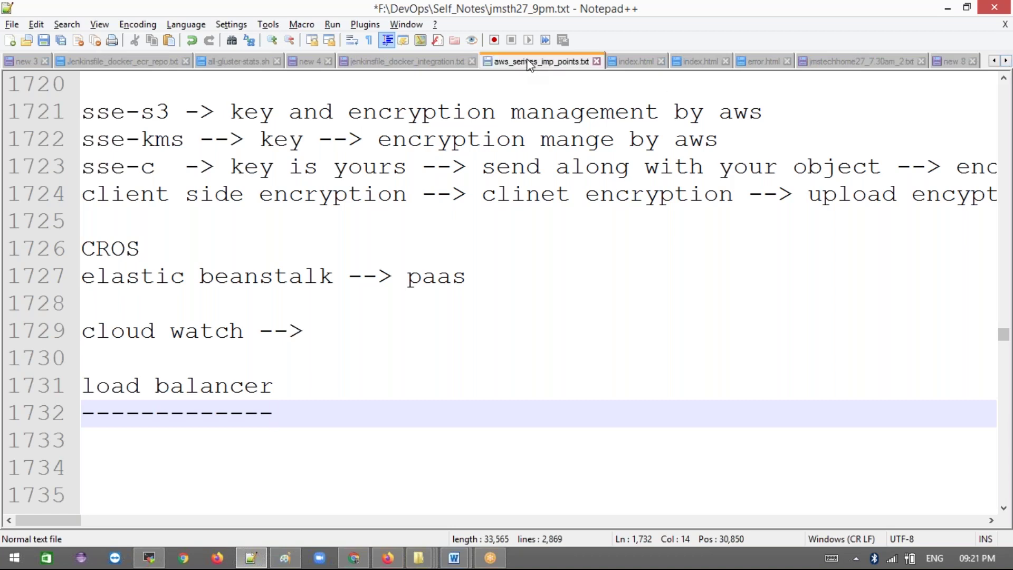
# - Look back through the AWS notes past the load balancer topics to the "Scalability & High Availability" section
pyautogui.scroll(20, 323, 257)
pyautogui.scroll(-17, 323, 257)
pyautogui.scroll(-20, 322, 257)
pyautogui.scroll(20, 323, 256)
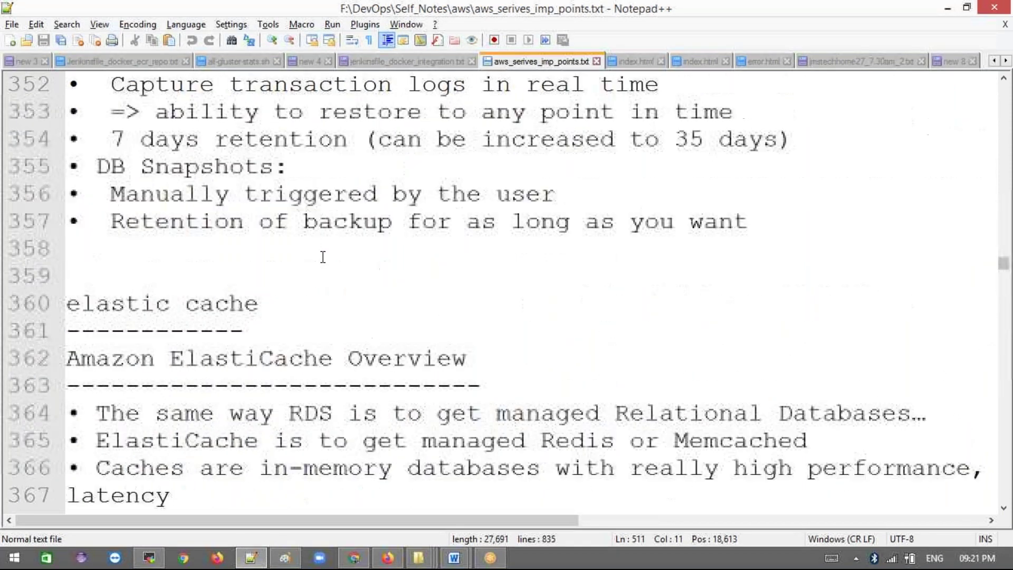
pyautogui.scroll(20, 322, 257)
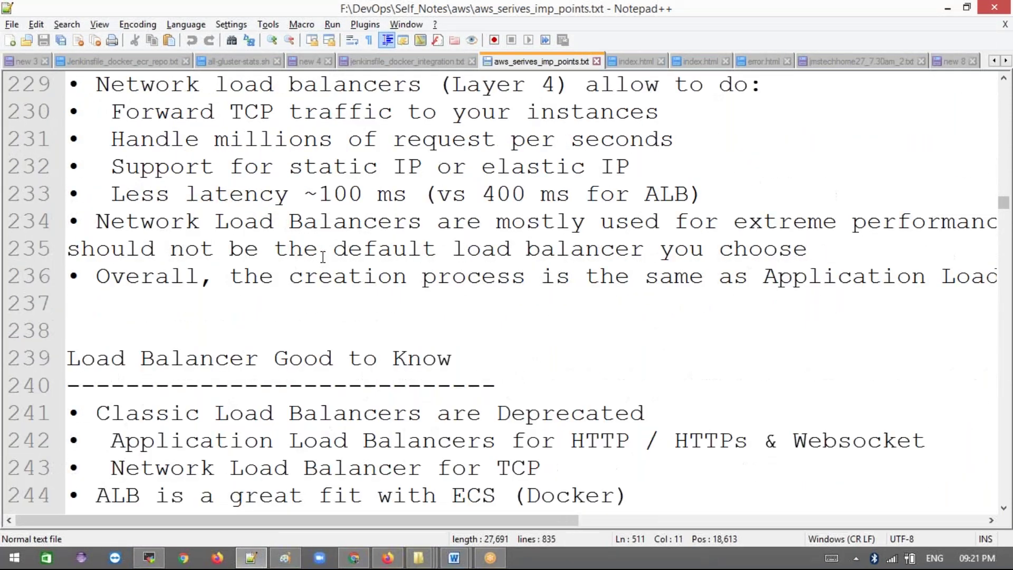
pyautogui.scroll(13, 322, 257)
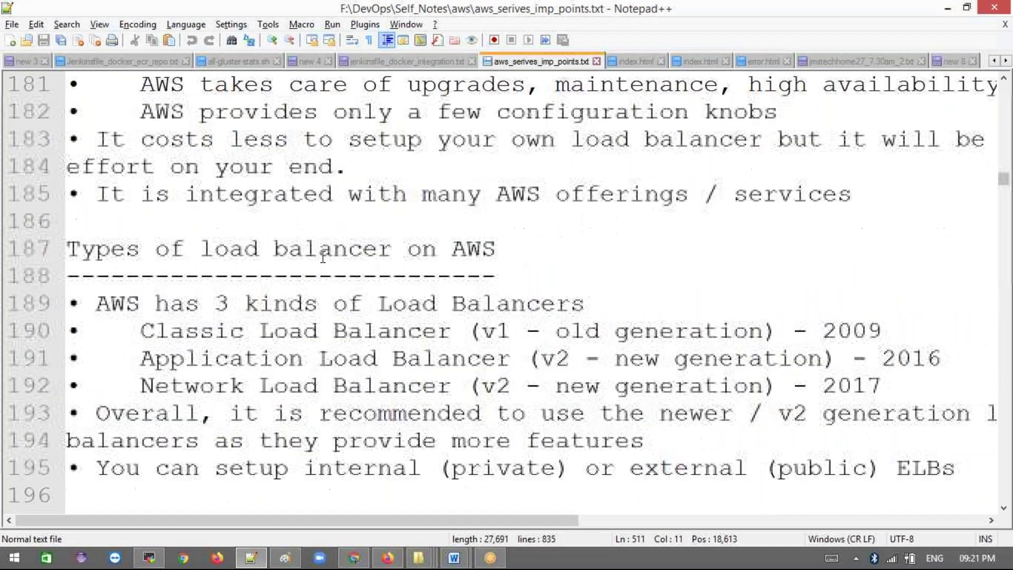
pyautogui.scroll(16, 323, 257)
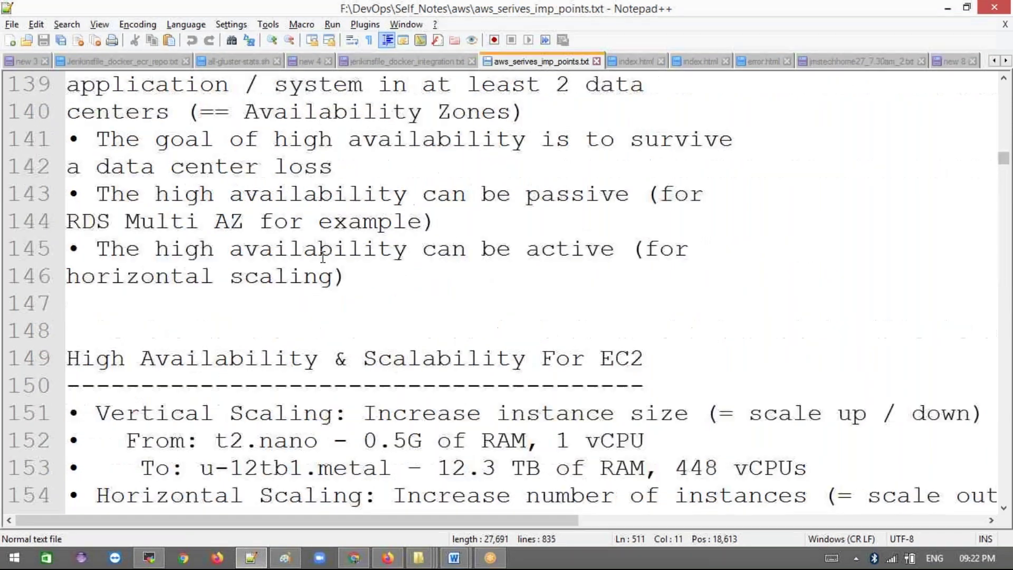
pyautogui.scroll(9, 322, 257)
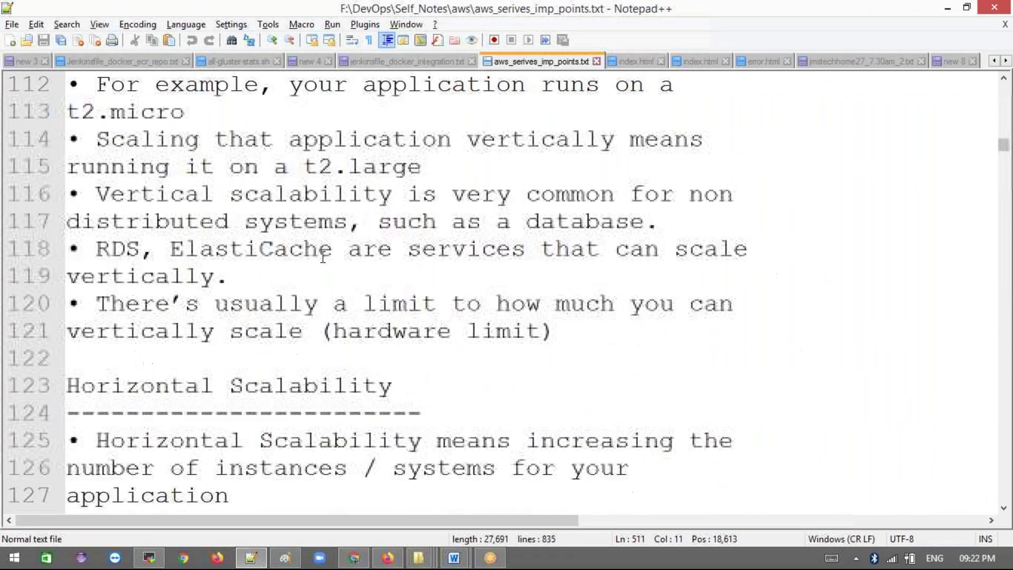
pyautogui.scroll(7, 323, 257)
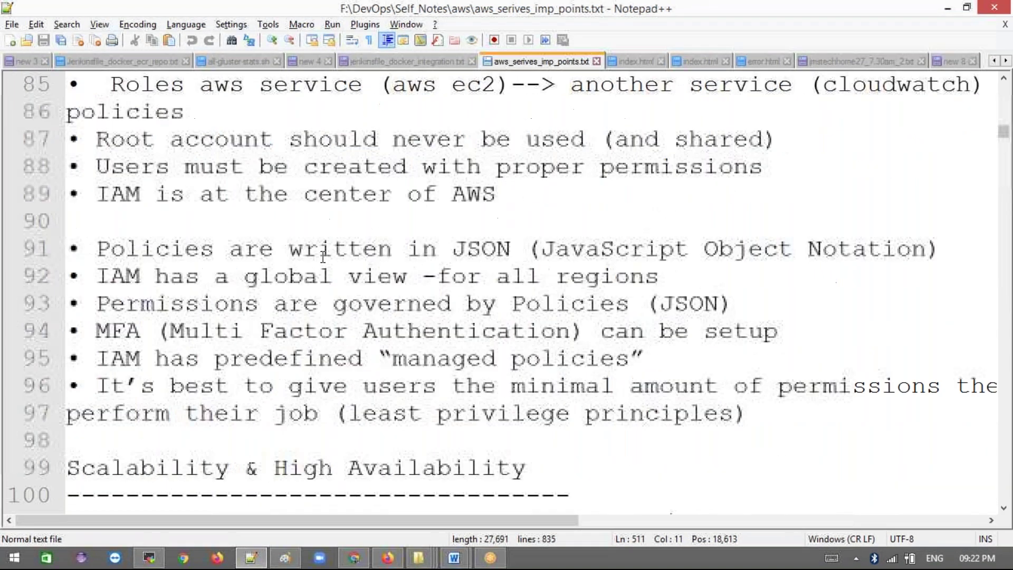
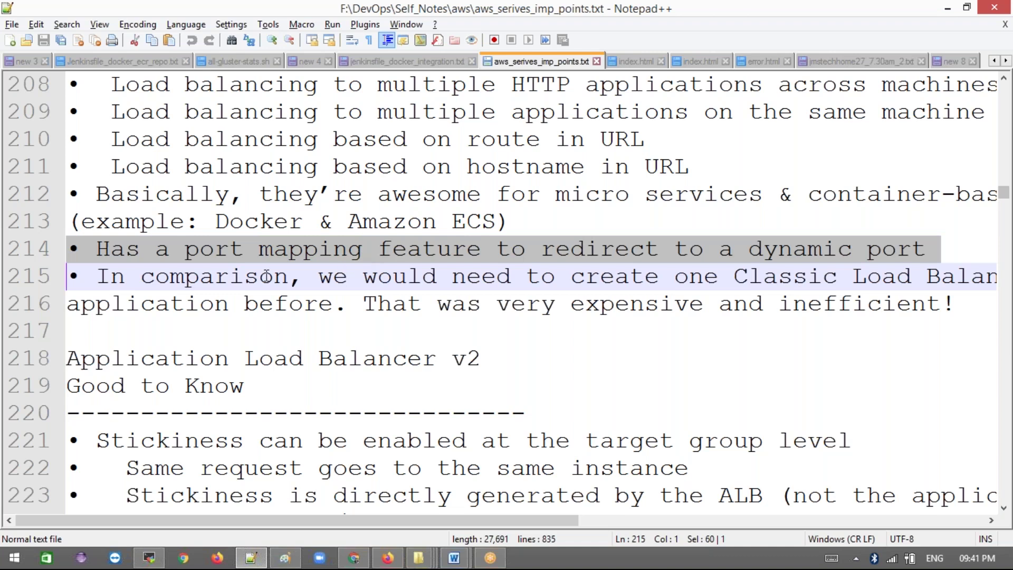
# - Review the Application Load Balancer (v2) notes, highlighting the Classic Load Balancer comparison and the route- and hostname-based balancing points
pyautogui.tripleClick(257, 275)
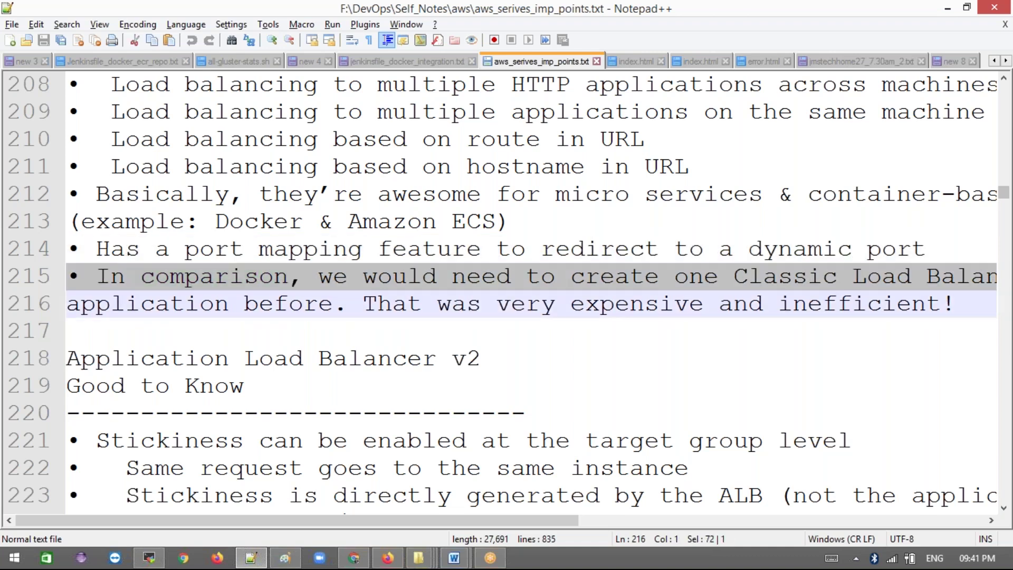
pyautogui.scroll(1, 475, 290)
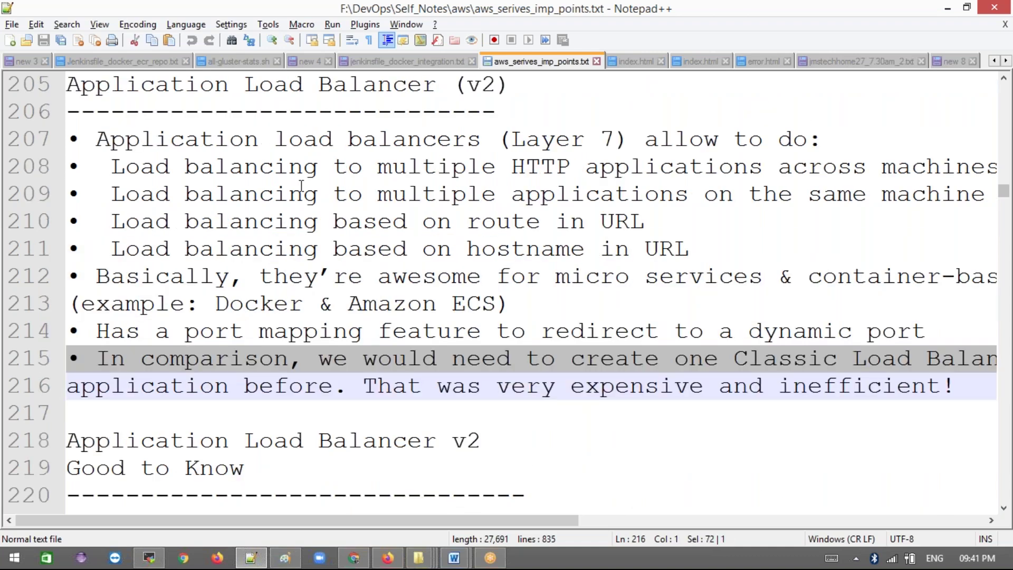
pyautogui.moveTo(99, 222); pyautogui.dragTo(528, 249)
pyautogui.doubleClick(574, 231)
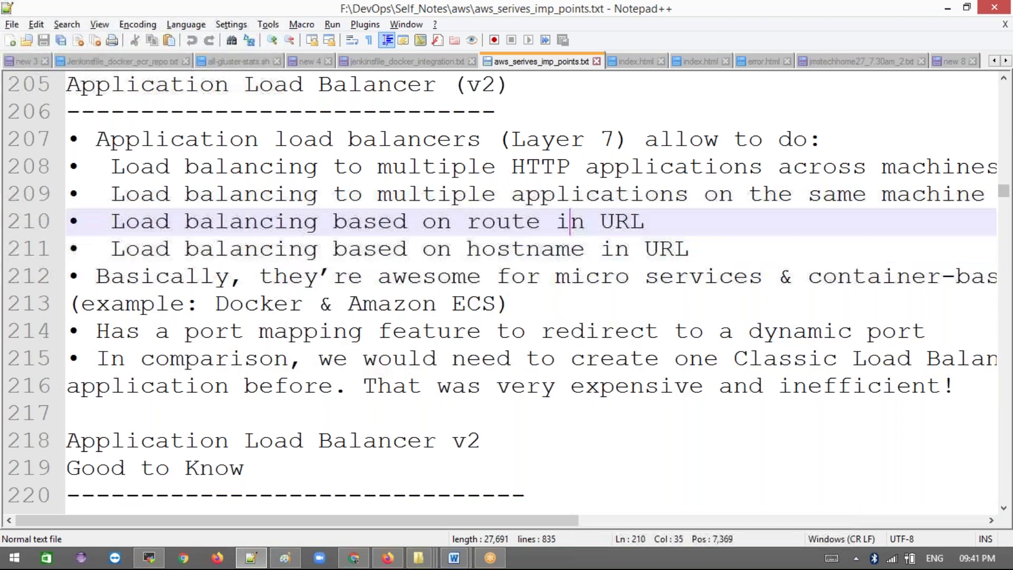
pyautogui.tripleClick(527, 245)
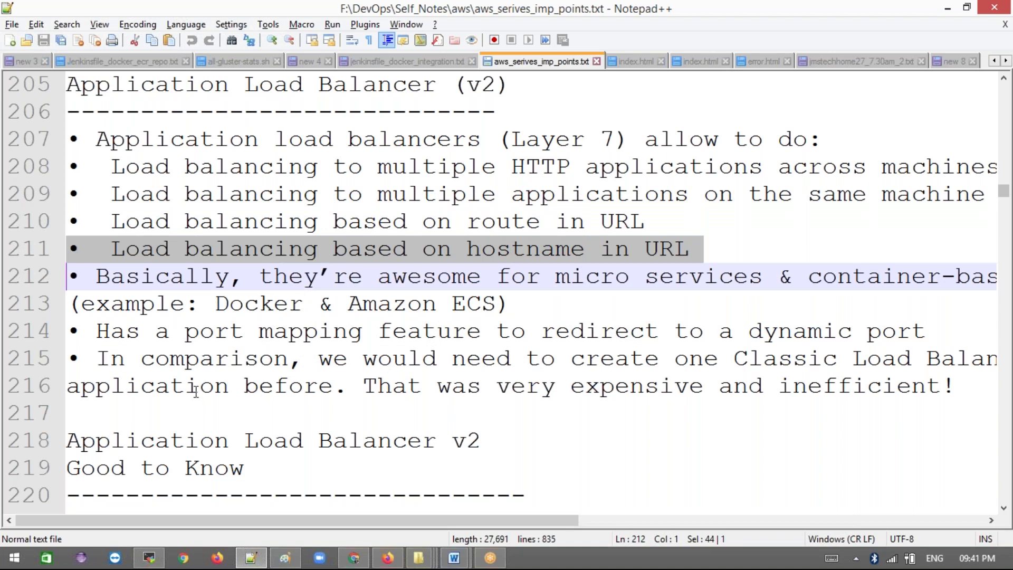
# - Go on to the Application Load Balancer v2 "Good to Know" notes and highlight the line on HTTP/HTTPS and Websockets support
pyautogui.press('Down')
pyautogui.press('Down')
pyautogui.press('Down')
pyautogui.press('Down')
pyautogui.press('Down')
pyautogui.press('Down')
pyautogui.press('Down')
pyautogui.press('Down')
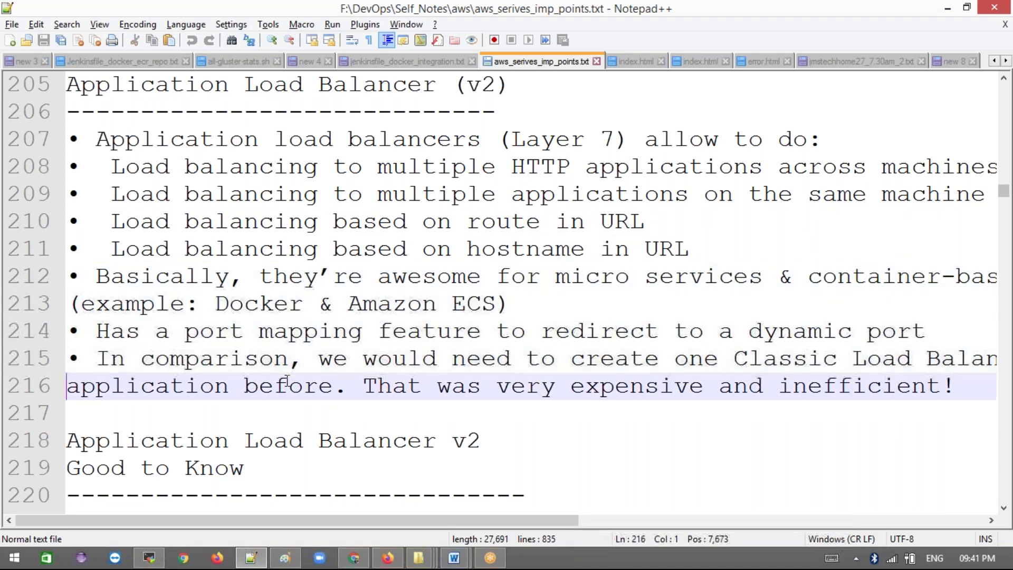
pyautogui.press('Down')
pyautogui.press('Down')
pyautogui.press('Down')
pyautogui.press('Down')
pyautogui.press('Down')
pyautogui.press('Down')
pyautogui.press('Down')
pyautogui.press('Down')
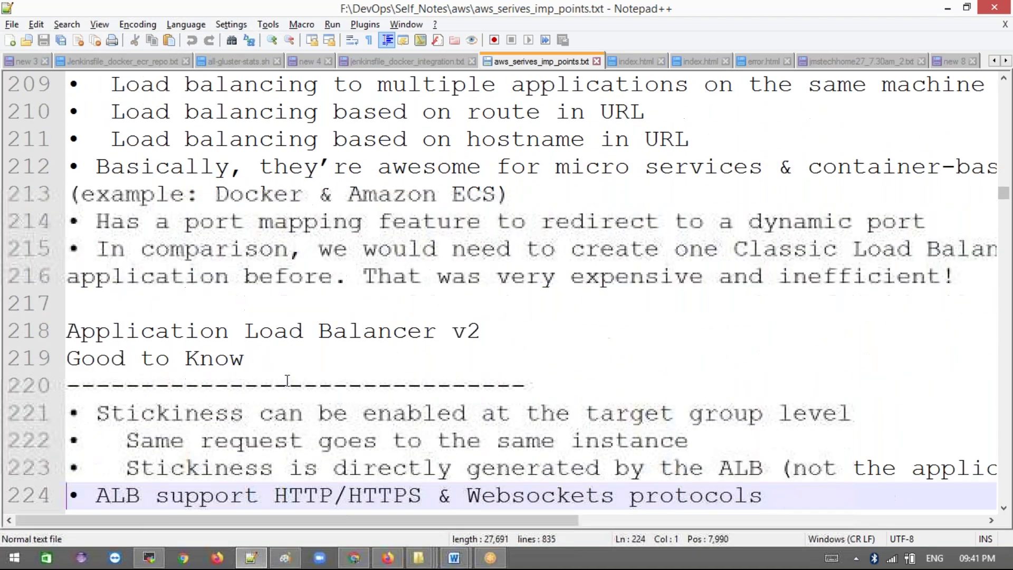
pyautogui.press('Down')
pyautogui.press('Down')
pyautogui.press('Down')
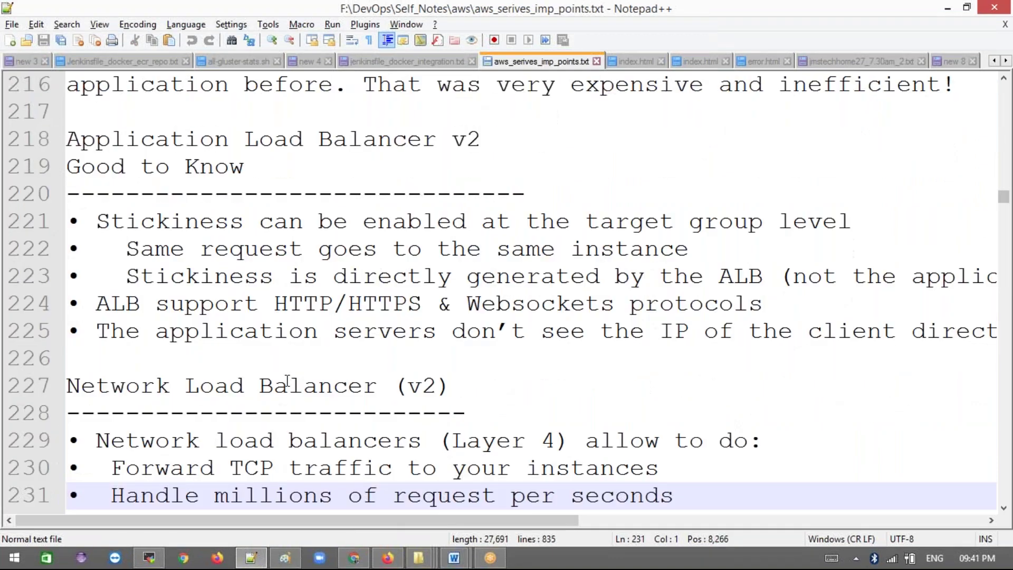
pyautogui.tripleClick(174, 311)
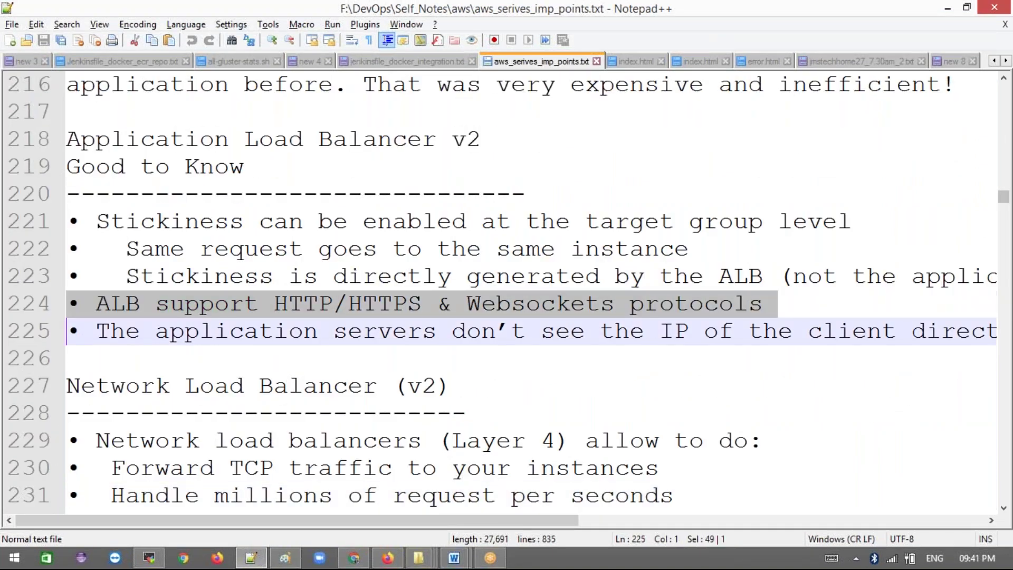
# - Read the remaining Application Load Balancer v2 "Good to Know" points, highlighting HTTP and the line on application servers not seeing the client IP
pyautogui.doubleClick(448, 304)
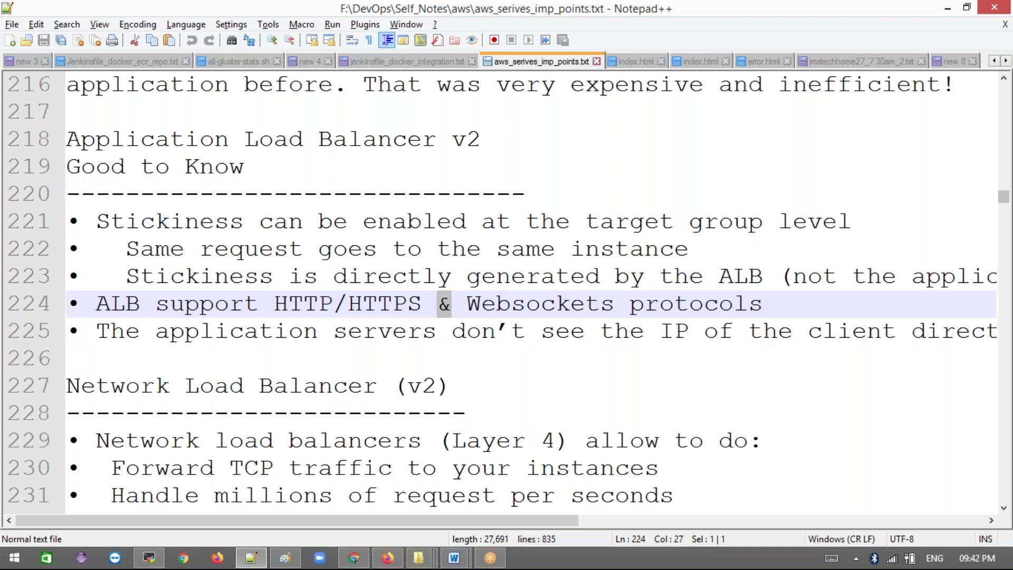
pyautogui.doubleClick(316, 305)
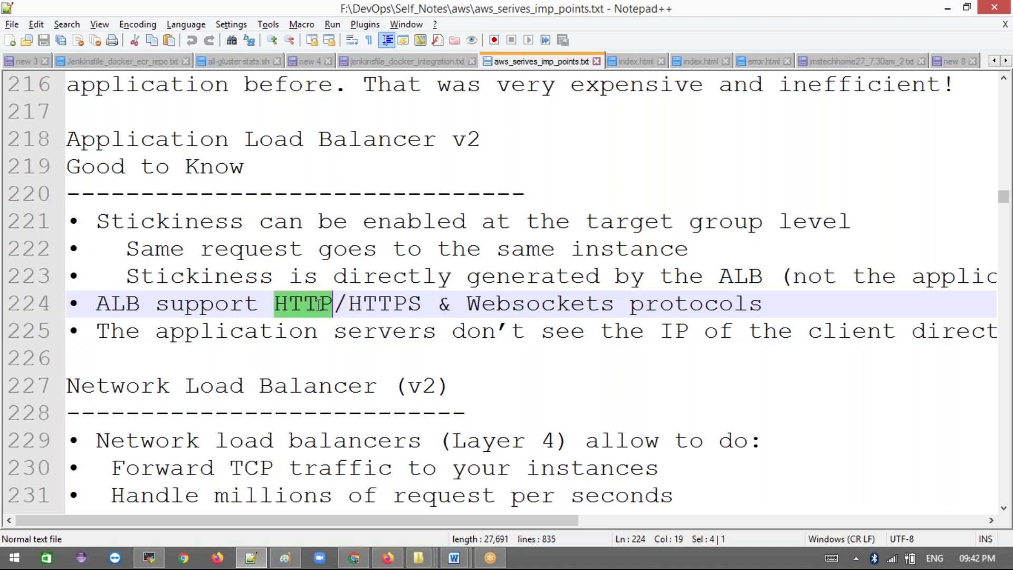
pyautogui.click(318, 305)
pyautogui.doubleClick(298, 330)
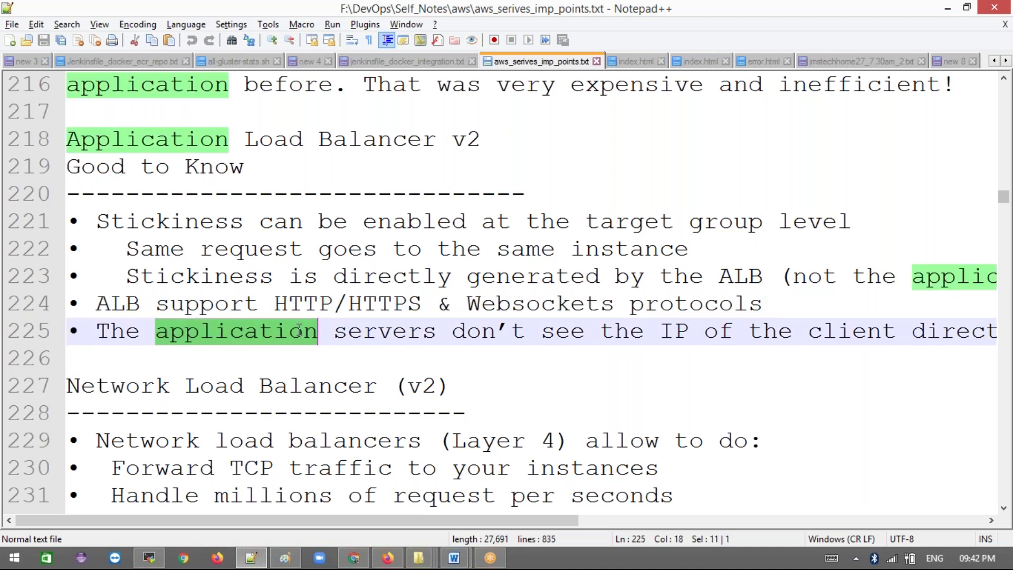
pyautogui.click(299, 331)
pyautogui.hscroll(1, 371, 349)
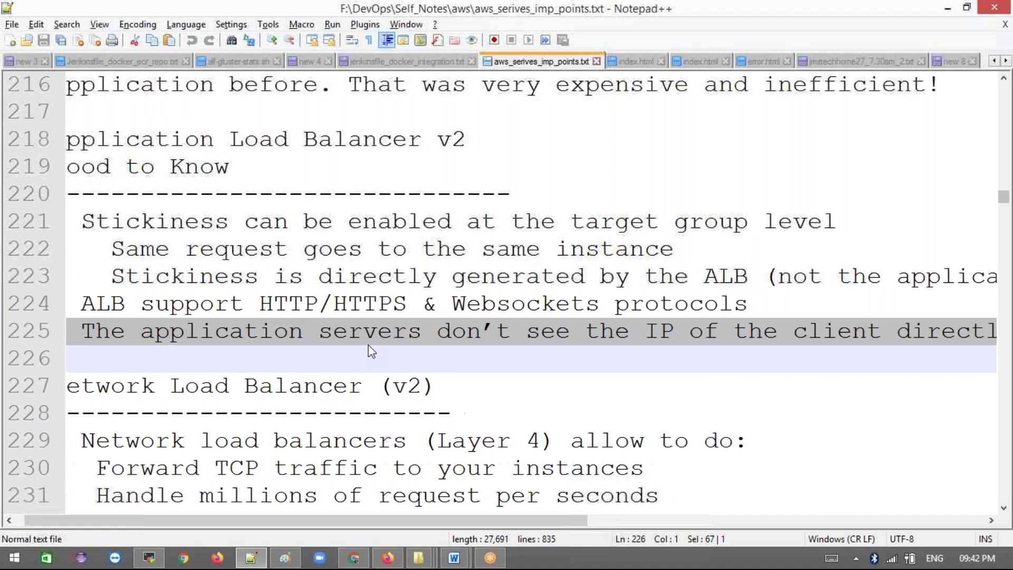
pyautogui.hscroll(3, 371, 350)
pyautogui.hscroll(-4, 371, 350)
# - Go on to the Network Load Balancer (v2) notes and highlight Layer 4 and TCP in its first points
pyautogui.scroll(-1, 371, 350)
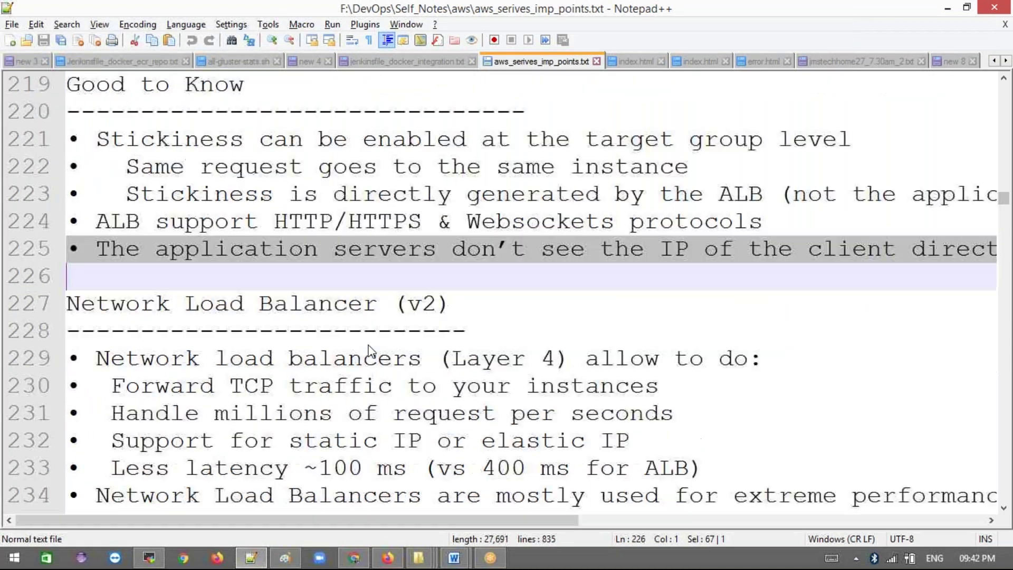
pyautogui.scroll(-1, 371, 350)
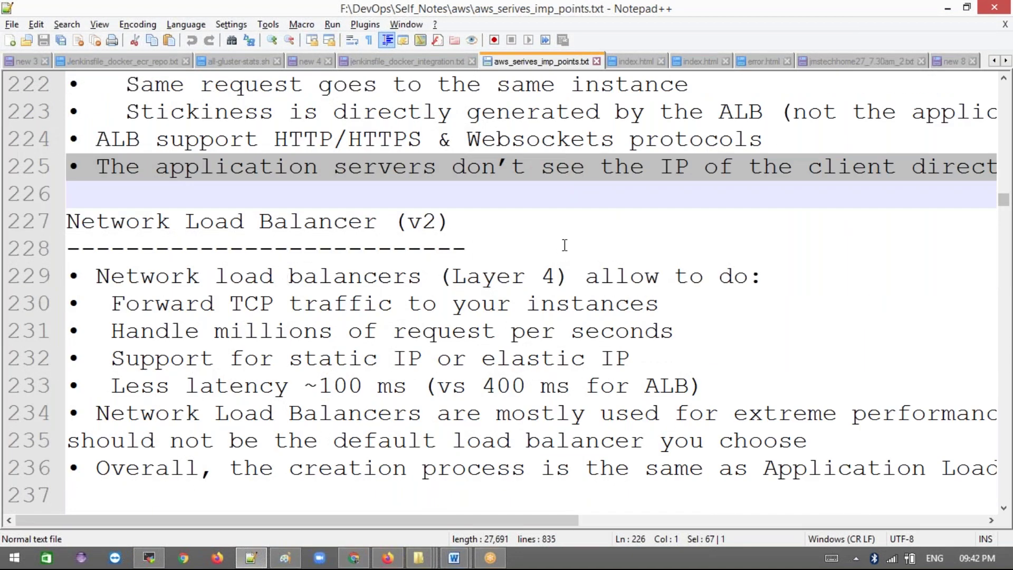
pyautogui.doubleClick(484, 276)
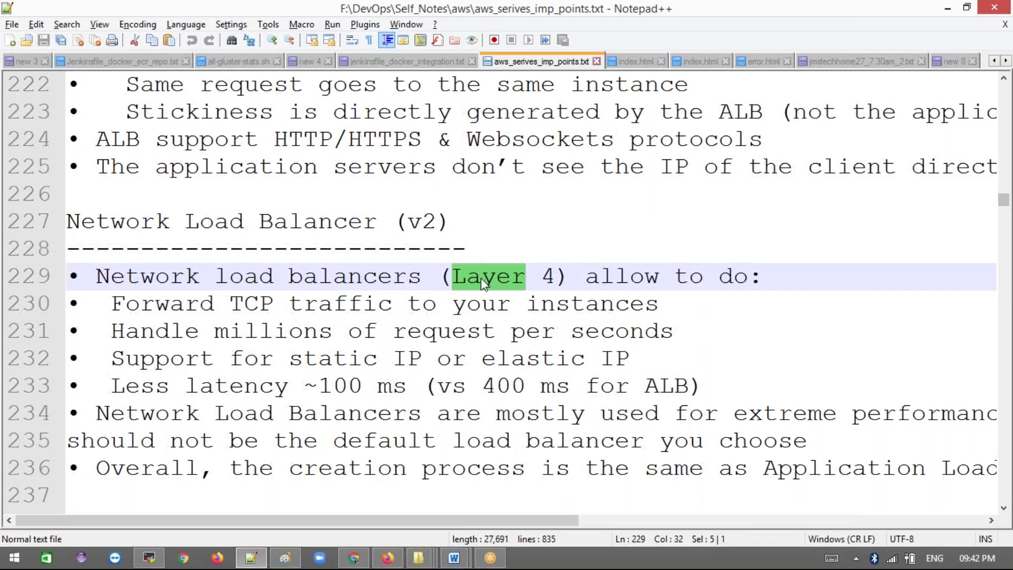
pyautogui.doubleClick(316, 305)
pyautogui.doubleClick(248, 305)
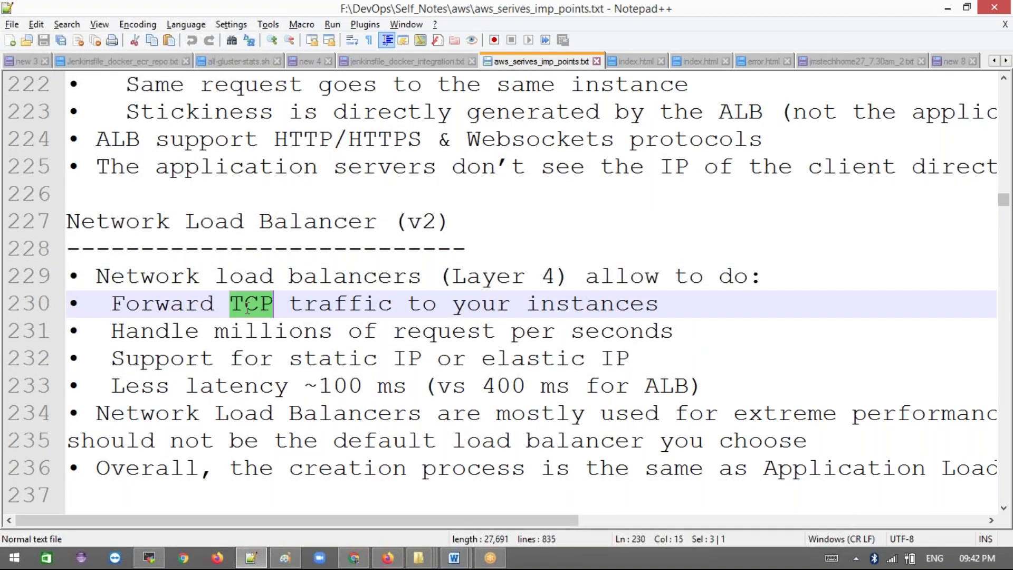
# - Compare the Application Load Balancer notes on HTTP support with the Network Load Balancer (v2) notes, highlighting HTTP in the ALB protocols line
pyautogui.scroll(4, 274, 306)
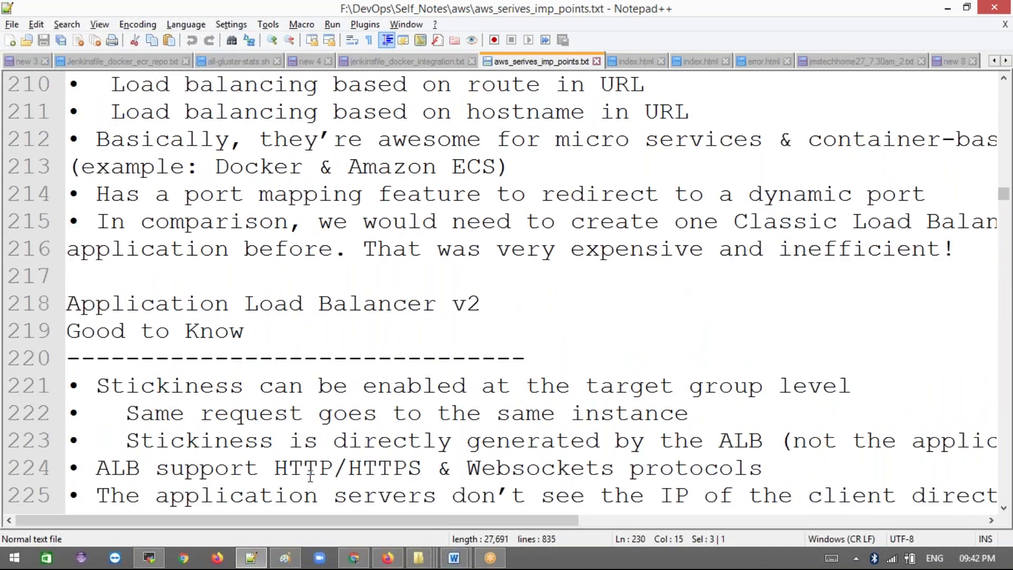
pyautogui.click(310, 473)
pyautogui.doubleClick(310, 474)
pyautogui.scroll(-4, 444, 456)
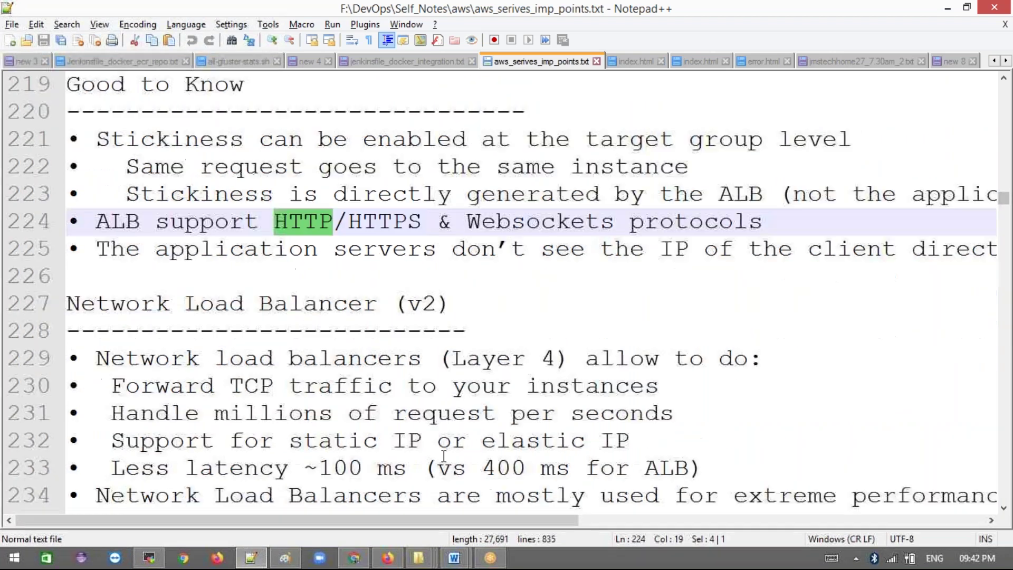
pyautogui.scroll(-1, 444, 456)
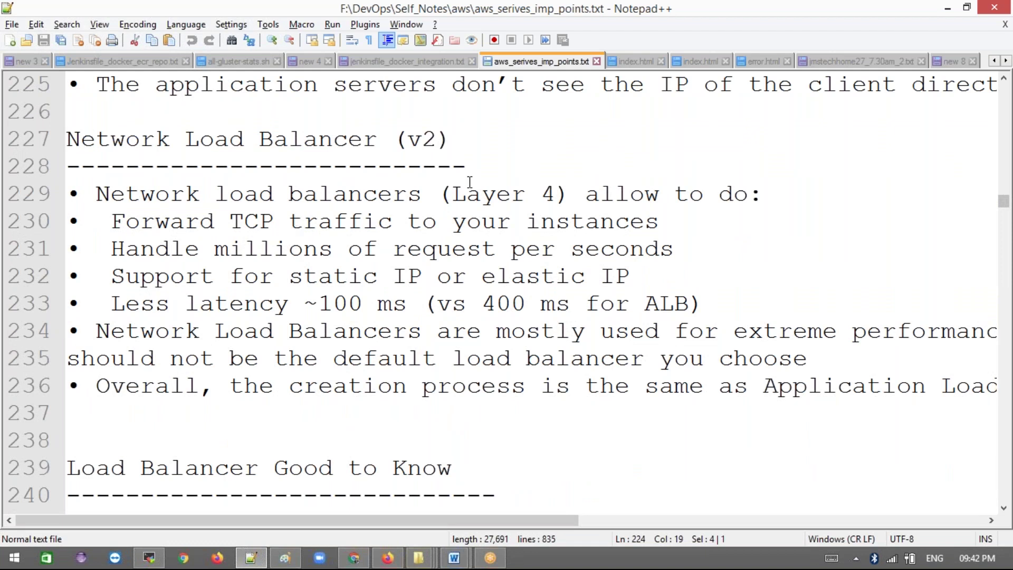
pyautogui.scroll(7, 269, 252)
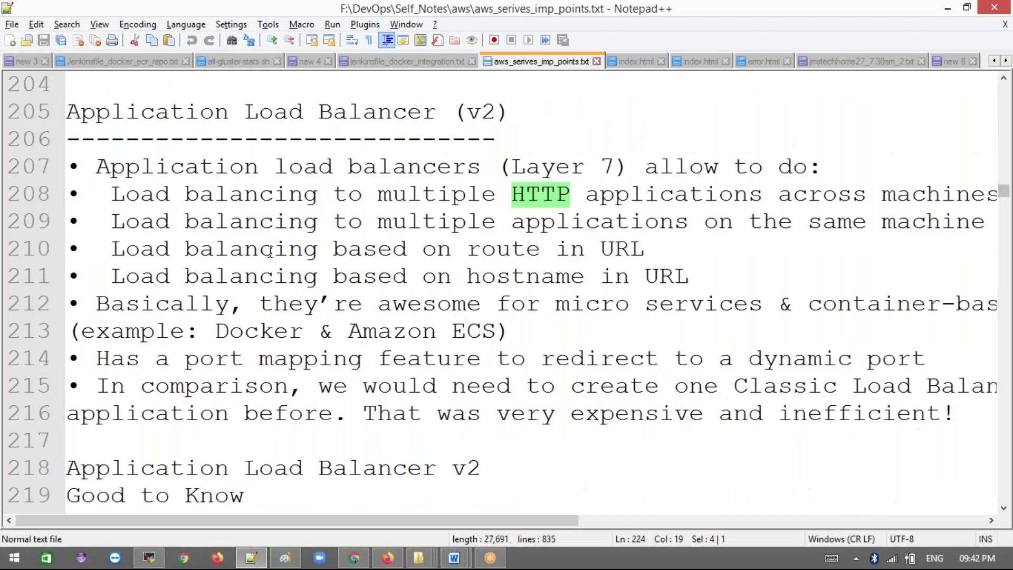
pyautogui.scroll(-6, 321, 215)
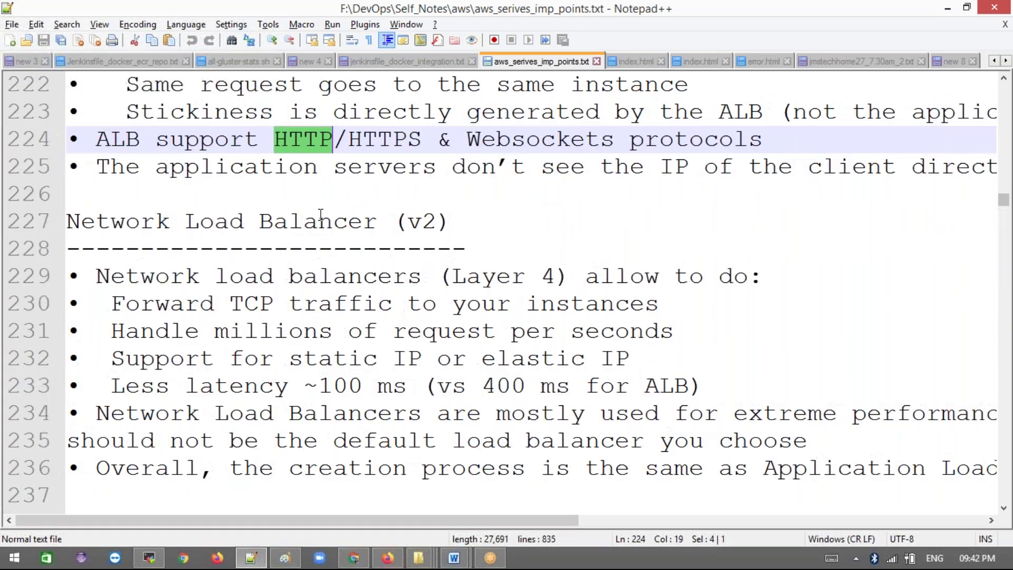
pyautogui.click(319, 216)
pyautogui.scroll(-5, 367, 236)
pyautogui.scroll(5, 367, 236)
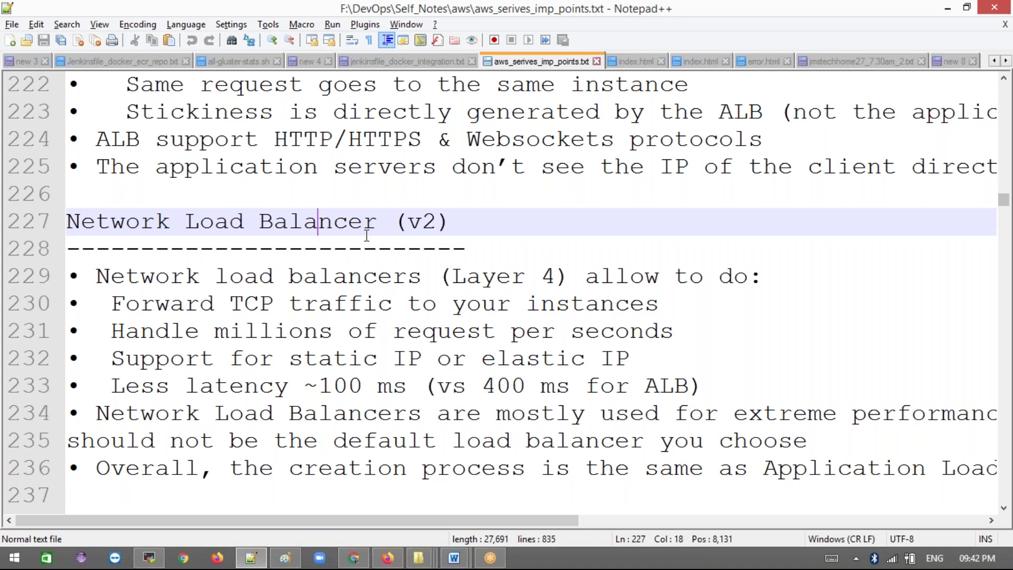
# - Switch to Chrome's Create Load Balancer page and highlight the introduction naming the three load balancer types
pyautogui.hotkey('alt', 'Tab')
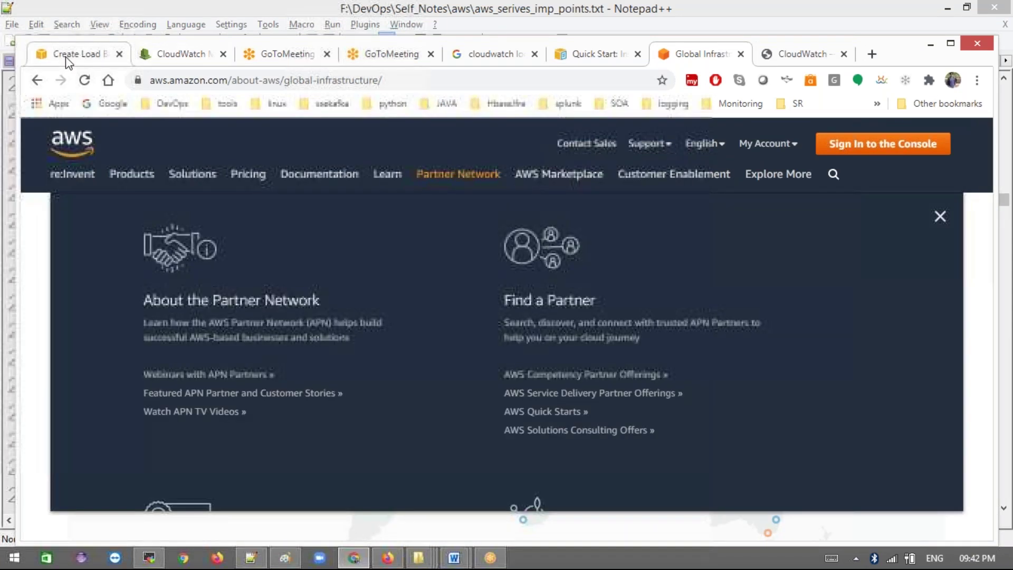
pyautogui.click(69, 53)
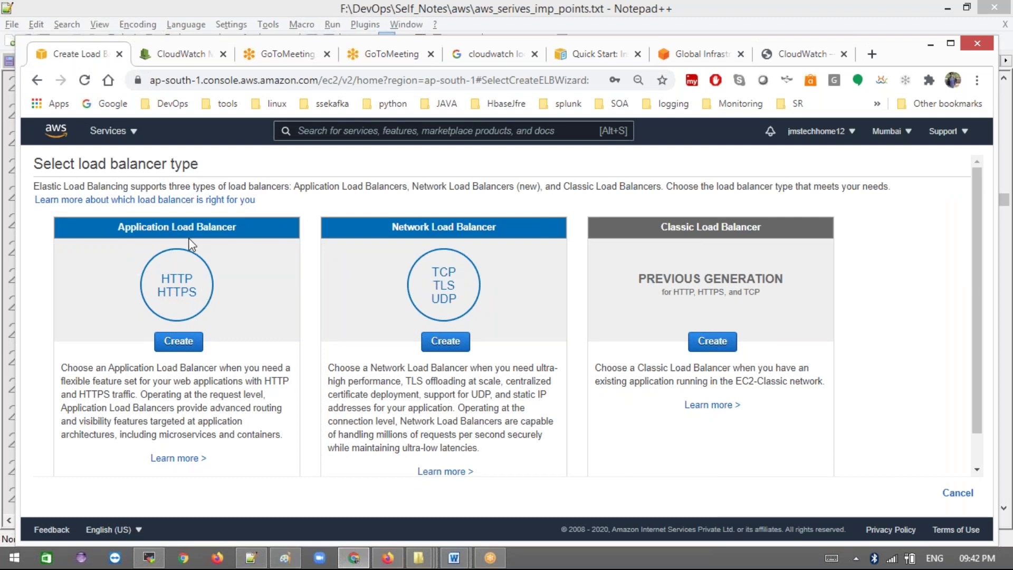
pyautogui.moveTo(210, 185); pyautogui.dragTo(515, 195)
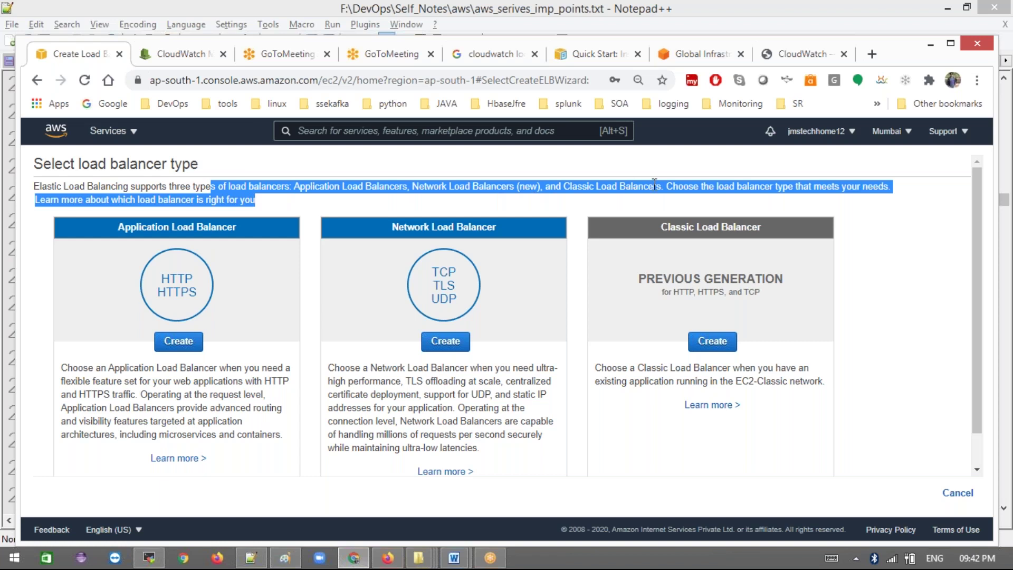
pyautogui.click(688, 187)
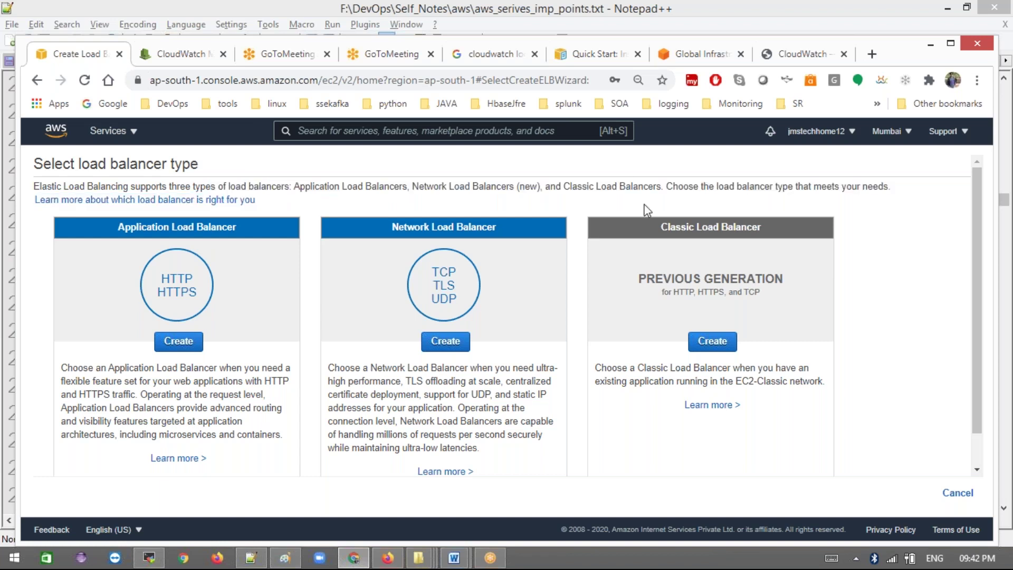
# - Read the Application Load Balancer description, highlighting the passages on request-level operation, advanced routing and features targeted at application architectures
pyautogui.scroll(-1, 255, 287)
pyautogui.moveTo(68, 332); pyautogui.dragTo(273, 394)
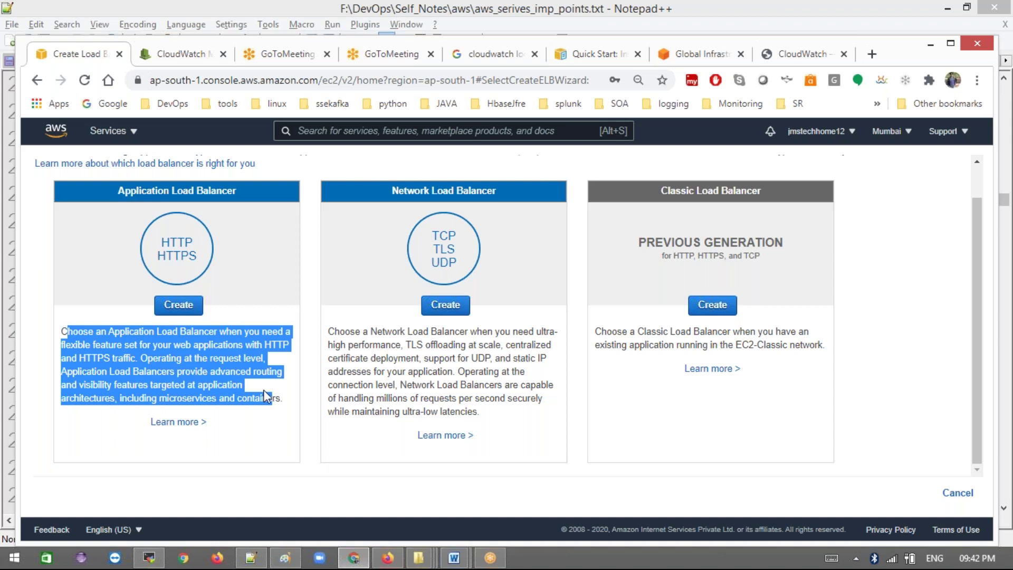
pyautogui.click(212, 258)
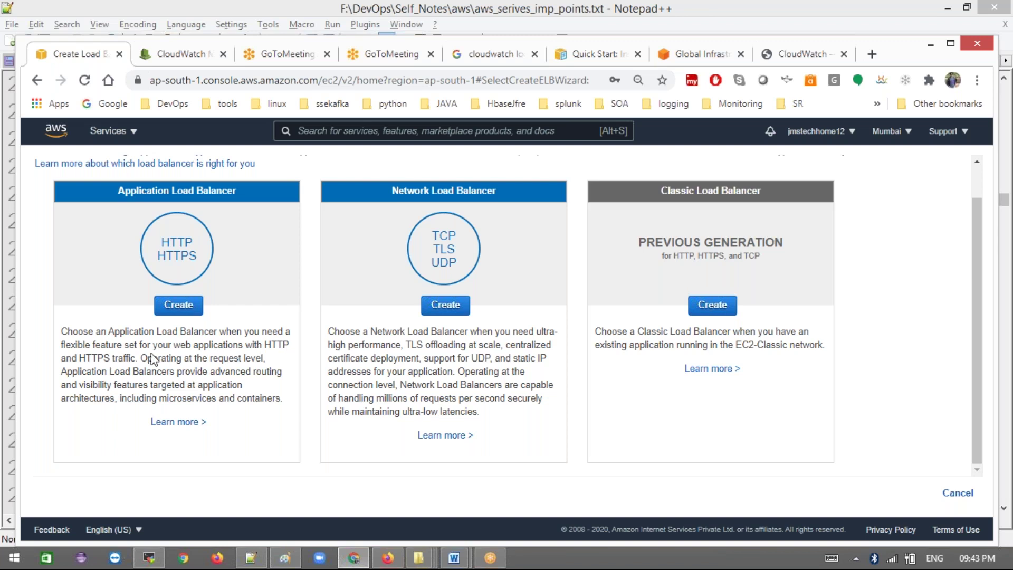
pyautogui.moveTo(153, 359); pyautogui.dragTo(242, 377)
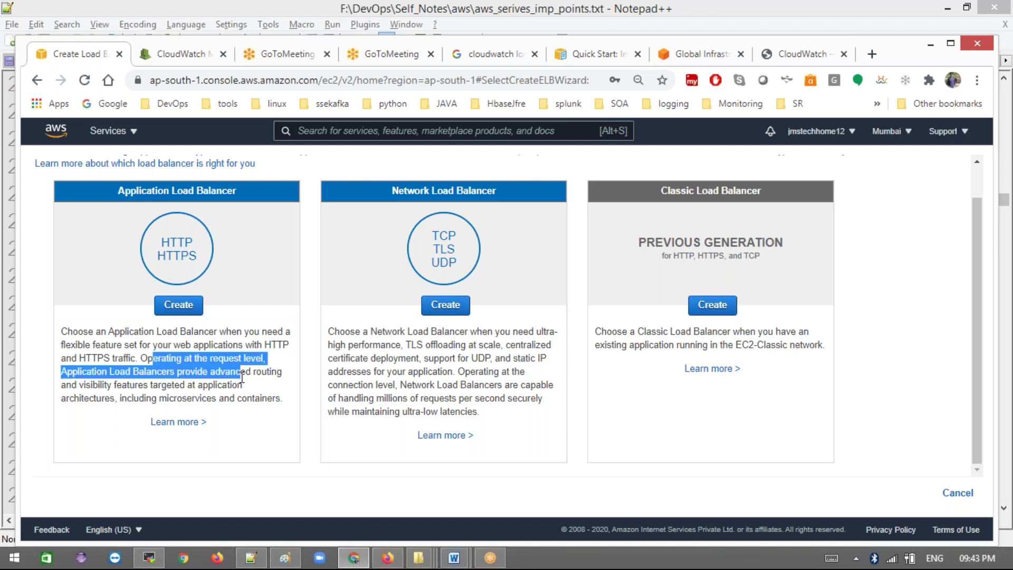
pyautogui.click(244, 376)
pyautogui.moveTo(61, 332); pyautogui.dragTo(252, 386)
pyautogui.click(252, 386)
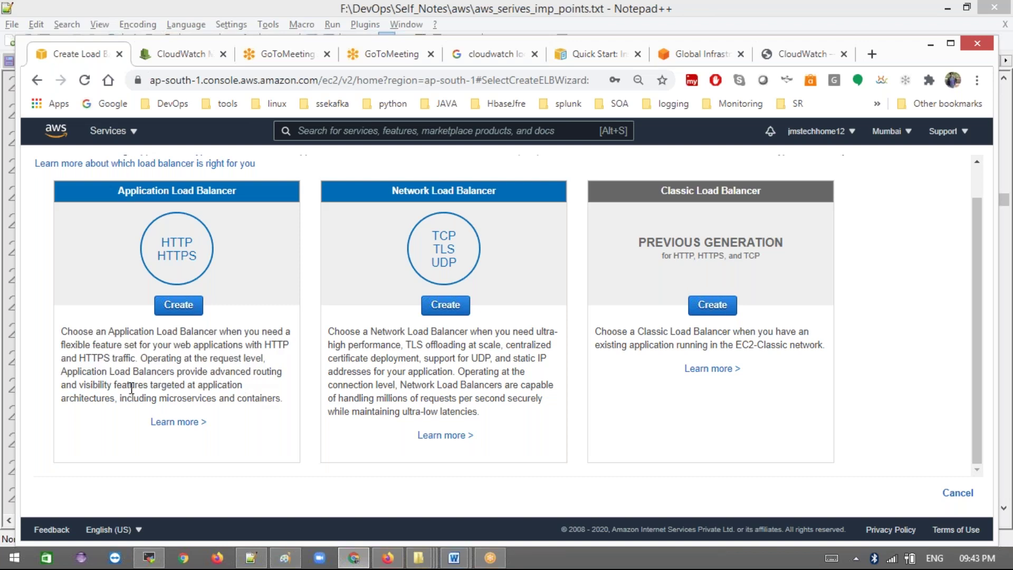
pyautogui.moveTo(101, 384); pyautogui.dragTo(258, 397)
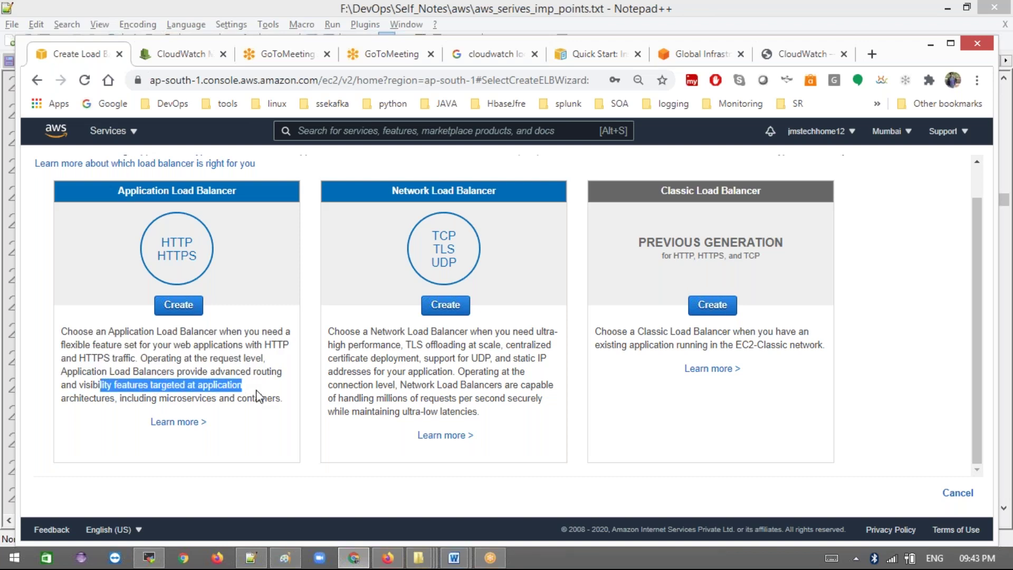
pyautogui.moveTo(146, 398); pyautogui.dragTo(266, 413)
# - Read the Network Load Balancer description, highlighting the passages on ultra-high performance, TLS offloading, UDP support and static IP addresses
pyautogui.click(445, 318)
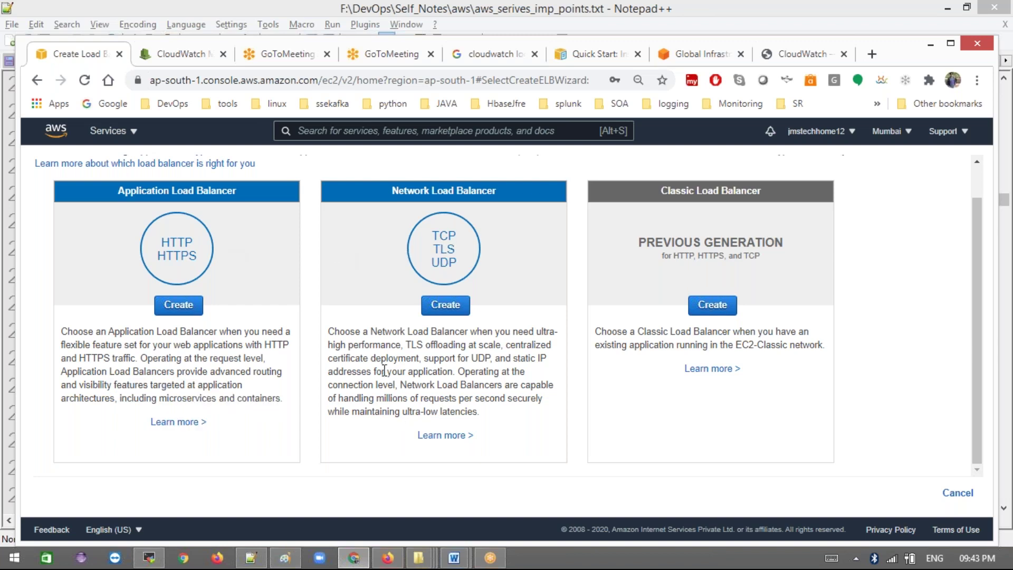
pyautogui.keyDown('shift'); pyautogui.click(464, 350); pyautogui.keyUp('shift')
pyautogui.moveTo(463, 350); pyautogui.dragTo(536, 359)
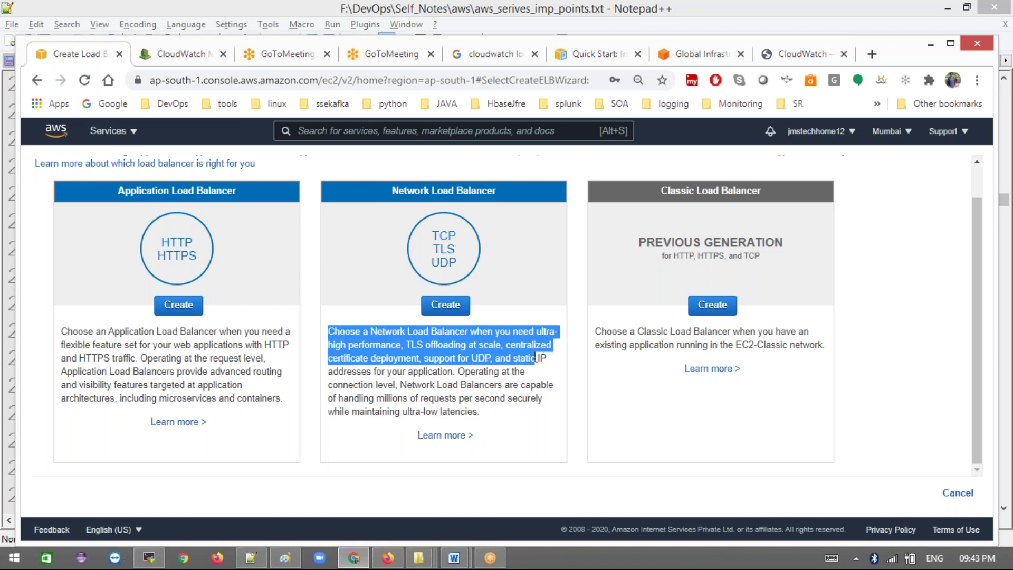
pyautogui.click(501, 360)
pyautogui.moveTo(433, 362); pyautogui.dragTo(550, 384)
pyautogui.click(549, 383)
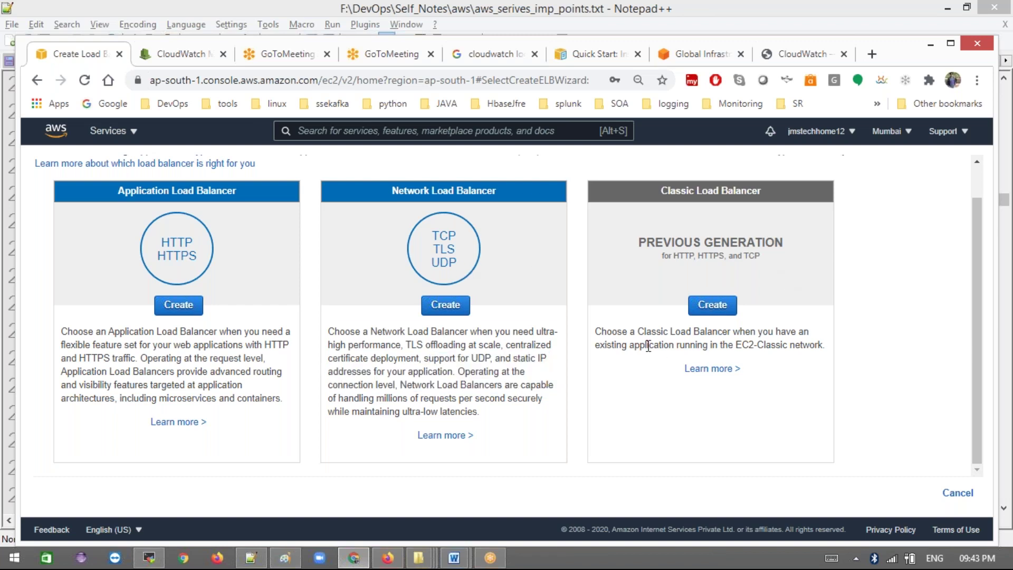
# - Highlight the Classic Load Balancer description and compare it with the Application Load Balancer's request-level and routing description
pyautogui.moveTo(647, 337); pyautogui.dragTo(800, 348)
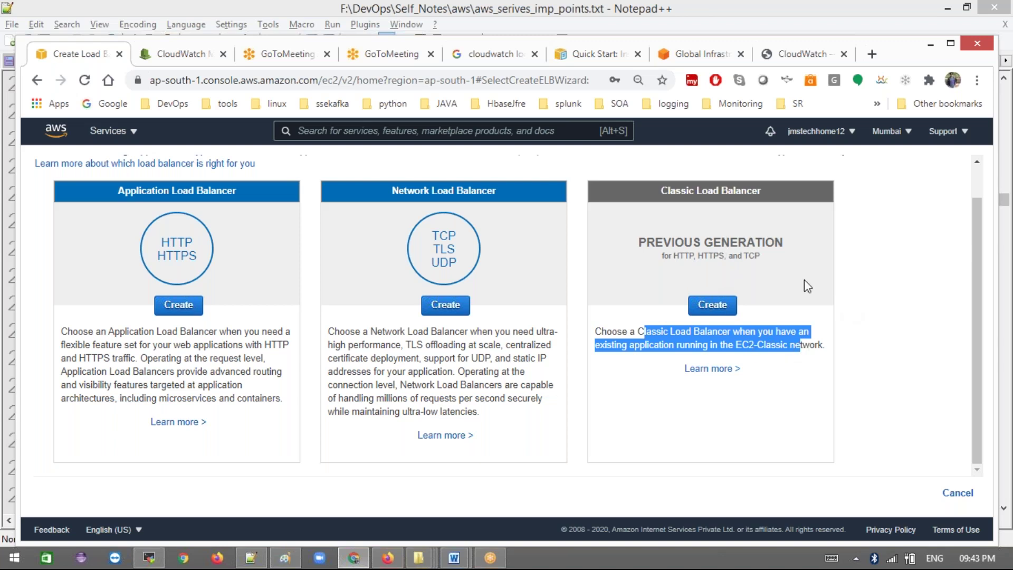
pyautogui.moveTo(161, 358); pyautogui.dragTo(257, 396)
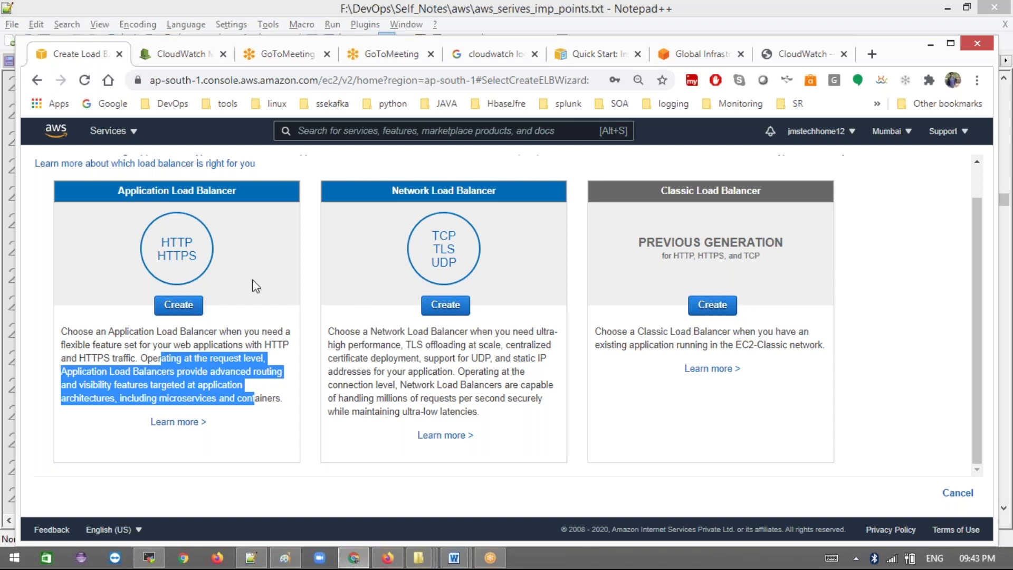
pyautogui.click(115, 330)
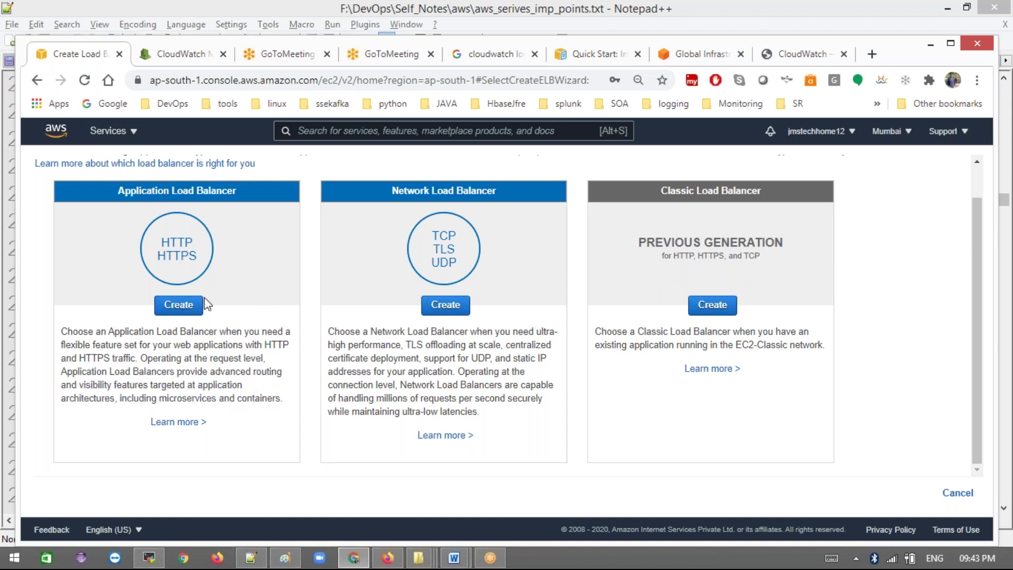
pyautogui.click(178, 309)
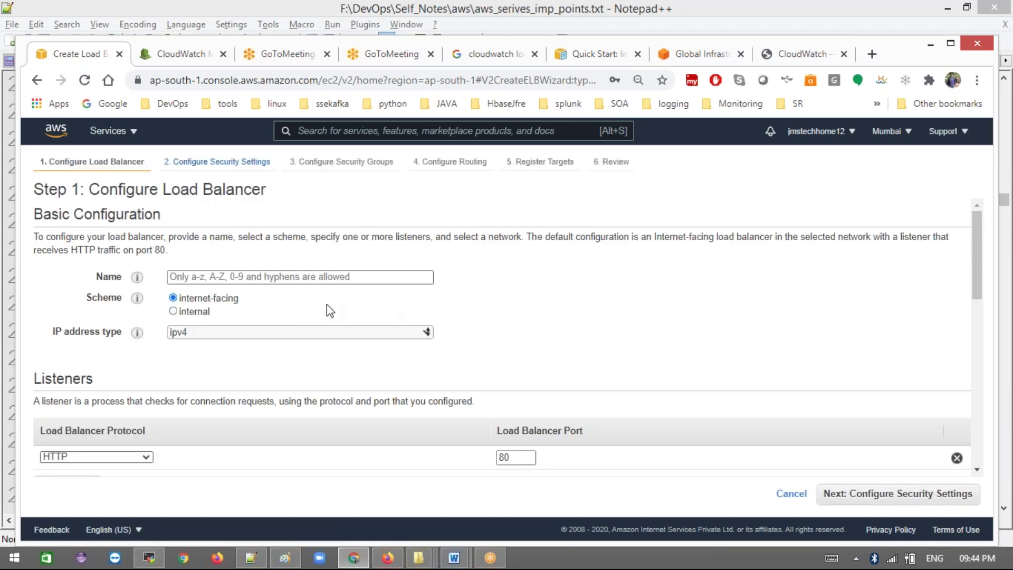
pyautogui.scroll(-1, 556, 355)
pyautogui.click(786, 494)
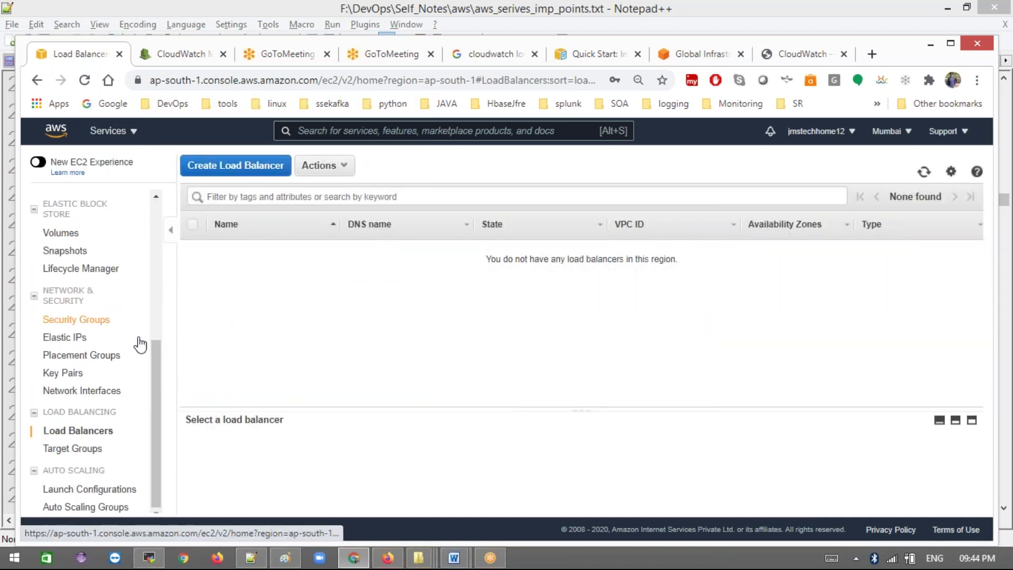
# - Show the full list of EC2 instances in an enlarged pane and start launching a new instance
pyautogui.scroll(2, 160, 305)
pyautogui.scroll(3, 160, 305)
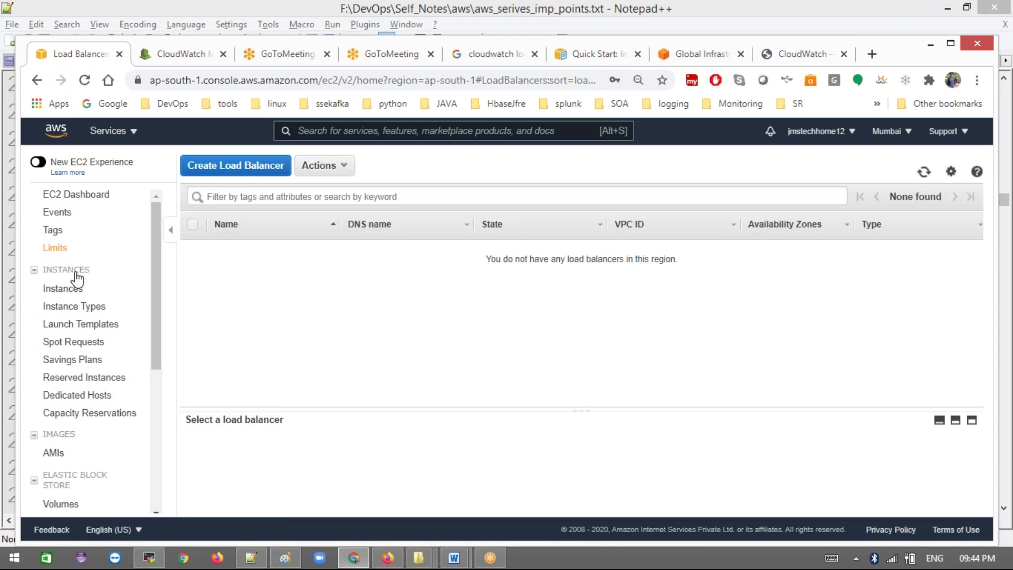
pyautogui.click(57, 289)
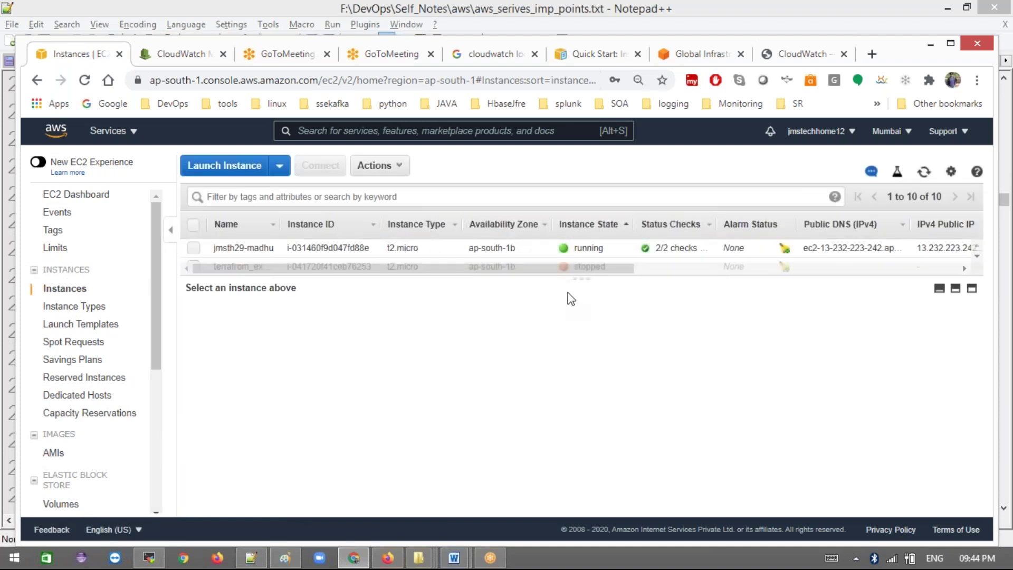
pyautogui.moveTo(585, 279); pyautogui.dragTo(580, 455)
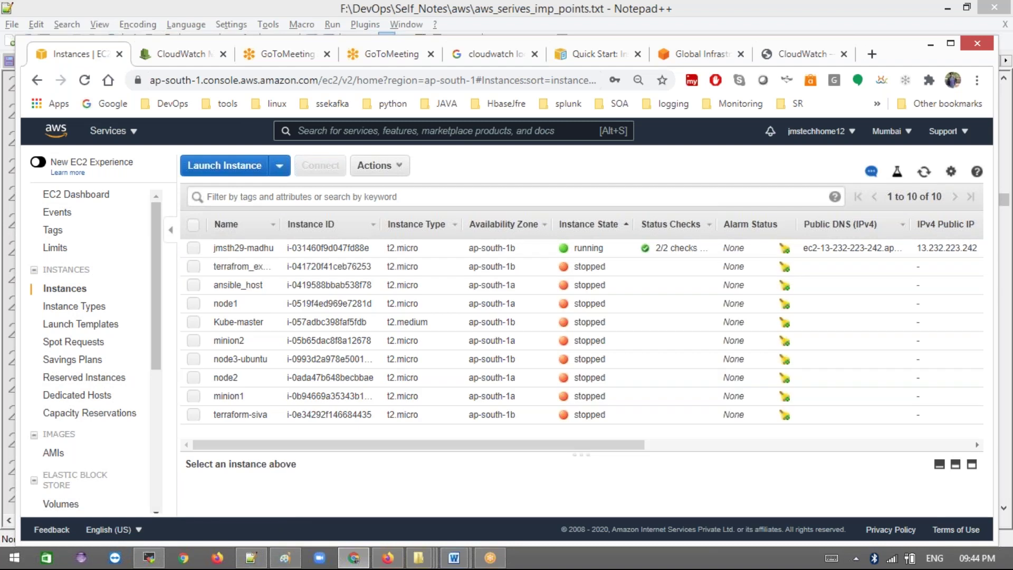
pyautogui.click(224, 166)
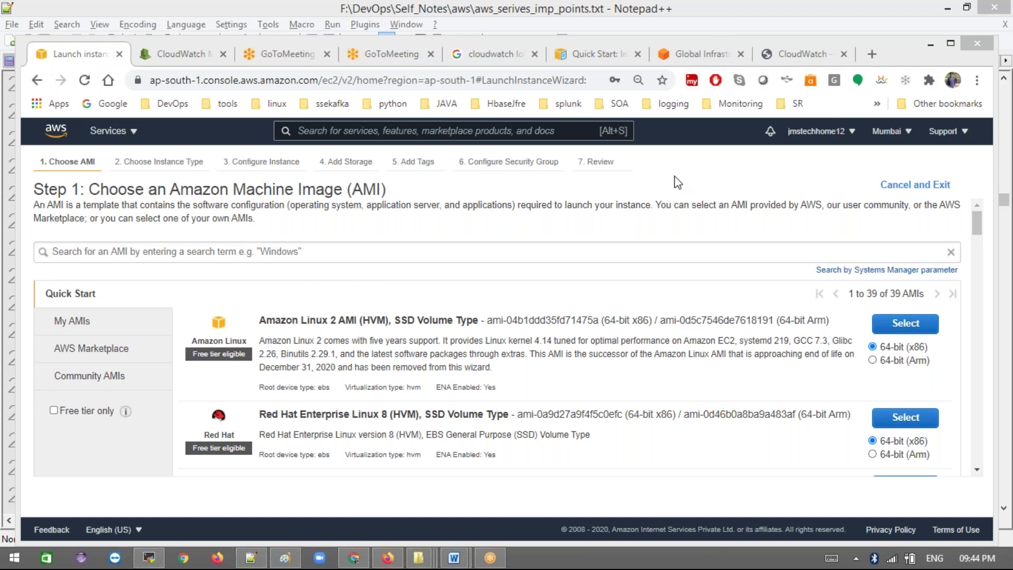
# - Choose the 64-bit (x86) Amazon Linux 2 AMI with the t2.micro type and set the number of instances to 2
pyautogui.click(893, 330)
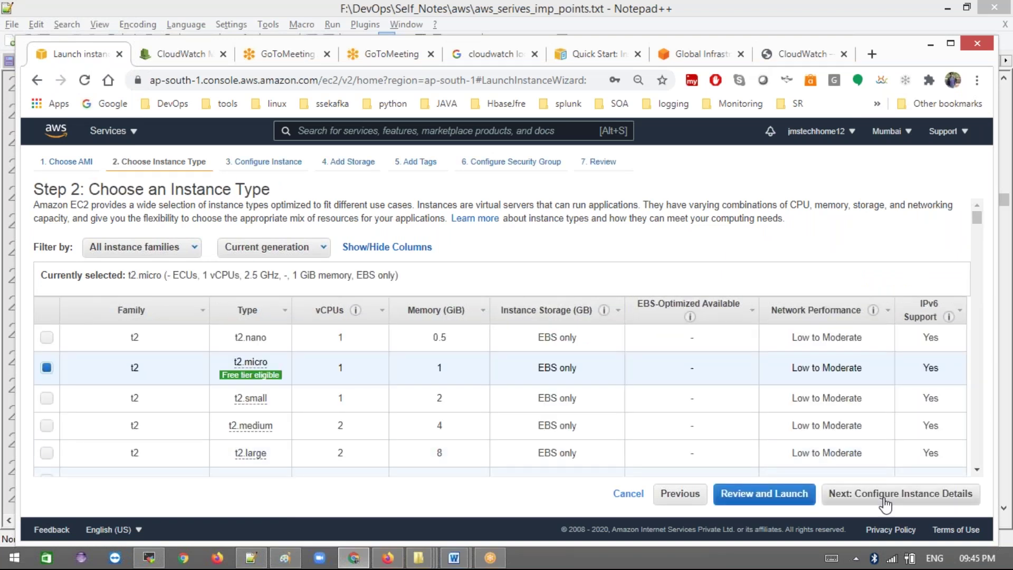
pyautogui.click(885, 499)
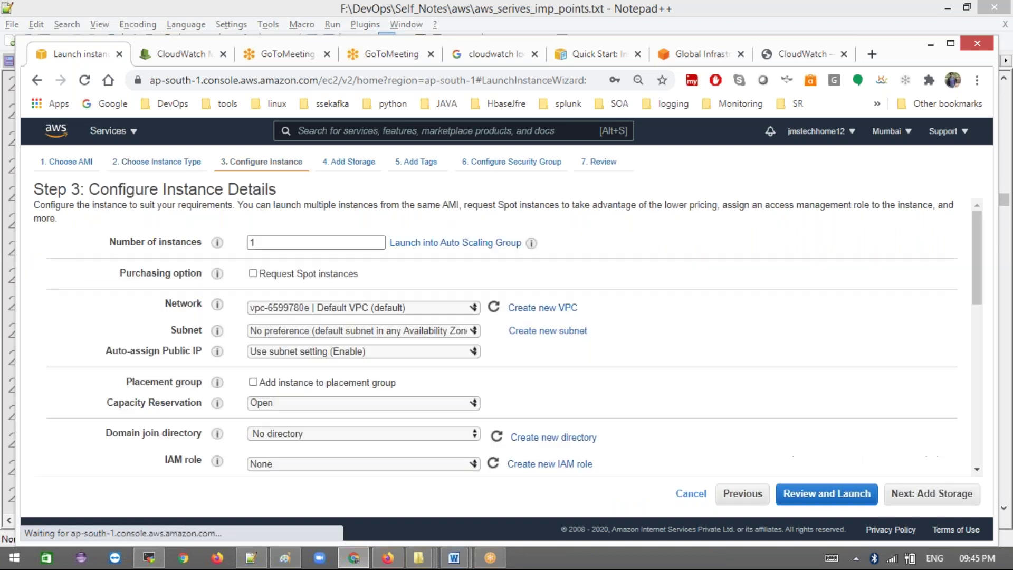
pyautogui.doubleClick(268, 240)
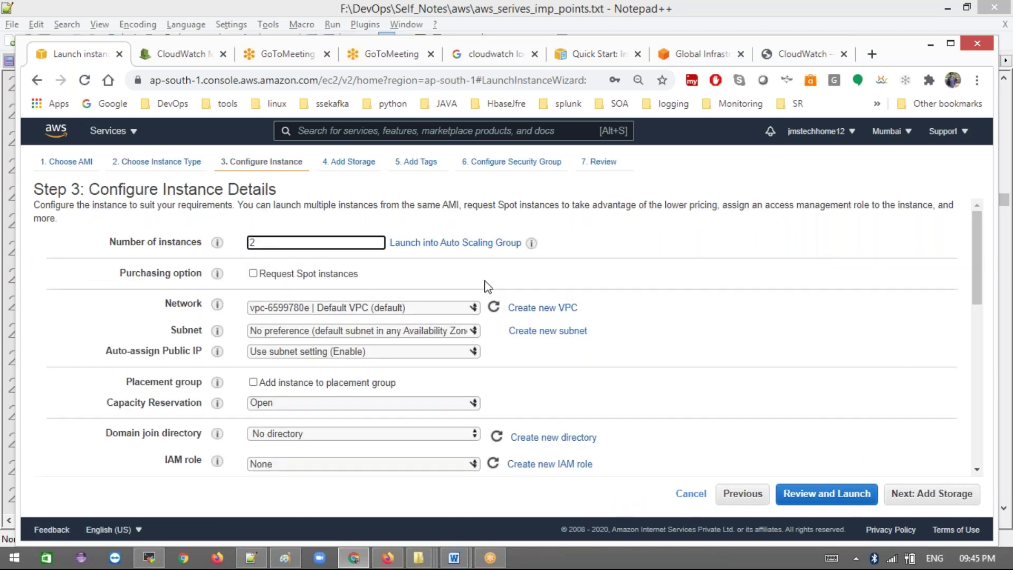
pyautogui.scroll(-10, 628, 355)
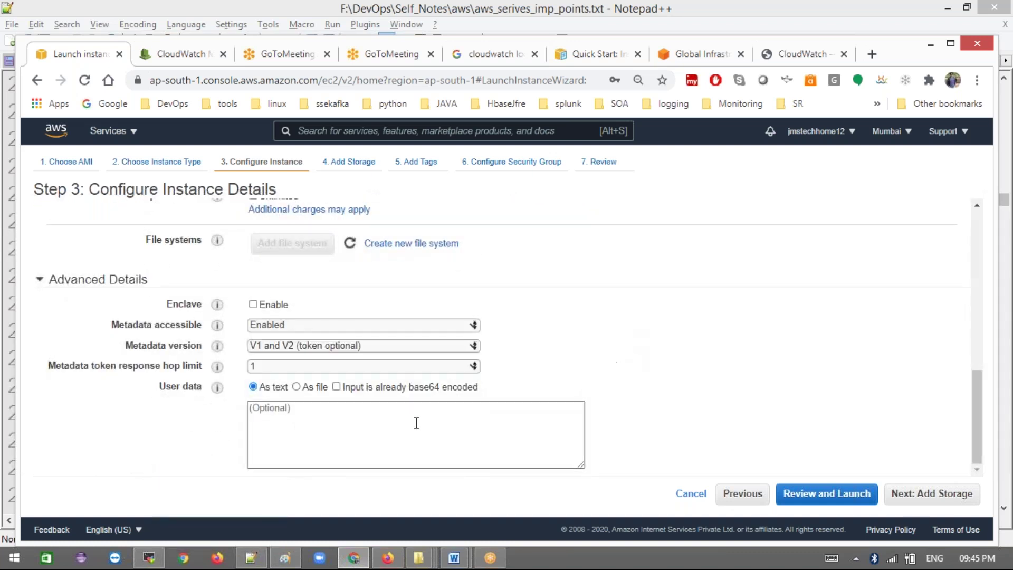
pyautogui.click(342, 417)
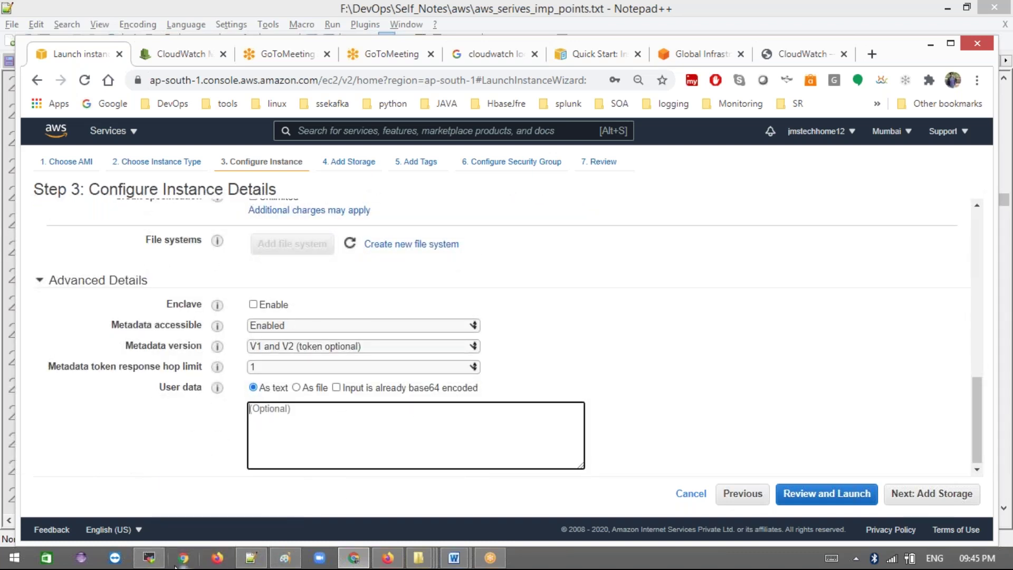
# - Switch to File Explorer and browse to the DevOps\Self_Notes\aws folder on the F: drive
pyautogui.click(152, 562)
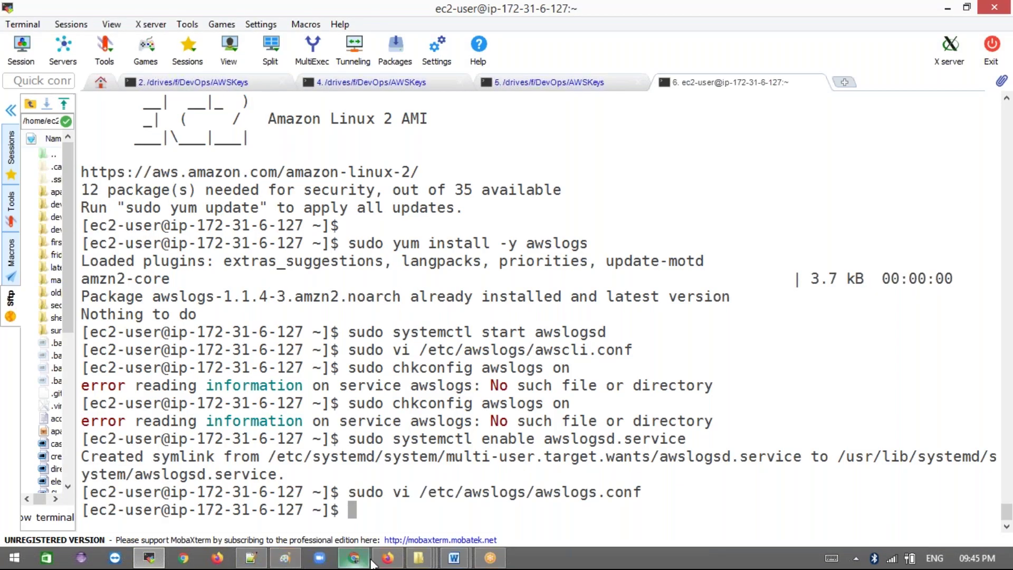
pyautogui.moveTo(436, 563)
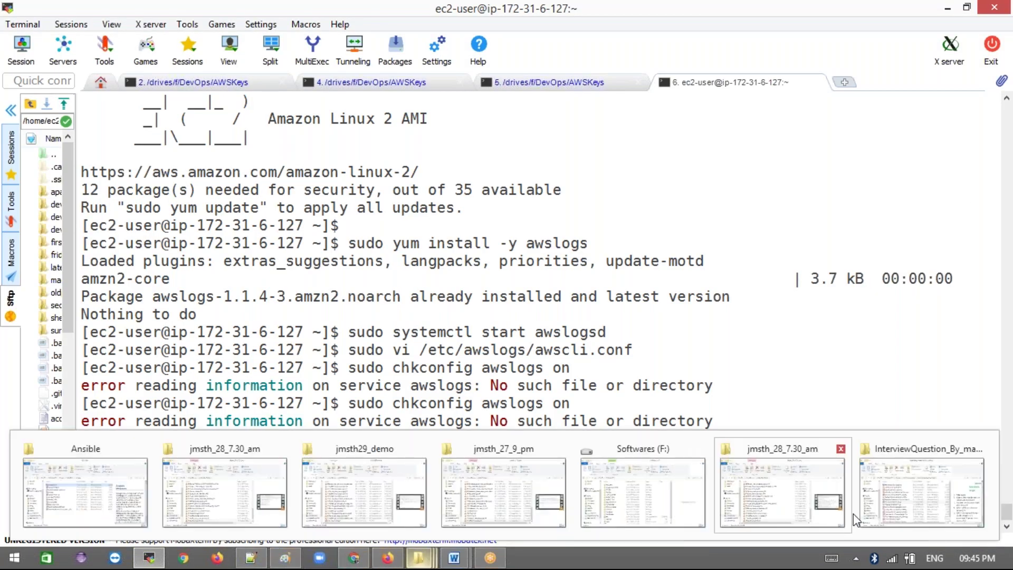
pyautogui.click(793, 509)
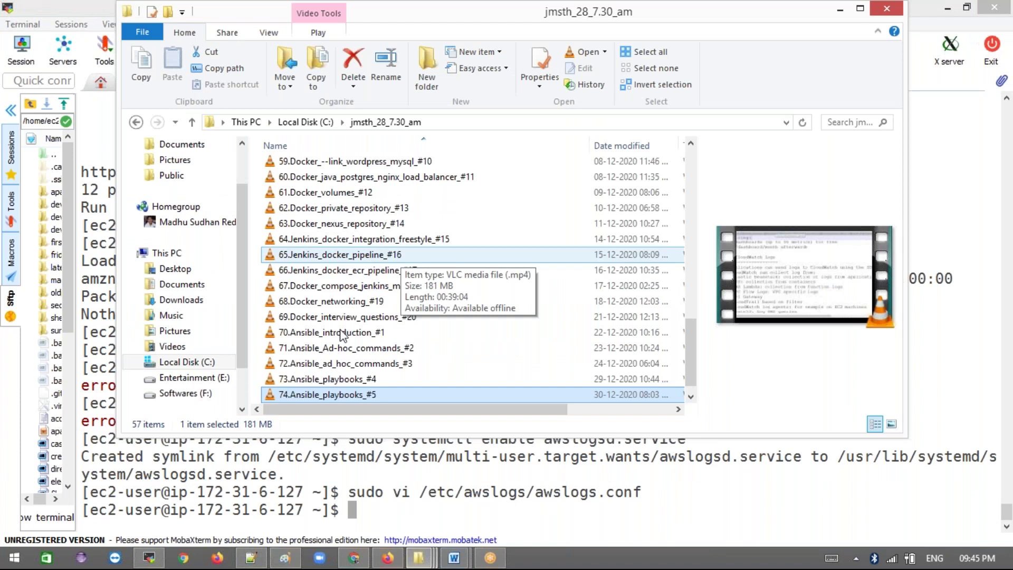
pyautogui.click(179, 393)
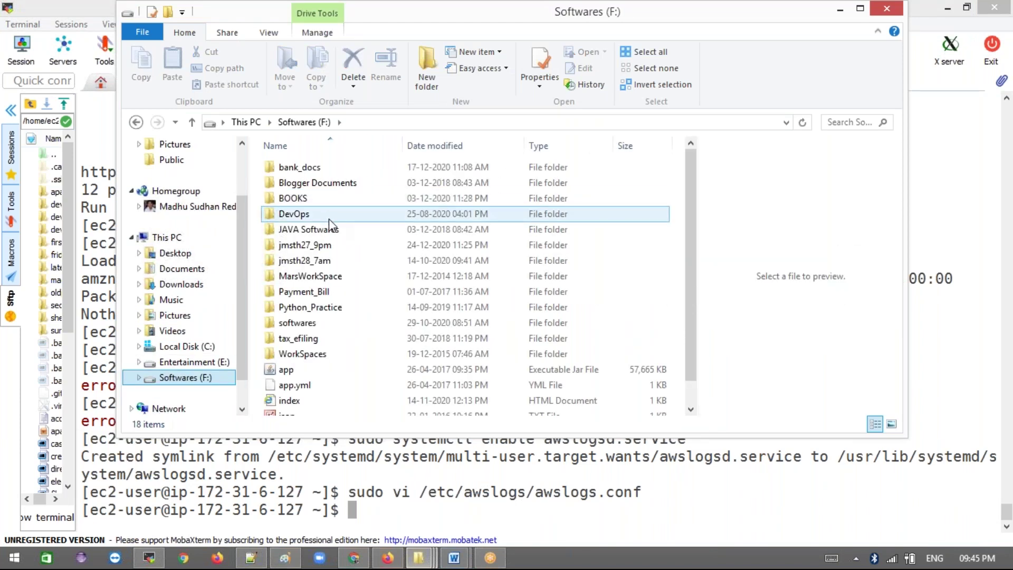
pyautogui.doubleClick(329, 217)
pyautogui.scroll(-3, 337, 274)
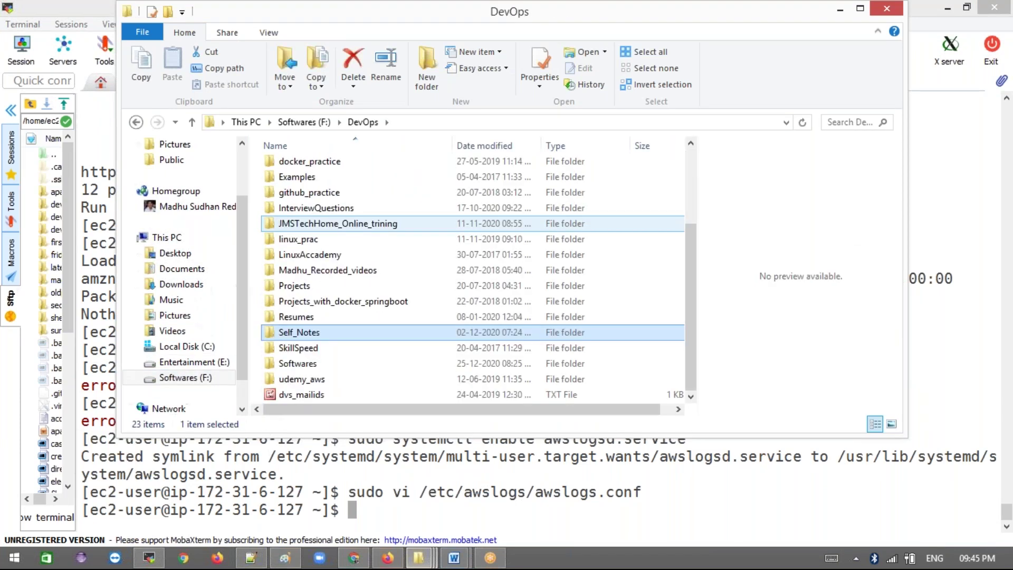
pyautogui.doubleClick(298, 330)
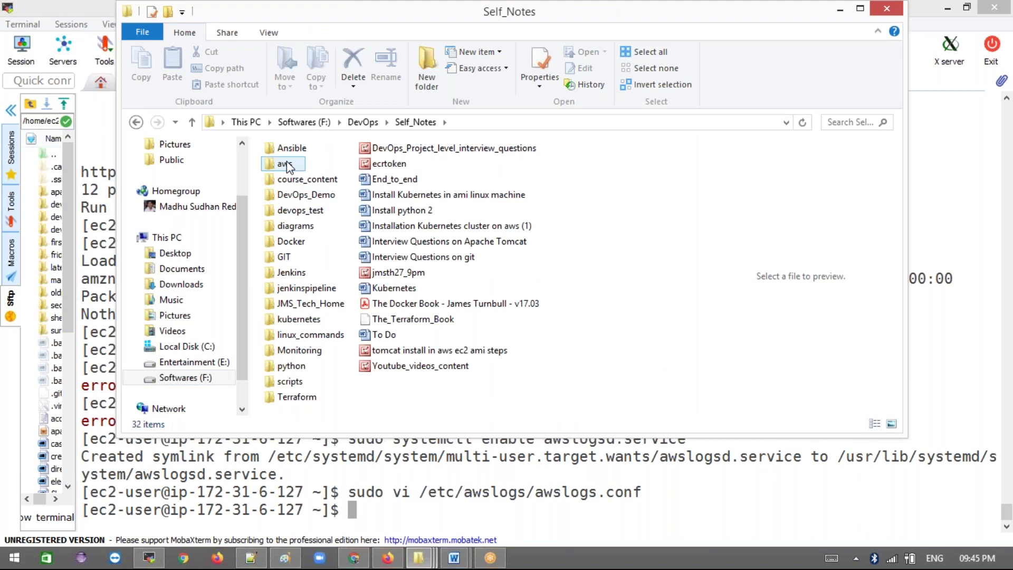
pyautogui.doubleClick(279, 165)
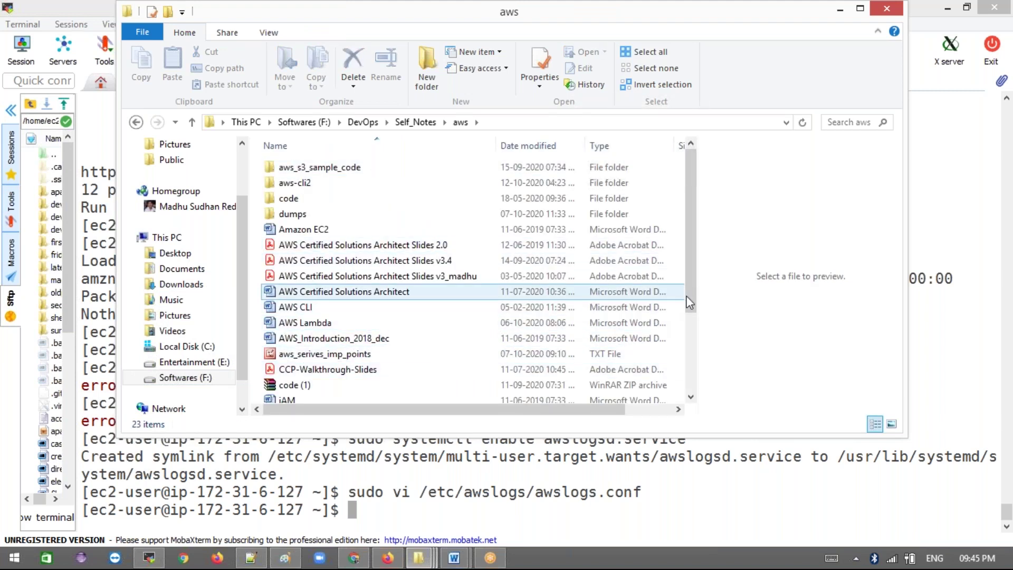
# - Open the launch_httpd_script shell script from the aws folder in Notepad++
pyautogui.moveTo(695, 308); pyautogui.dragTo(694, 383)
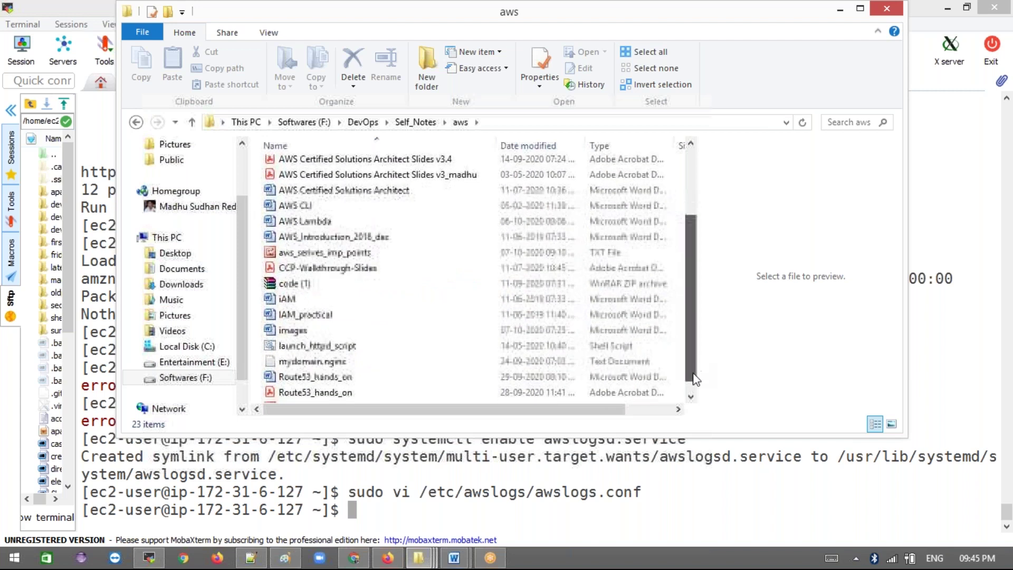
pyautogui.click(363, 328)
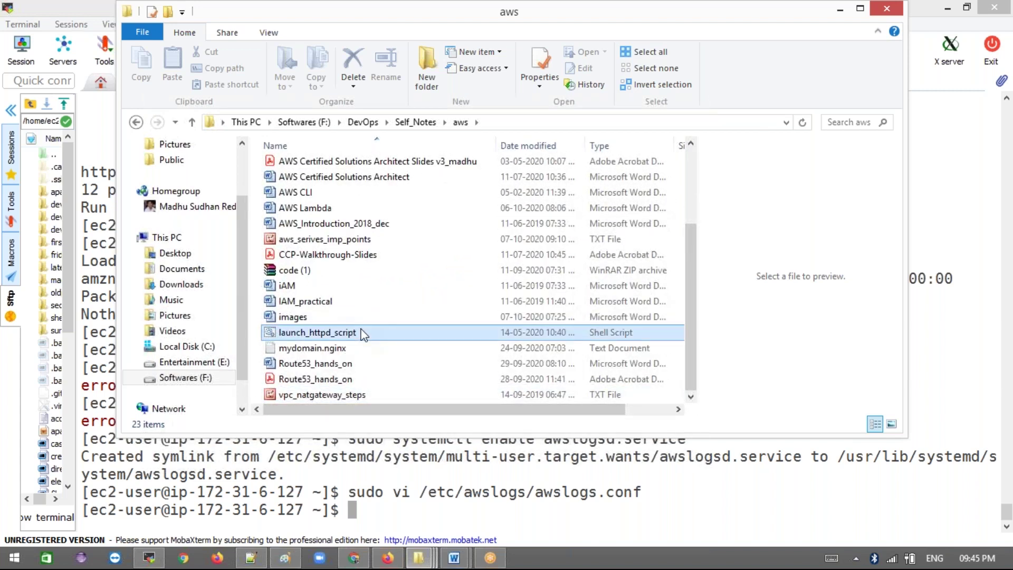
pyautogui.rightClick(364, 328)
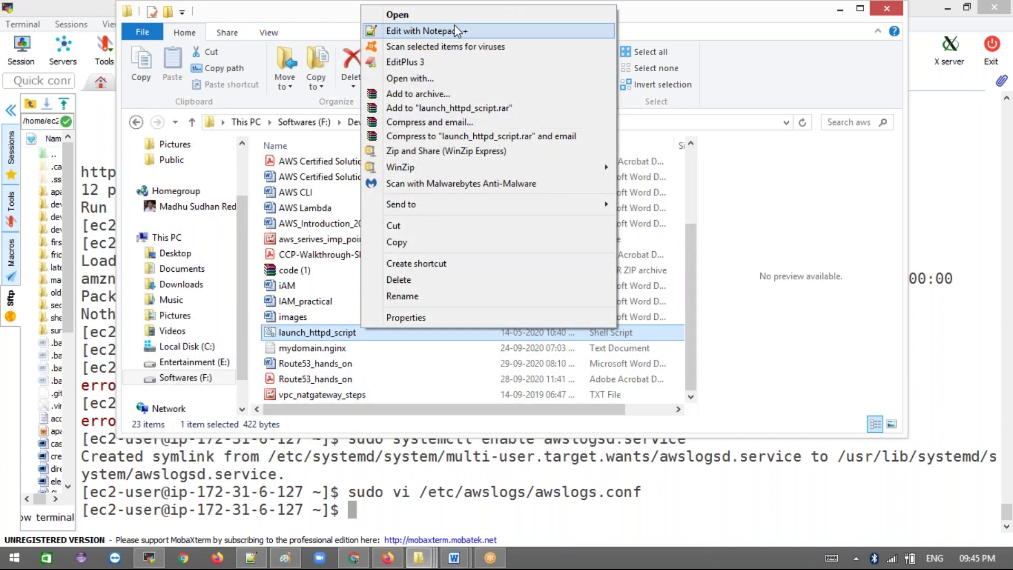
pyautogui.click(404, 30)
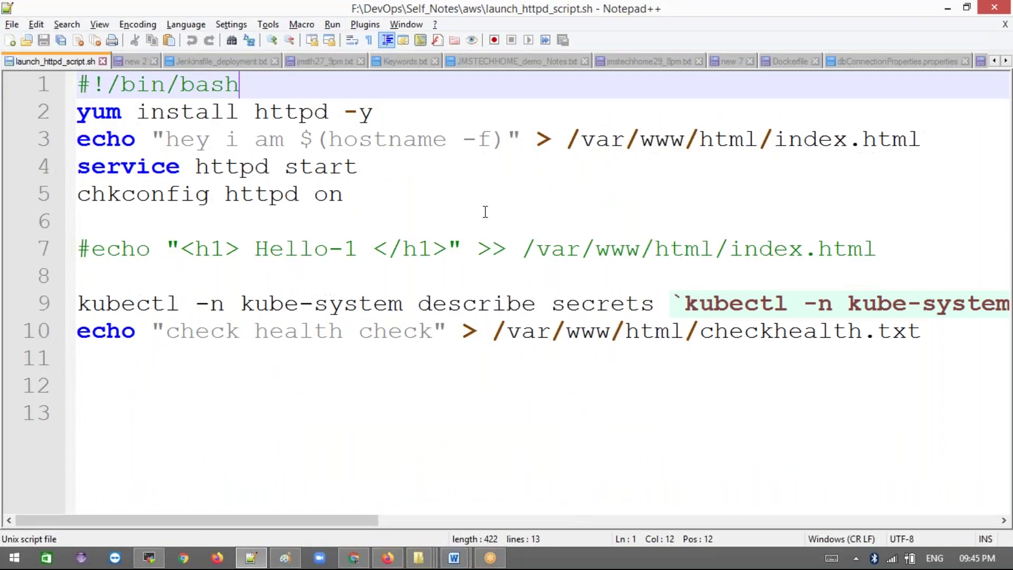
# - Review the script and copy its first five lines, from #!/bin/bash through chkconfig httpd on
pyautogui.hscroll(4, 485, 212)
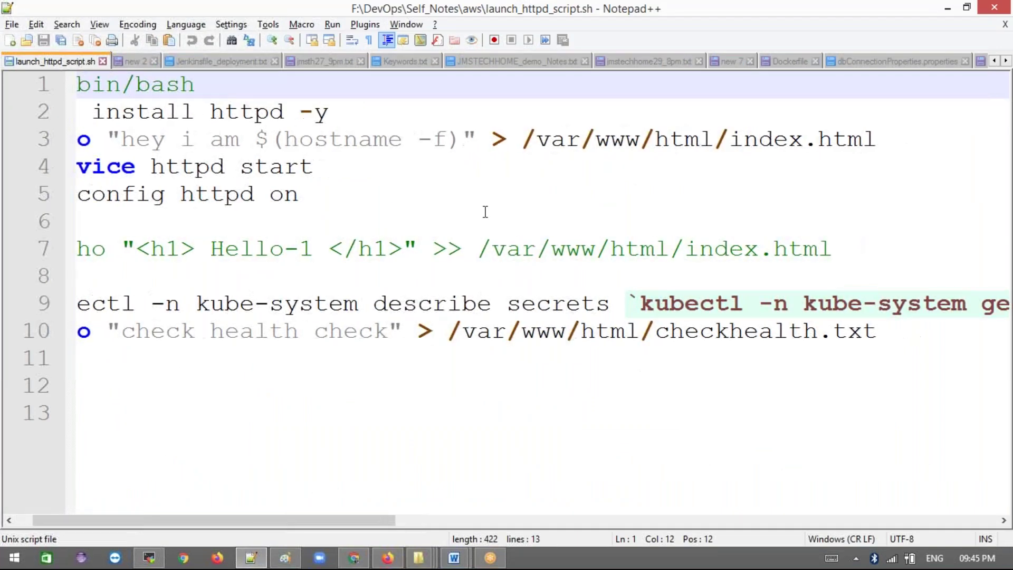
pyautogui.hscroll(-4, 485, 211)
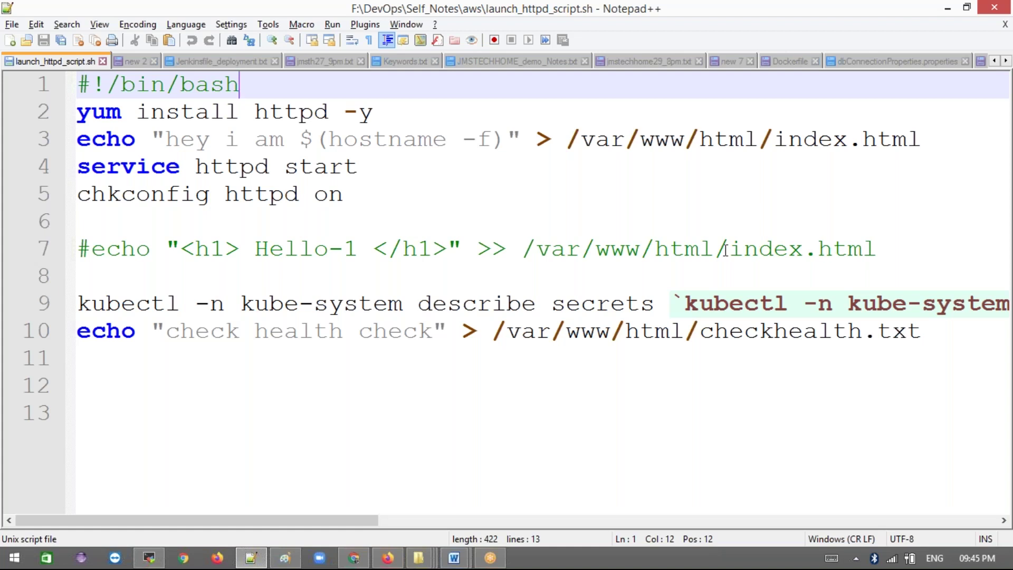
pyautogui.moveTo(376, 197); pyautogui.dragTo(53, 73)
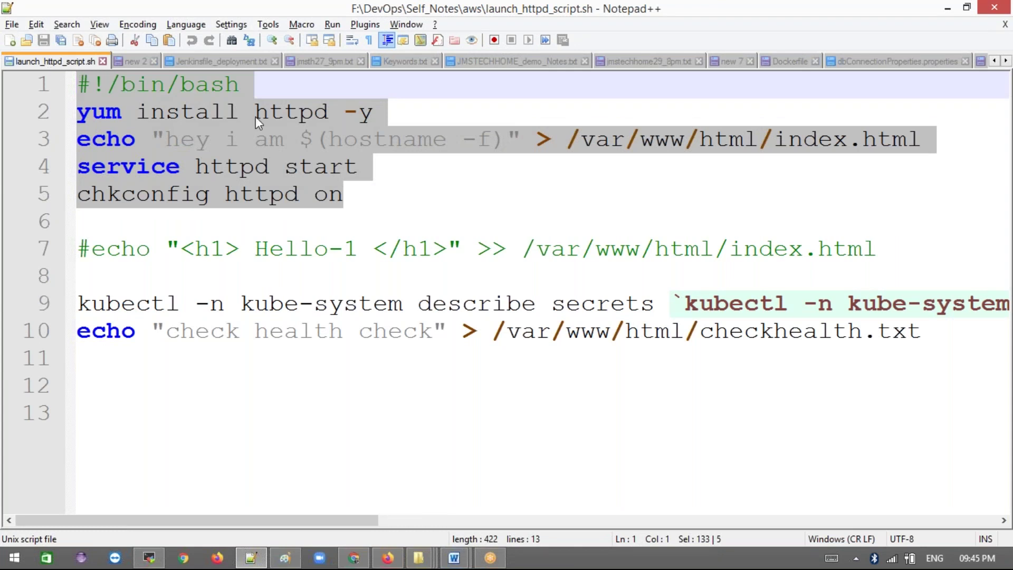
pyautogui.click(344, 135)
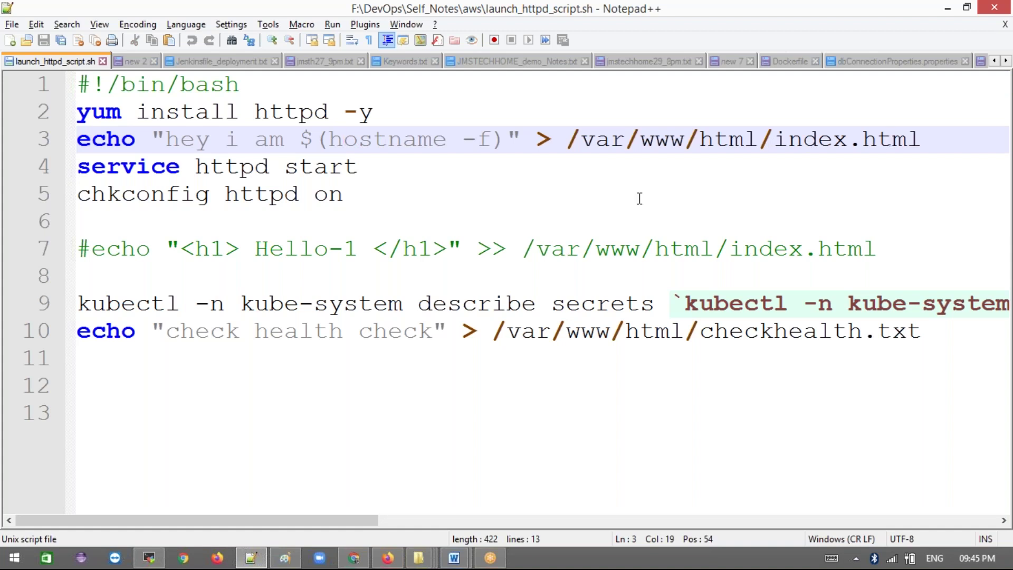
pyautogui.moveTo(365, 189); pyautogui.dragTo(45, 85)
pyautogui.hotkey('ctrl', 'c')
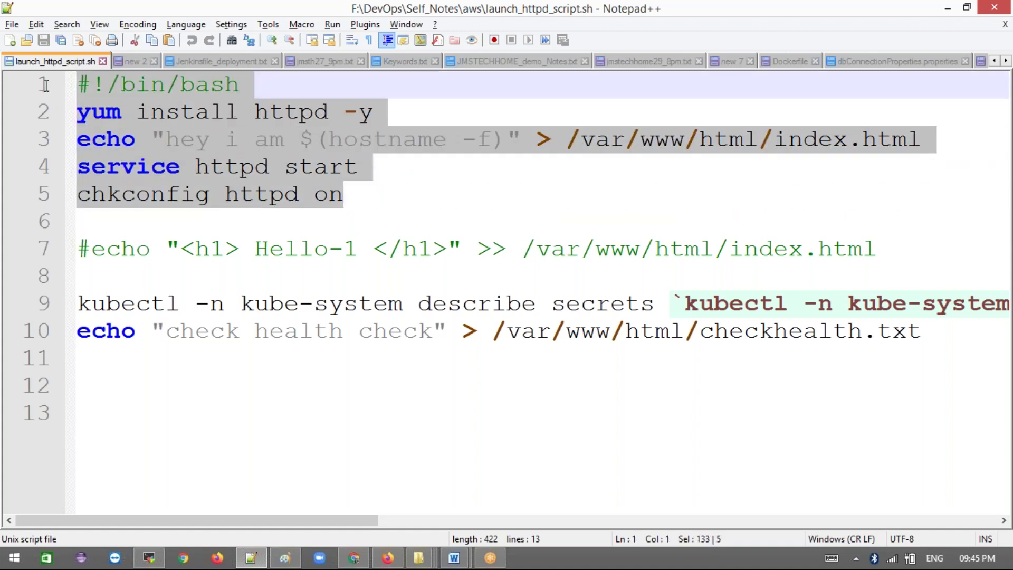
# - Switch back to the launch wizard in Chrome and paste the copied httpd script as the instances' user data
pyautogui.hotkey('alt', 'Tab')
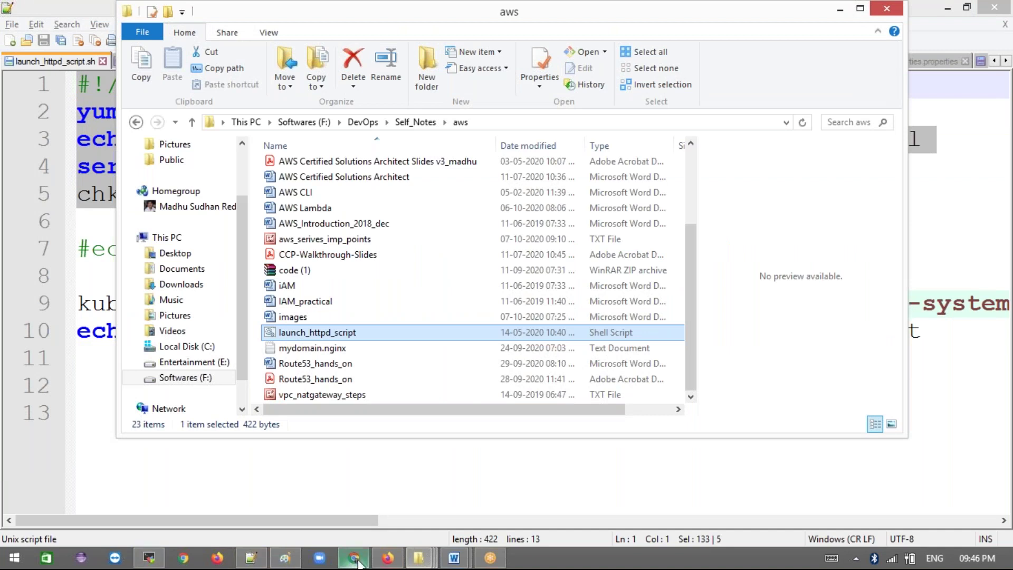
pyautogui.click(354, 560)
pyautogui.click(312, 418)
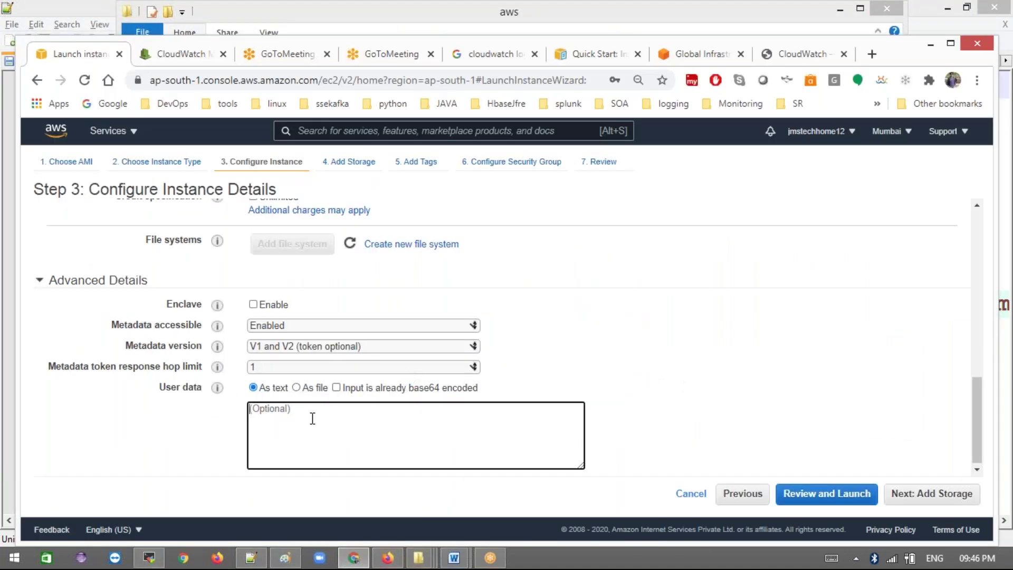
pyautogui.hotkey('ctrl', 'v')
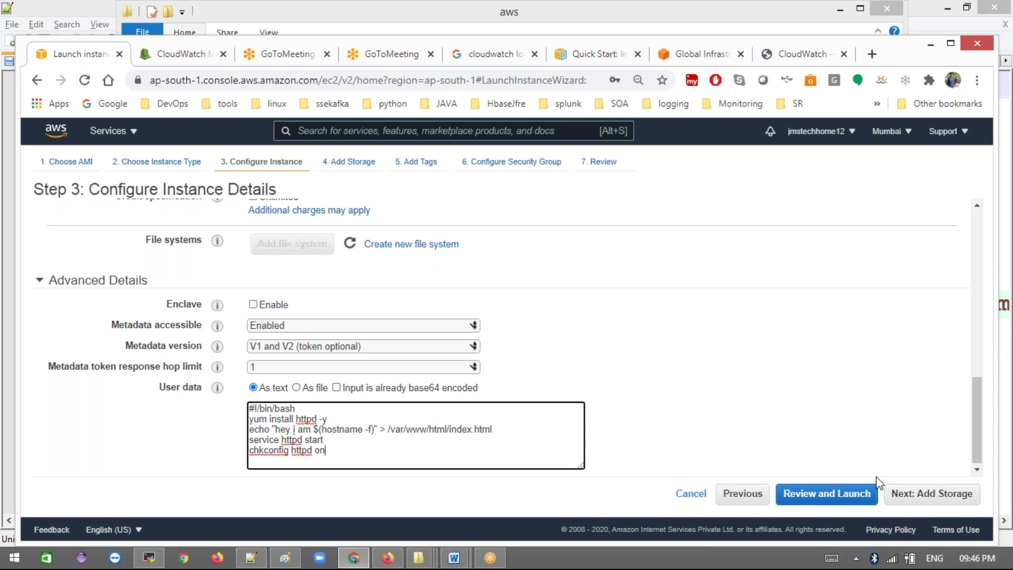
# - Keep the default storage without tags and add a custom TCP rule for port 80 with source 0.0.0.0/0, ::/0 to the new security group
pyautogui.click(907, 495)
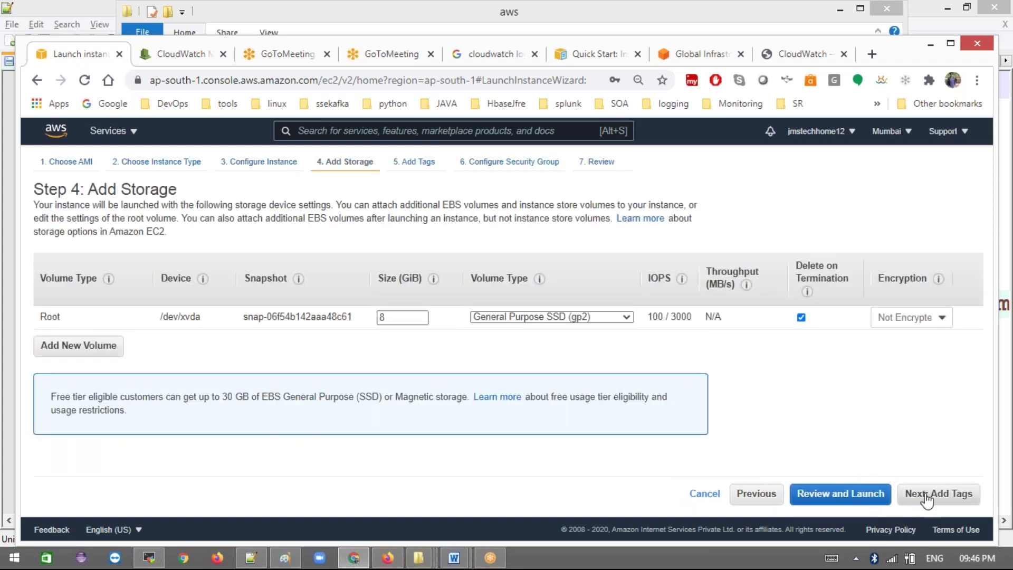
pyautogui.click(927, 498)
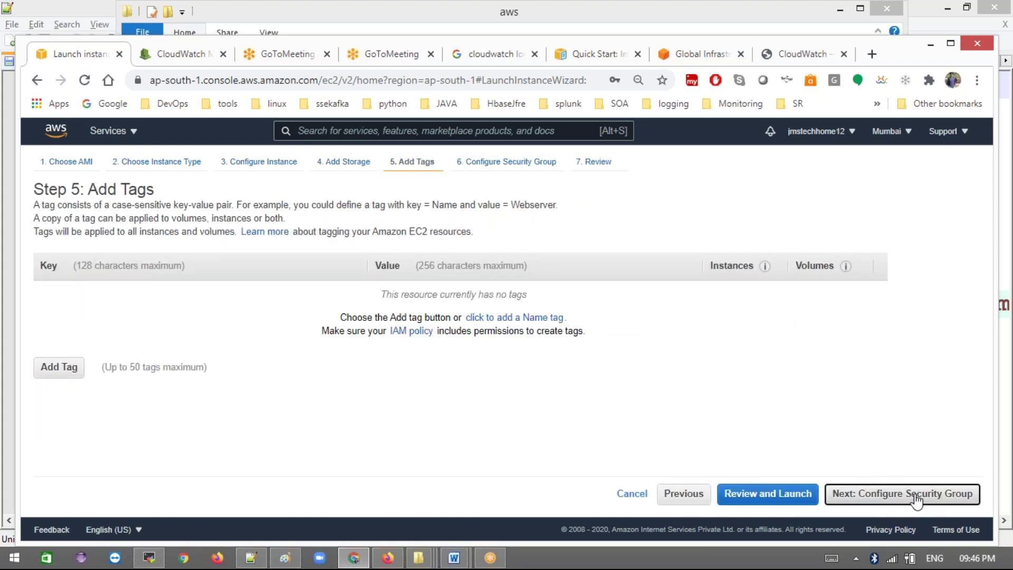
pyautogui.click(916, 500)
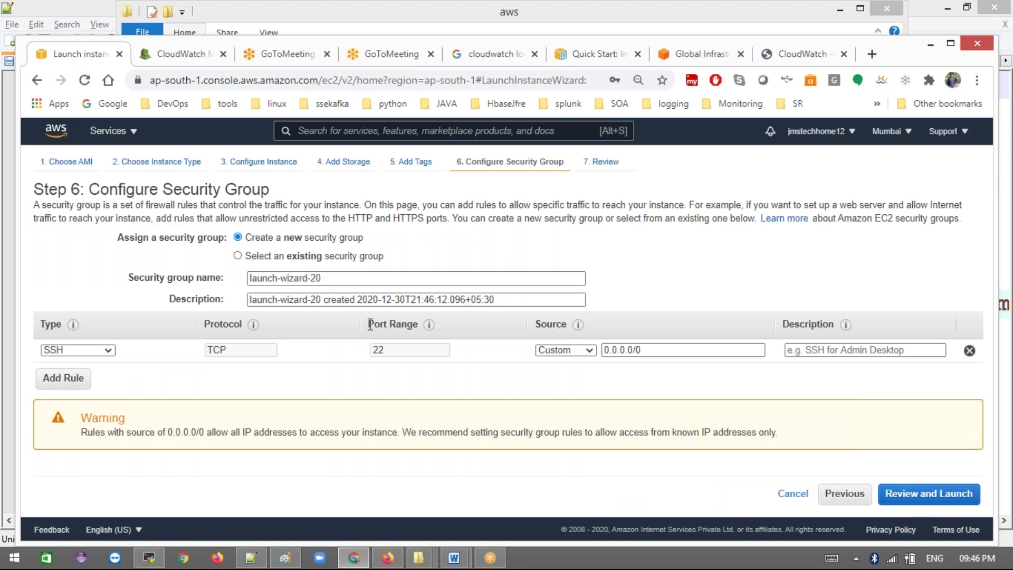
pyautogui.click(73, 390)
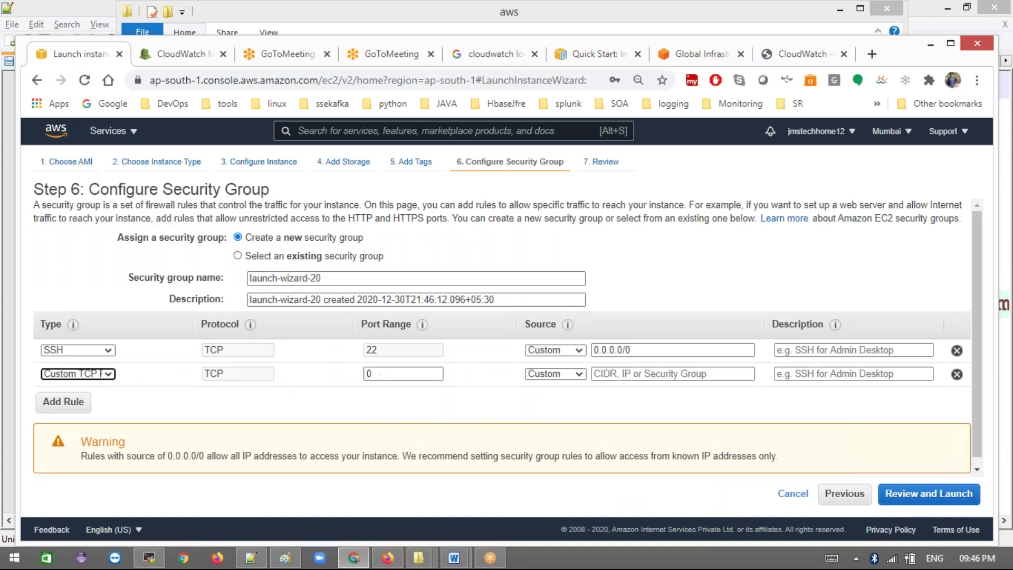
pyautogui.click(381, 374)
pyautogui.press('BackSpace')
pyautogui.write('80')
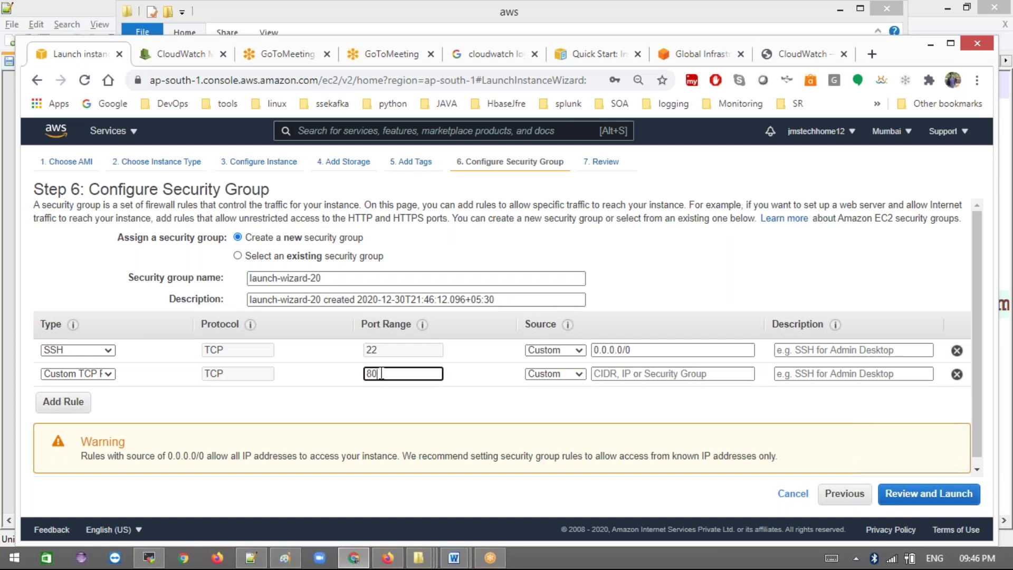
pyautogui.click(571, 376)
# - Review the configuration and launch the instances with the existing jmsth28 key pair, acknowledging access to its private key file
pyautogui.click(907, 502)
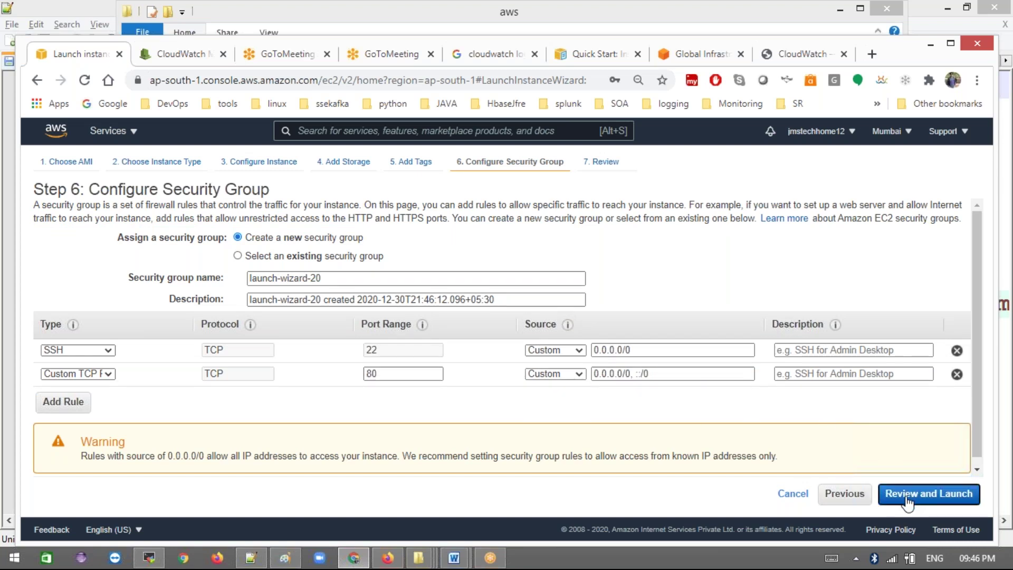
pyautogui.click(955, 493)
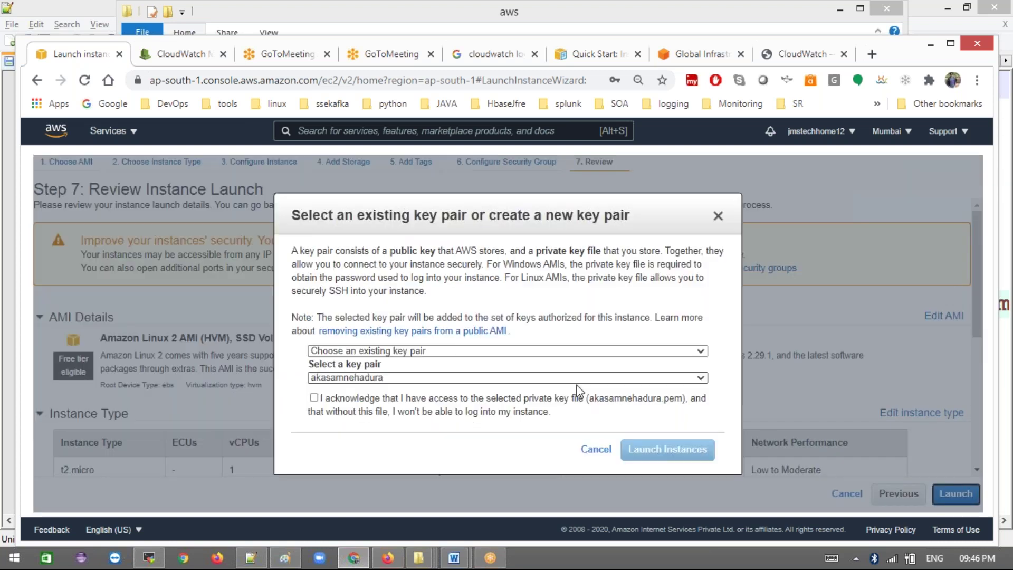
pyautogui.click(378, 377)
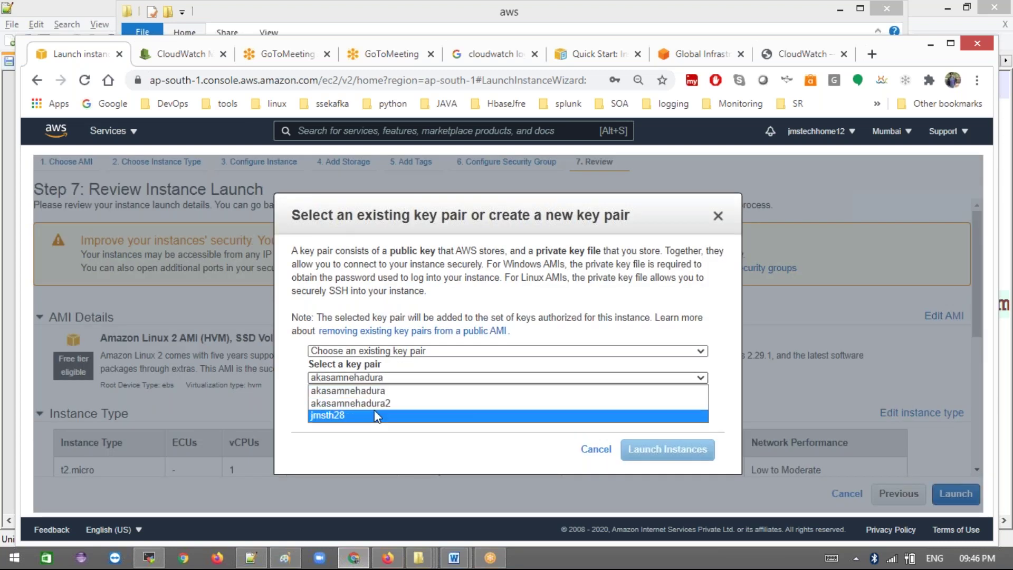
pyautogui.click(376, 416)
pyautogui.click(321, 401)
pyautogui.click(691, 451)
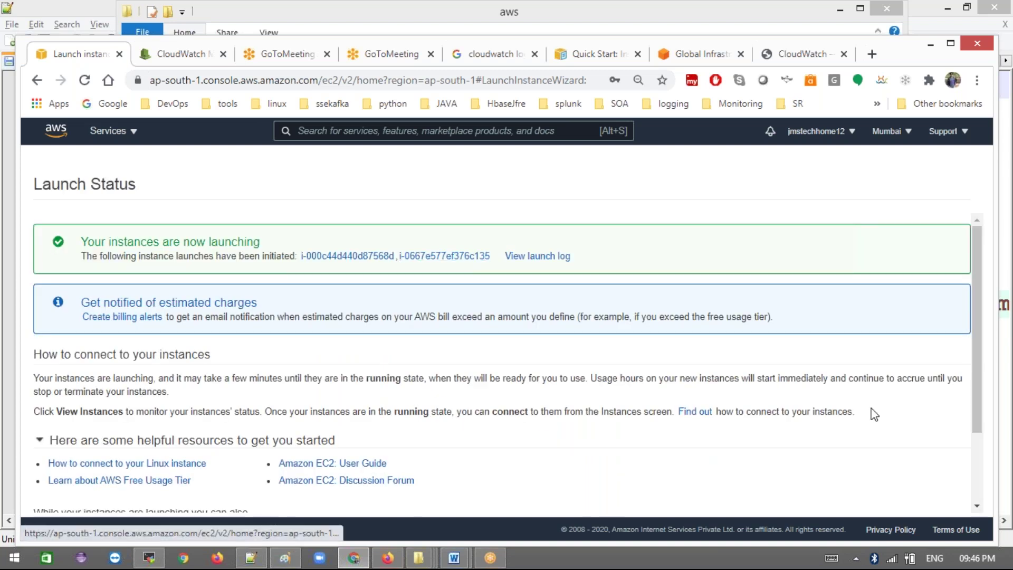
# - View the launched instances and name the two new unnamed ones app1 and app2
pyautogui.scroll(-2, 873, 412)
pyautogui.click(910, 500)
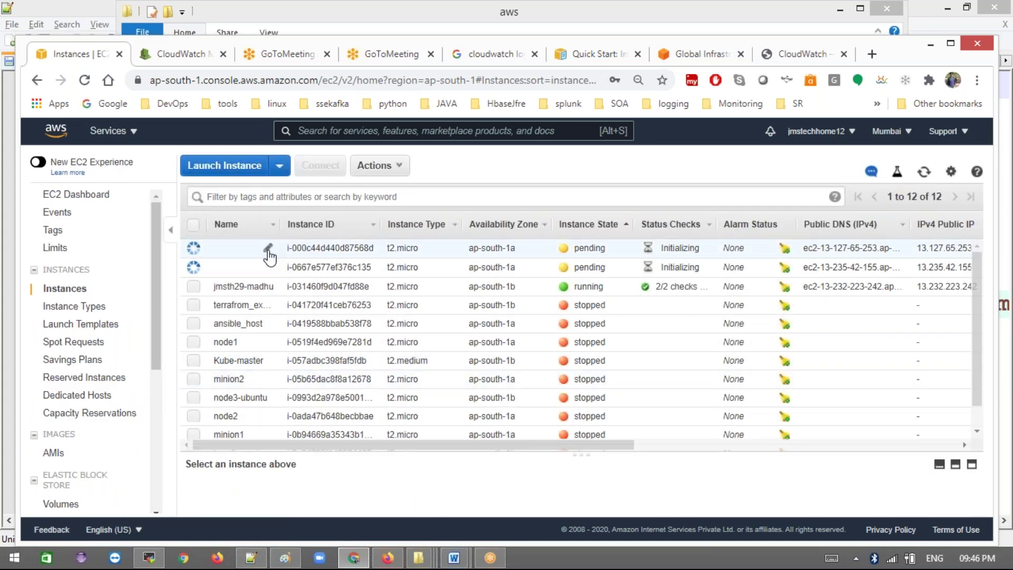
pyautogui.click(267, 250)
pyautogui.write('app1')
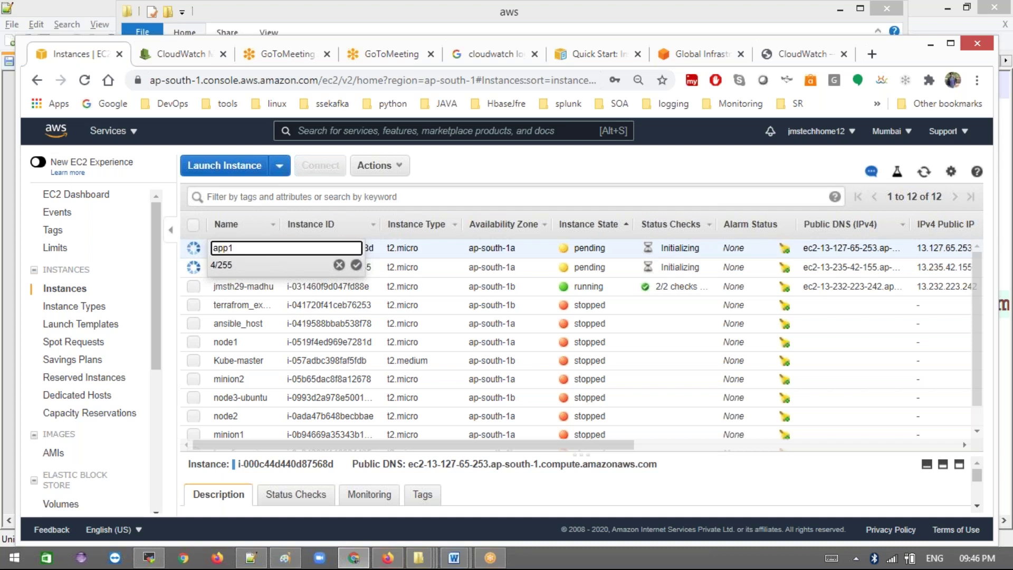
pyautogui.click(356, 265)
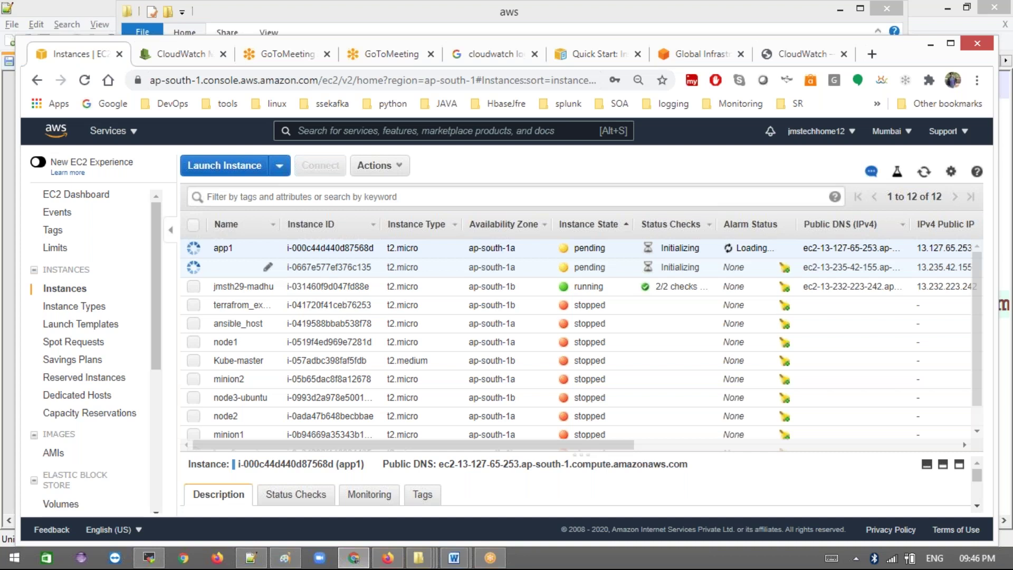
pyautogui.click(268, 267)
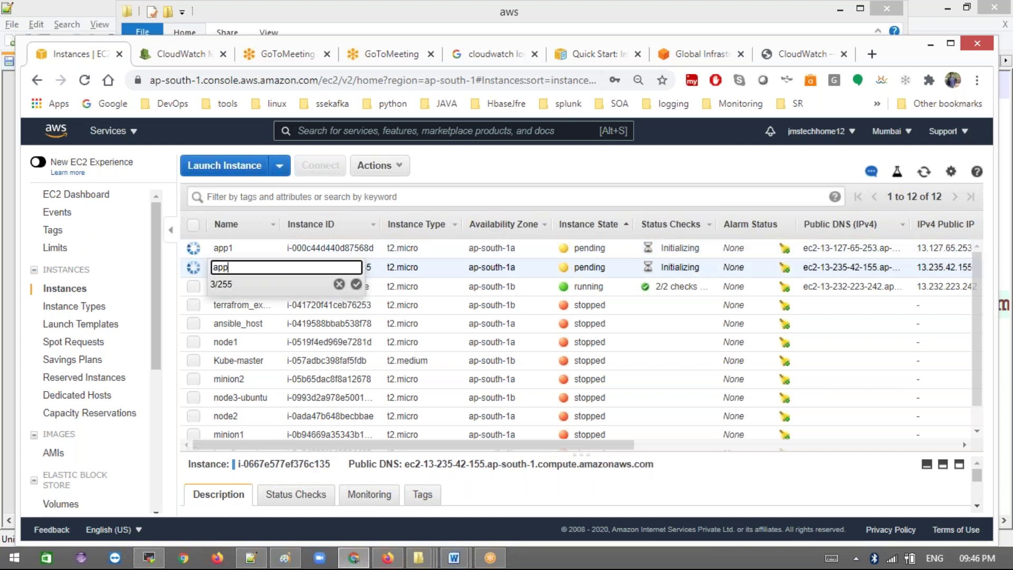
pyautogui.click(356, 284)
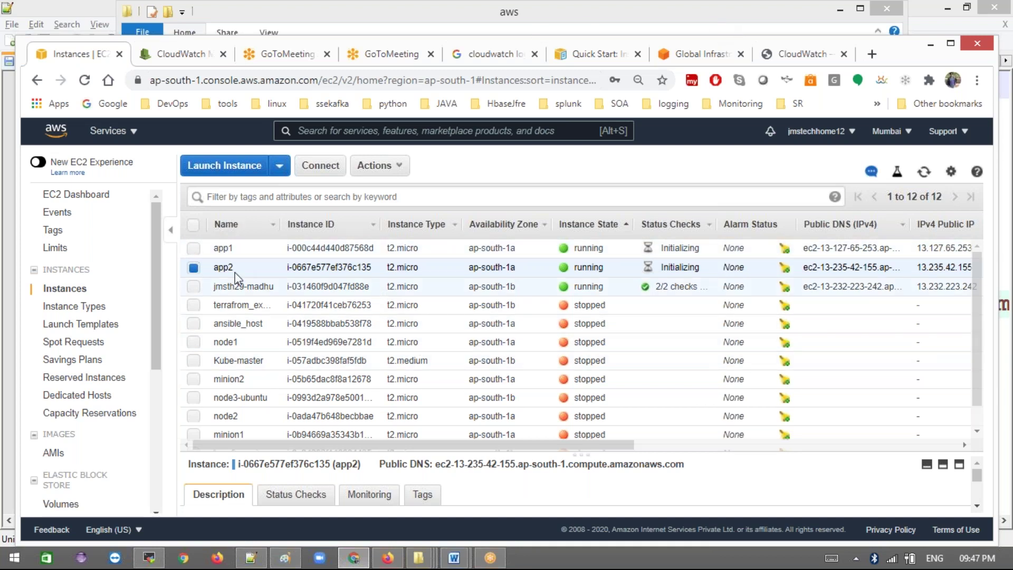
# - Copy app1's public DNS from its connection details and load that address in a new browser tab
pyautogui.click(193, 248)
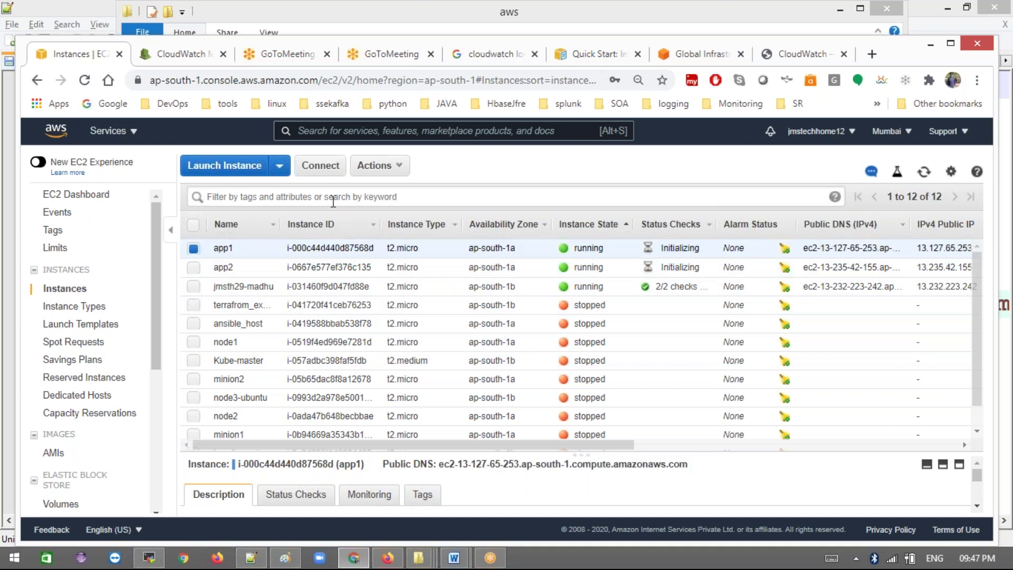
pyautogui.click(321, 168)
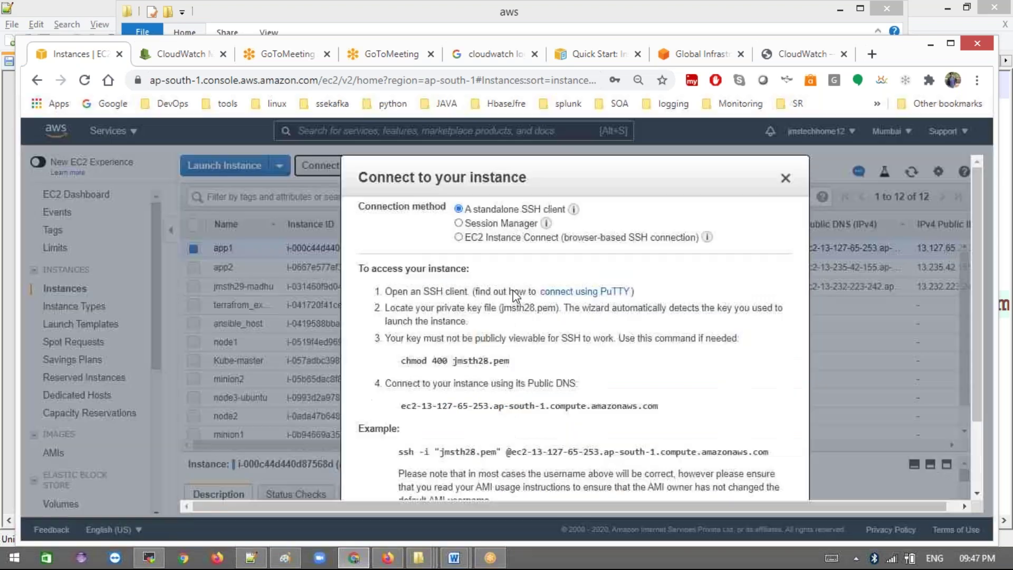
pyautogui.tripleClick(503, 455)
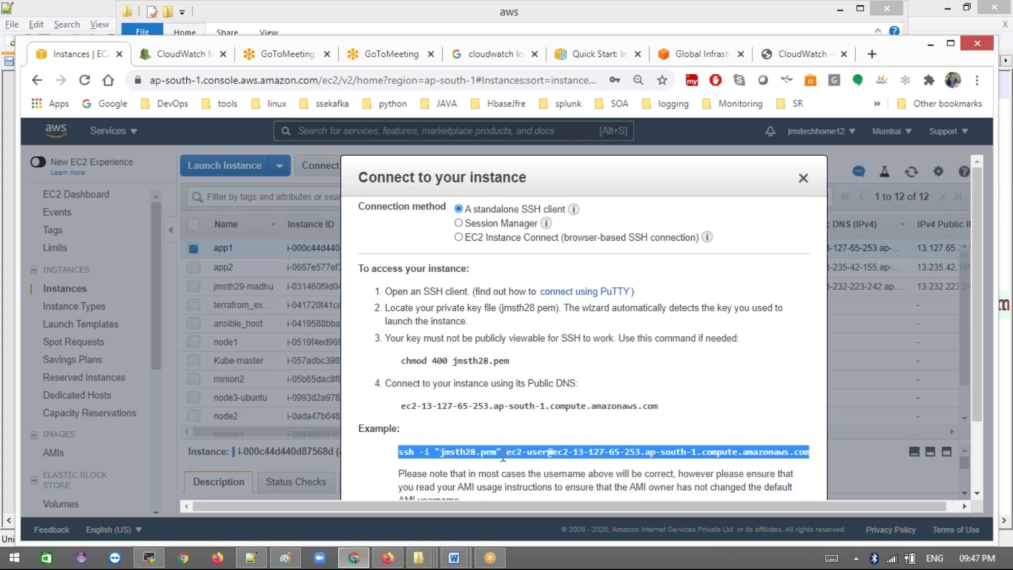
pyautogui.tripleClick(490, 403)
pyautogui.hotkey('ctrl', 'c')
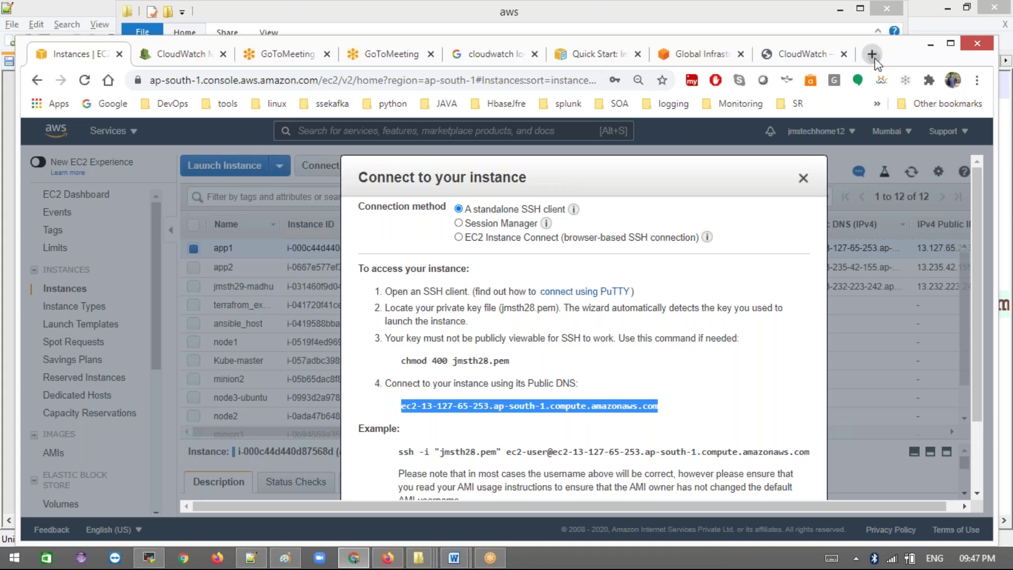
pyautogui.click(872, 54)
pyautogui.hotkey('ctrl', 'v')
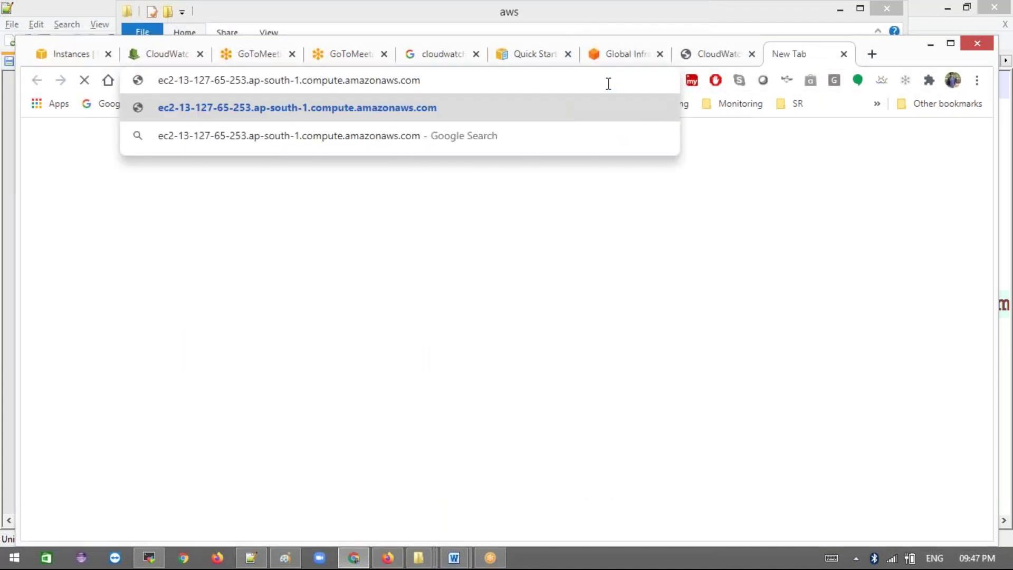
pyautogui.press('Return')
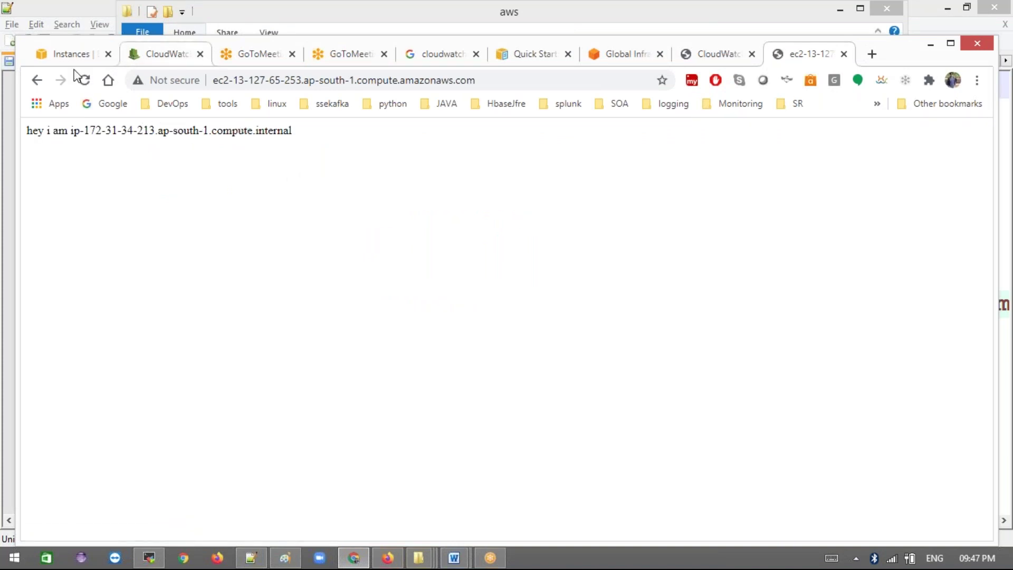
# - Close app1's connection details and load app2's public DNS address in another browser tab to read its page text
pyautogui.click(66, 55)
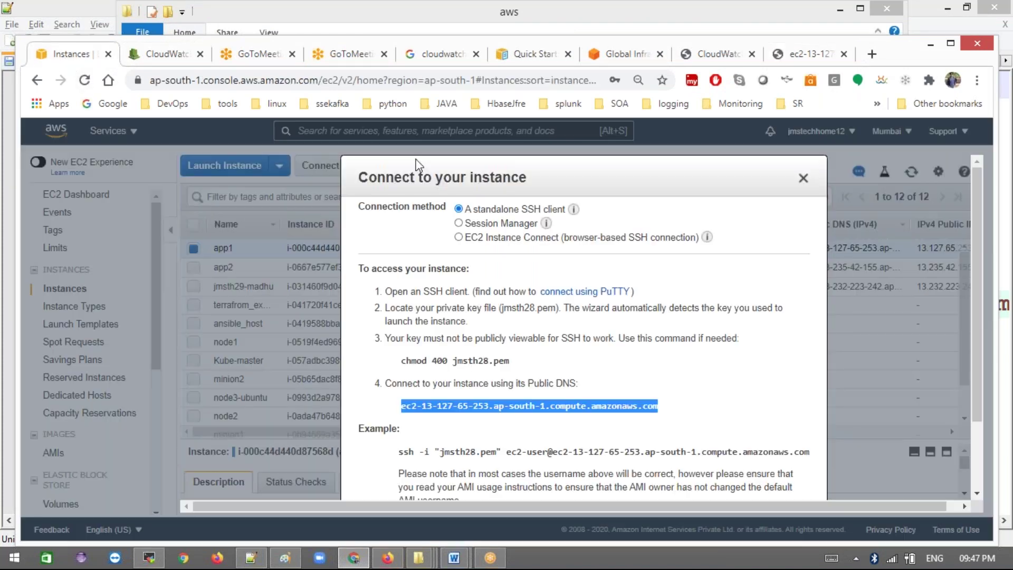
pyautogui.click(803, 178)
pyautogui.click(194, 267)
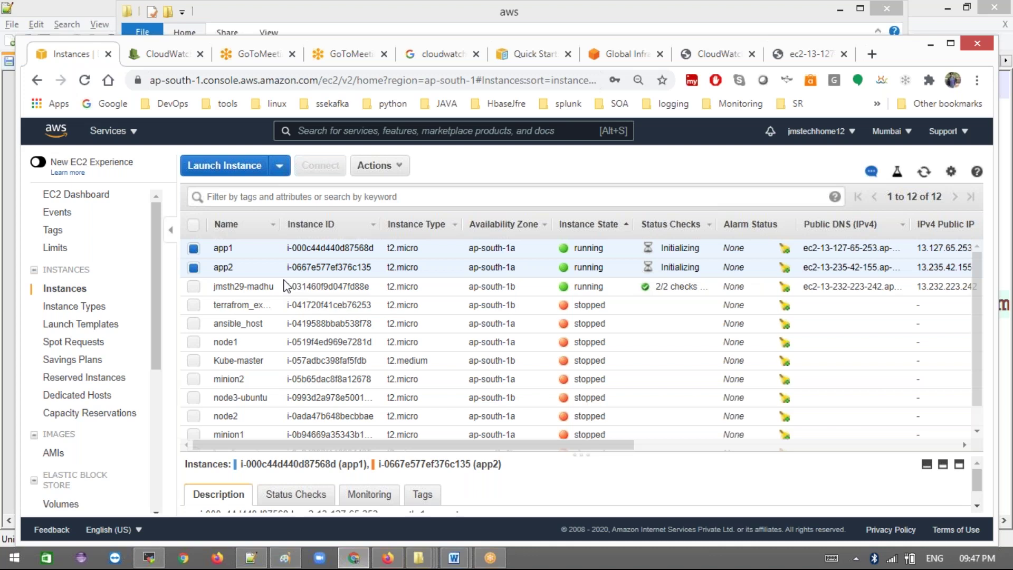
pyautogui.click(680, 267)
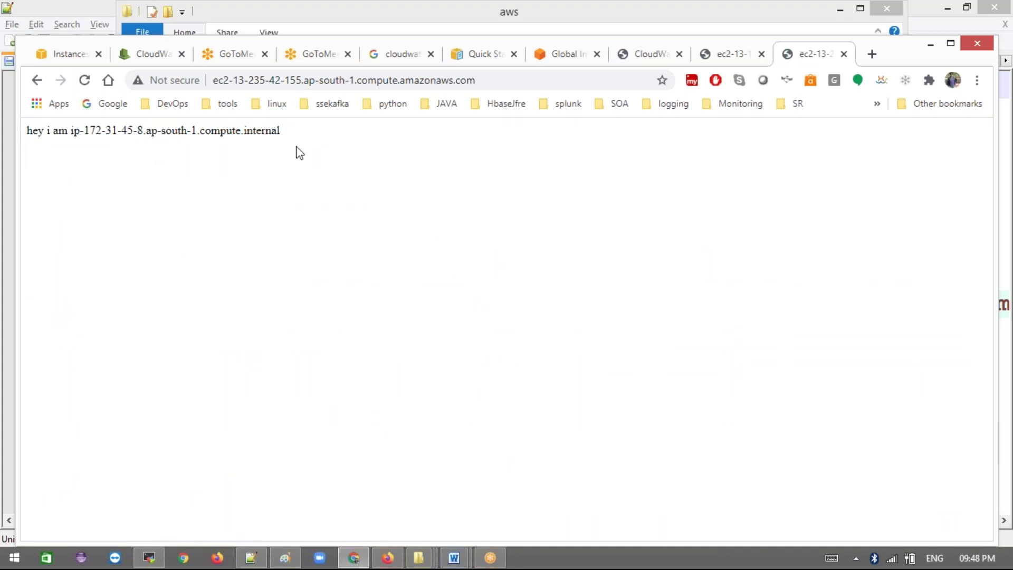
pyautogui.tripleClick(187, 133)
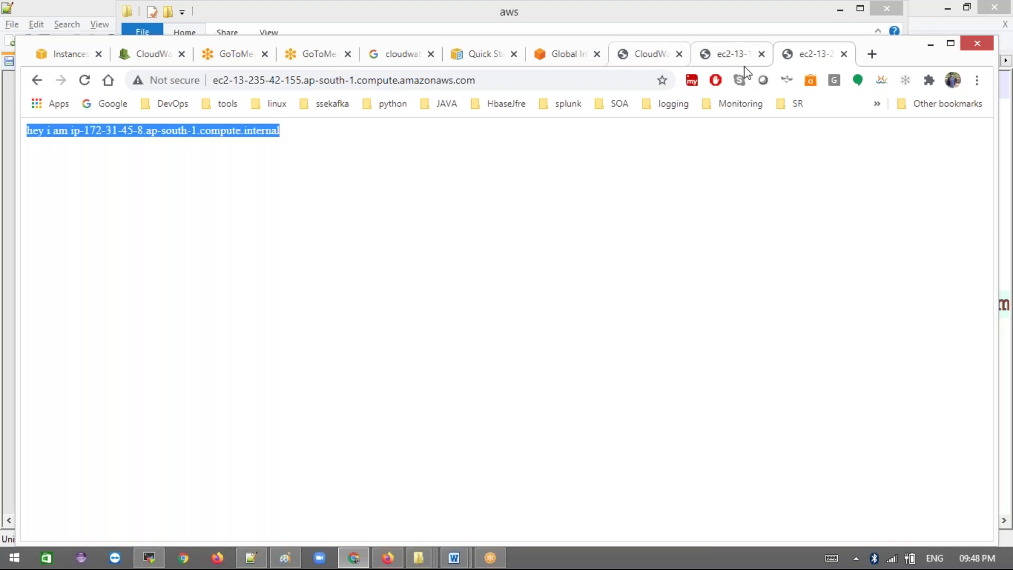
# - Compare the web pages served by app1 and app2, checking the internal hostname each one shows
pyautogui.click(730, 57)
pyautogui.click(815, 55)
pyautogui.click(744, 59)
pyautogui.click(825, 53)
pyautogui.click(739, 59)
pyautogui.click(800, 60)
pyautogui.click(754, 58)
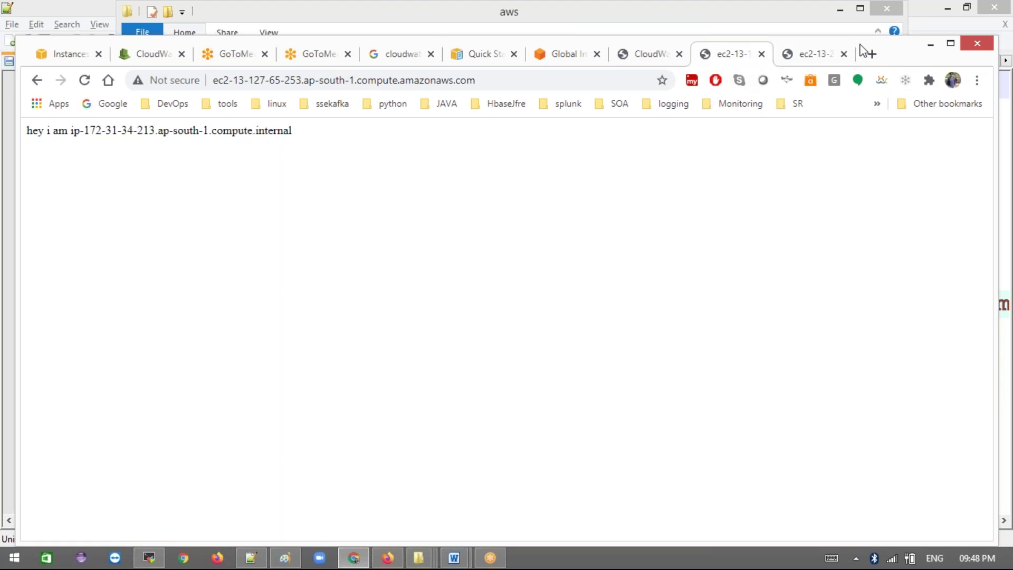
pyautogui.click(824, 59)
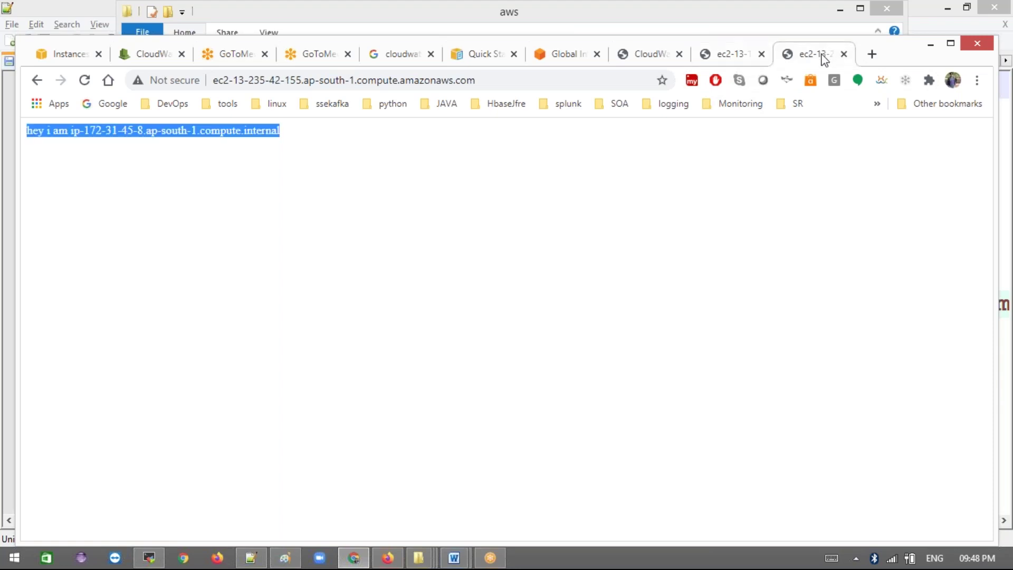
# - Return to the EC2 instances list and examine app1 and app2 by selecting them together and individually
pyautogui.click(138, 55)
pyautogui.click(59, 64)
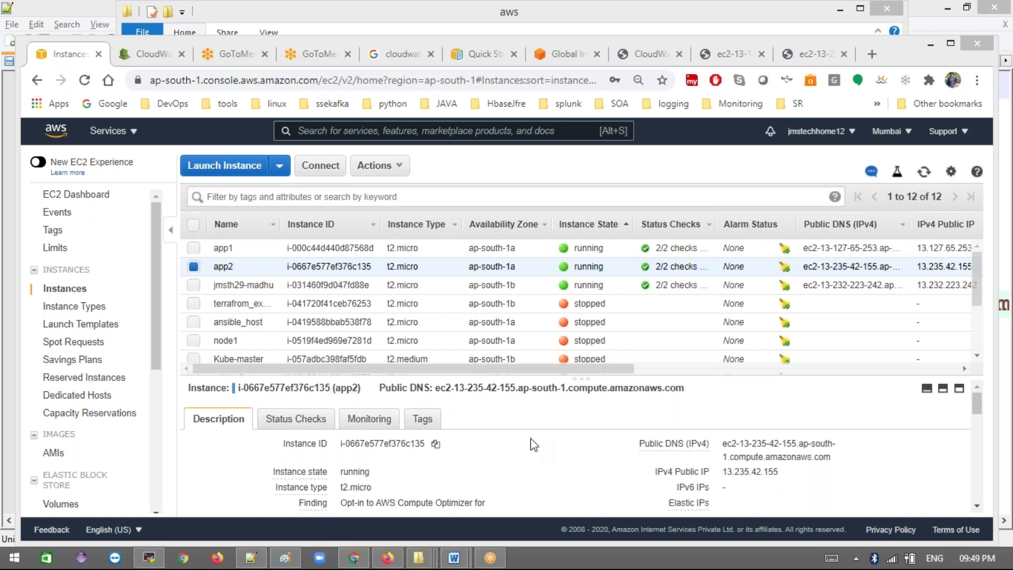
pyautogui.click(196, 266)
pyautogui.click(193, 248)
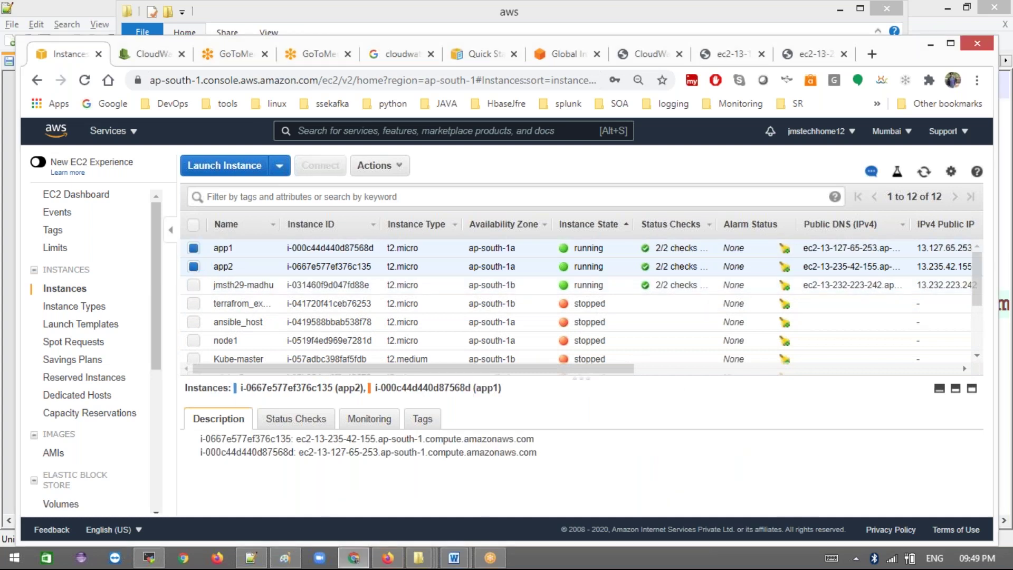
pyautogui.click(194, 266)
pyautogui.click(193, 247)
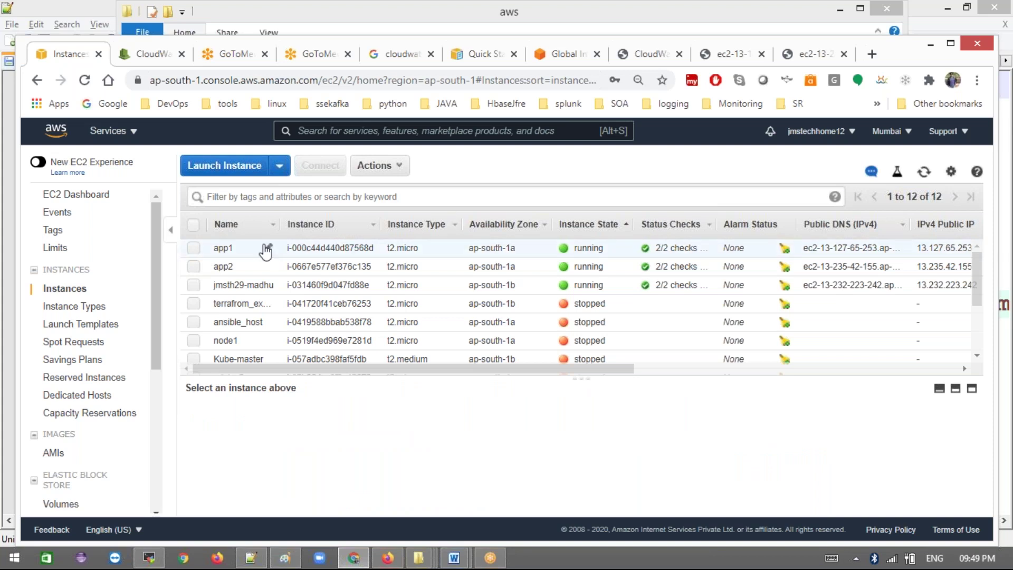
pyautogui.click(195, 249)
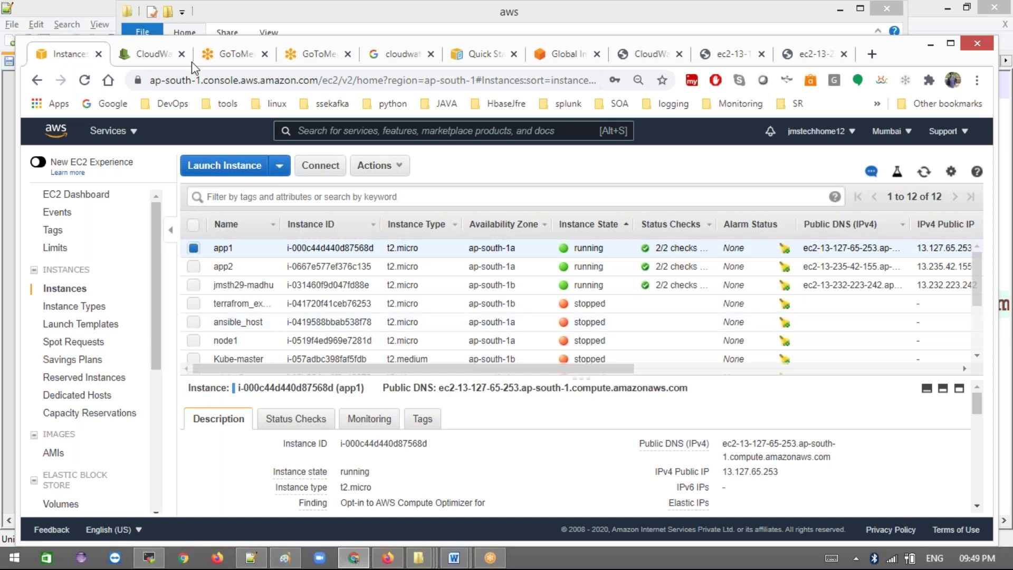
# - Go to the EC2 load balancers and start creating an Application Load Balancer
pyautogui.moveTo(155, 316); pyautogui.dragTo(133, 462)
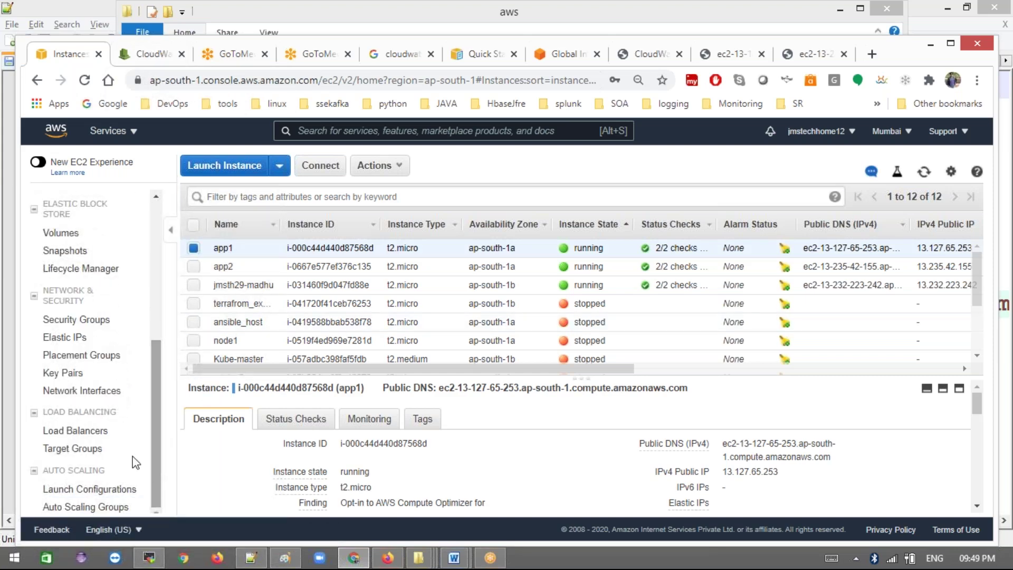
pyautogui.click(88, 430)
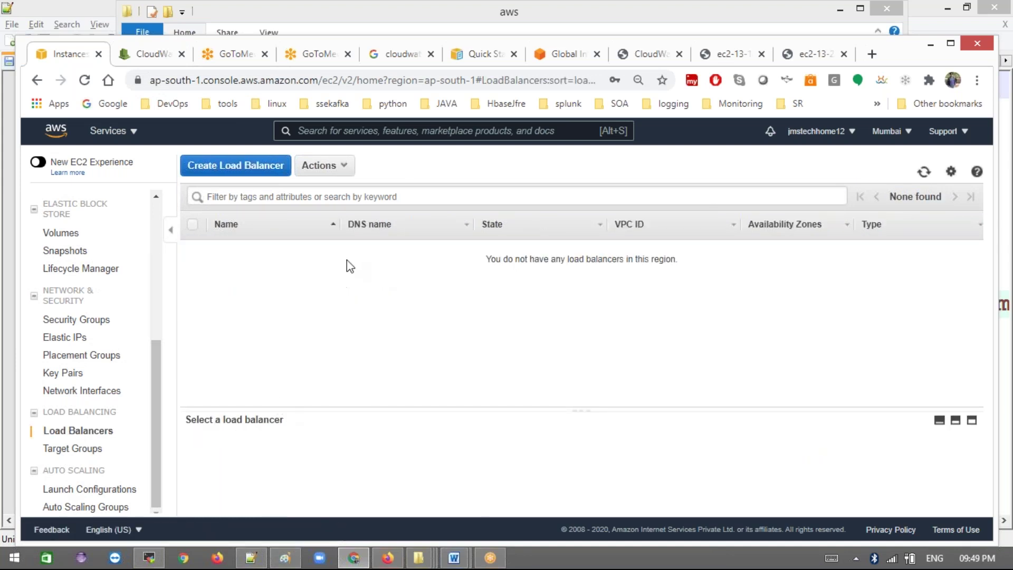
pyautogui.click(270, 180)
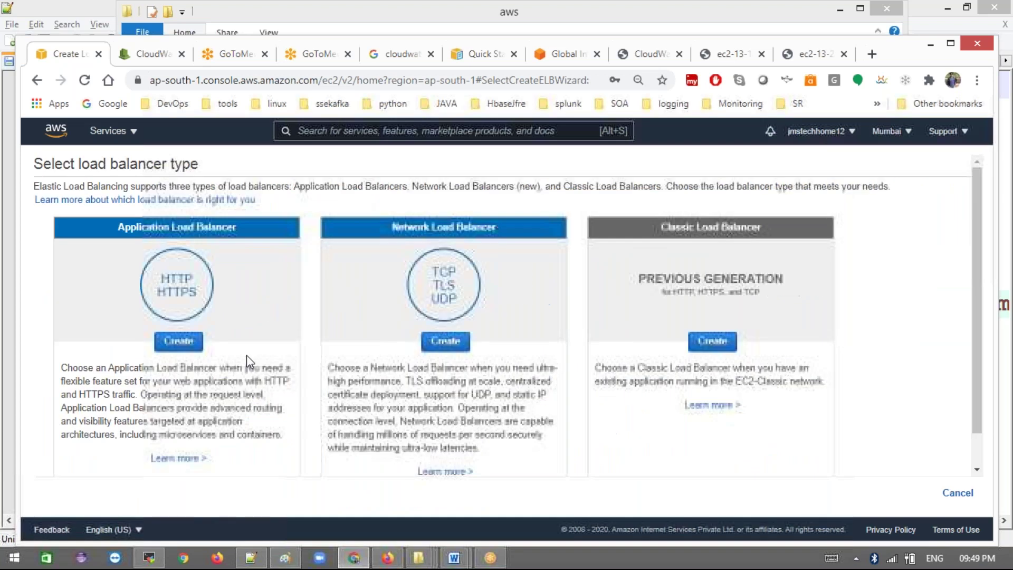
pyautogui.click(178, 344)
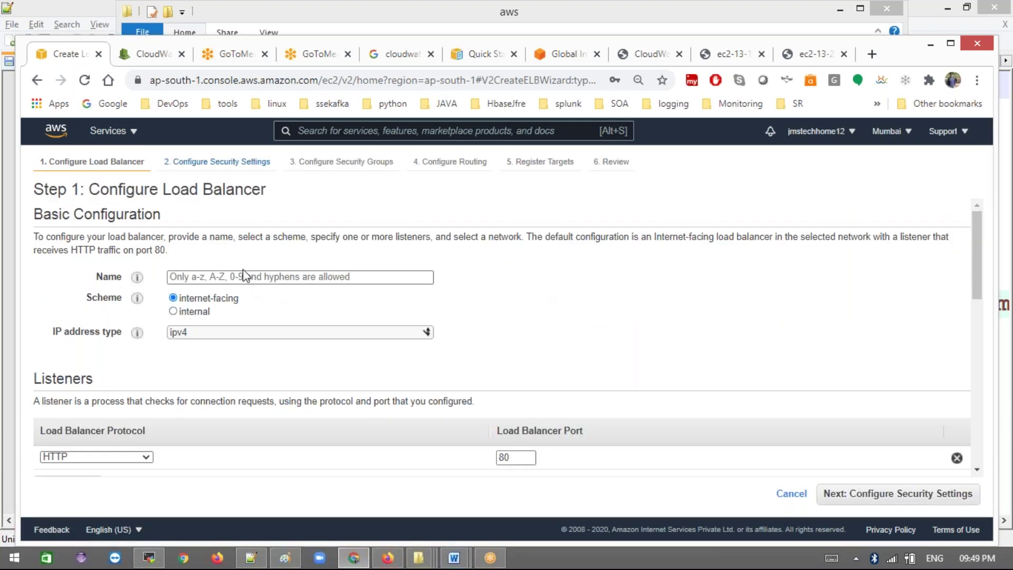
# - Name the load balancer jmslb, keeping the internet-facing scheme and the ipv4 address type
pyautogui.click(230, 276)
pyautogui.write('jm')
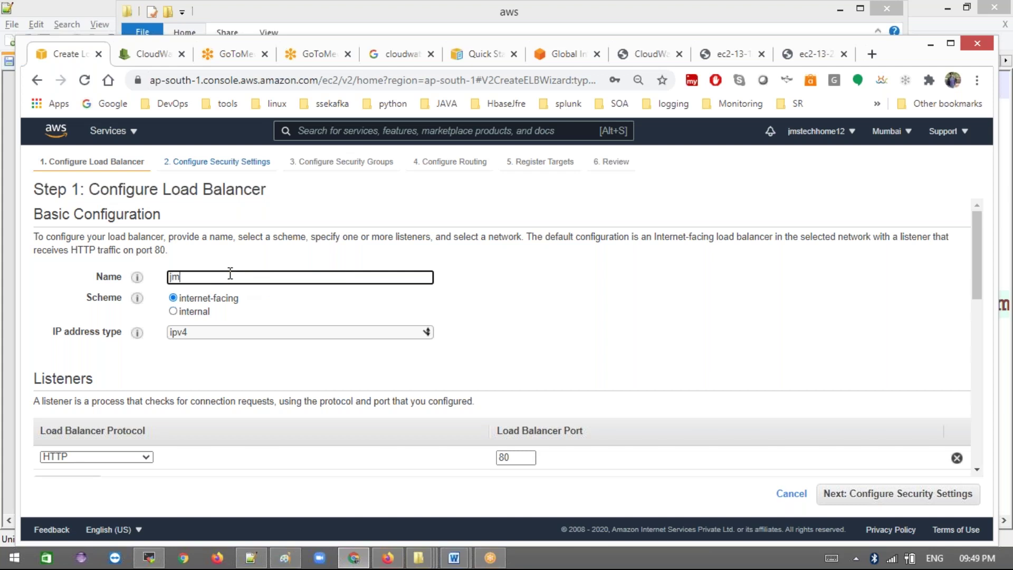
pyautogui.write('slb')
pyautogui.scroll(-1, 332, 293)
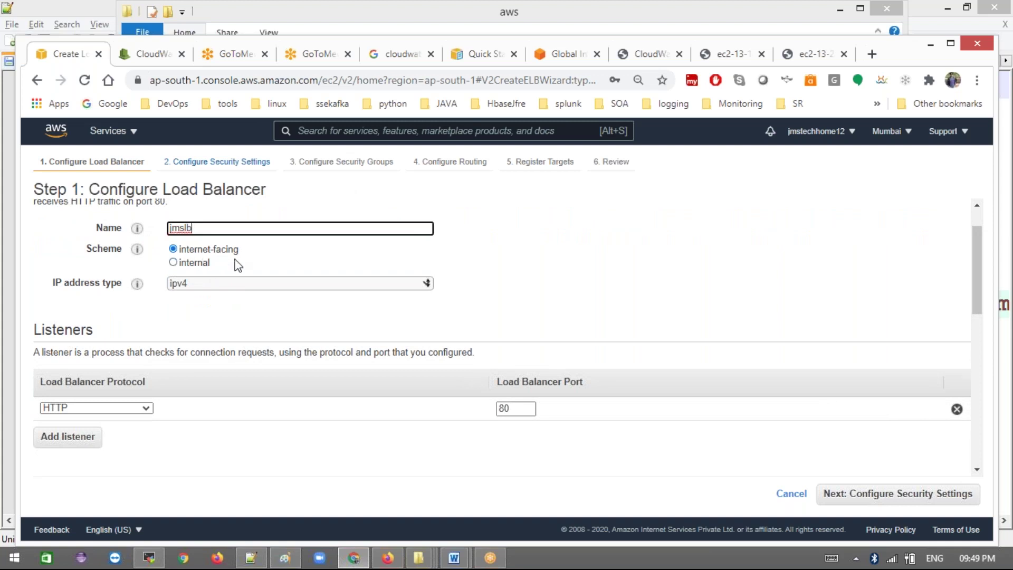
pyautogui.scroll(-1, 235, 265)
pyautogui.click(212, 236)
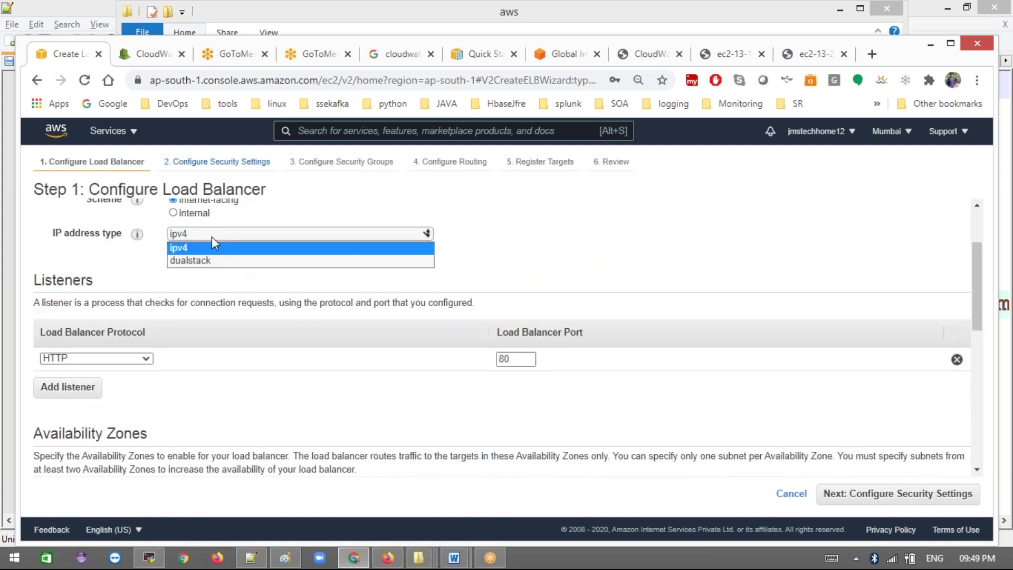
pyautogui.click(211, 242)
# - Add a second listener row, look at its available protocols, and remove the row without choosing one
pyautogui.scroll(-1, 334, 264)
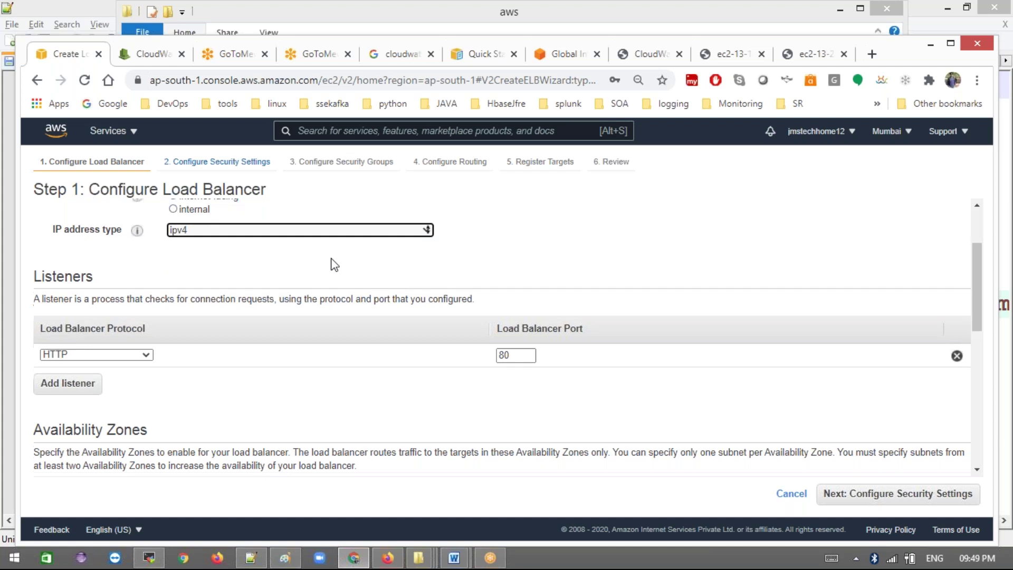
pyautogui.scroll(-1, 333, 263)
pyautogui.scroll(-2, 528, 312)
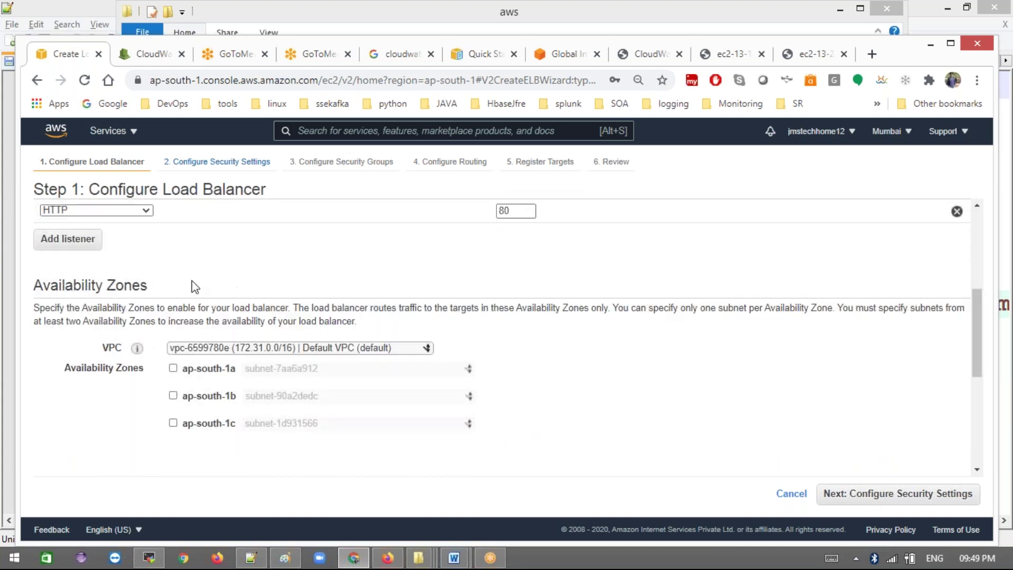
pyautogui.rightClick(194, 287)
pyautogui.click(63, 242)
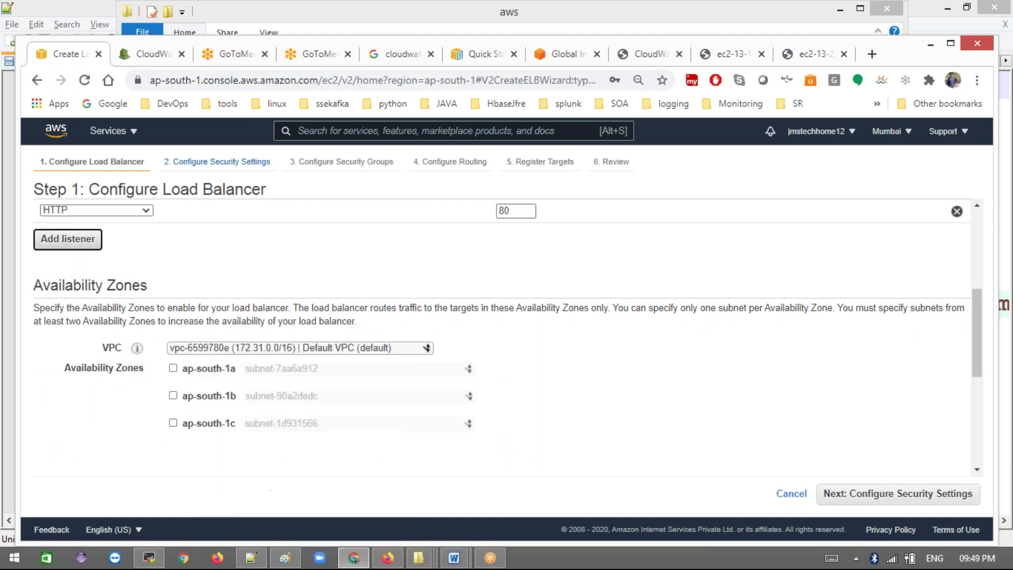
pyautogui.click(63, 242)
pyautogui.click(118, 233)
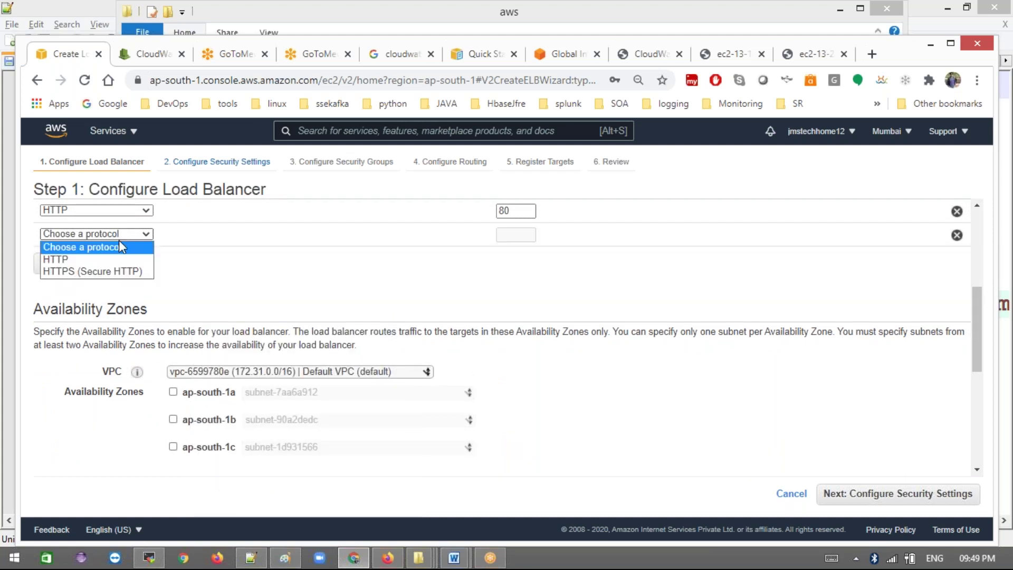
pyautogui.click(330, 282)
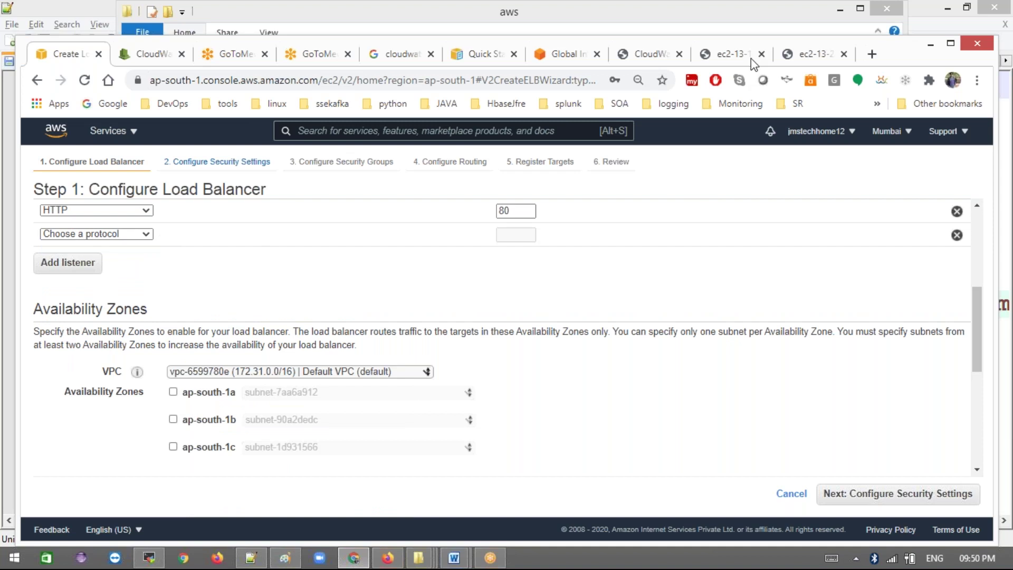
pyautogui.click(956, 236)
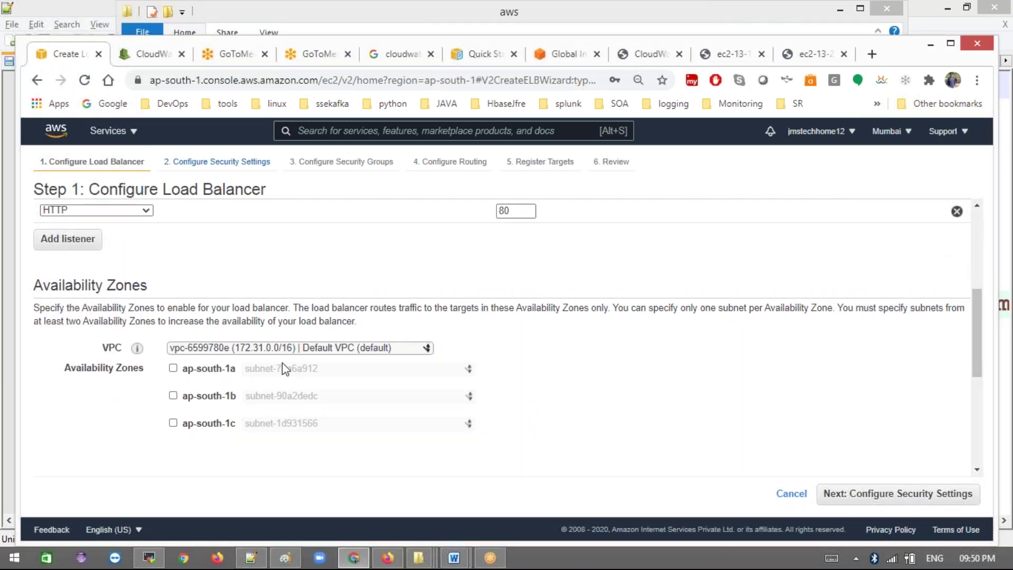
# - Enable availability zones ap-south-1a and ap-south-1b in the default VPC and review the add-on services section
pyautogui.scroll(-1, 283, 366)
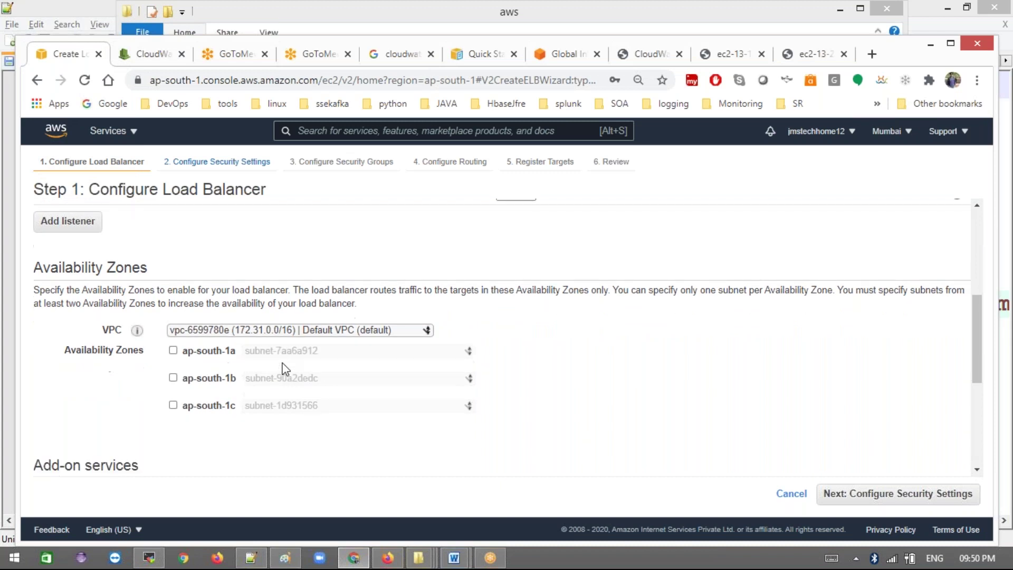
pyautogui.click(173, 318)
pyautogui.click(173, 365)
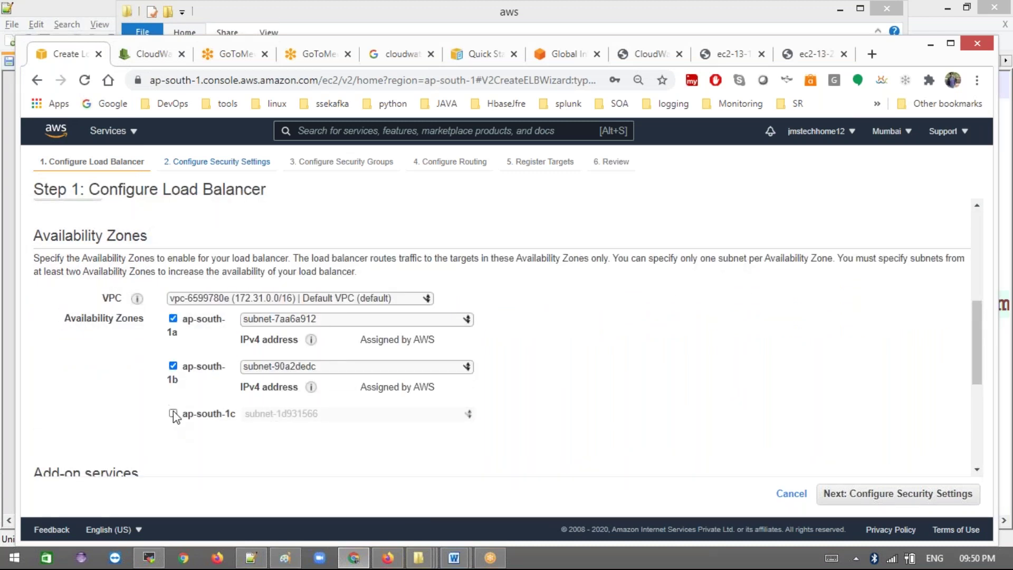
pyautogui.scroll(-1, 352, 391)
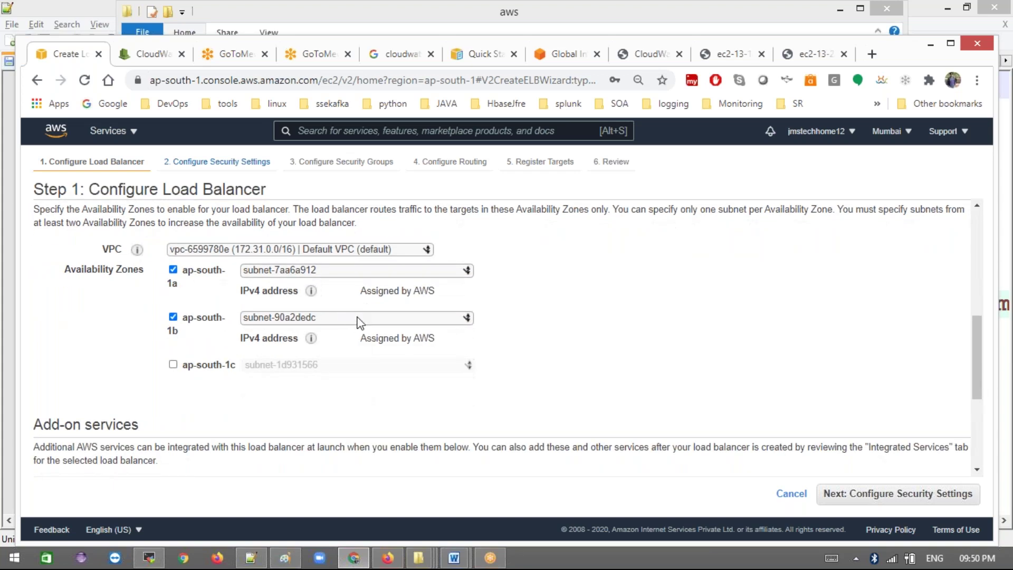
pyautogui.scroll(-4, 364, 339)
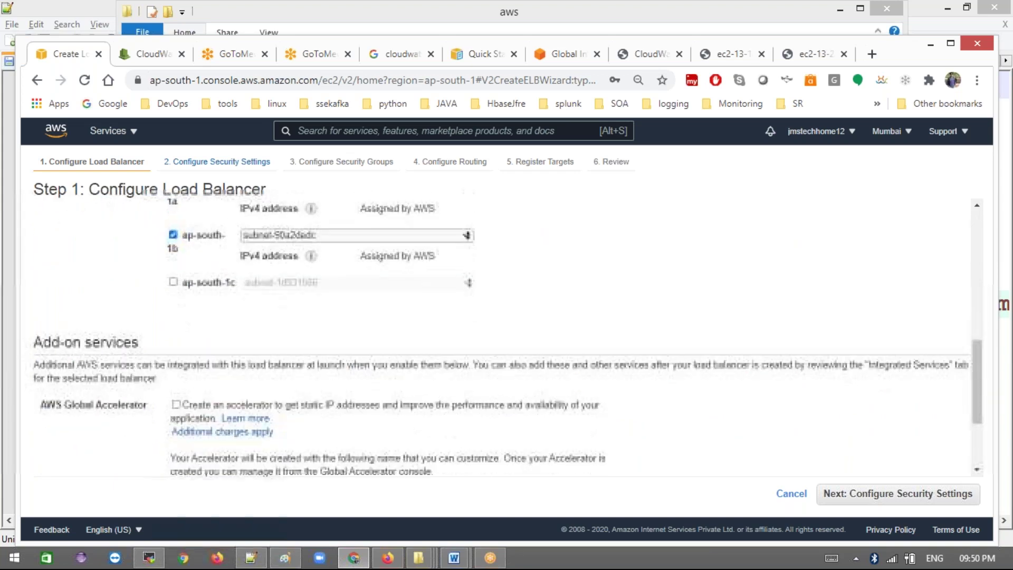
pyautogui.scroll(1, 144, 321)
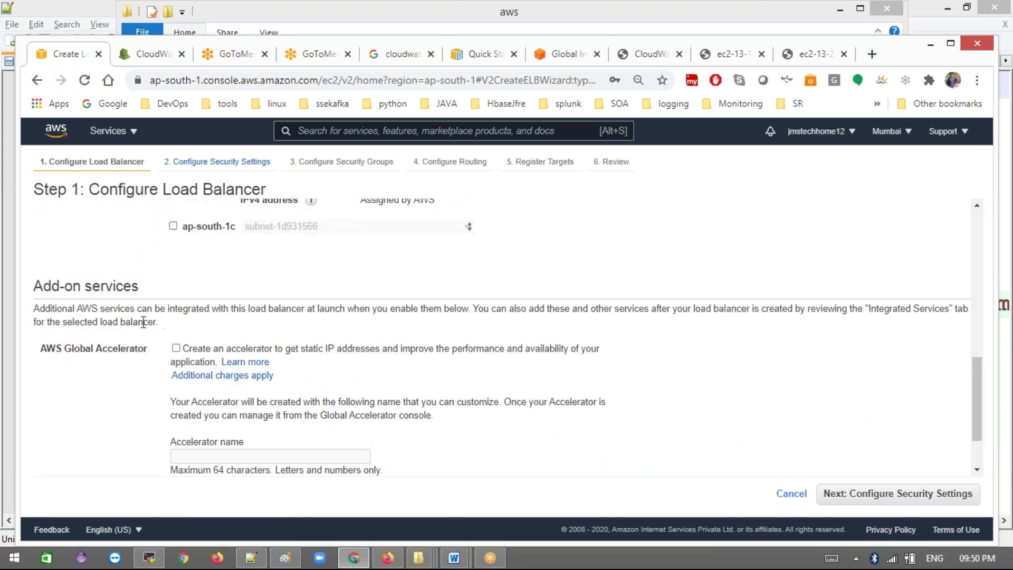
# - Examine the availability zones, Global Accelerator add-on and tags sections of the load balancer configuration
pyautogui.scroll(-1, 259, 349)
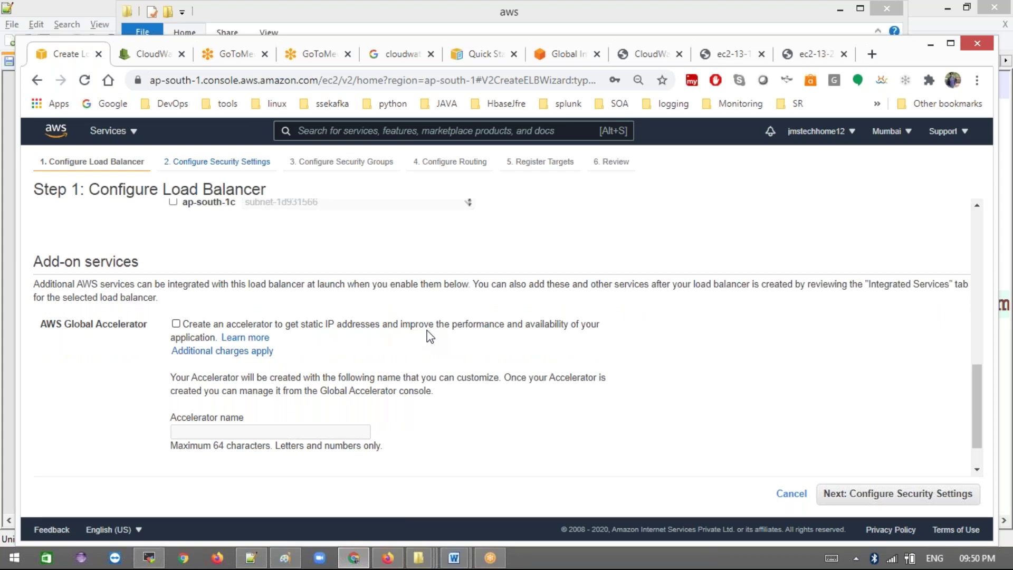
pyautogui.moveTo(411, 327); pyautogui.dragTo(614, 337)
pyautogui.click(617, 340)
pyautogui.scroll(-1, 626, 342)
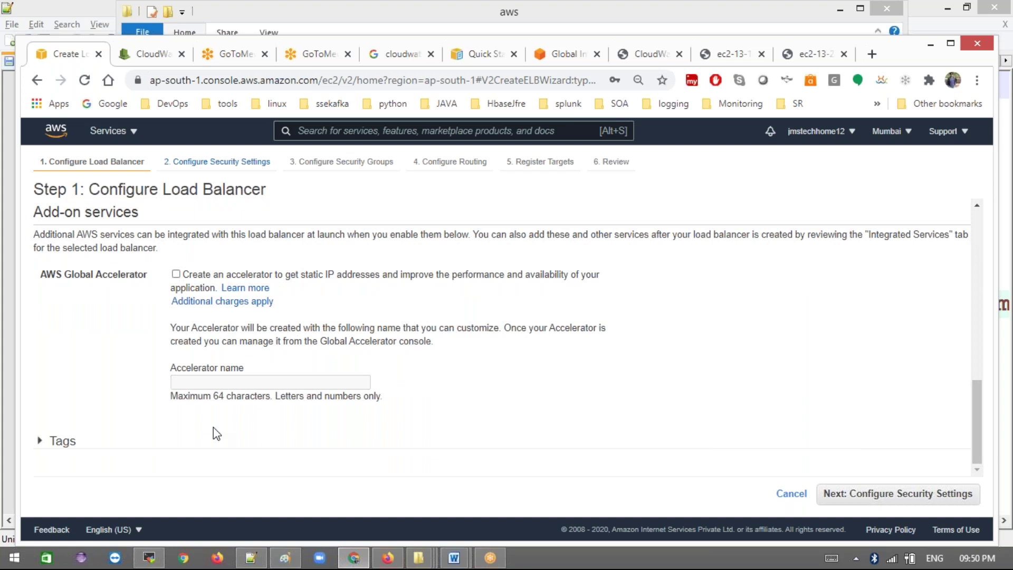
pyautogui.click(39, 446)
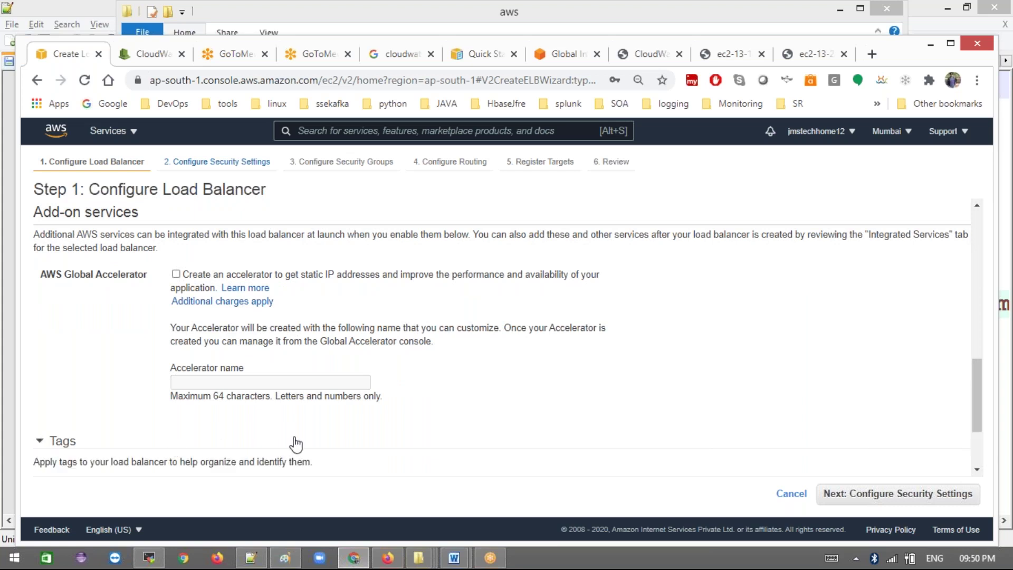
pyautogui.scroll(-2, 293, 443)
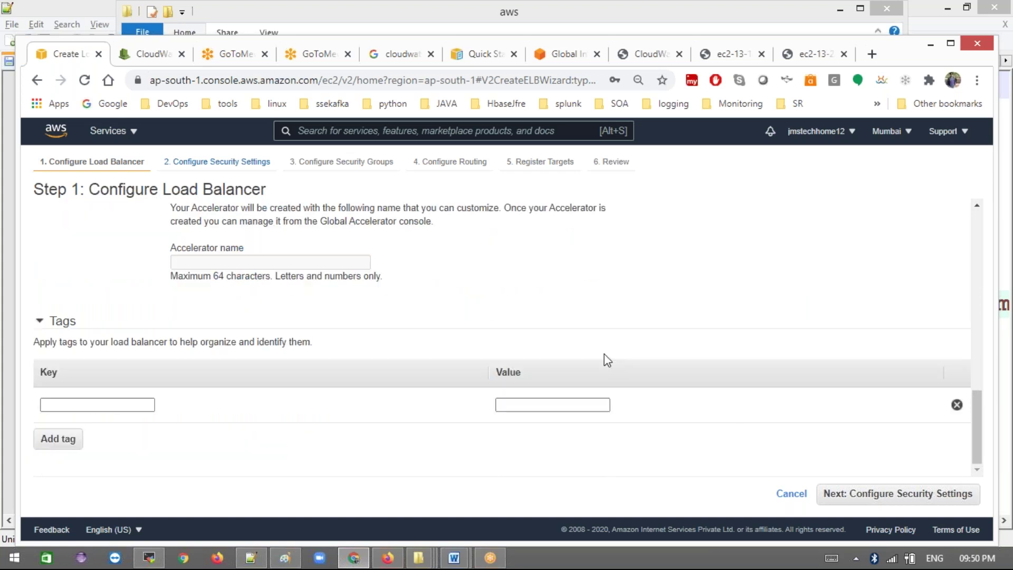
pyautogui.scroll(10, 605, 357)
pyautogui.scroll(-3, 607, 360)
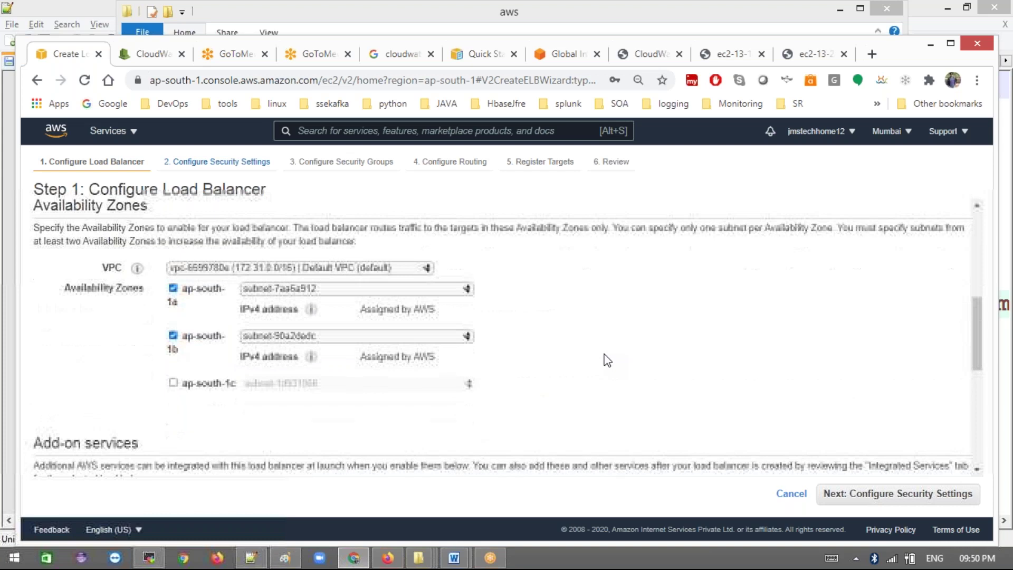
pyautogui.scroll(-5, 607, 360)
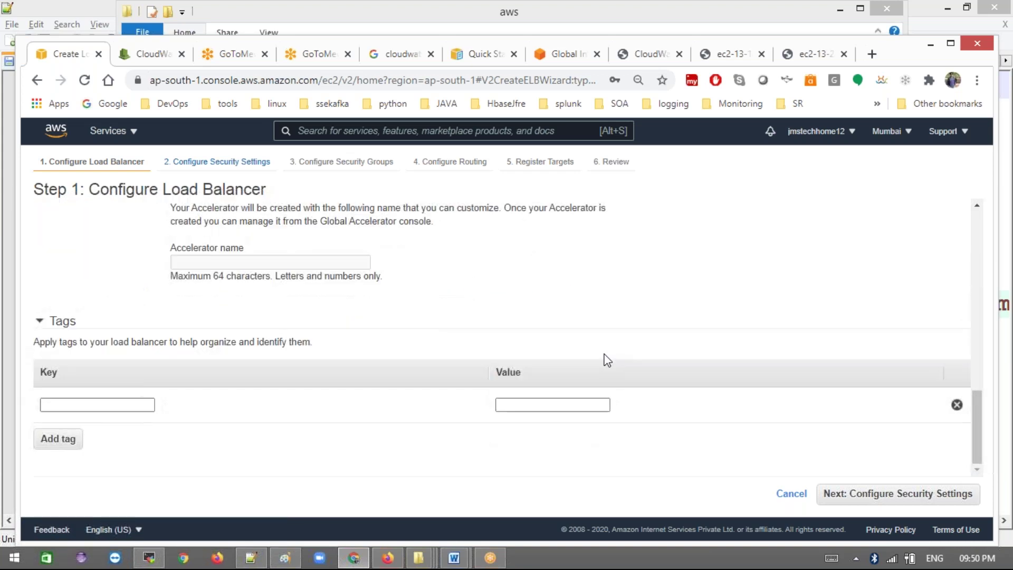
# - Proceed through the security settings and keep the existing default VPC security group, continuing to the routing configuration
pyautogui.click(878, 499)
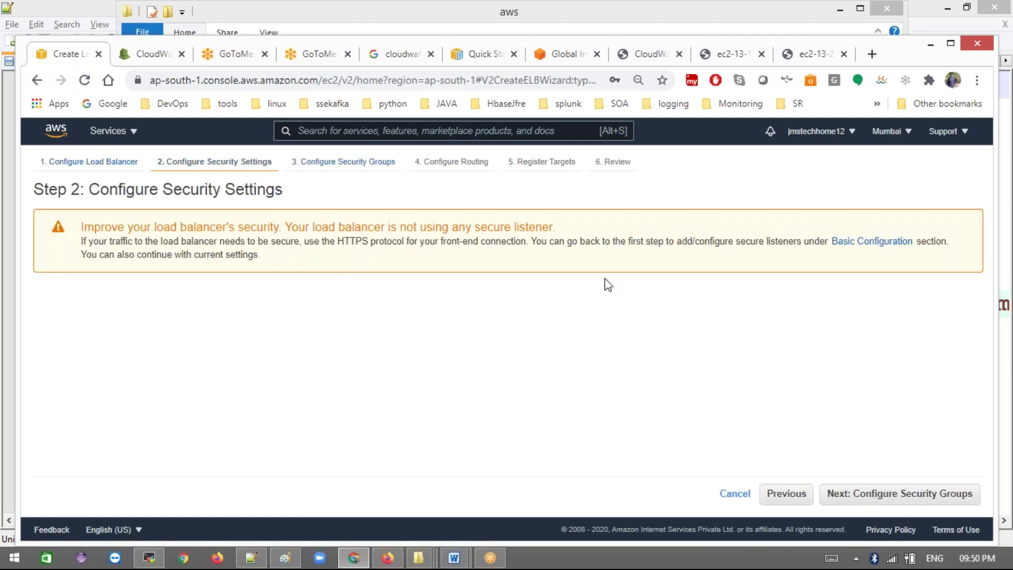
pyautogui.click(867, 493)
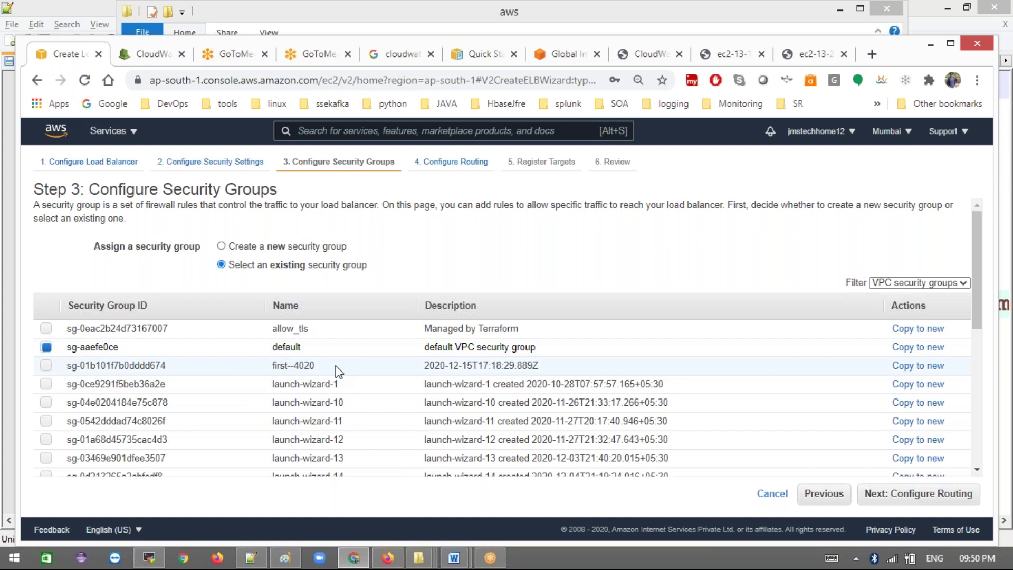
pyautogui.scroll(-5, 336, 365)
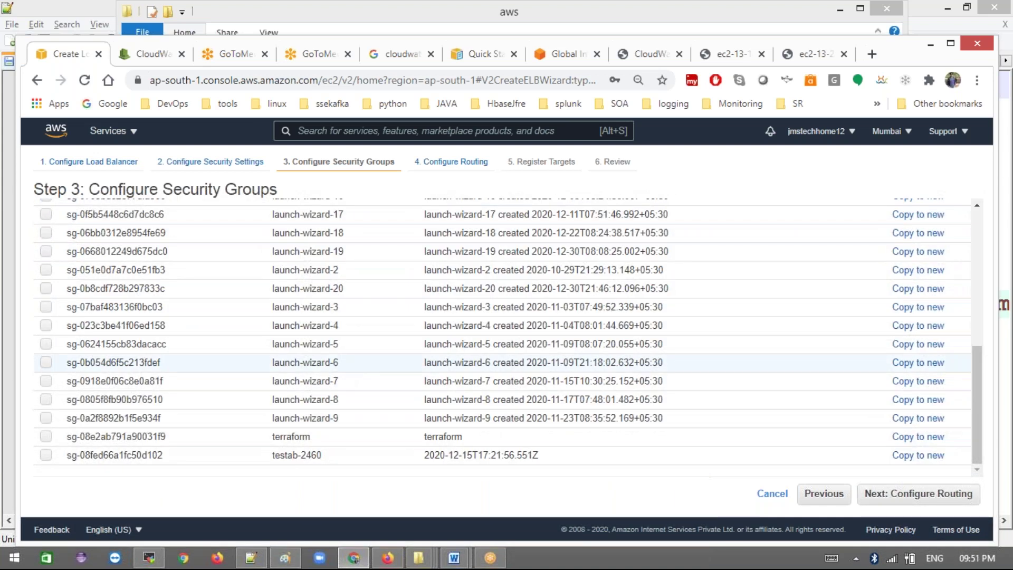
pyautogui.scroll(5, 554, 372)
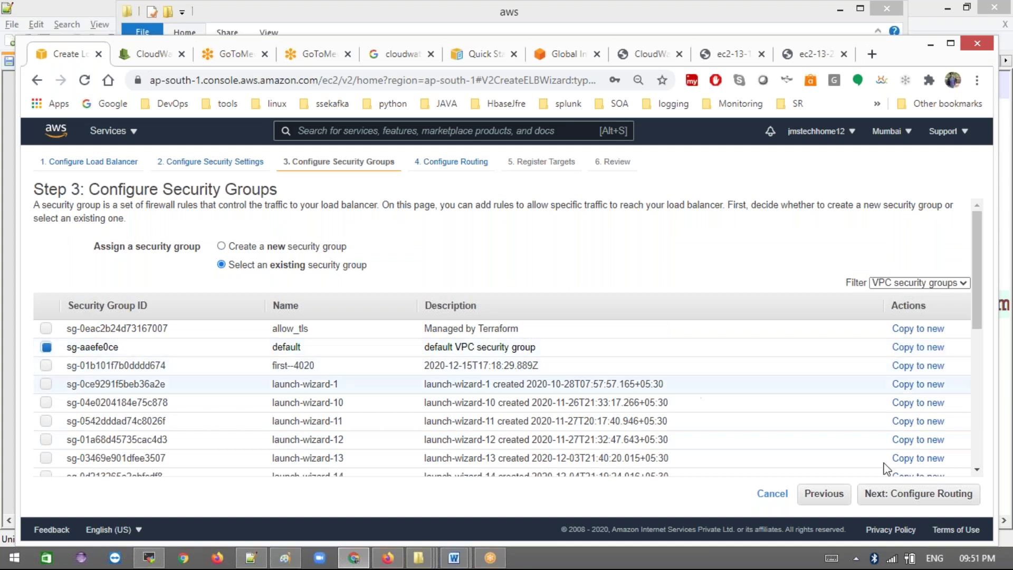
pyautogui.click(915, 497)
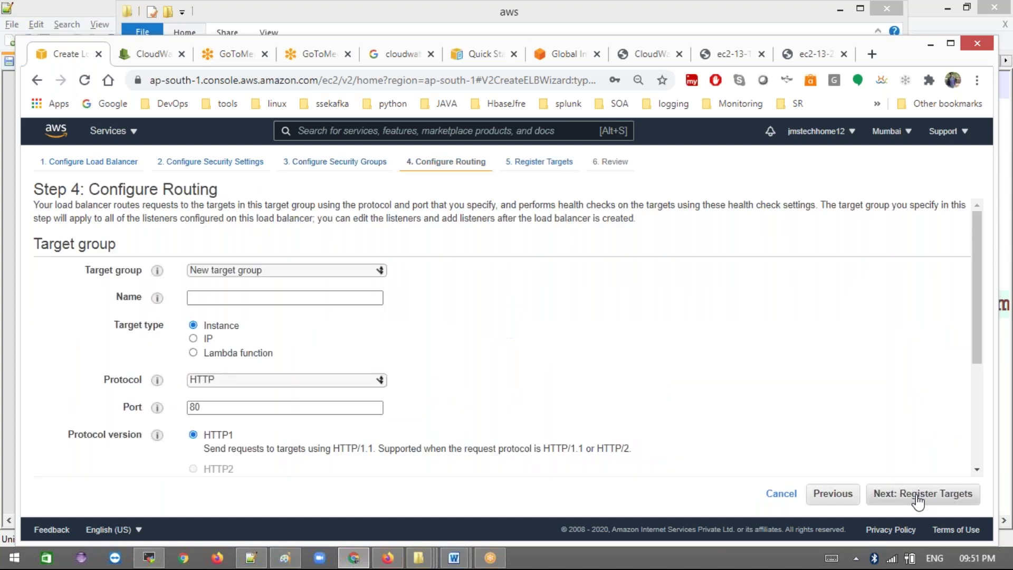
# - Name the new target group jms-tg
pyautogui.scroll(-1, 420, 368)
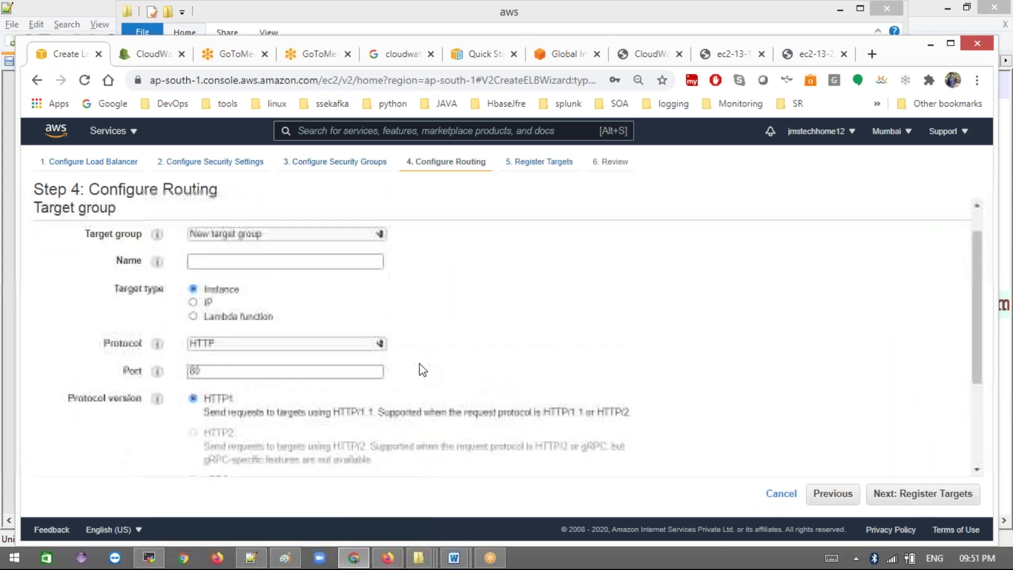
pyautogui.scroll(1, 419, 368)
pyautogui.click(248, 298)
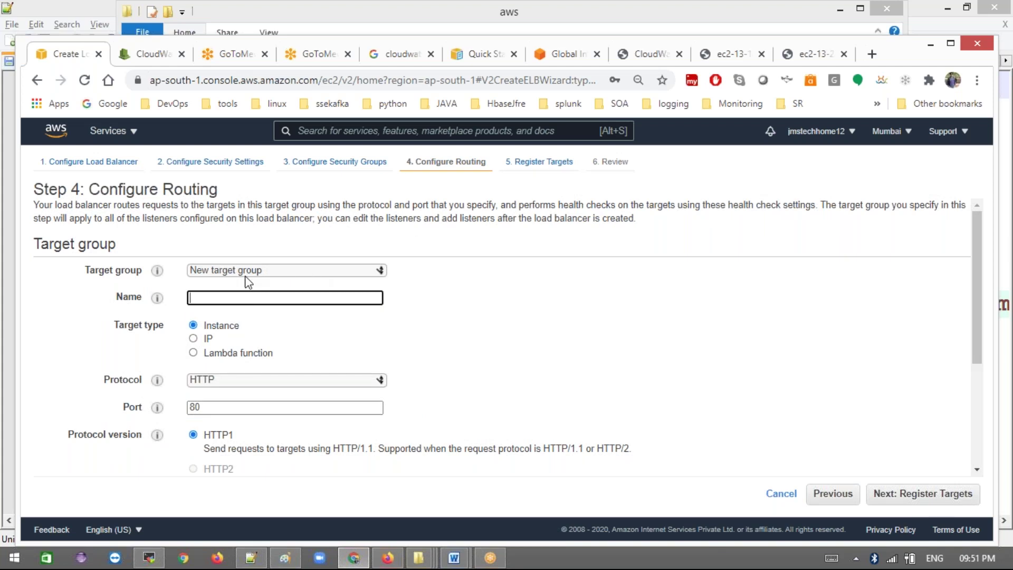
pyautogui.write('jms-tg')
# - Examine the target group's HTTP1, HTTP2 and gRPC protocol version descriptions
pyautogui.scroll(-1, 248, 341)
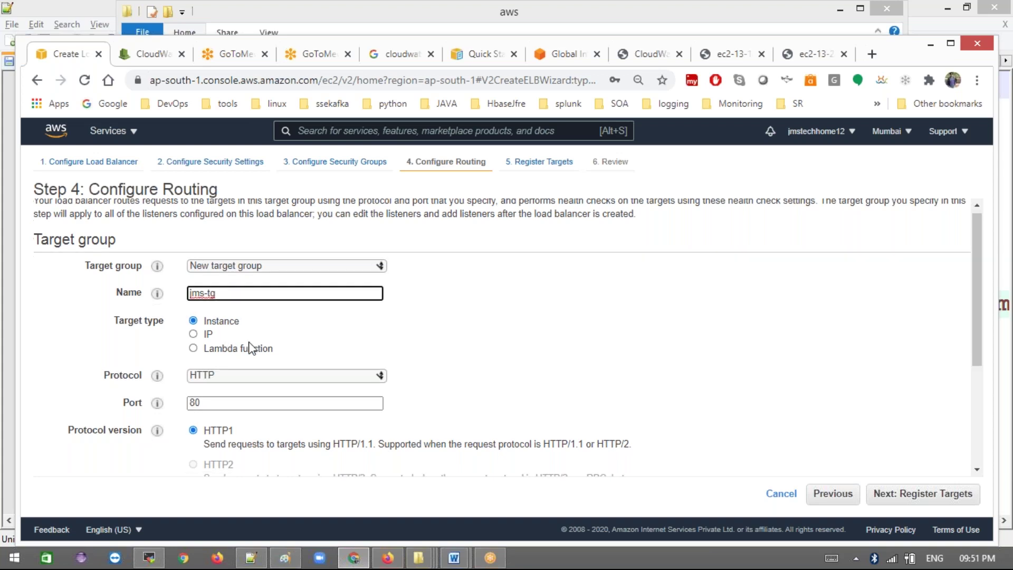
pyautogui.scroll(-1, 232, 321)
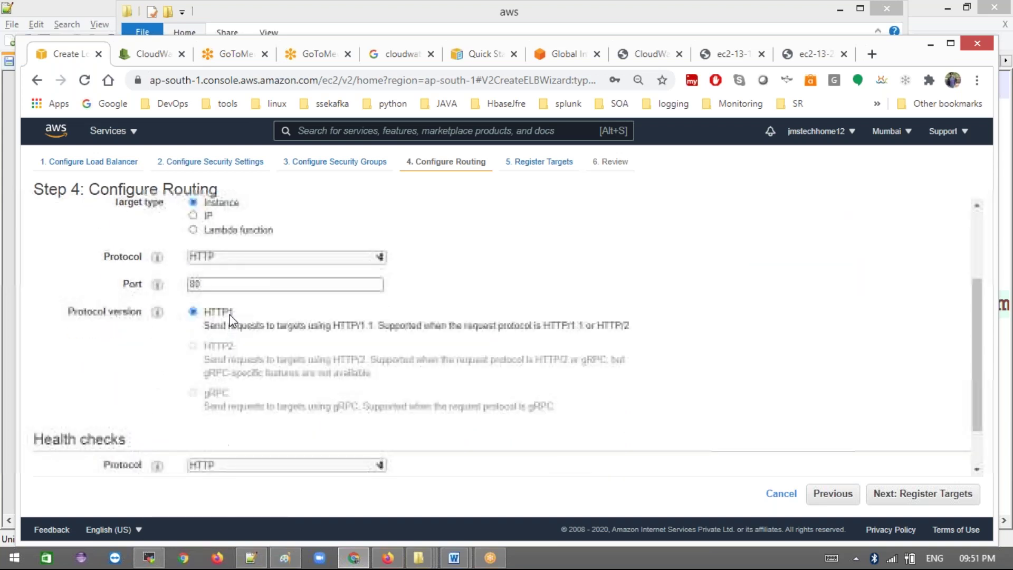
pyautogui.scroll(-1, 237, 306)
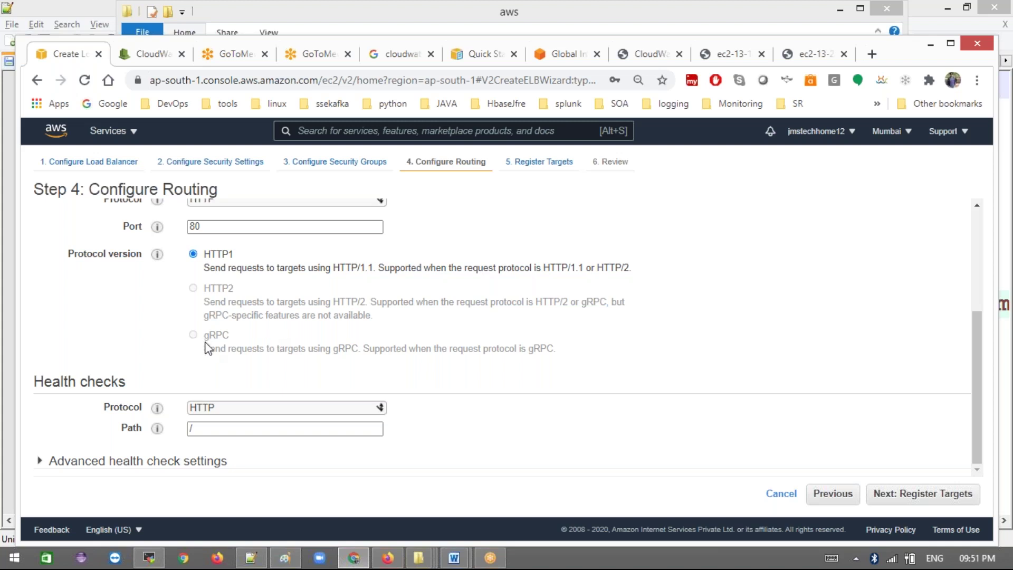
pyautogui.moveTo(557, 353); pyautogui.dragTo(191, 339)
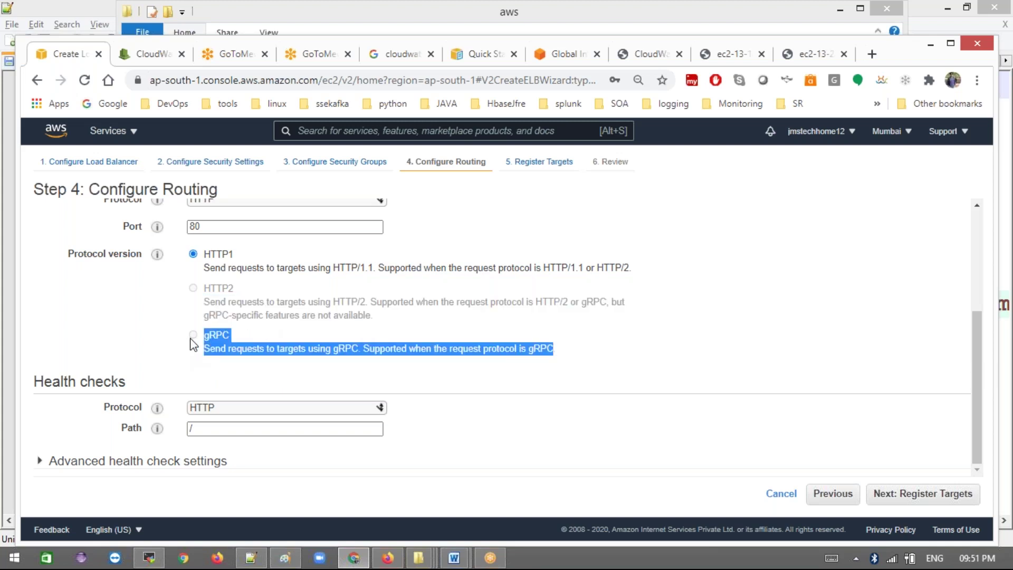
pyautogui.click(237, 344)
pyautogui.moveTo(206, 338); pyautogui.dragTo(560, 359)
pyautogui.click(558, 352)
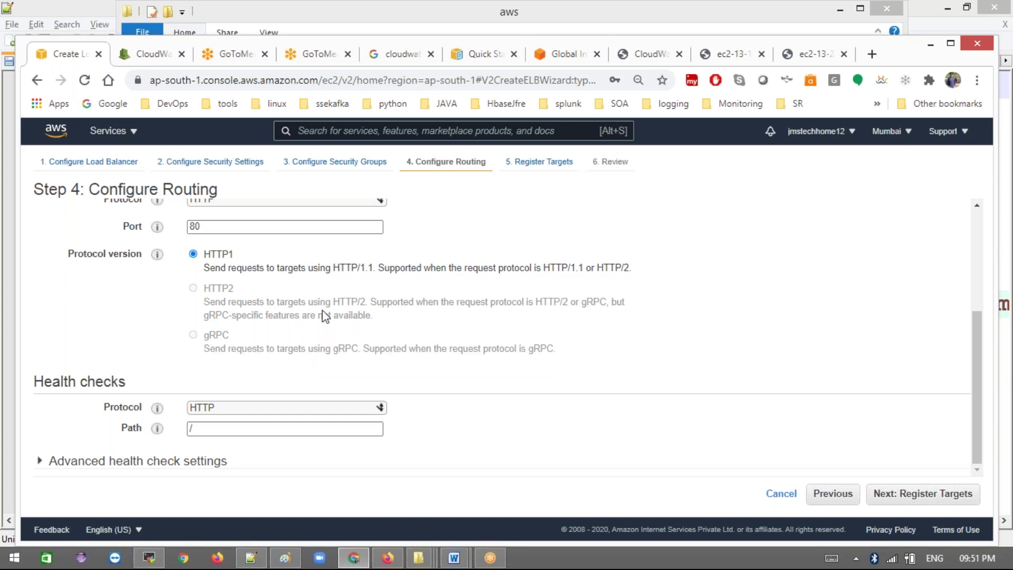
pyautogui.moveTo(259, 315); pyautogui.dragTo(407, 321)
pyautogui.click(476, 325)
pyautogui.doubleClick(343, 271)
pyautogui.moveTo(597, 270); pyautogui.dragTo(628, 271)
pyautogui.click(545, 267)
# - In the advanced health check settings, set the healthy threshold to 2 and the interval to 10 seconds
pyautogui.click(40, 461)
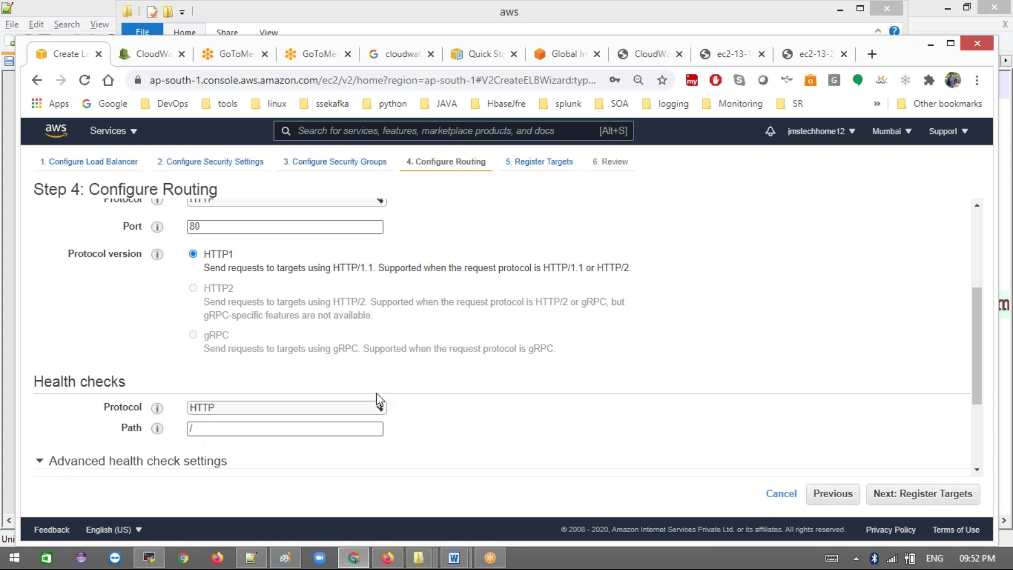
pyautogui.scroll(-3, 376, 392)
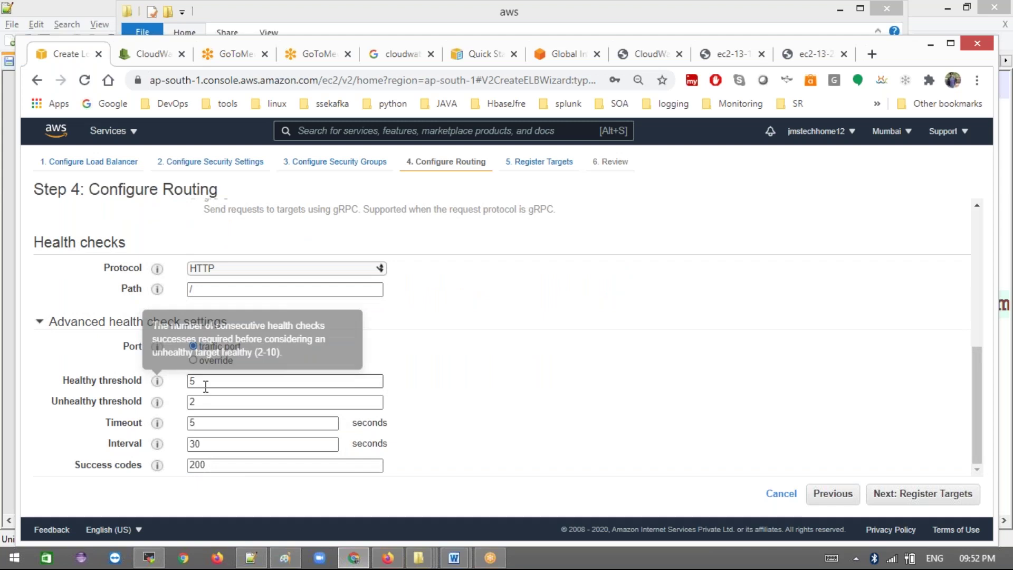
pyautogui.click(209, 387)
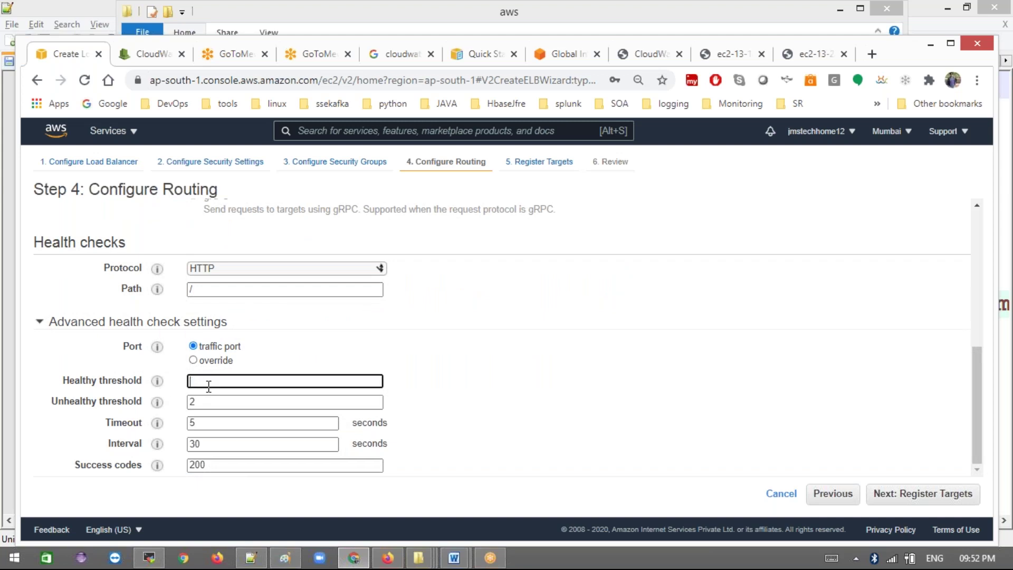
pyautogui.click(197, 402)
pyautogui.click(199, 422)
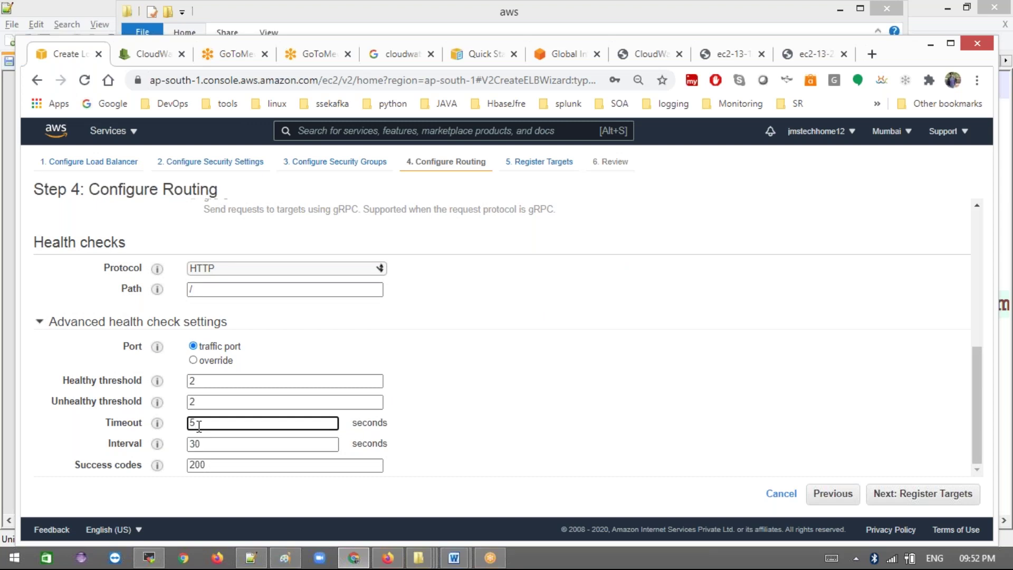
pyautogui.click(212, 439)
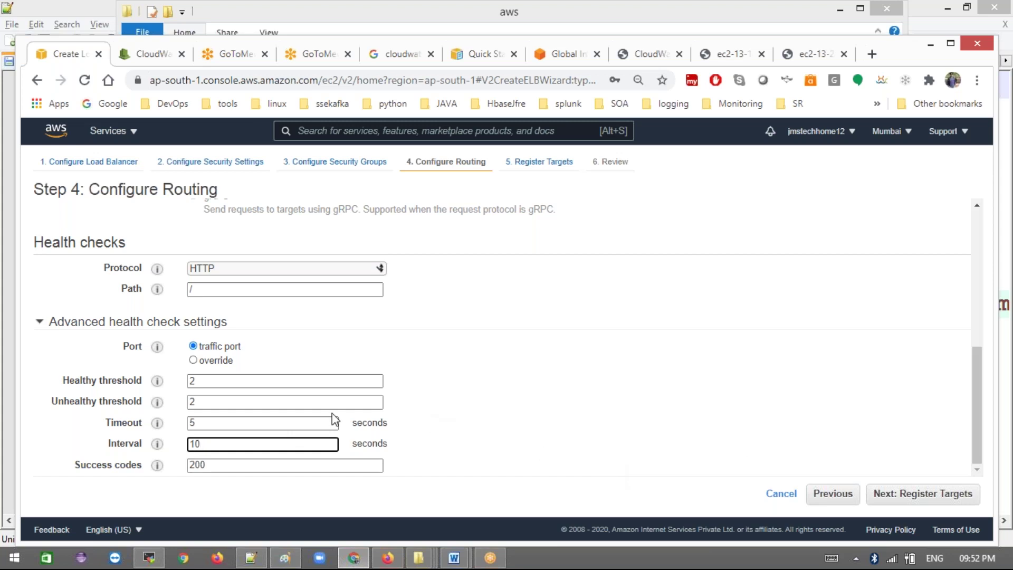
pyautogui.moveTo(158, 445)
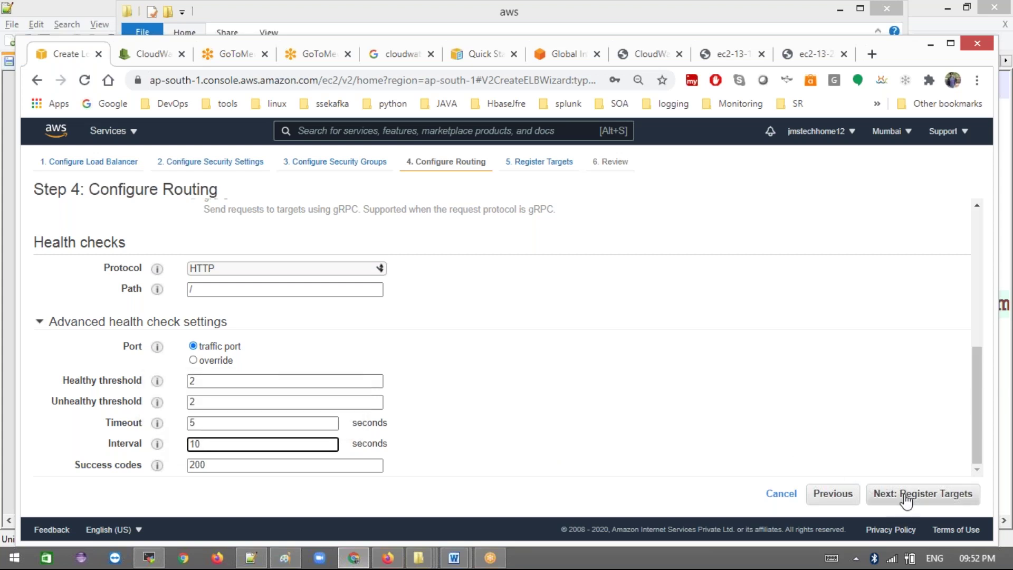
pyautogui.moveTo(161, 381)
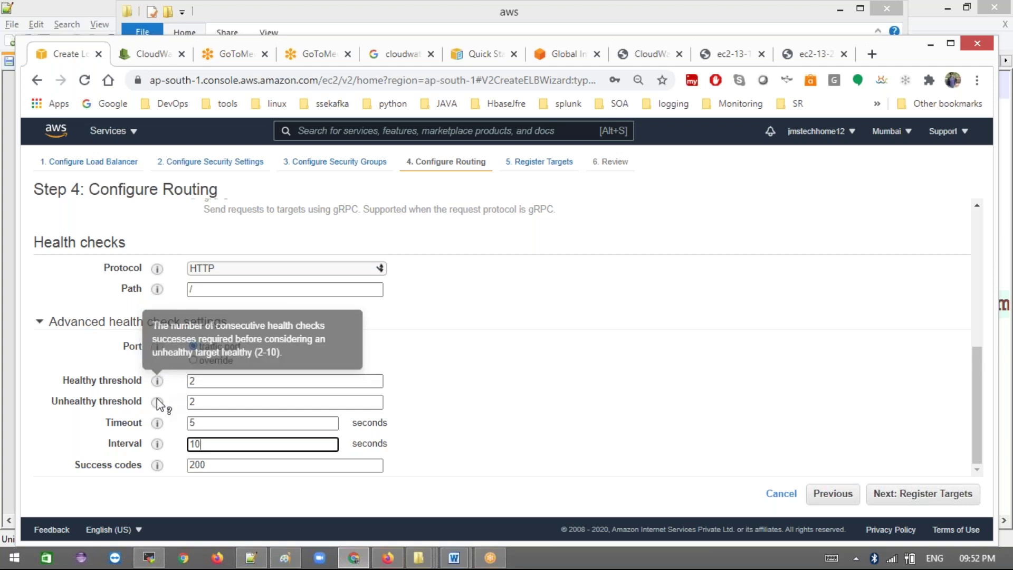
pyautogui.moveTo(157, 401)
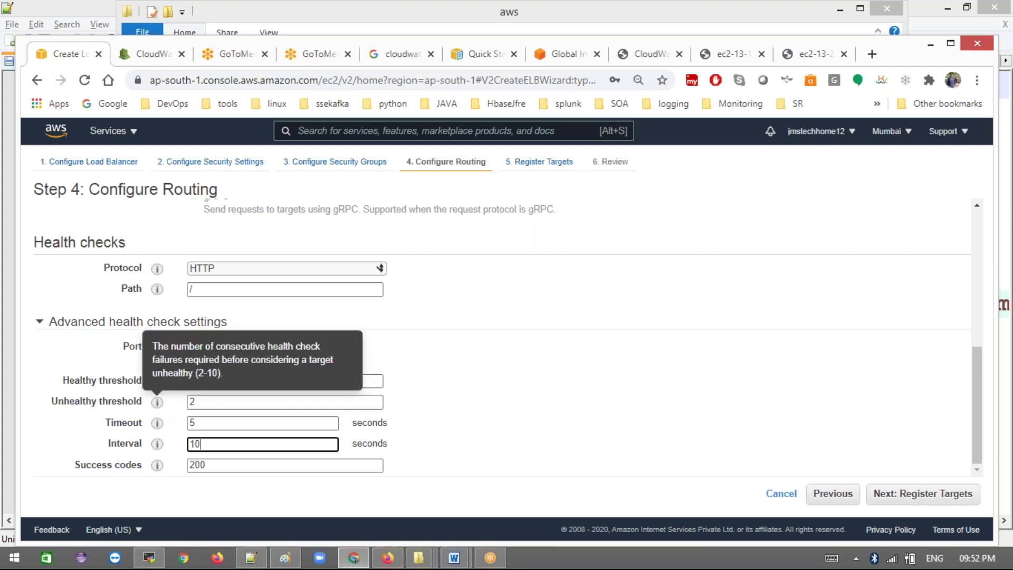
pyautogui.click(157, 400)
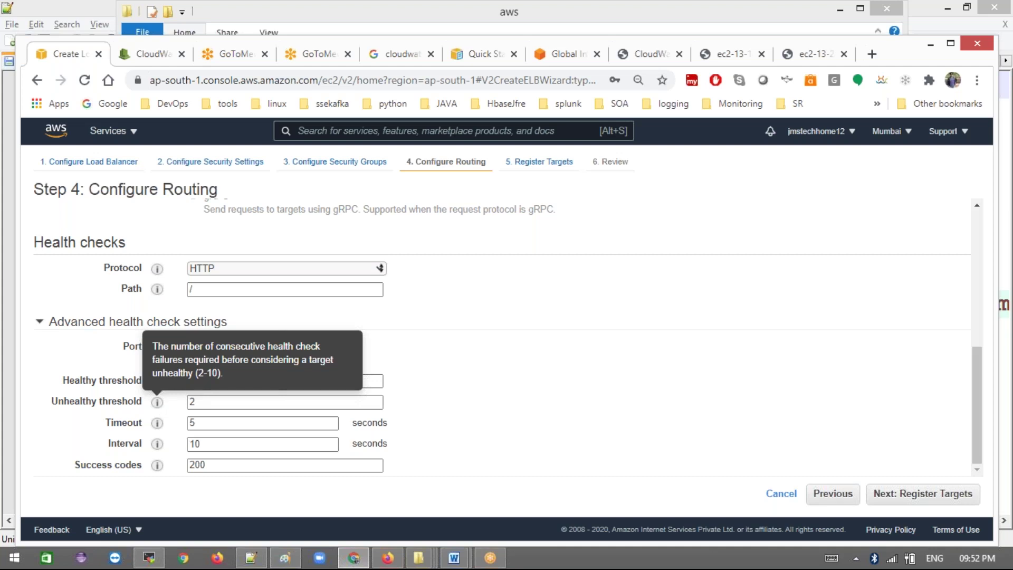
# - Continue to target registration and register the app1 and app2 instances on port 80
pyautogui.click(911, 499)
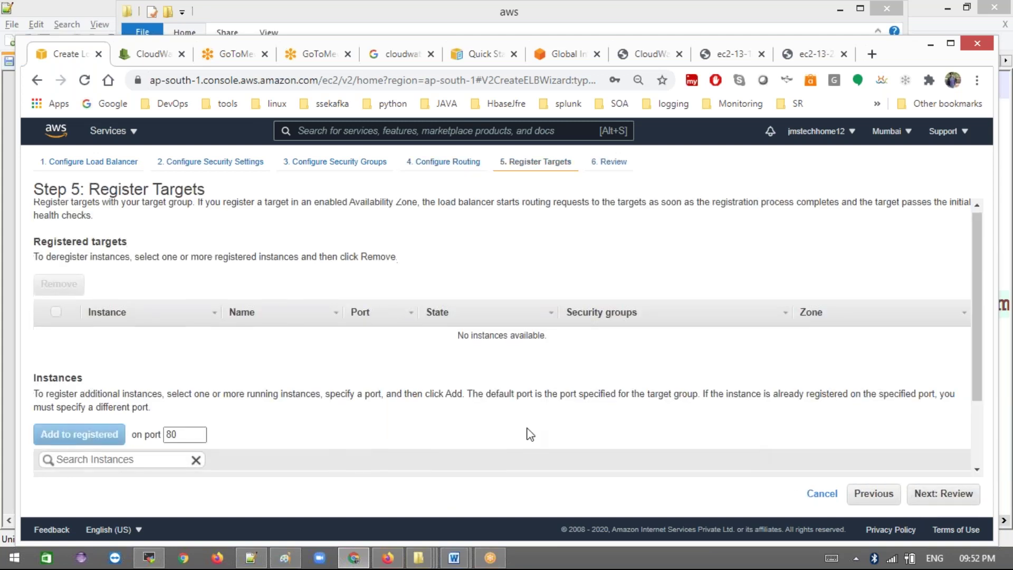
pyautogui.scroll(-2, 527, 432)
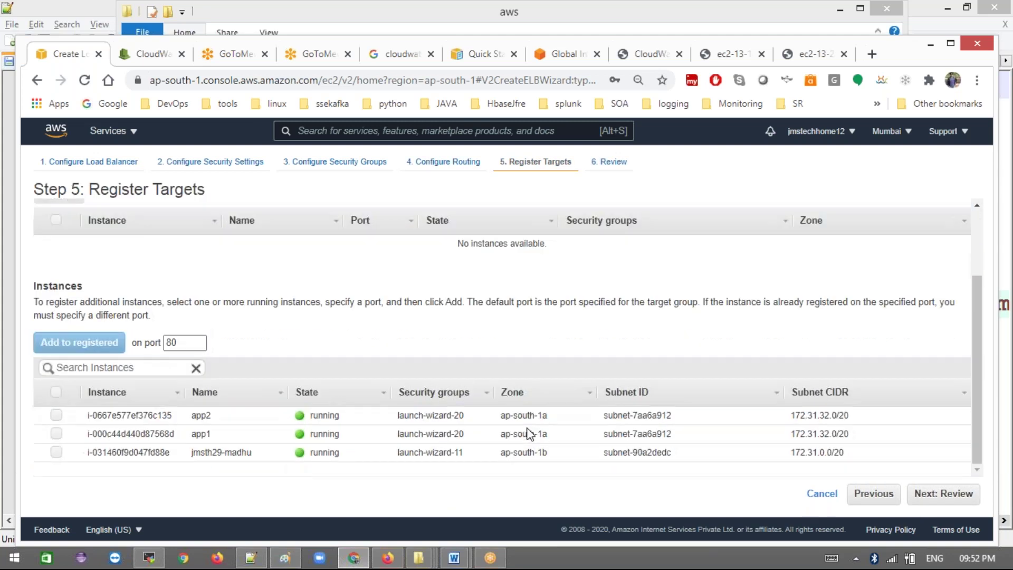
pyautogui.click(58, 434)
pyautogui.click(57, 414)
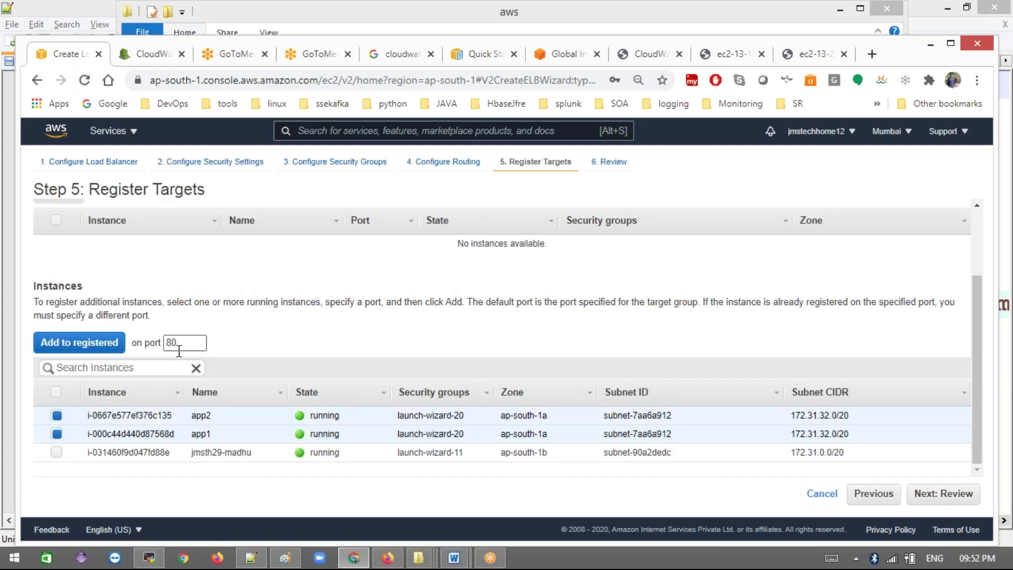
pyautogui.click(99, 334)
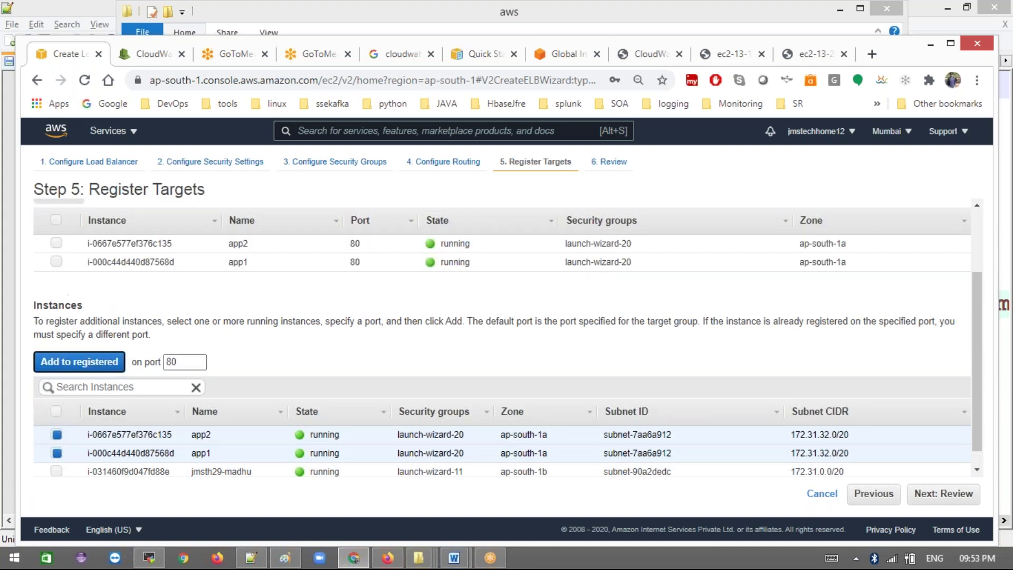
# - Create the load balancer from the review page and enlarge its details pane in the load balancer list
pyautogui.click(926, 501)
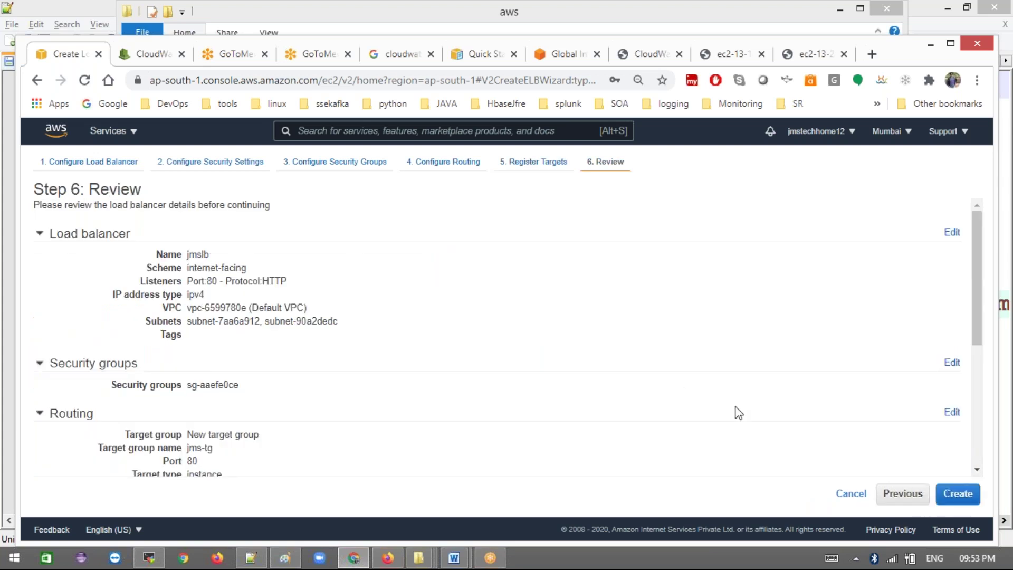
pyautogui.click(956, 495)
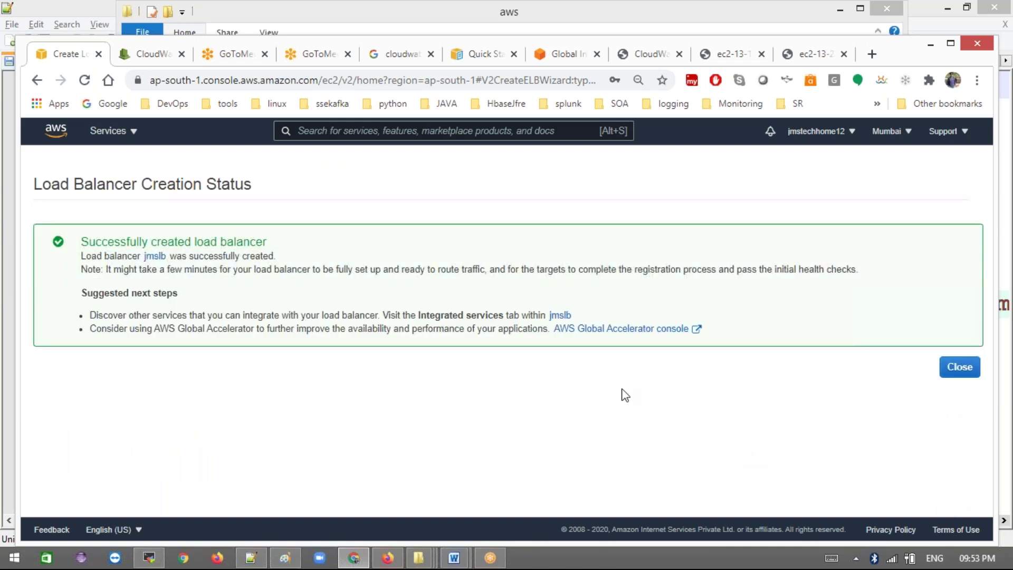
pyautogui.click(960, 371)
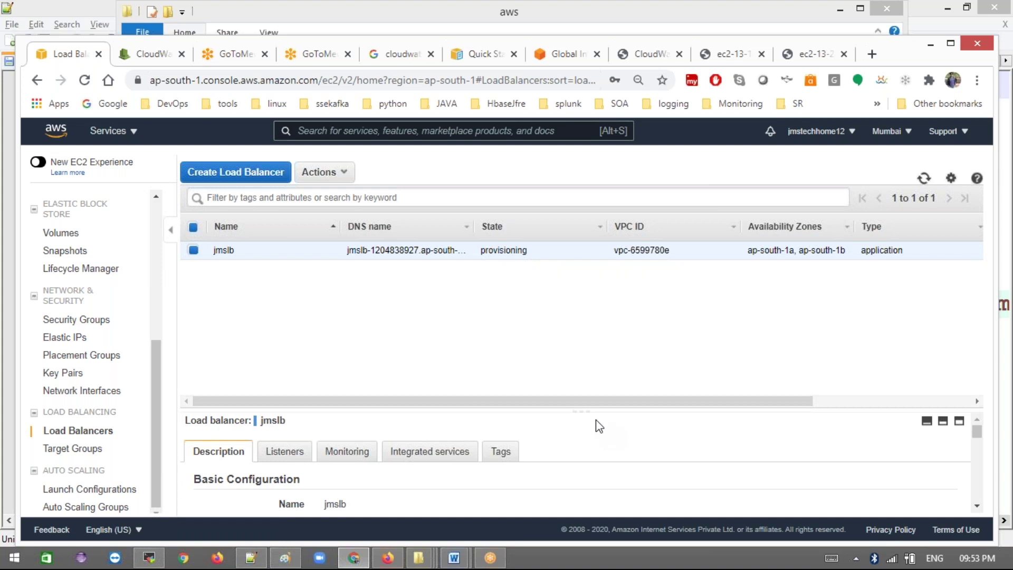
pyautogui.moveTo(586, 413); pyautogui.dragTo(582, 324)
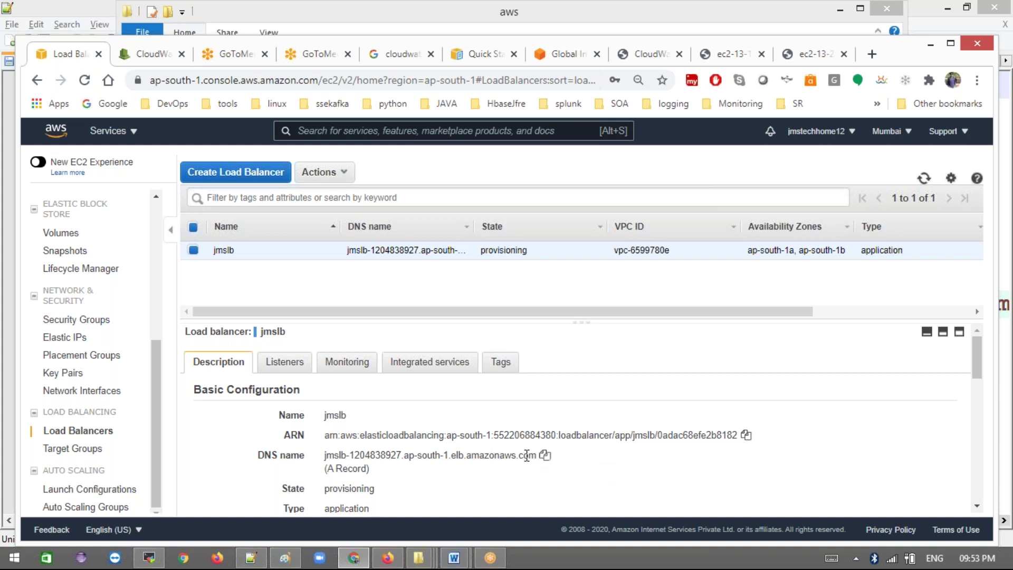
# - Copy the jmslb load balancer's DNS name and open it in a new browser tab
pyautogui.click(546, 457)
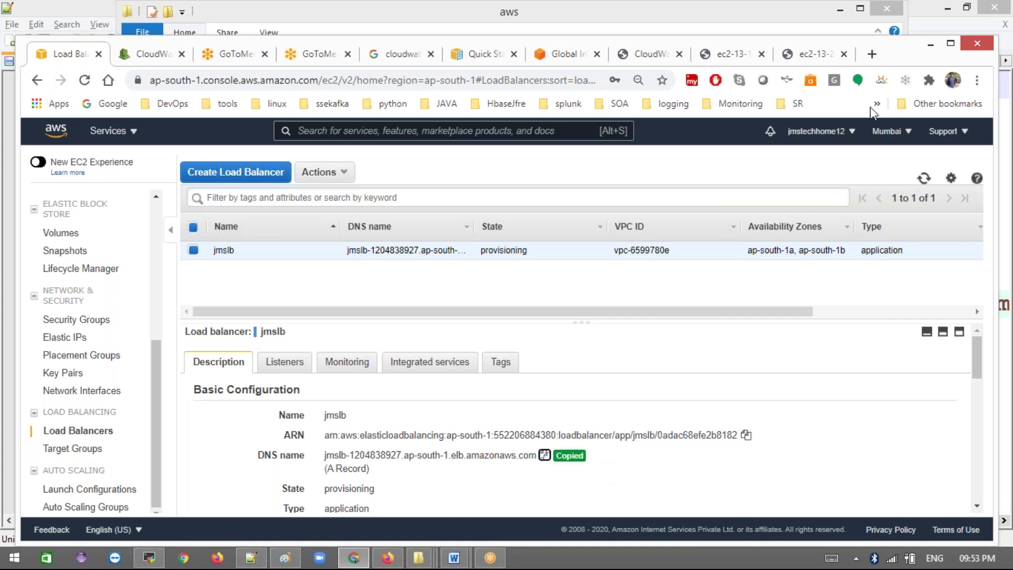
pyautogui.click(871, 55)
pyautogui.click(562, 81)
pyautogui.hotkey('ctrl', 'v')
pyautogui.press('Return')
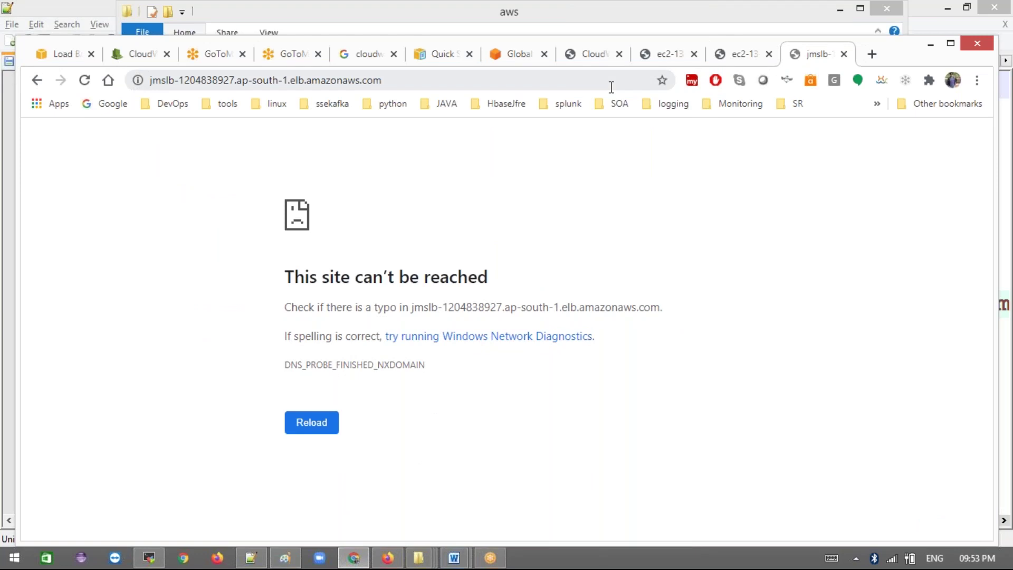
# - Return to the AWS console, open the jms-tg target group and check the status of its registered targets
pyautogui.click(62, 54)
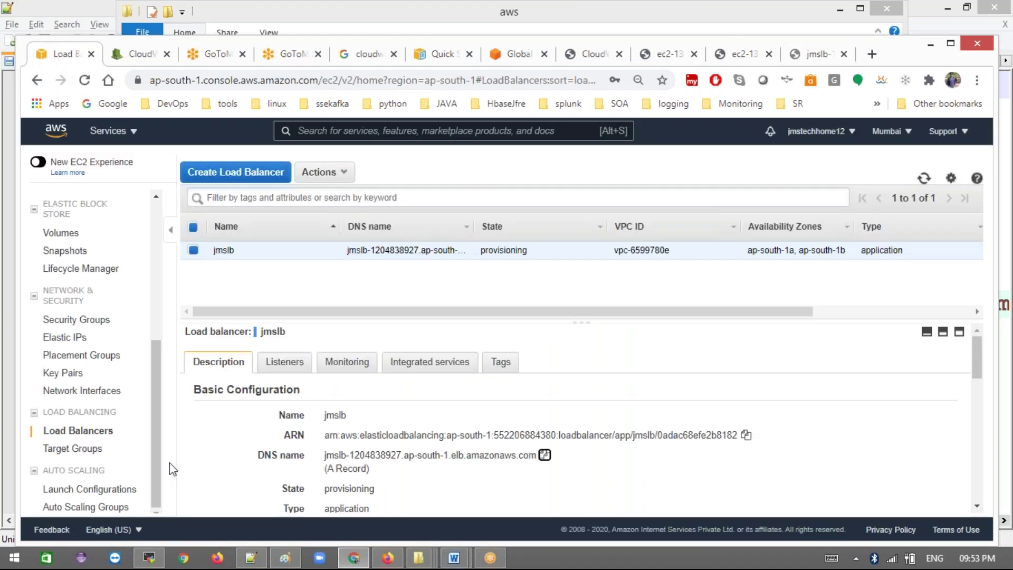
pyautogui.click(80, 441)
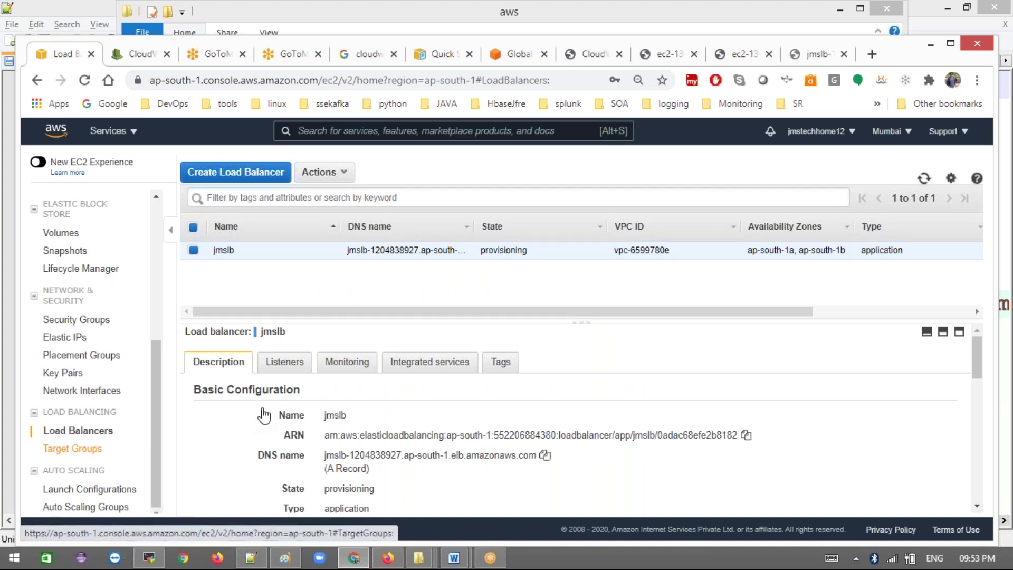
pyautogui.click(85, 448)
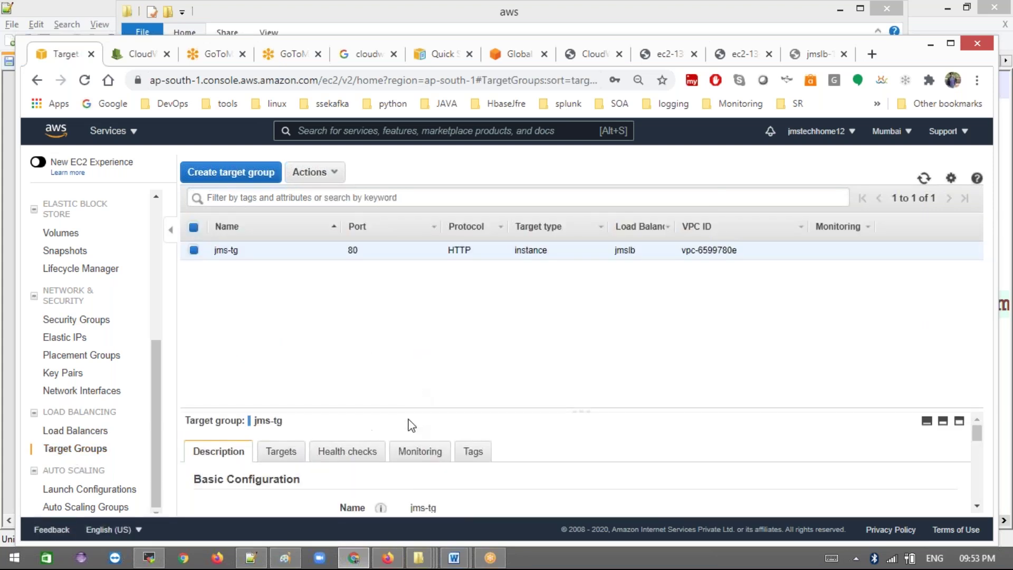
pyautogui.moveTo(461, 409); pyautogui.dragTo(459, 289)
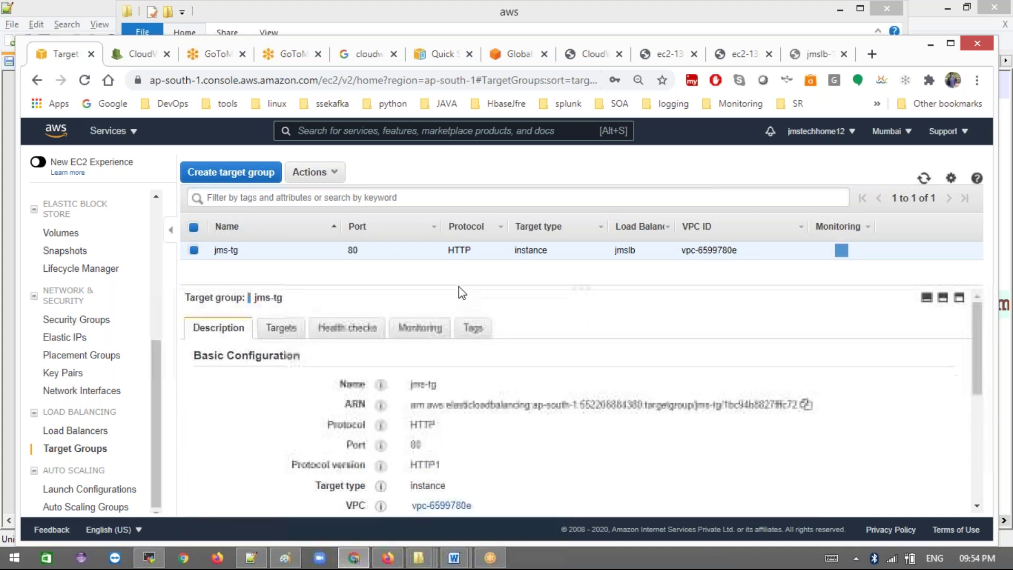
pyautogui.click(283, 329)
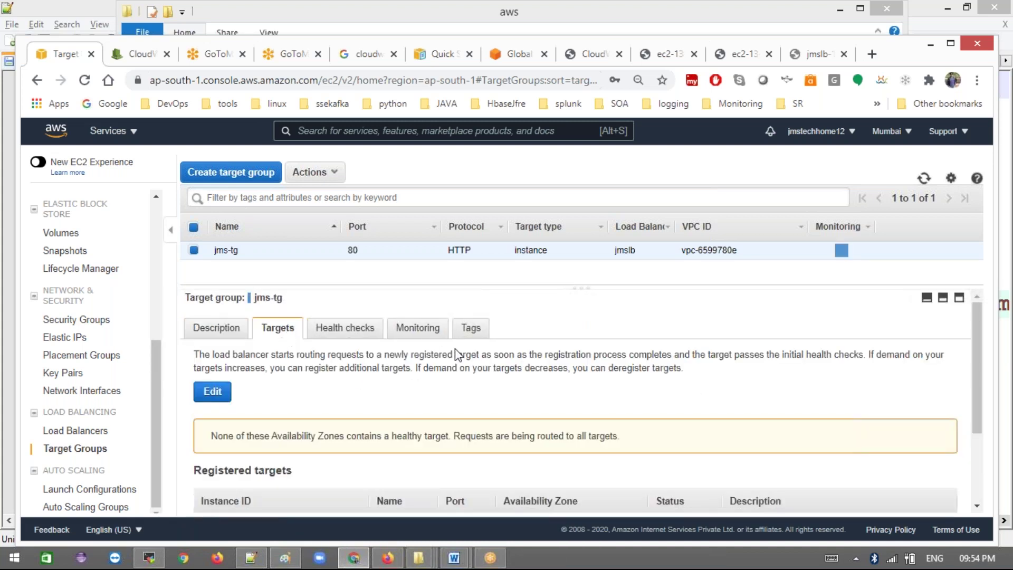
pyautogui.scroll(-3, 454, 351)
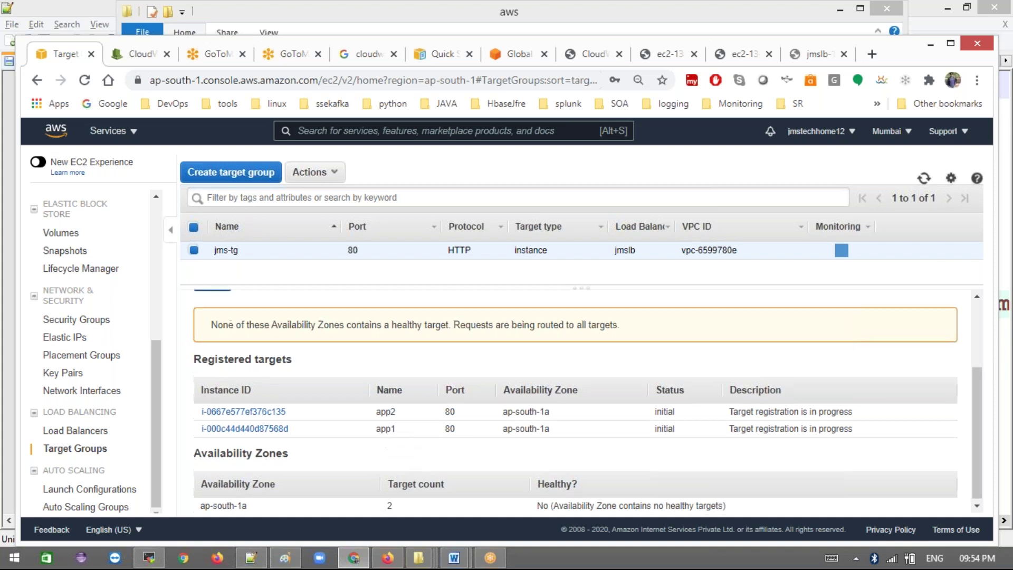
# - Review the jms-tg target group's health check settings and its CloudWatch monitoring metrics
pyautogui.scroll(2, 386, 438)
pyautogui.click(350, 321)
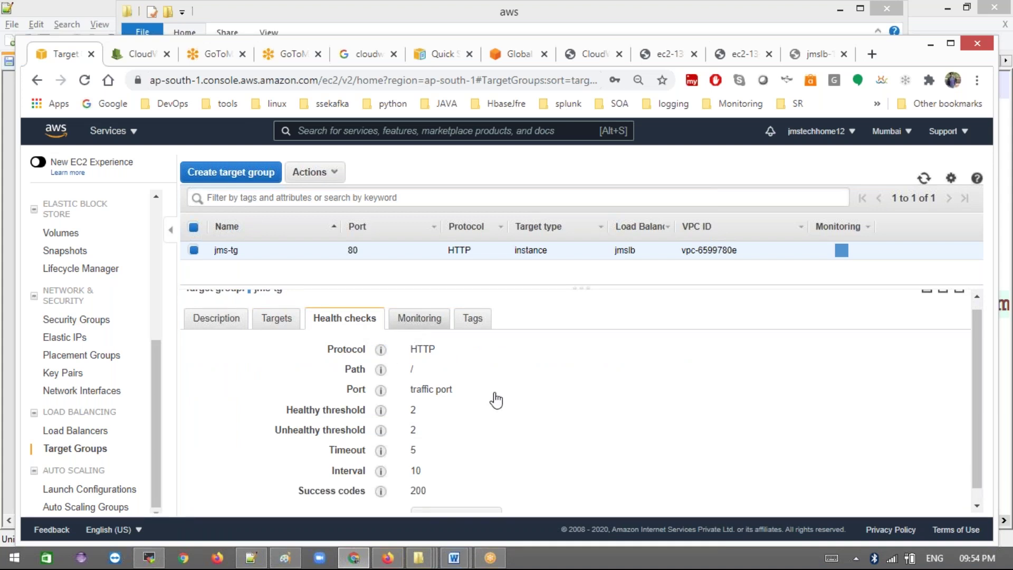
pyautogui.click(419, 319)
pyautogui.scroll(-1, 310, 350)
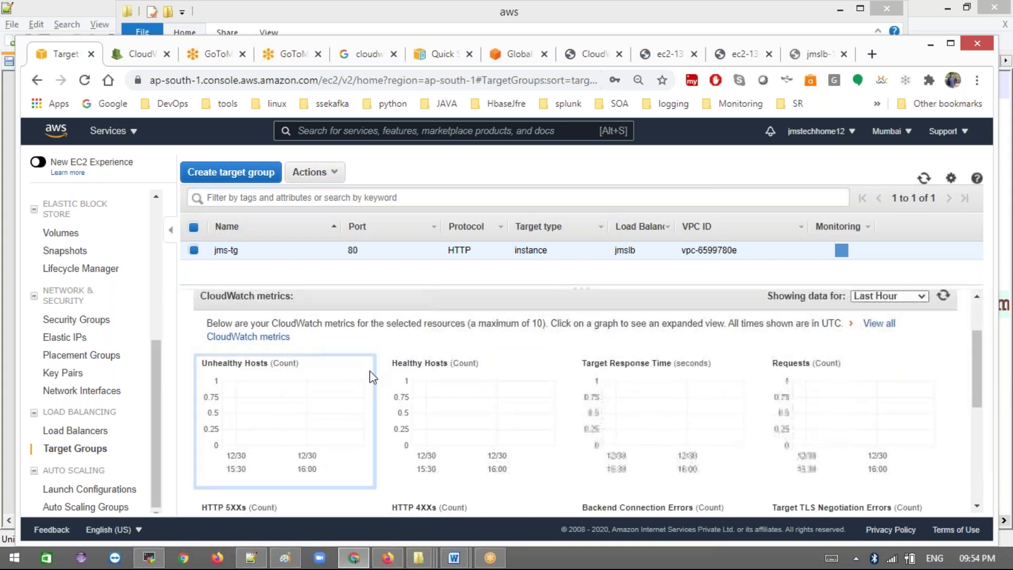
# - Reload the target groups page and recheck the health status of the targets registered in jms-tg
pyautogui.scroll(2, 373, 373)
pyautogui.click(279, 327)
pyautogui.scroll(-3, 481, 372)
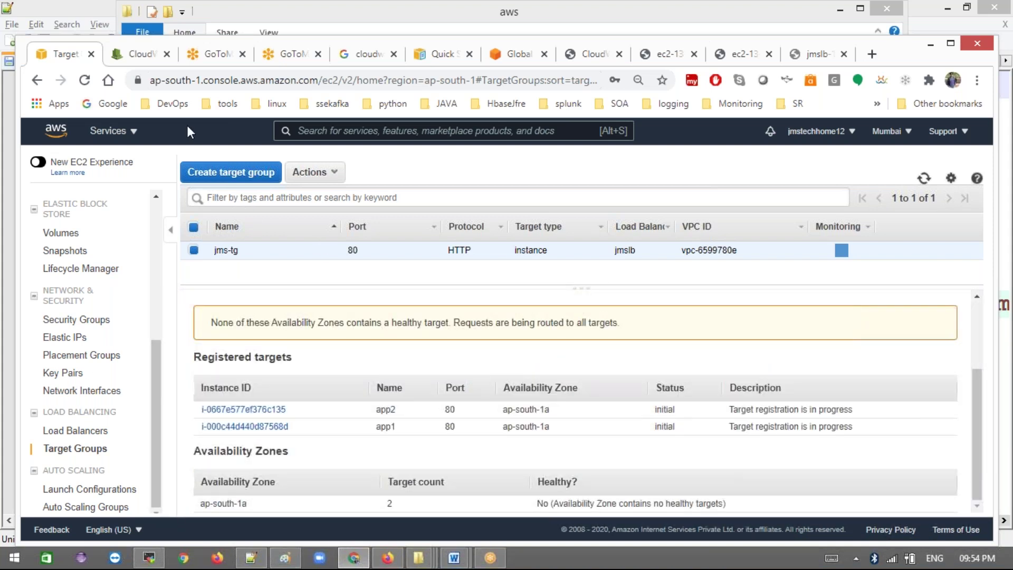
pyautogui.click(83, 81)
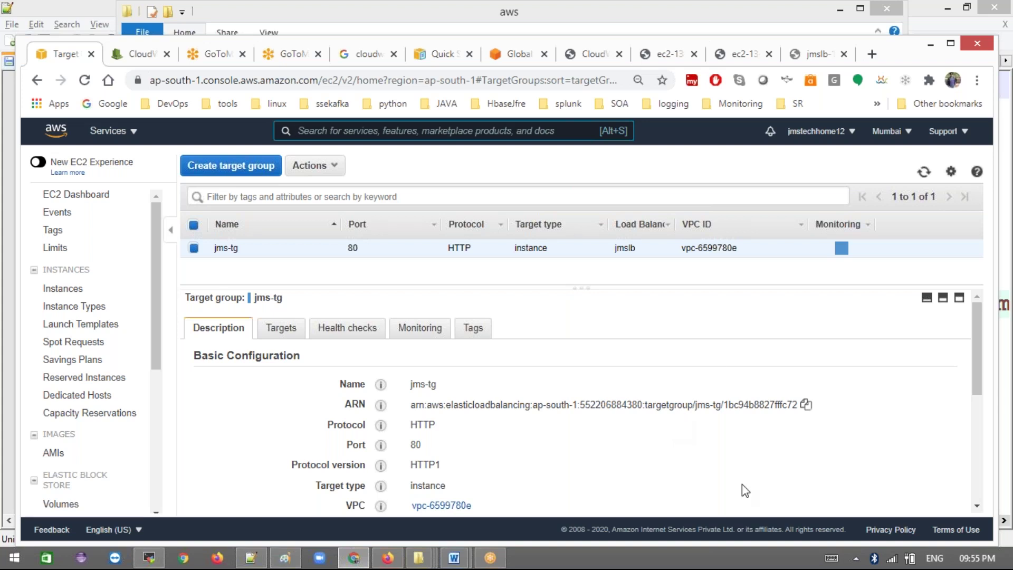
pyautogui.scroll(-10, 710, 357)
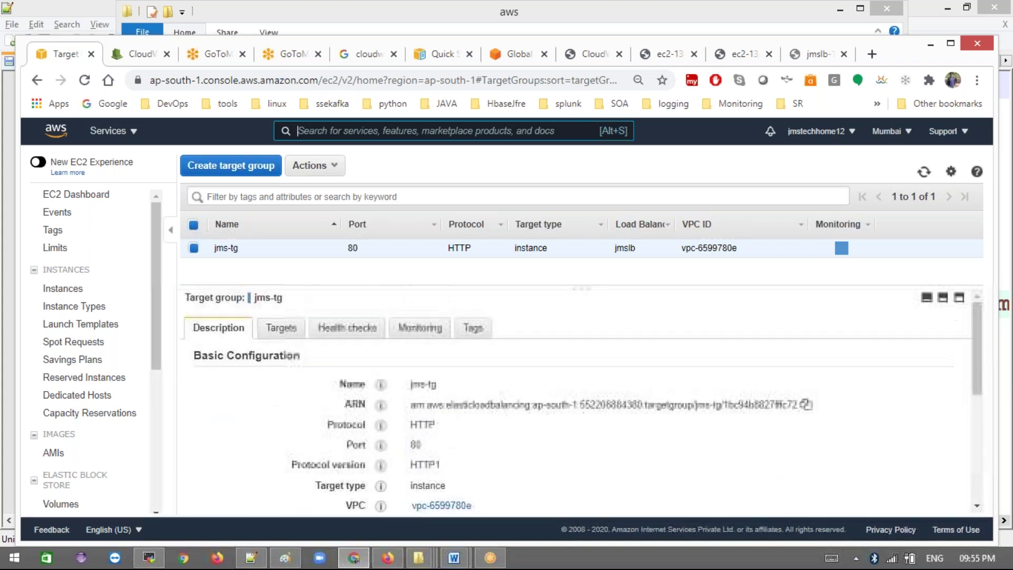
pyautogui.click(330, 334)
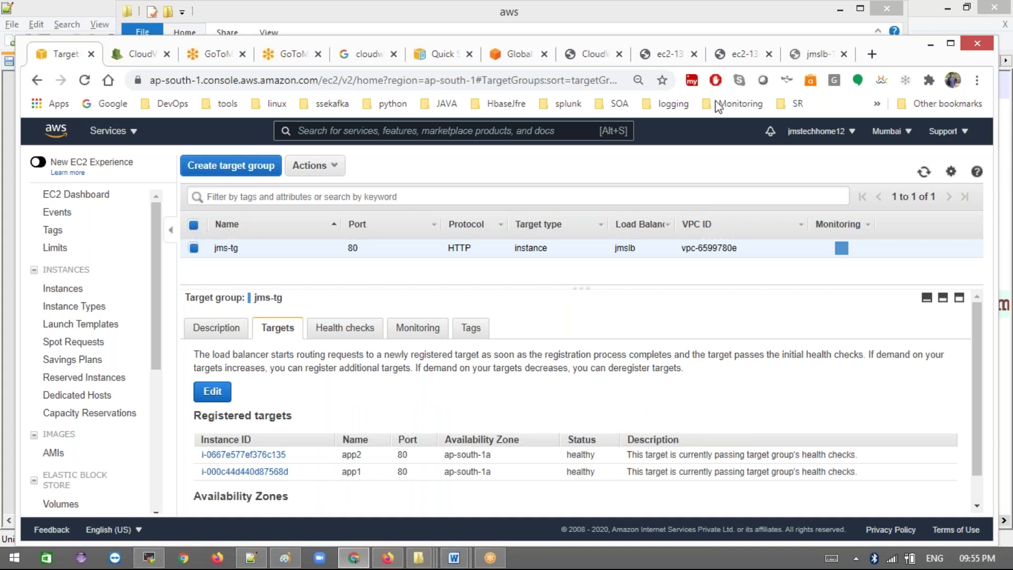
# - Switch to the page opened from the load balancer's DNS name and reload it repeatedly to test access
pyautogui.click(810, 54)
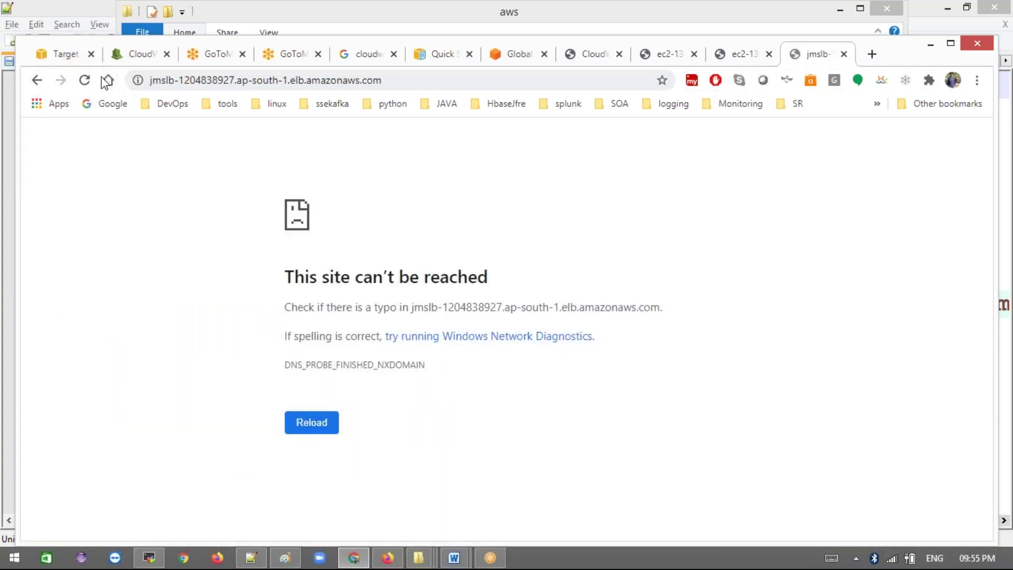
pyautogui.click(85, 80)
pyautogui.click(84, 81)
pyautogui.click(86, 81)
pyautogui.click(87, 82)
pyautogui.click(86, 81)
pyautogui.click(86, 81)
# - Back in the console, review the jms-tg registered targets, availability zones, description and attributes
pyautogui.click(72, 64)
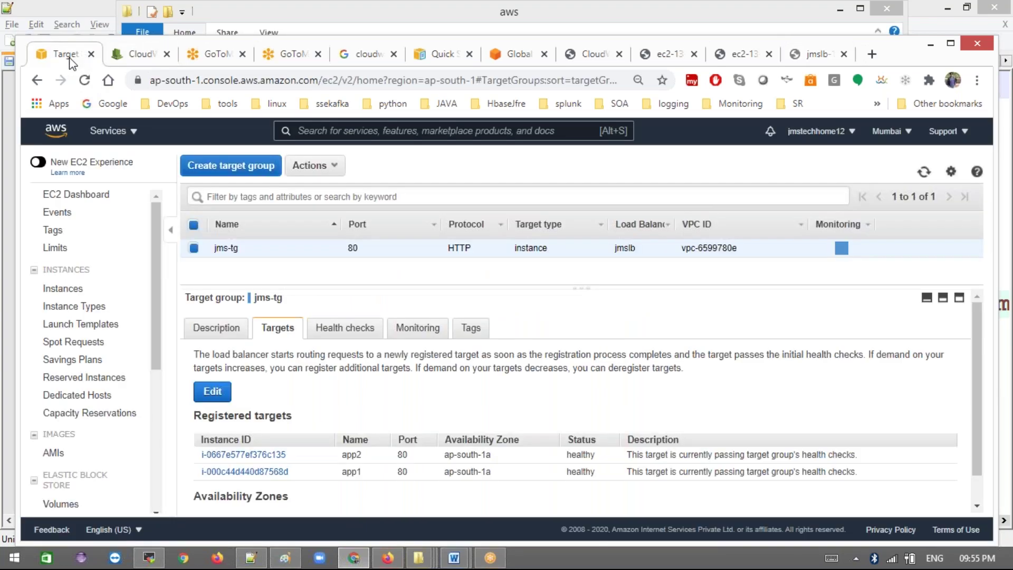
pyautogui.scroll(-1, 581, 400)
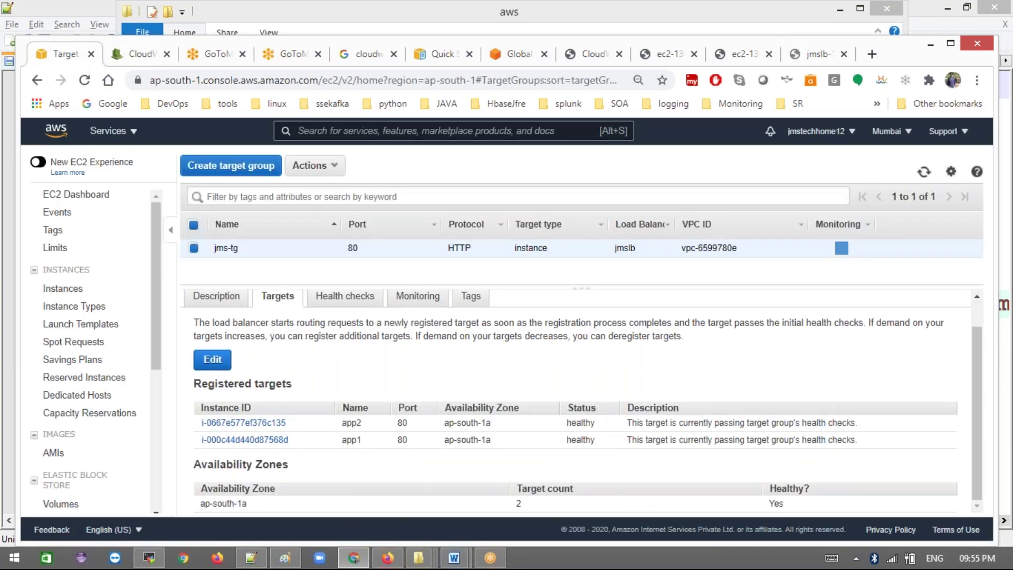
pyautogui.scroll(1, 236, 350)
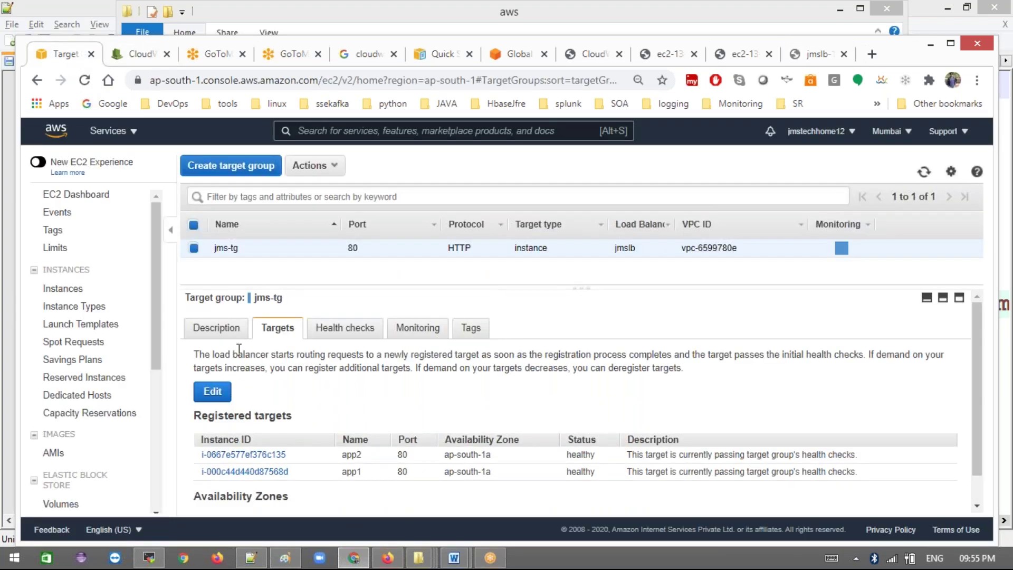
pyautogui.click(222, 327)
pyautogui.scroll(-5, 560, 430)
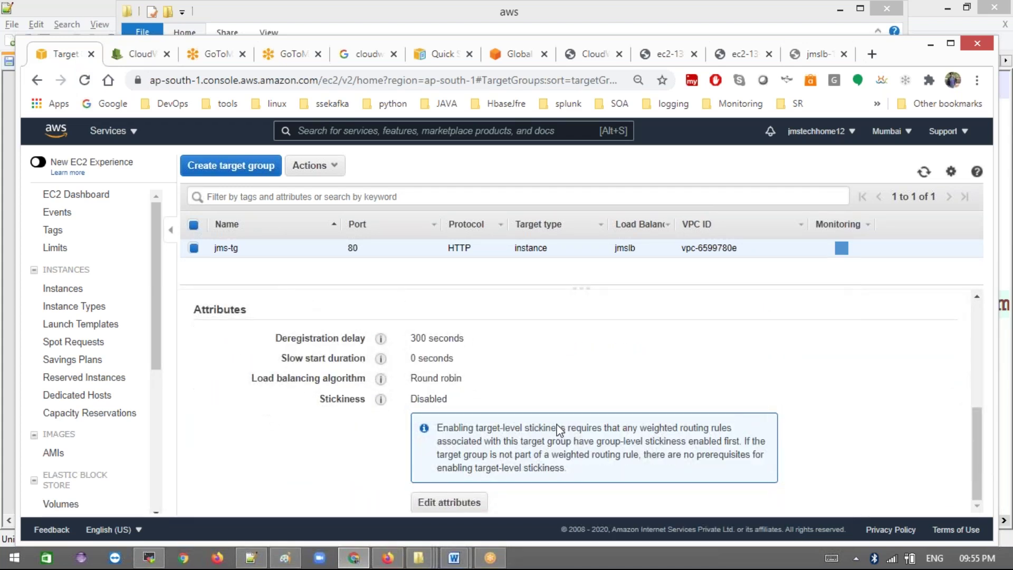
pyautogui.scroll(5, 560, 430)
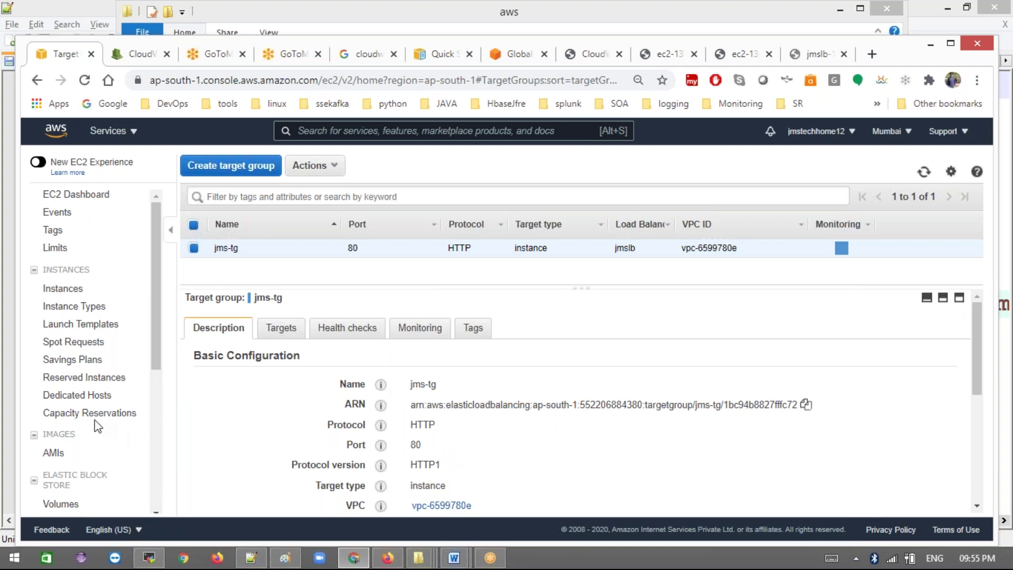
# - Open the load balancer list and examine the jmslb state, scheme, subnets and security settings
pyautogui.scroll(-3, 94, 419)
pyautogui.scroll(-3, 83, 423)
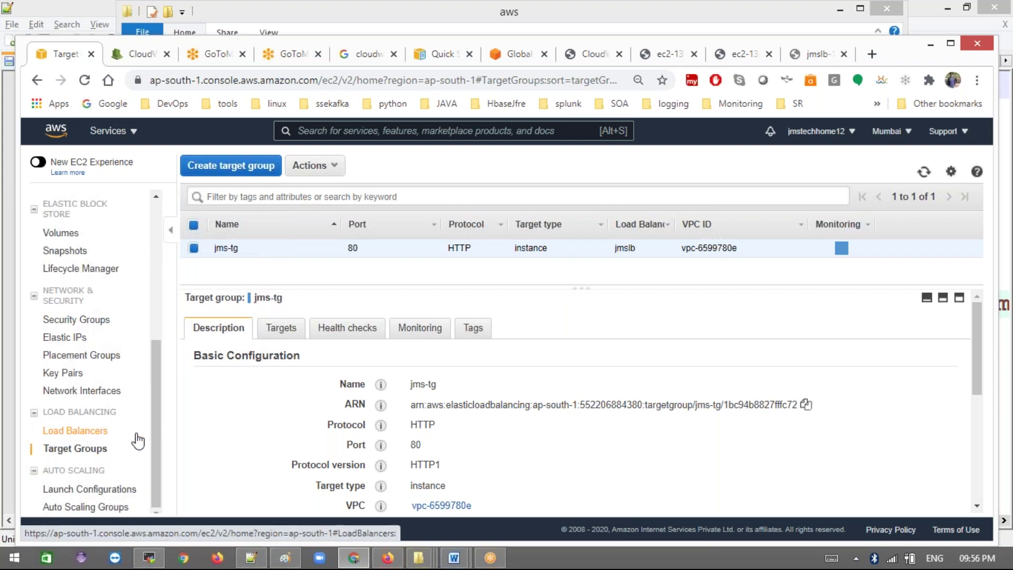
pyautogui.click(70, 435)
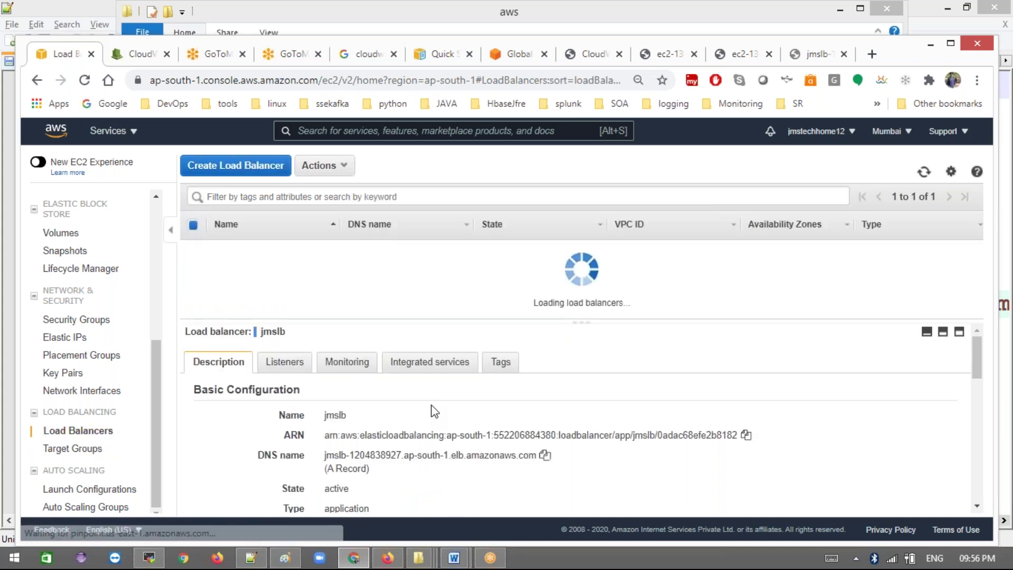
pyautogui.scroll(-2, 433, 411)
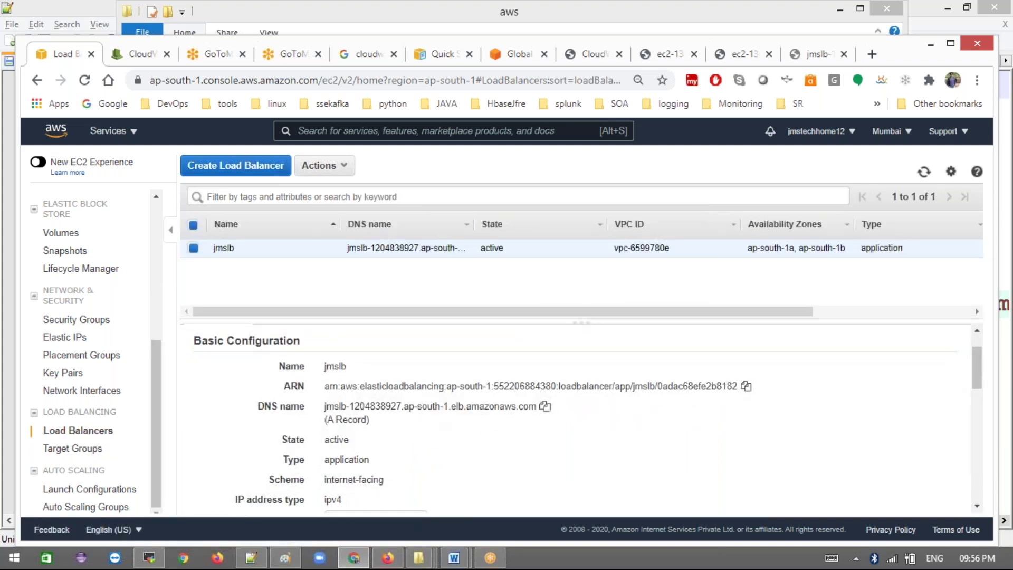
pyautogui.scroll(-3, 433, 411)
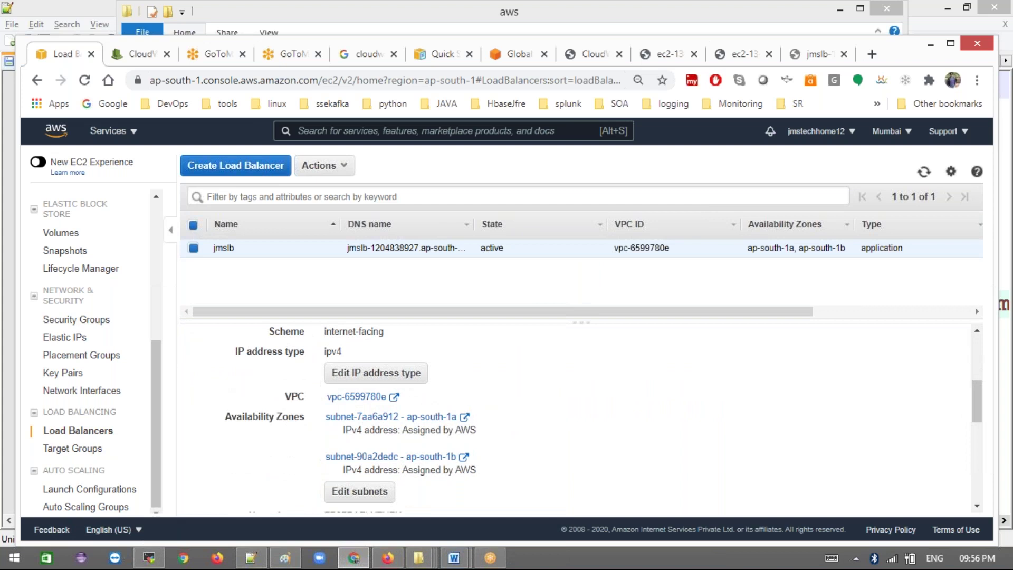
pyautogui.scroll(-3, 575, 417)
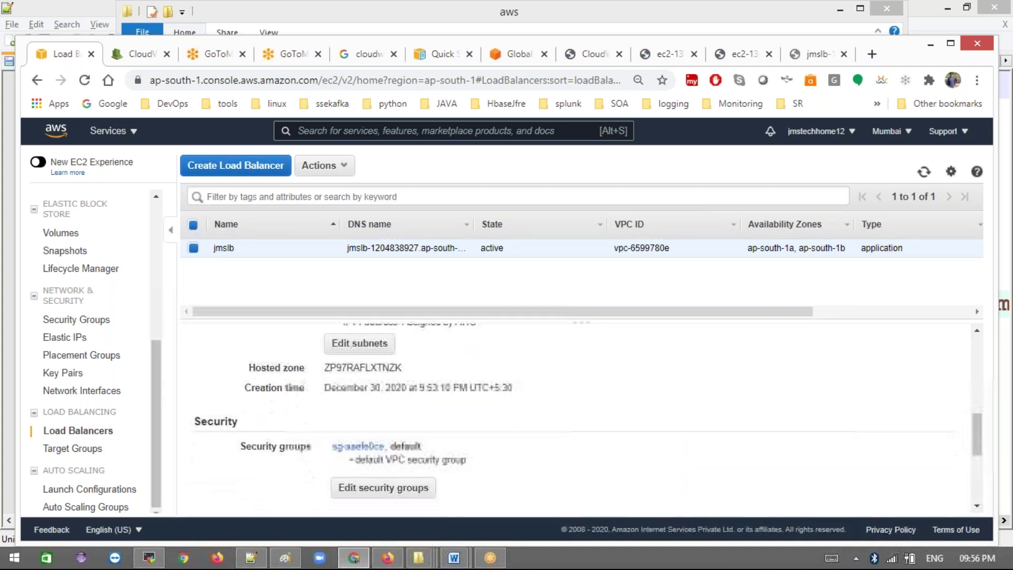
# - Open the load balancer's default security group, retry the DNS page while it loads, and inspect the group's inbound rules without editing them
pyautogui.click(369, 446)
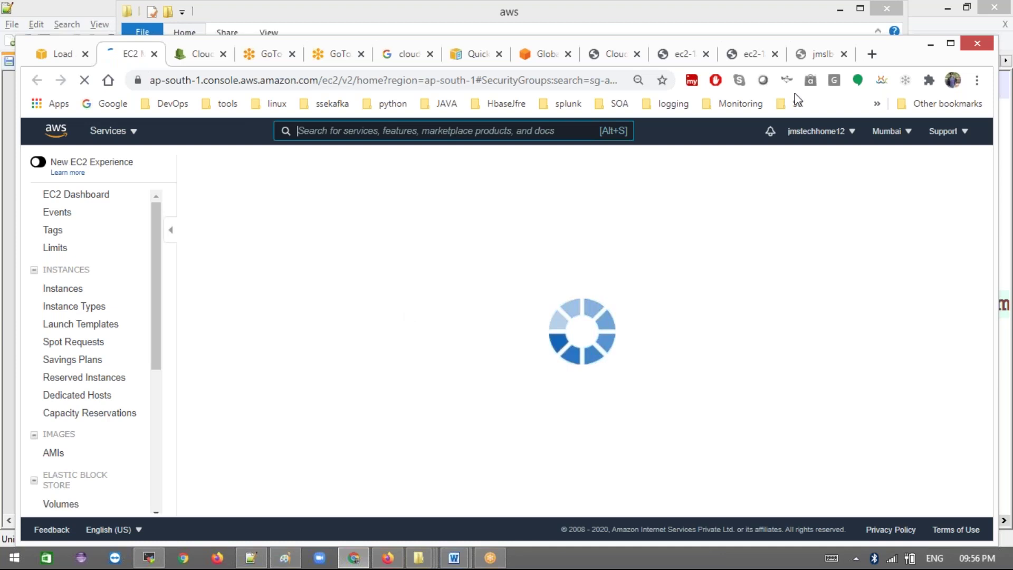
pyautogui.click(818, 55)
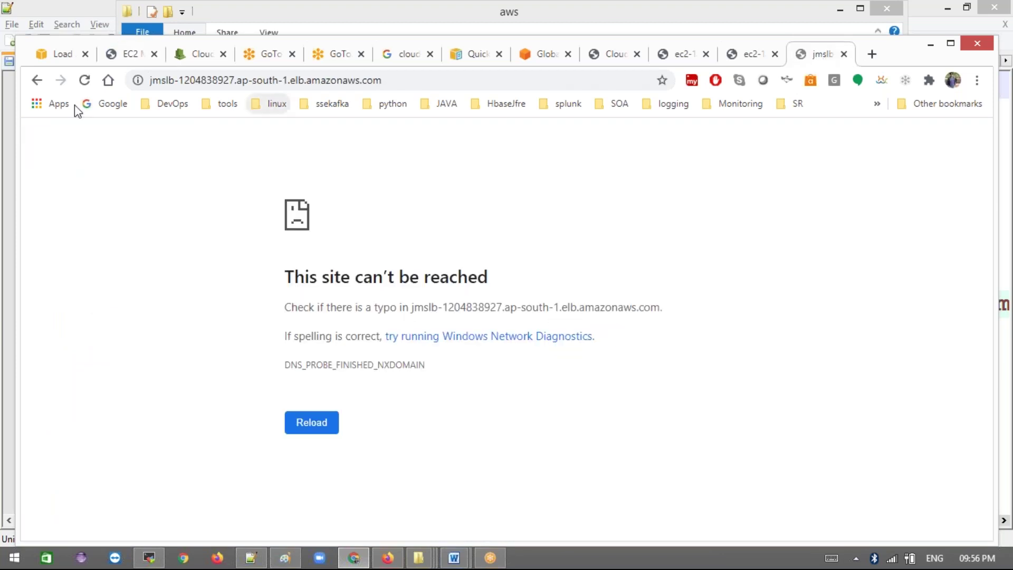
pyautogui.click(85, 82)
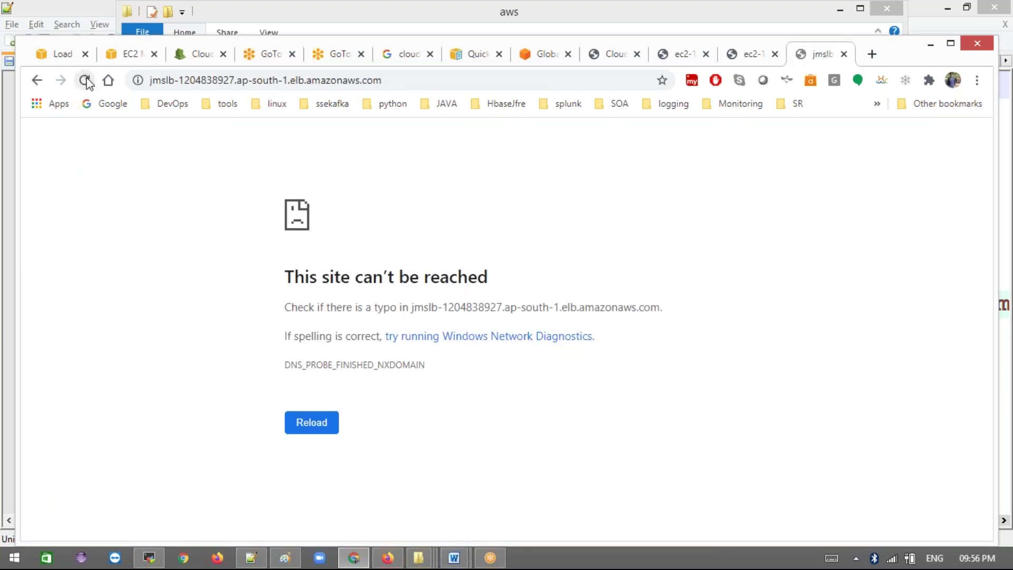
pyautogui.click(127, 54)
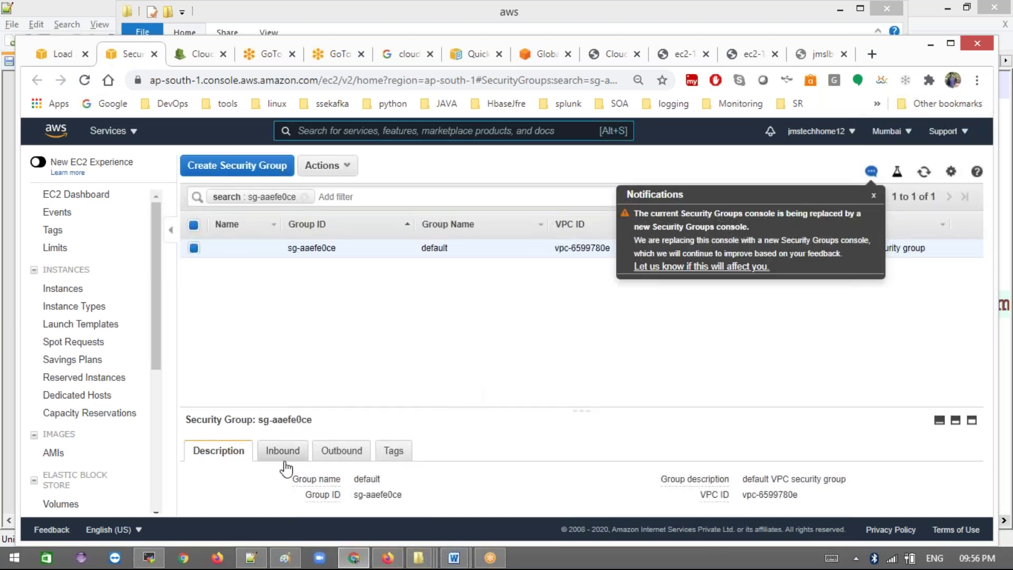
pyautogui.click(282, 457)
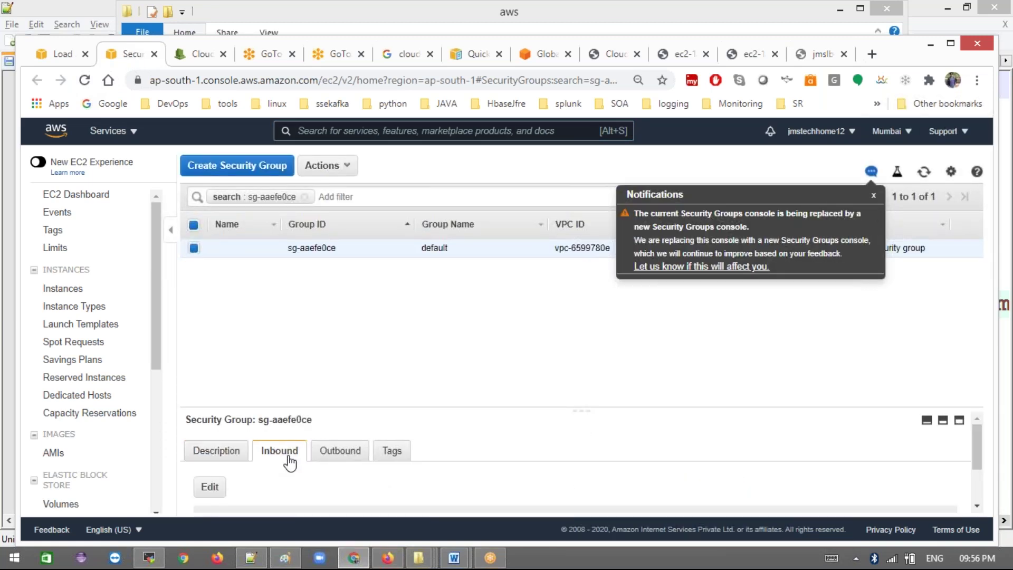
pyautogui.click(209, 488)
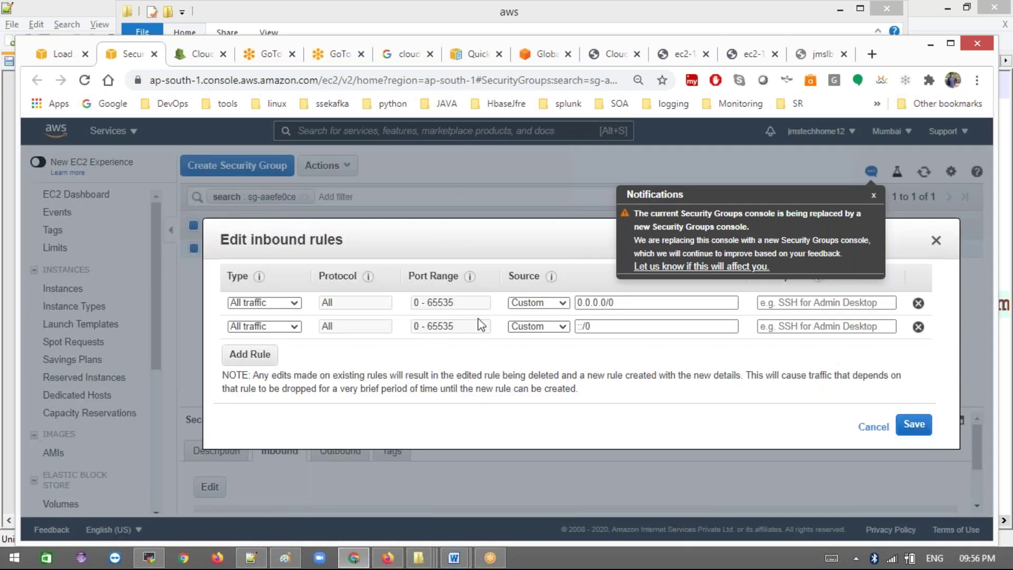
pyautogui.click(936, 240)
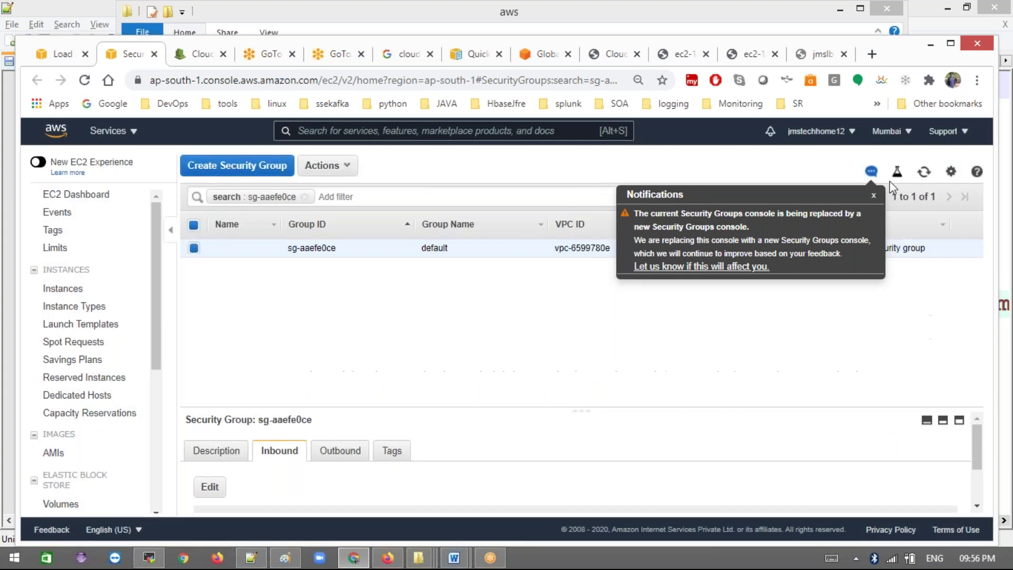
# - Test the load balancer's DNS address again by reloading its page several times
pyautogui.click(821, 55)
pyautogui.click(84, 81)
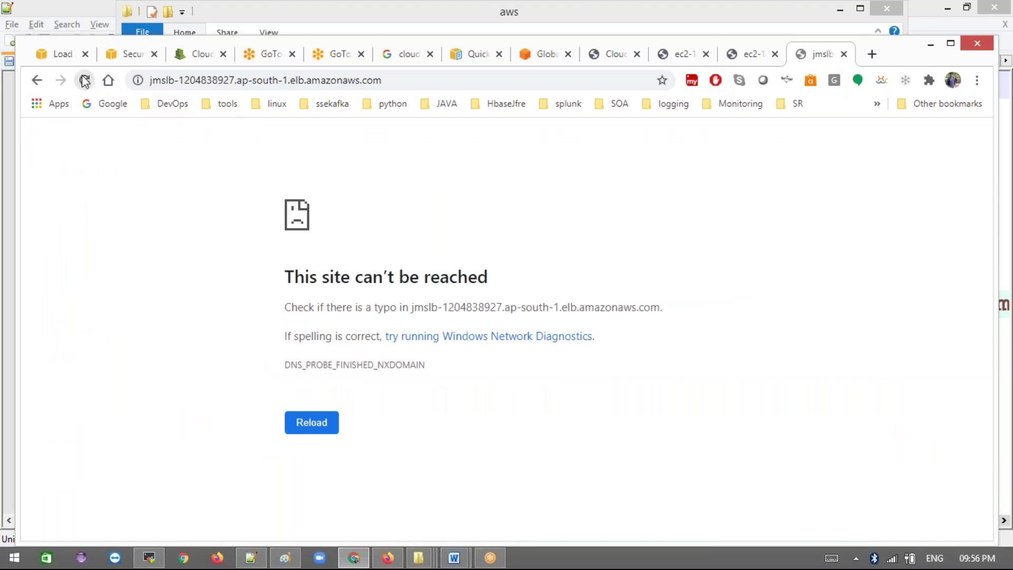
pyautogui.click(84, 82)
pyautogui.click(84, 82)
pyautogui.click(84, 81)
# - Return to the load balancer list and enlarge the details pane to view the jmslb security section
pyautogui.click(70, 61)
pyautogui.moveTo(583, 322); pyautogui.dragTo(605, 508)
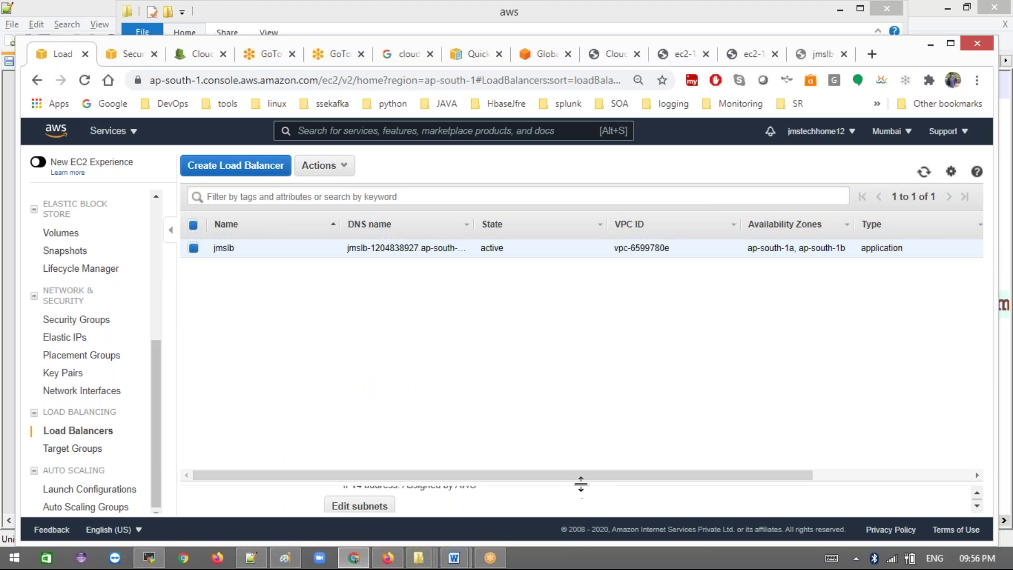
pyautogui.moveTo(581, 483); pyautogui.dragTo(554, 292)
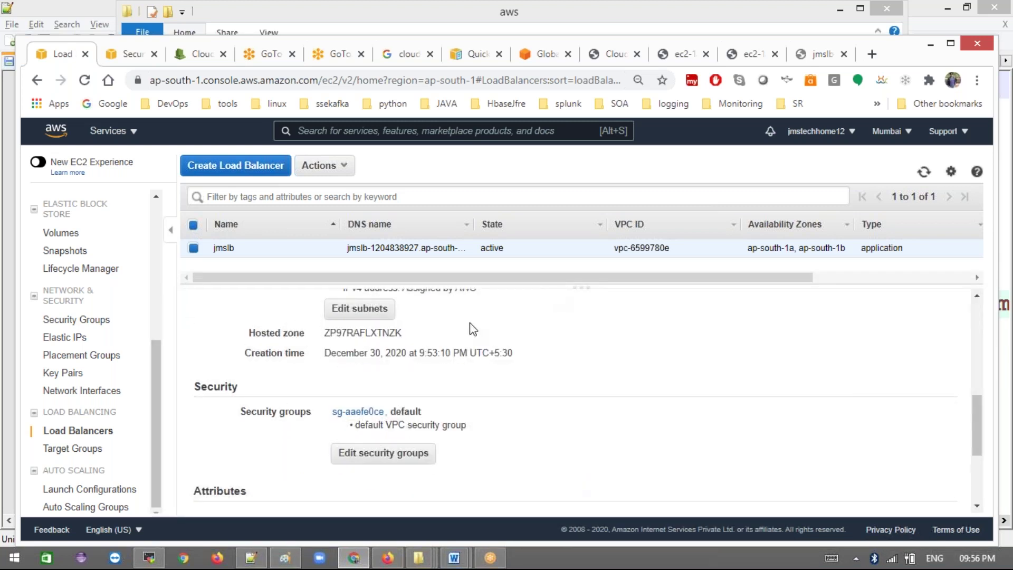
# - Review the listeners of jmslb and examine the default action types offered for a new listener without adding one
pyautogui.scroll(5, 472, 328)
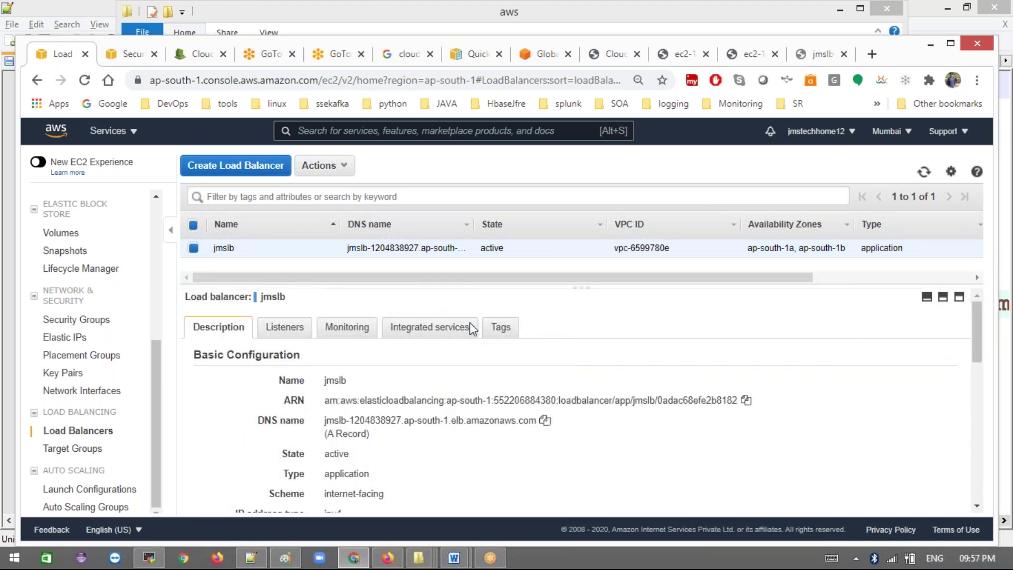
pyautogui.click(291, 333)
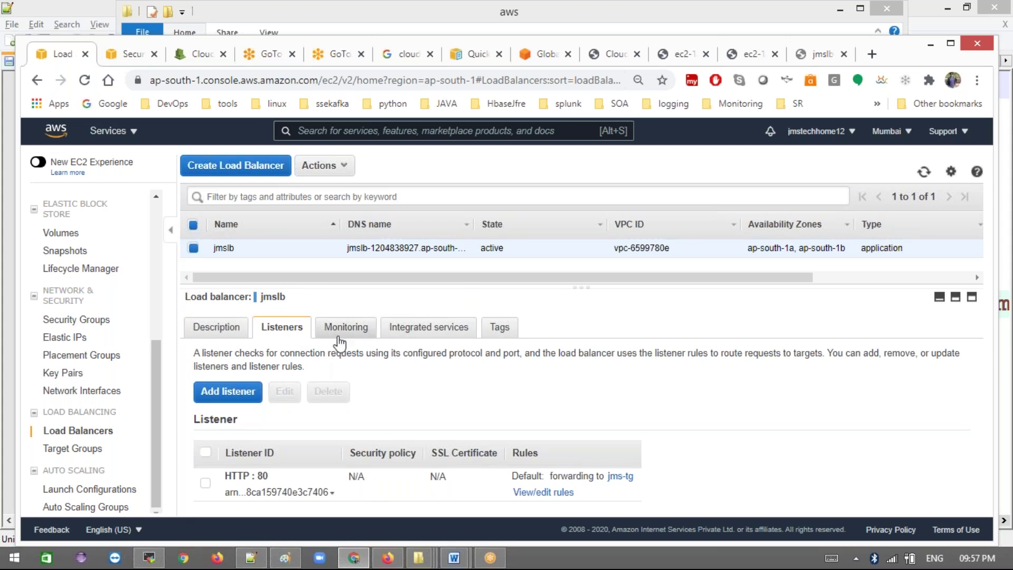
pyautogui.click(249, 400)
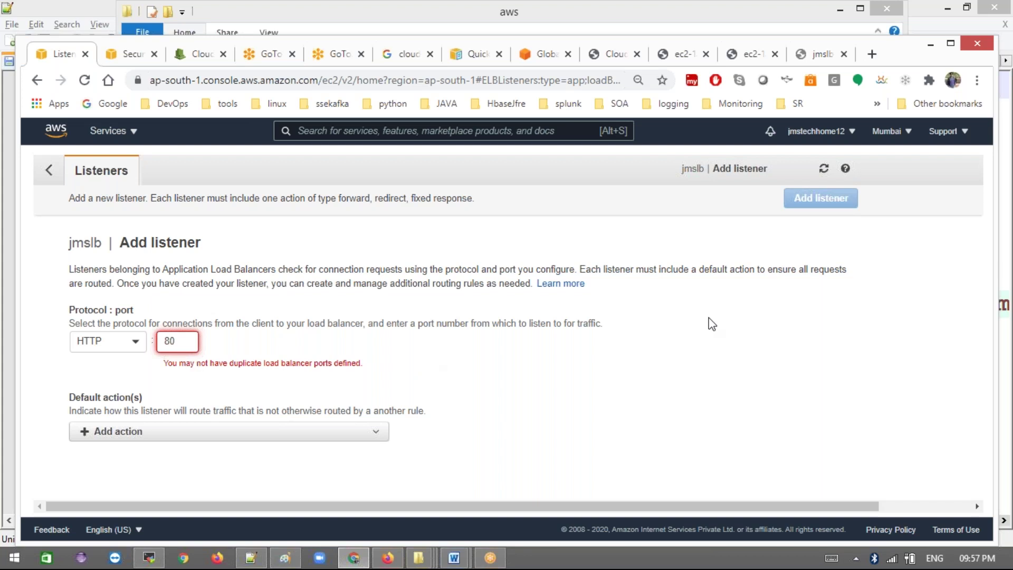
pyautogui.click(113, 434)
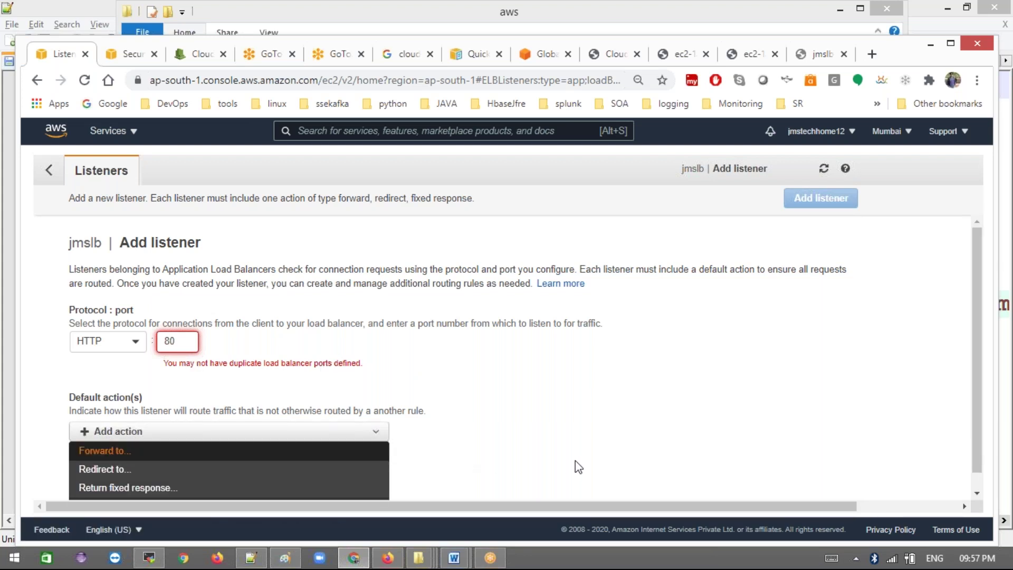
pyautogui.scroll(-1, 982, 454)
pyautogui.click(982, 454)
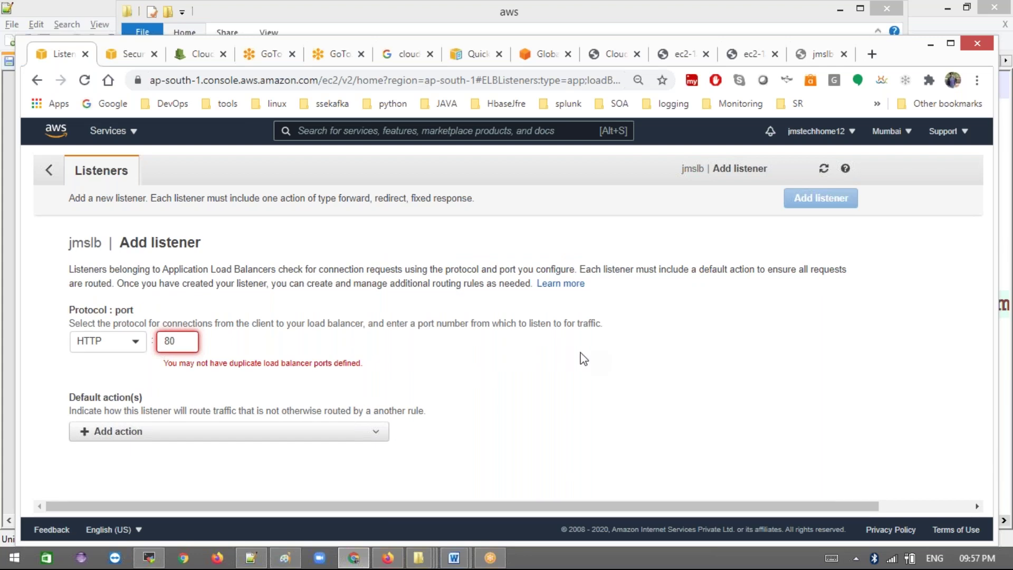
pyautogui.click(152, 436)
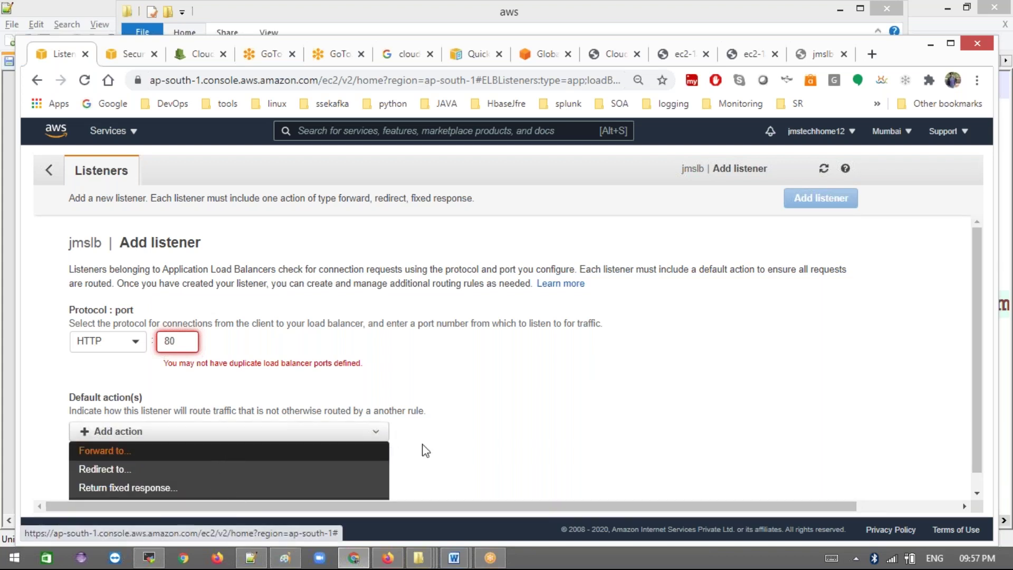
pyautogui.click(577, 416)
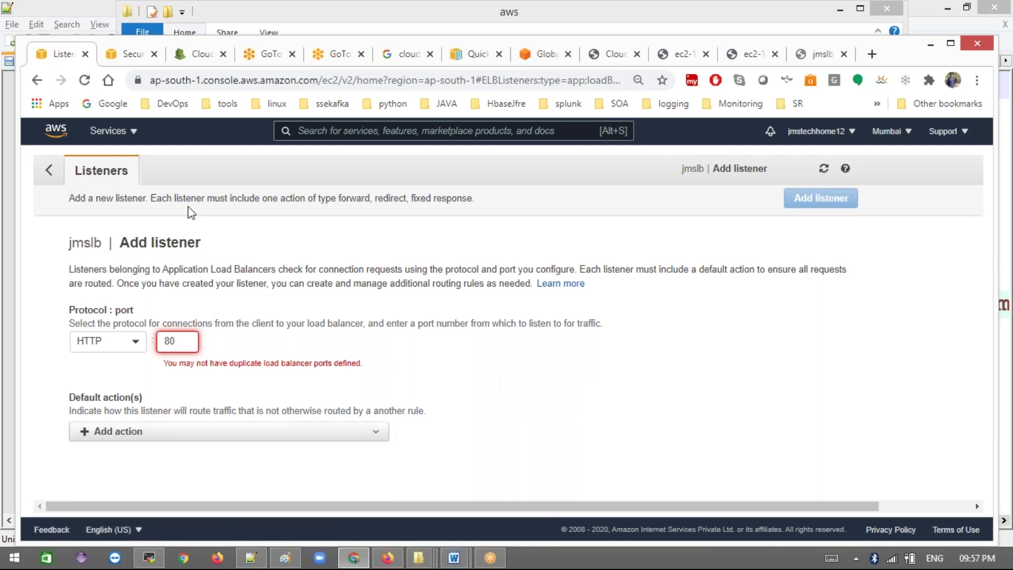
pyautogui.click(48, 172)
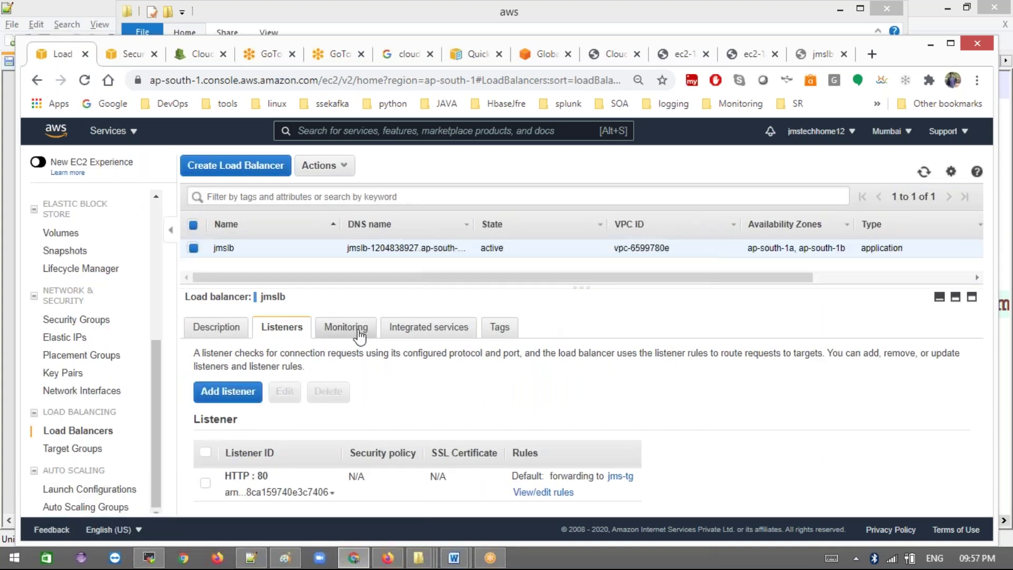
# - Look through the monitoring and integrated services details of jmslb, and return to its description
pyautogui.click(363, 339)
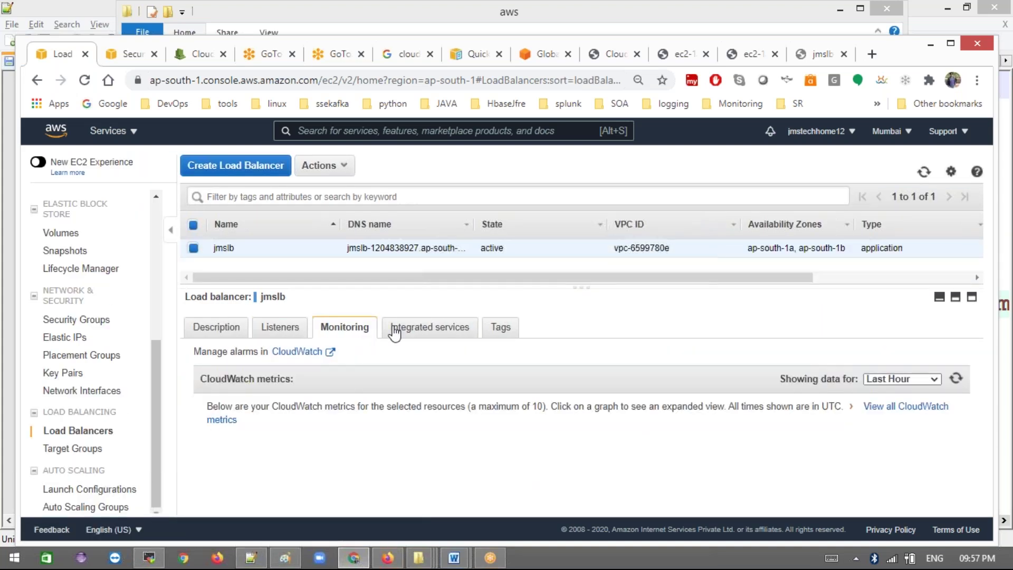
pyautogui.click(430, 328)
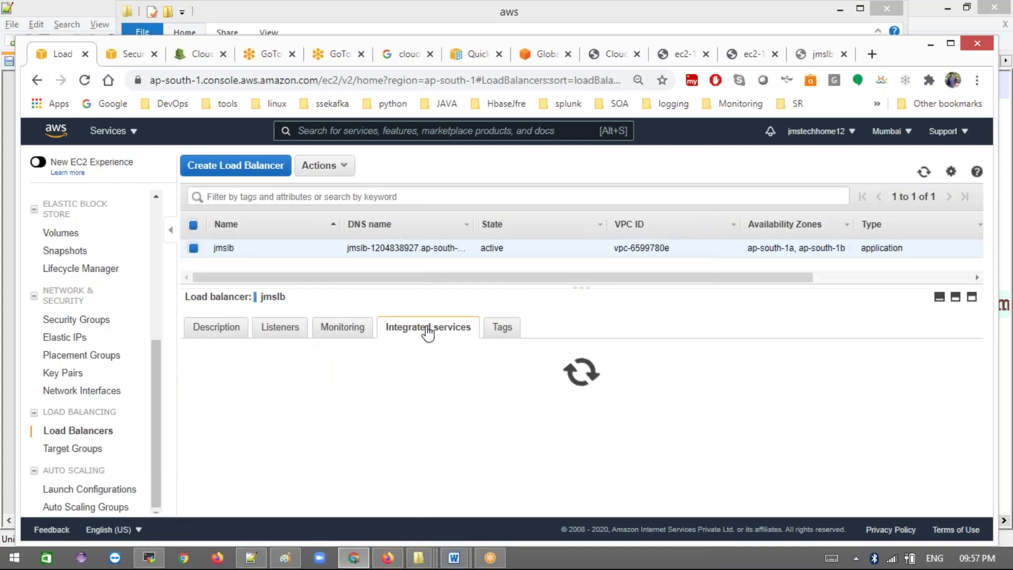
pyautogui.click(211, 327)
# - Retest the load balancer's DNS address by reloading its page and requesting it with port :80 appended
pyautogui.click(826, 52)
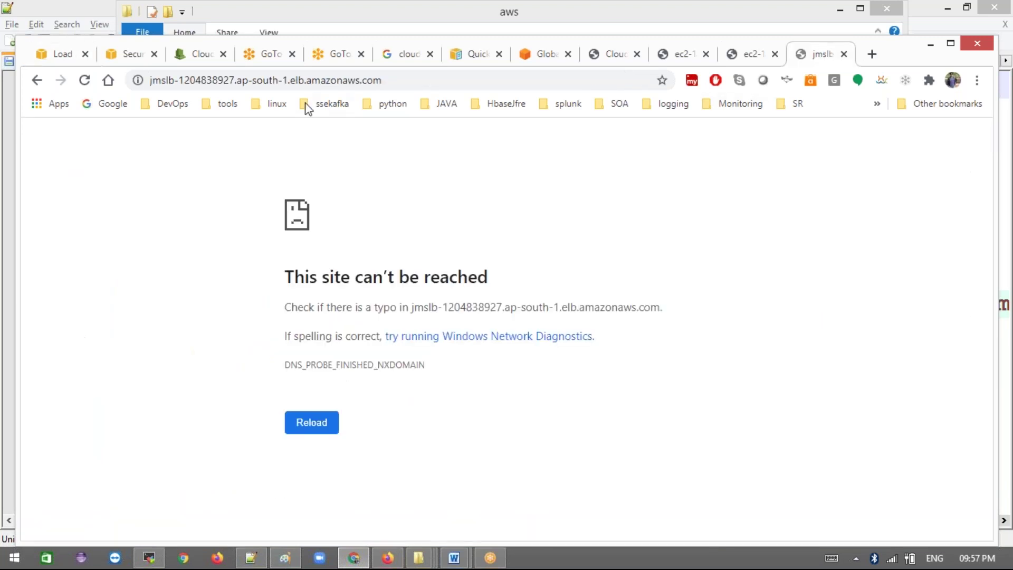
pyautogui.click(86, 81)
pyautogui.click(86, 81)
pyautogui.click(410, 83)
pyautogui.click(433, 84)
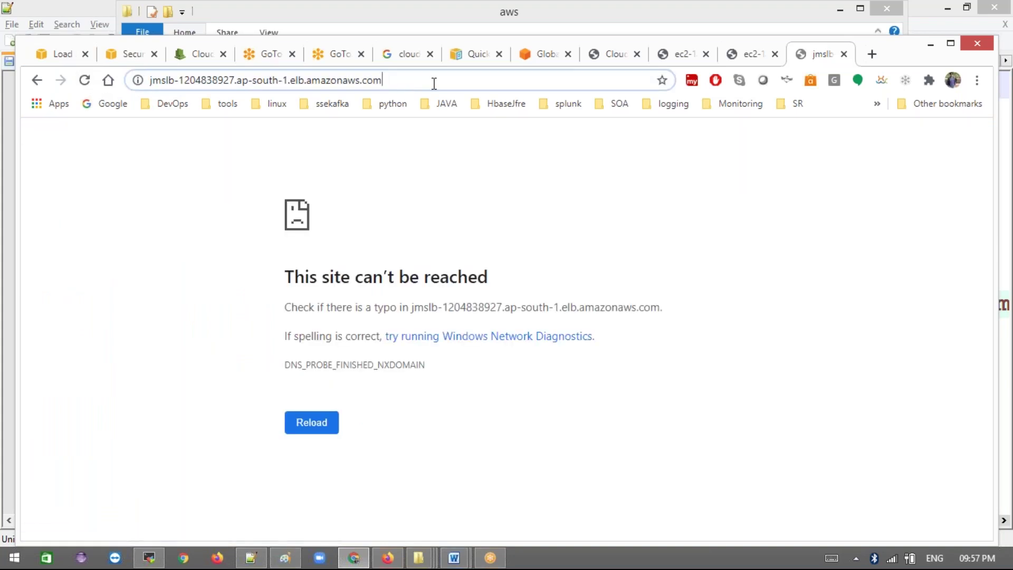
pyautogui.write(':80')
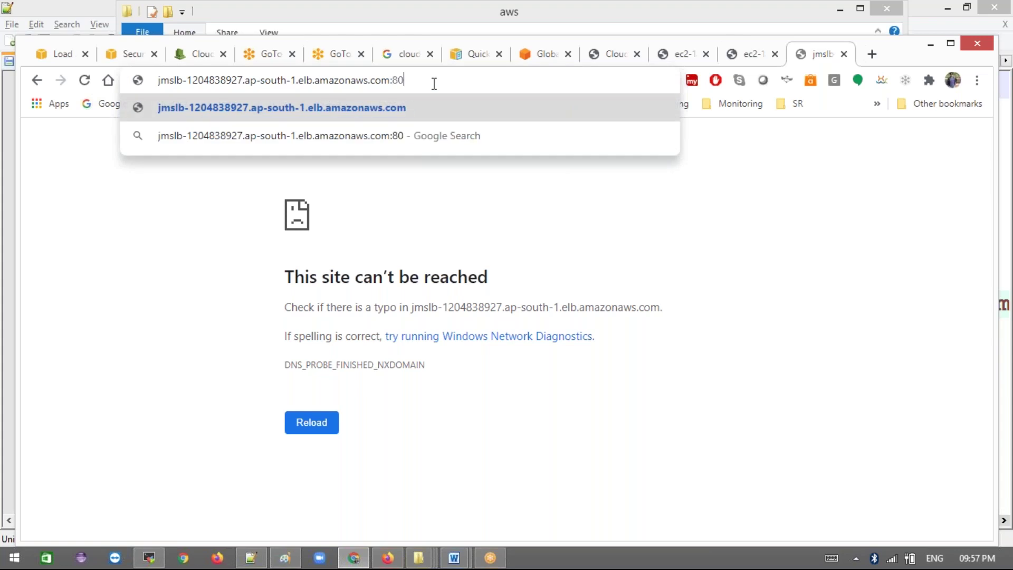
pyautogui.press('Return')
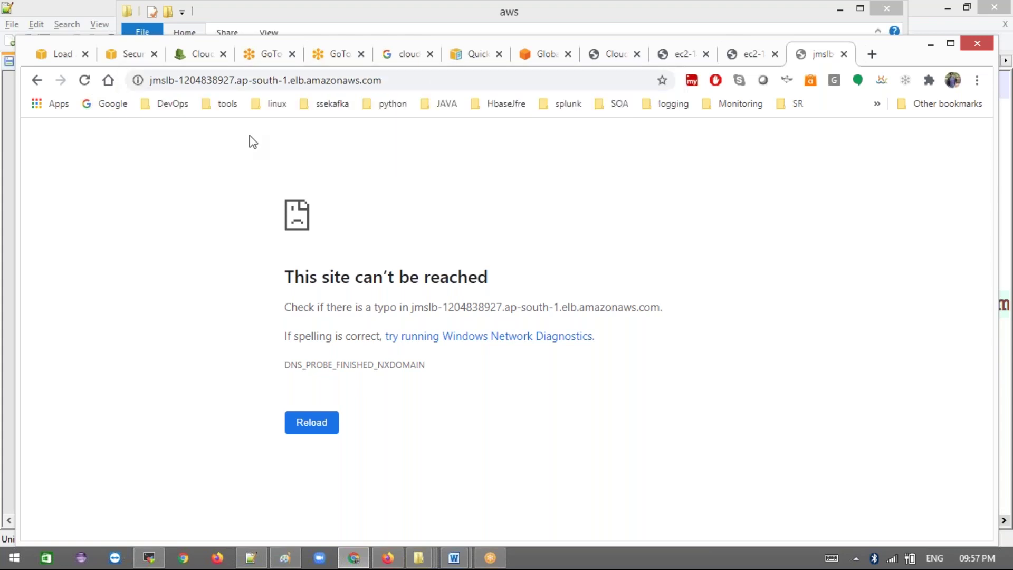
pyautogui.click(85, 84)
# - Open target group jms-tg and examine the registered targets' status and the health check settings
pyautogui.click(74, 55)
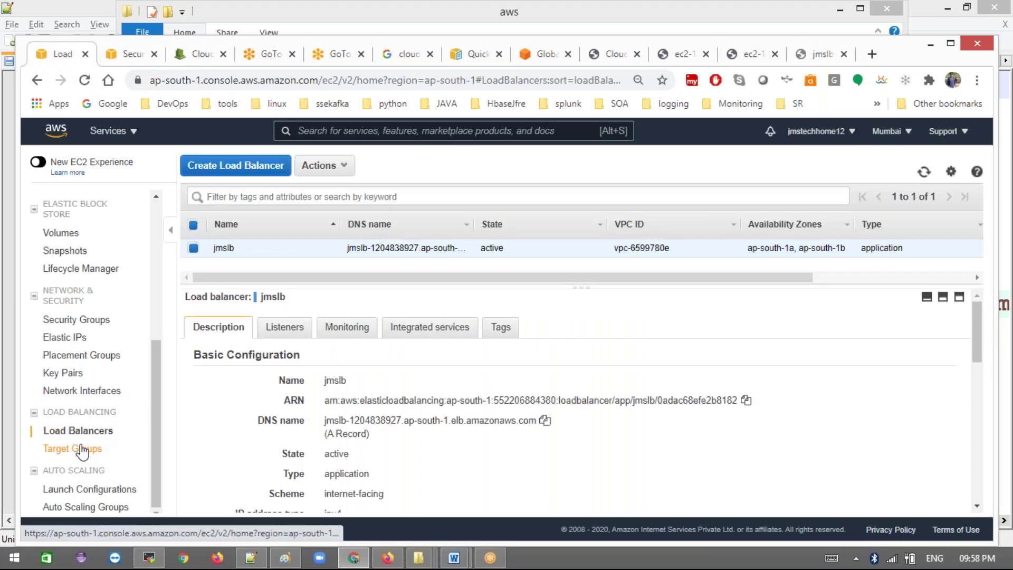
pyautogui.click(78, 434)
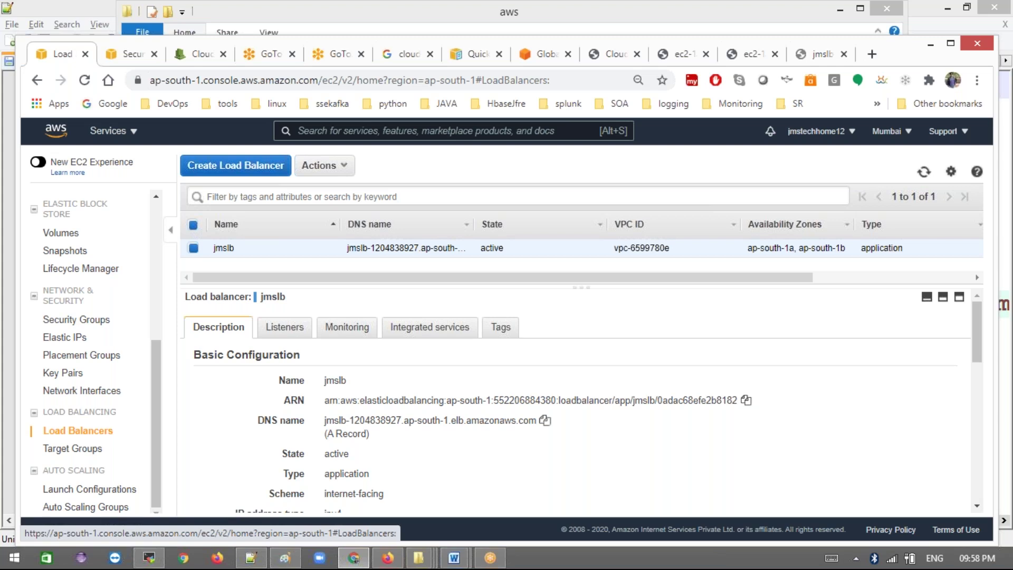
pyautogui.click(81, 449)
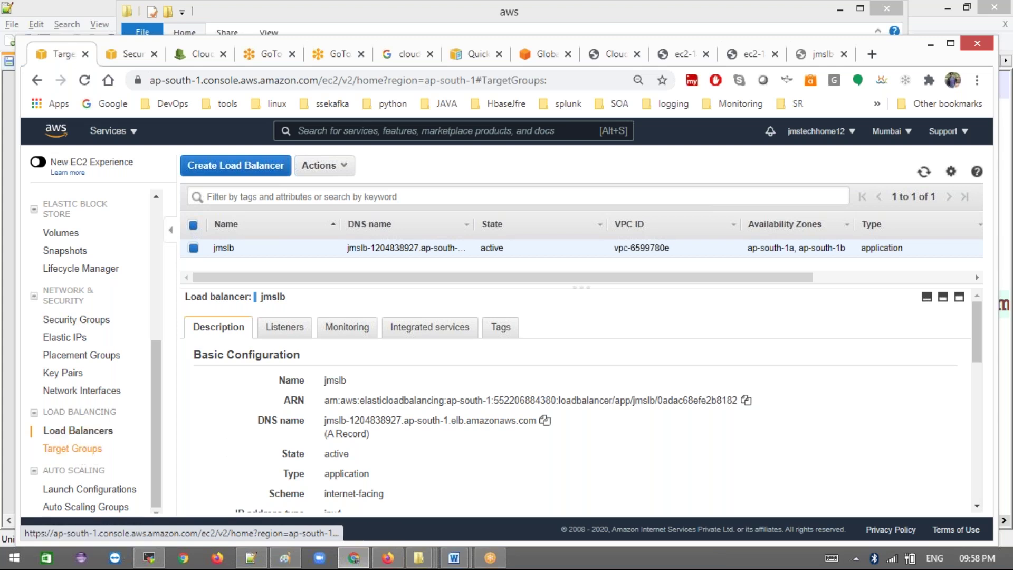
pyautogui.click(277, 331)
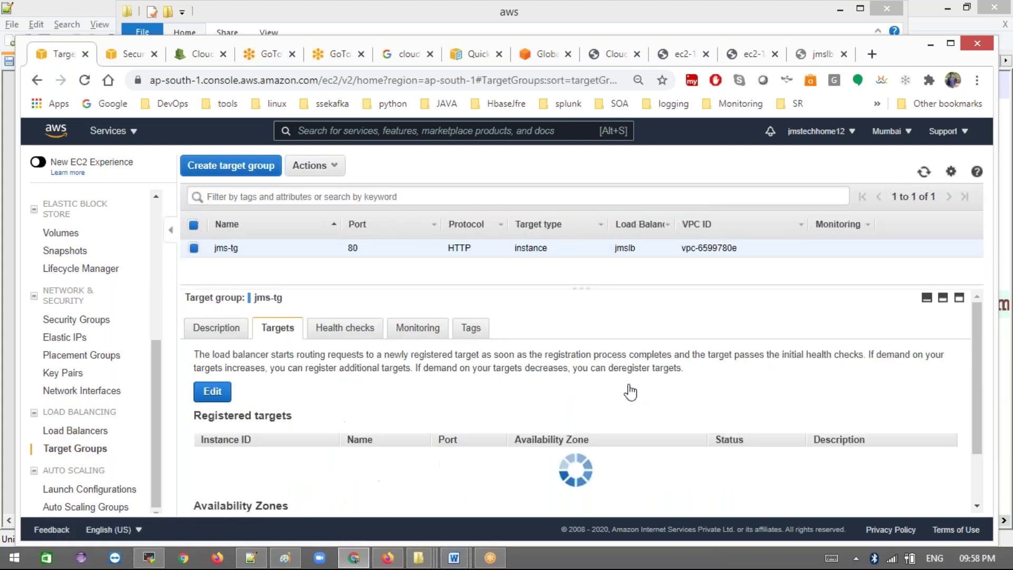
pyautogui.scroll(-1, 628, 425)
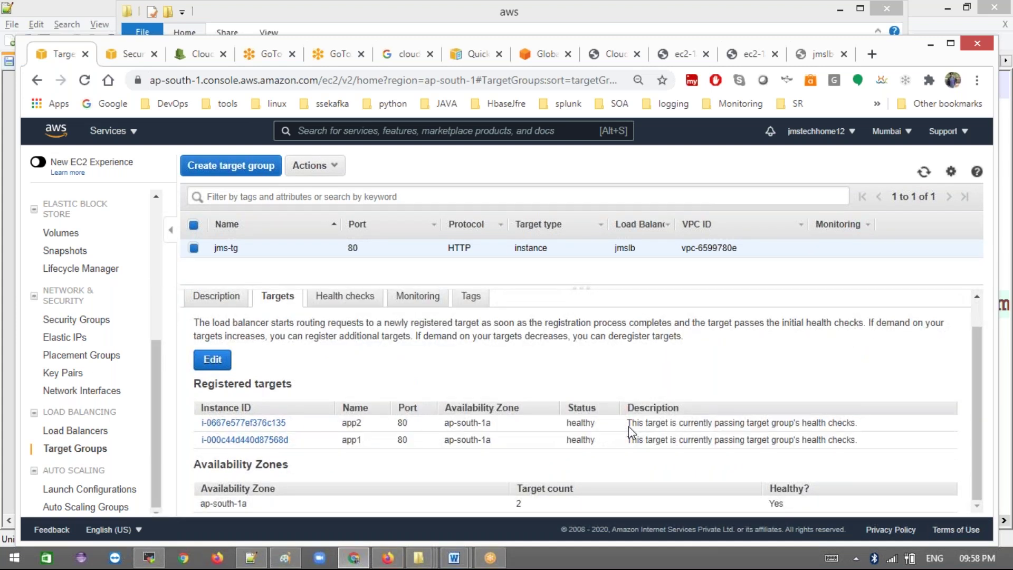
pyautogui.scroll(1, 628, 426)
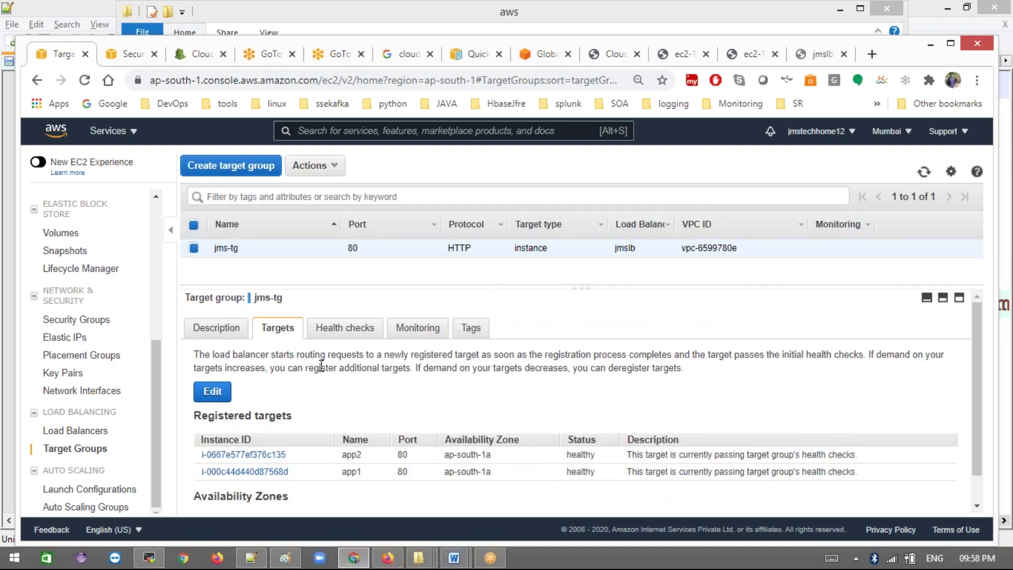
pyautogui.click(340, 331)
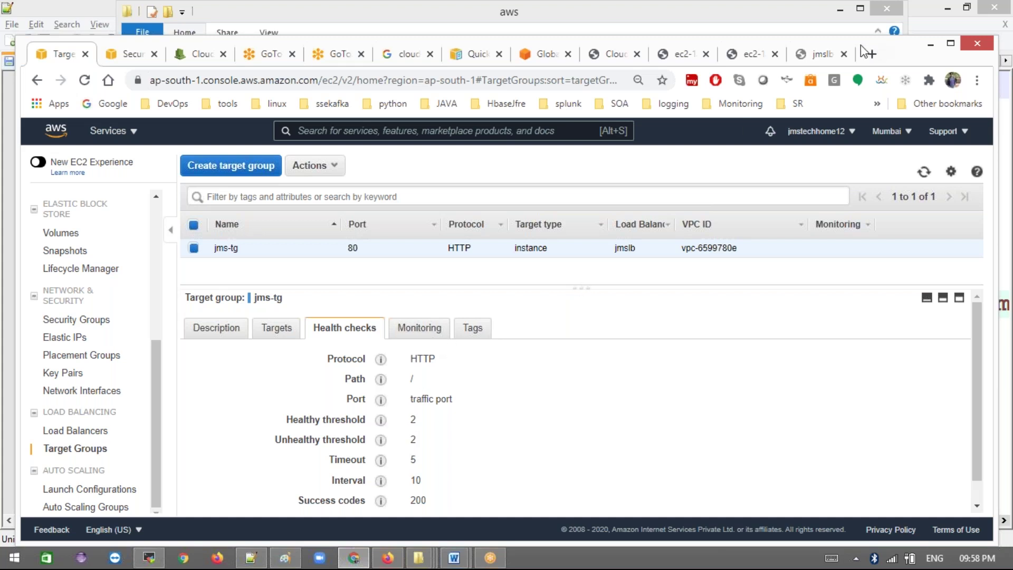
# - Reload the first EC2 instance's page and check both instance pages against the load balancer's page
pyautogui.click(826, 53)
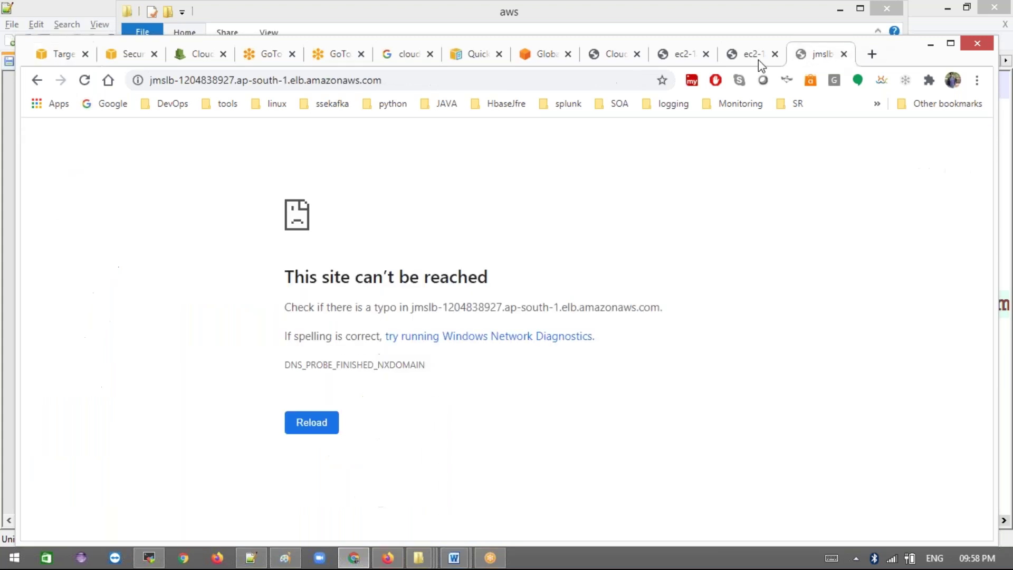
pyautogui.click(666, 55)
pyautogui.click(85, 81)
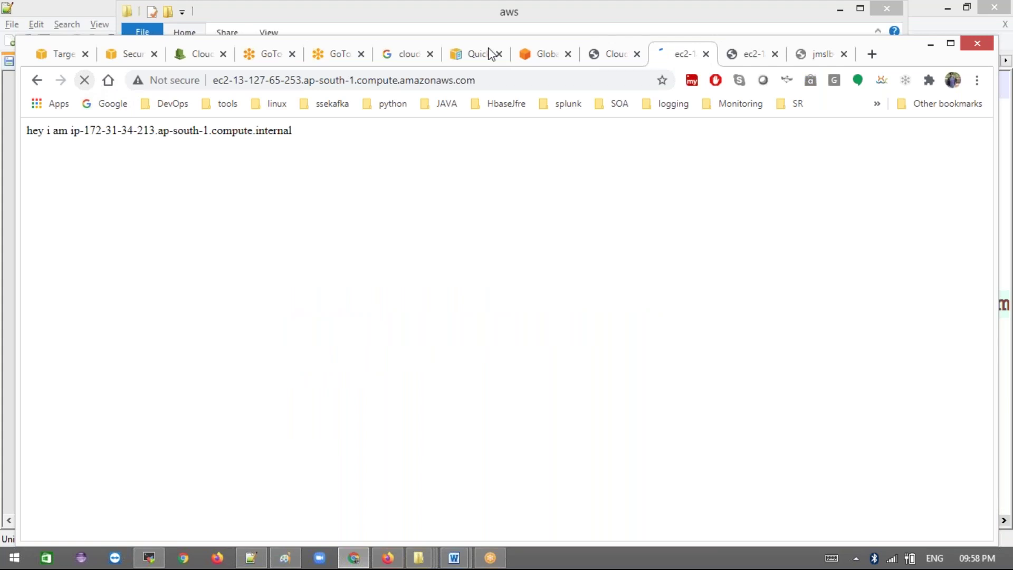
pyautogui.click(746, 52)
pyautogui.click(821, 57)
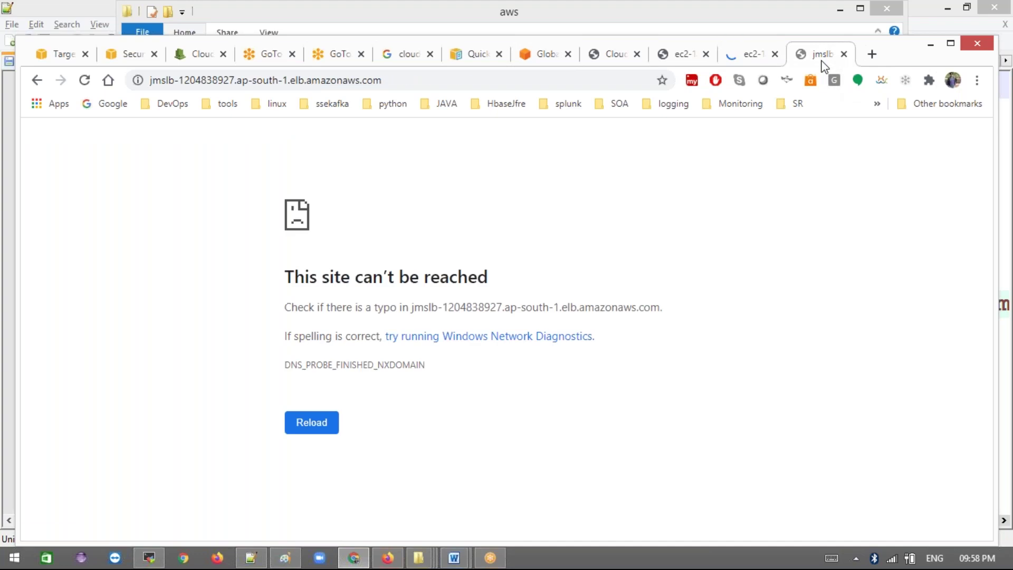
pyautogui.click(739, 54)
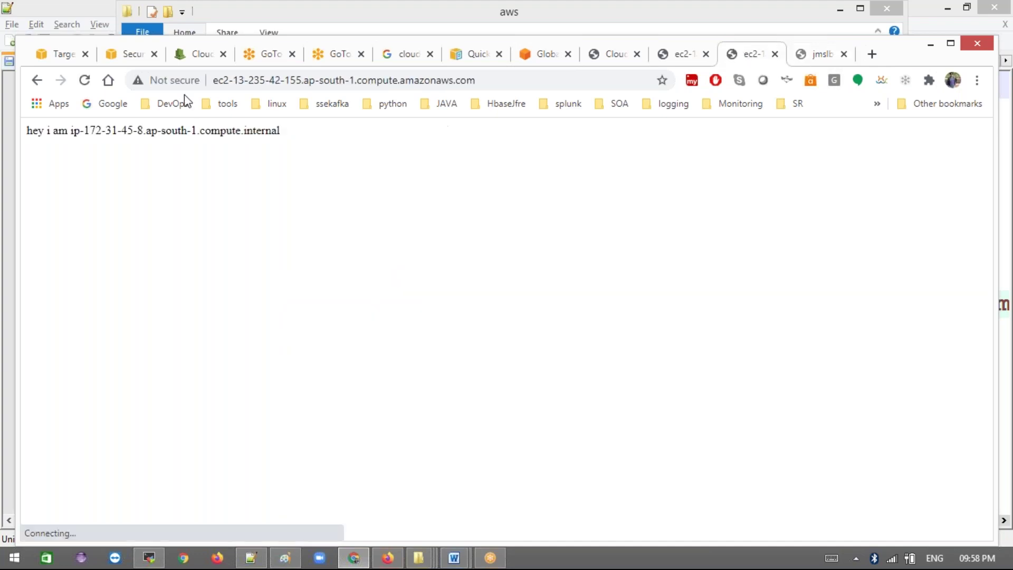
# - Return to the load balancer's DNS page and reload it repeatedly to test whether it resolves
pyautogui.click(821, 60)
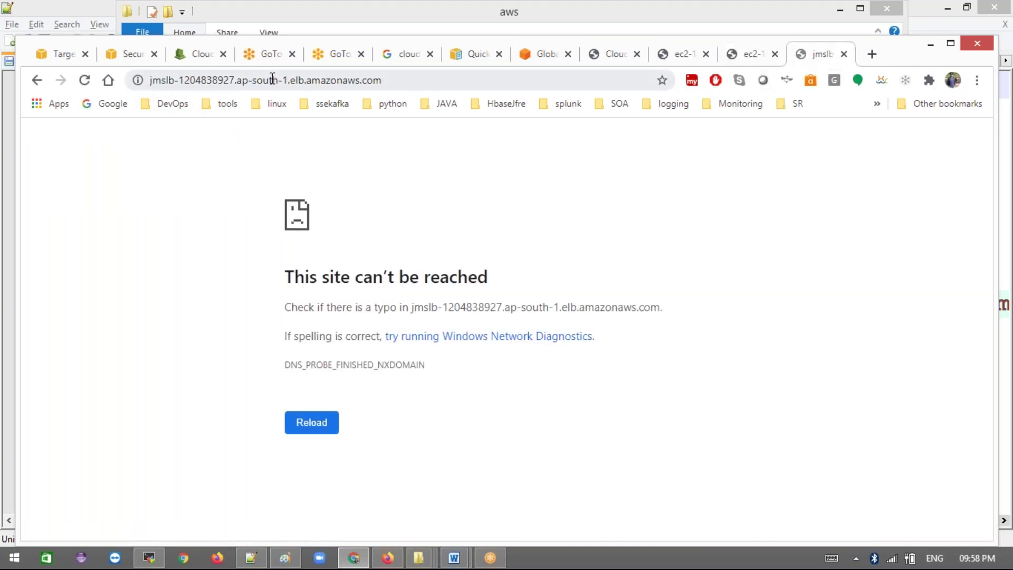
pyautogui.click(85, 80)
pyautogui.click(85, 81)
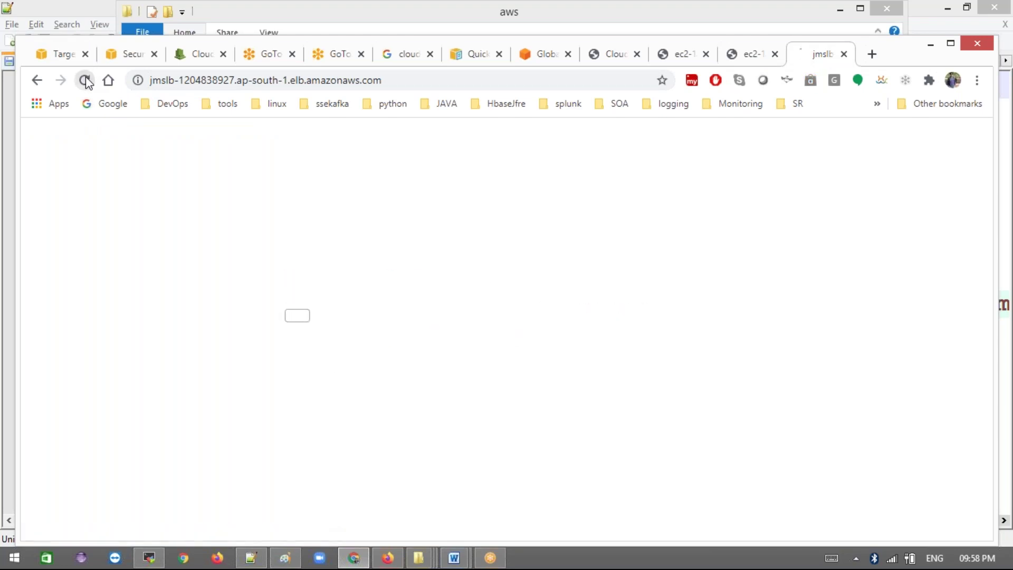
pyautogui.click(85, 80)
pyautogui.click(85, 80)
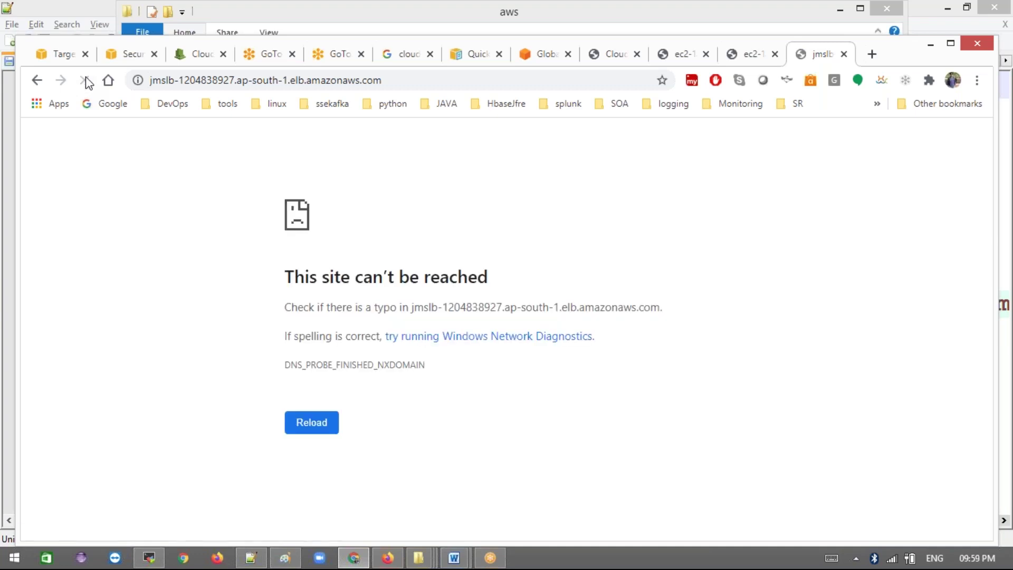
pyautogui.click(85, 80)
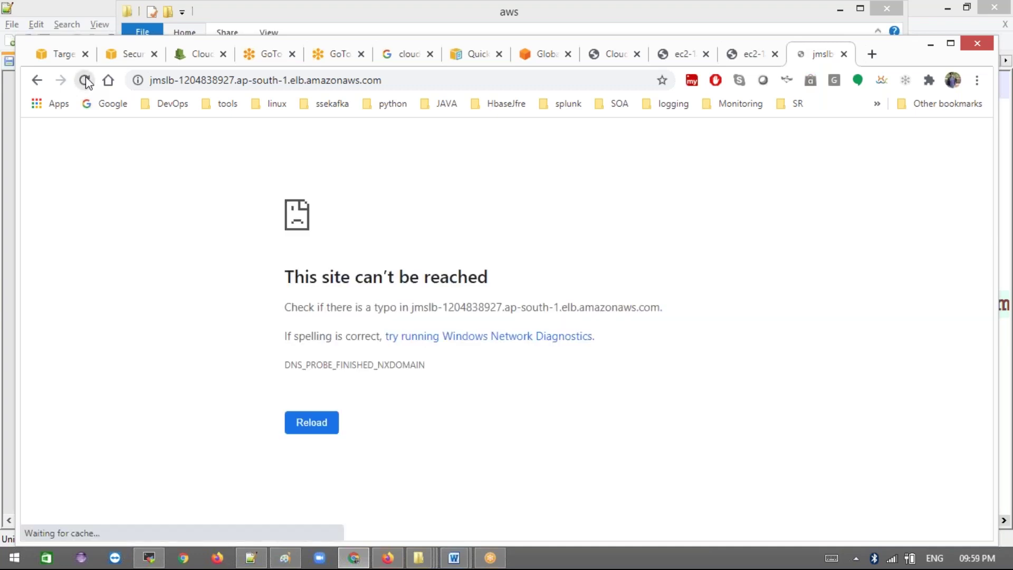
pyautogui.click(85, 80)
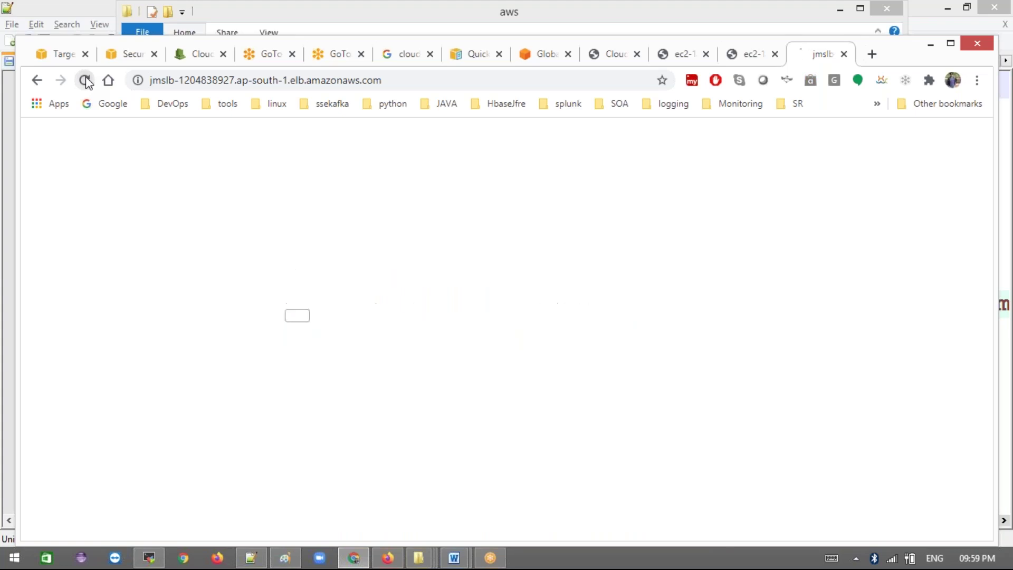
pyautogui.click(85, 81)
pyautogui.click(84, 81)
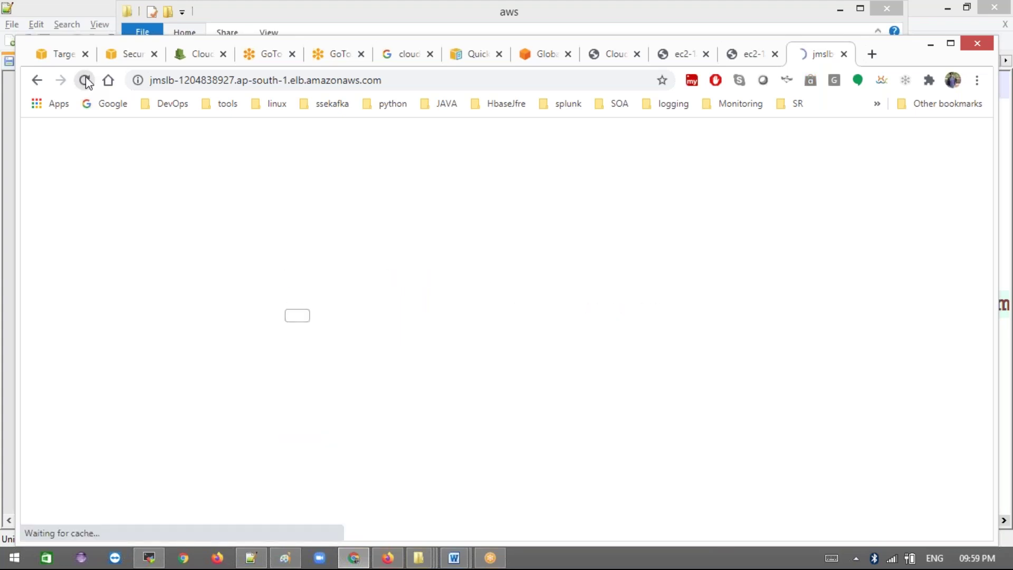
pyautogui.click(85, 80)
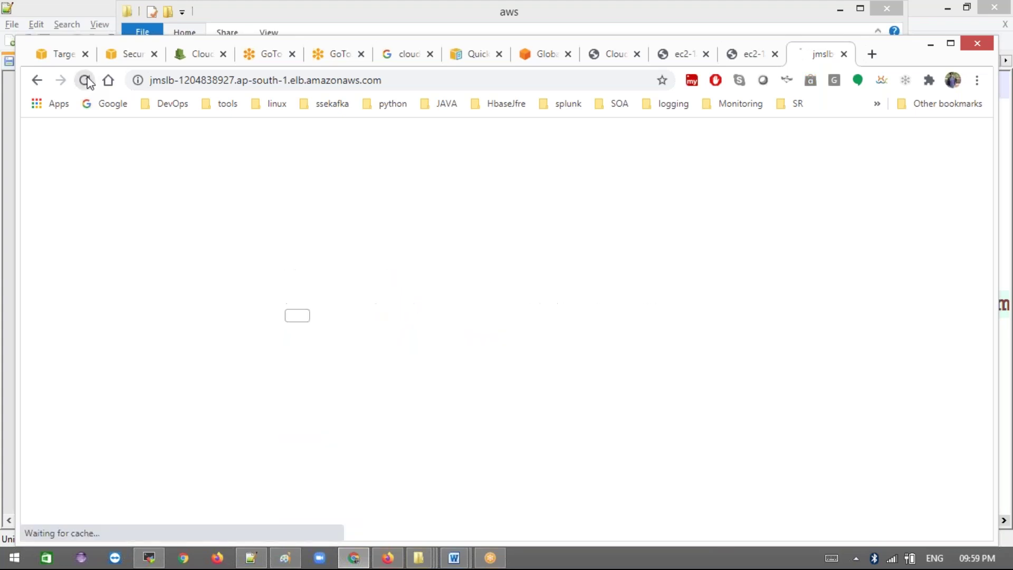
# - Check both EC2 instance pages once more and reload the load balancer's DNS page again
pyautogui.click(685, 60)
pyautogui.click(746, 60)
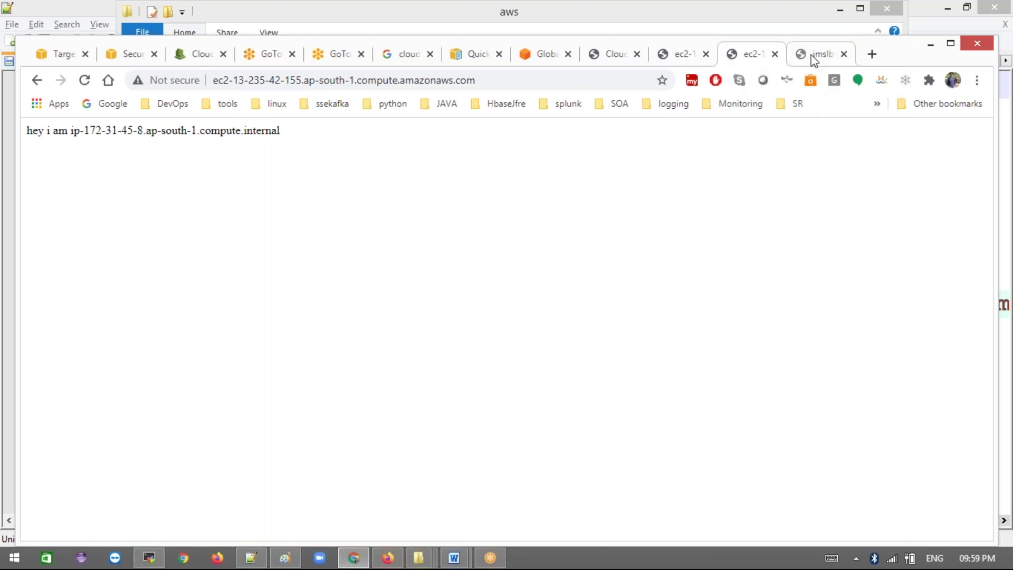
pyautogui.click(810, 60)
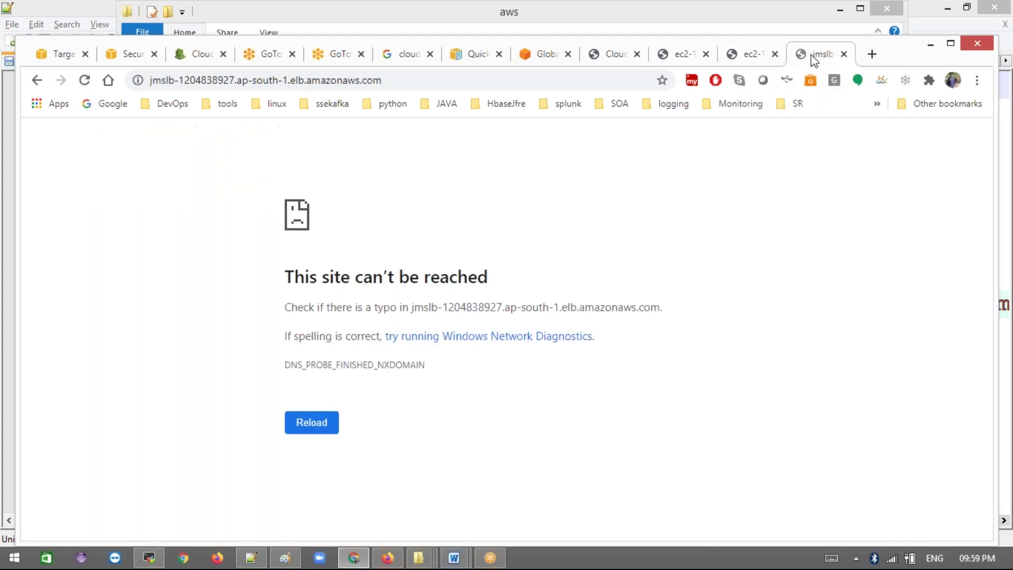
pyautogui.click(83, 82)
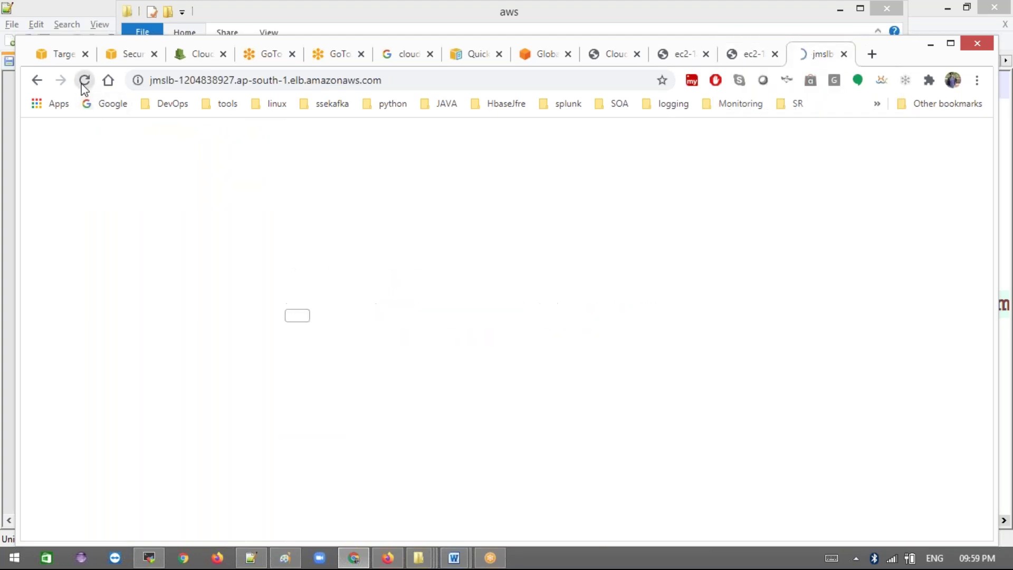
# - Reload the load balancer's DNS page several more times and recheck the status of the targets registered in jms-tg
pyautogui.click(83, 85)
pyautogui.click(83, 84)
pyautogui.click(83, 85)
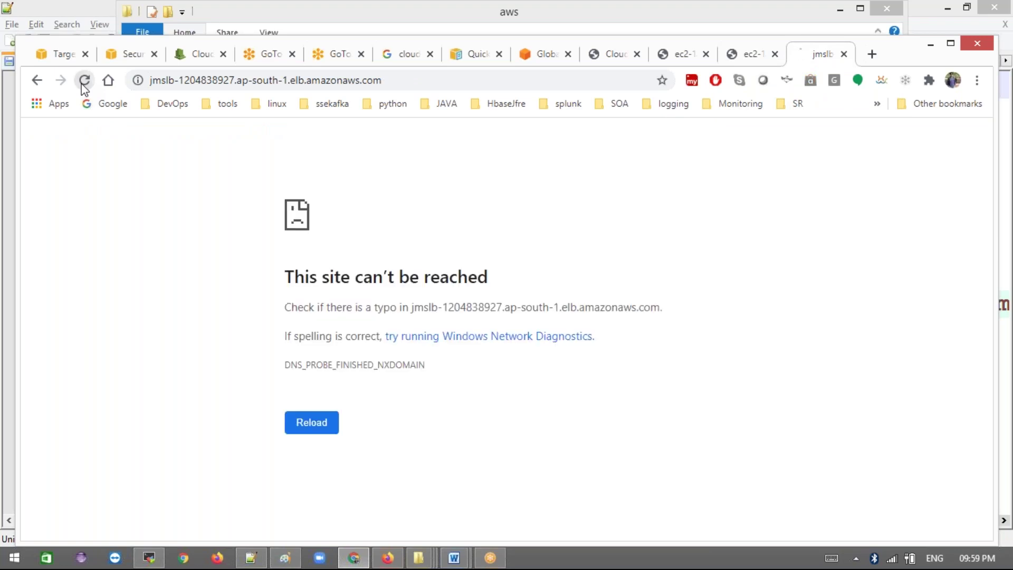
pyautogui.click(60, 58)
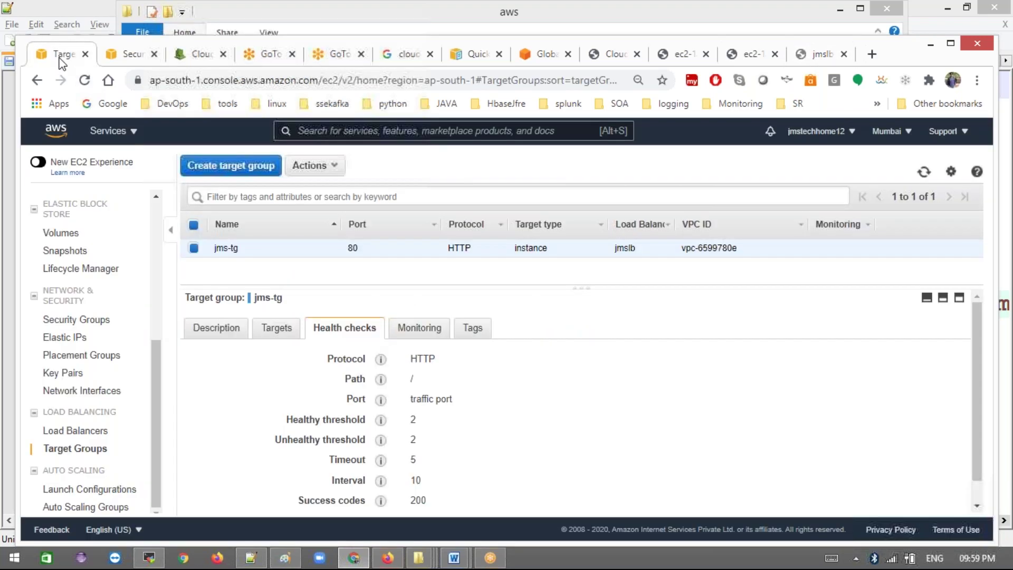
pyautogui.click(277, 327)
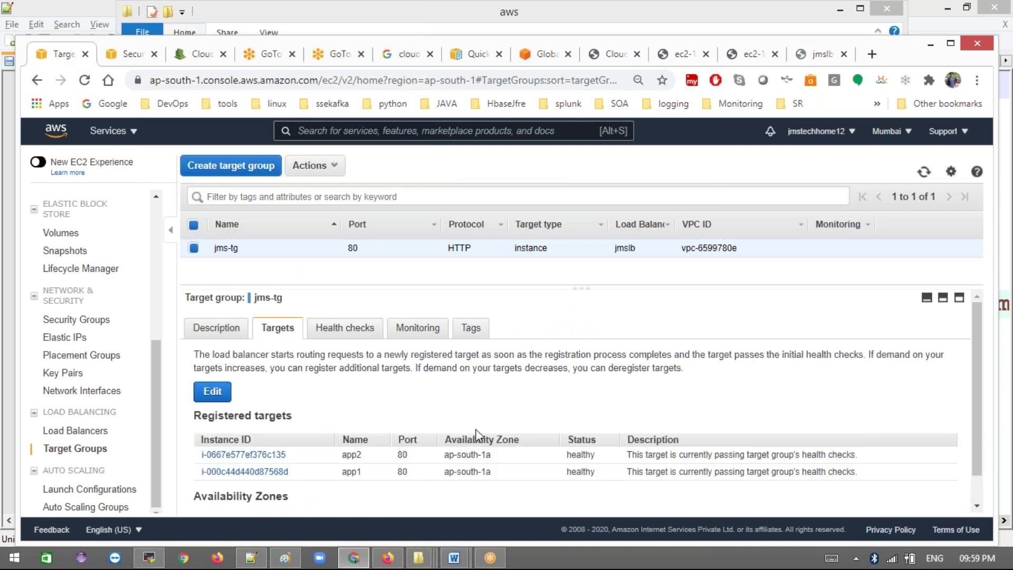
pyautogui.scroll(-1, 476, 435)
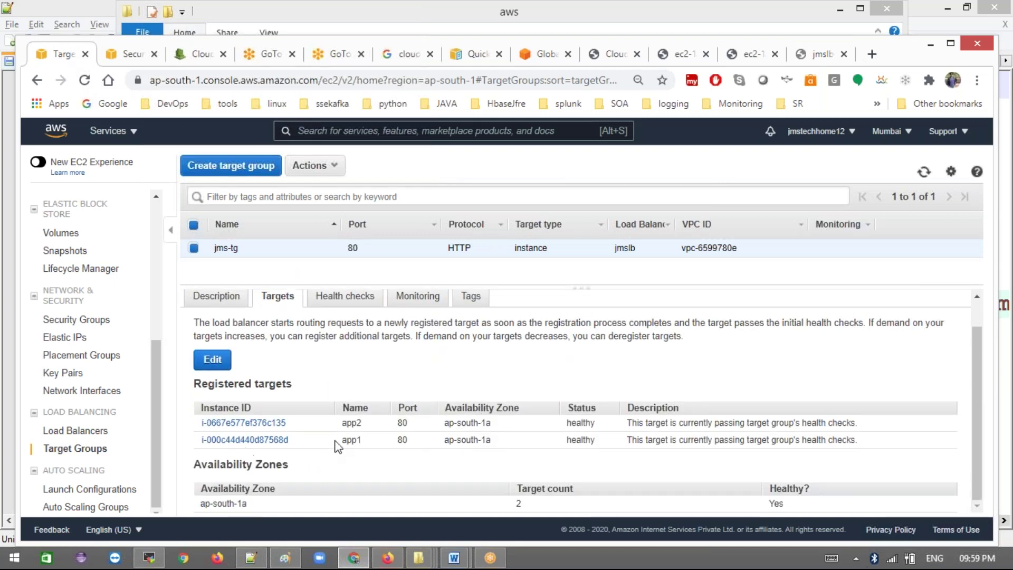
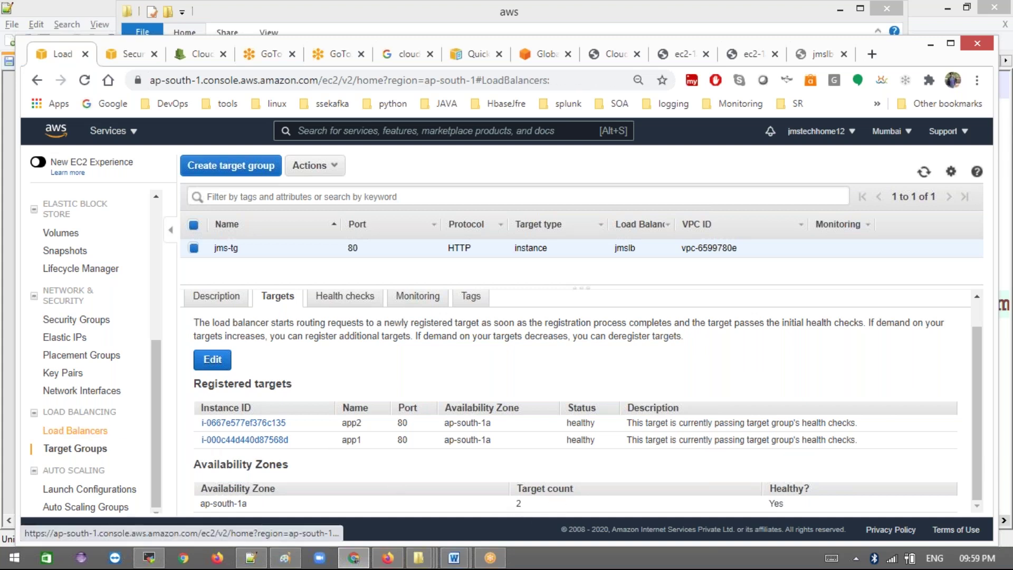
# - Open load balancer jmslb and examine its description from the basic configuration through the security groups to the idle timeout and HTTP/2 attributes
pyautogui.click(94, 433)
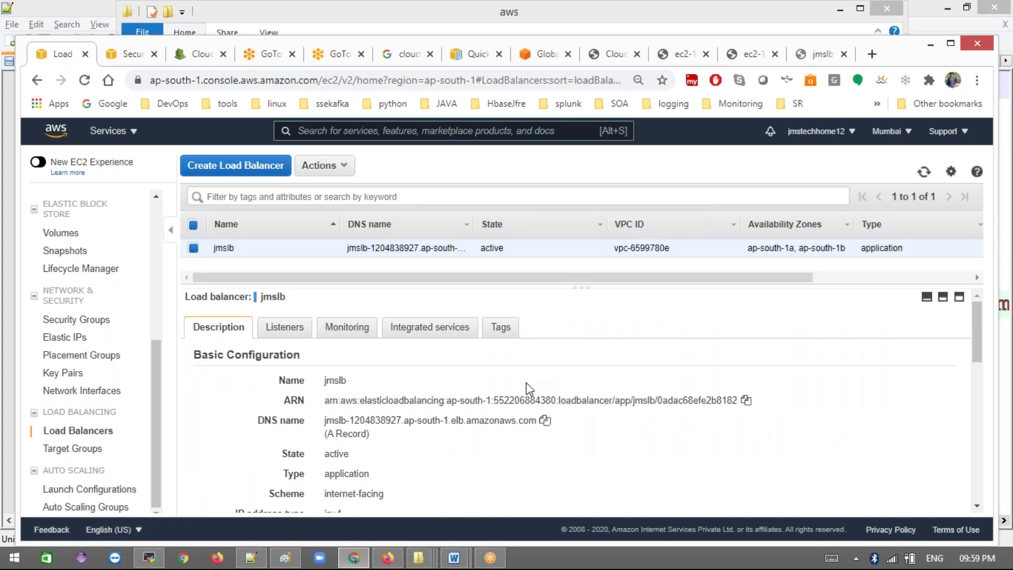
pyautogui.scroll(-1, 417, 431)
pyautogui.scroll(-2, 416, 431)
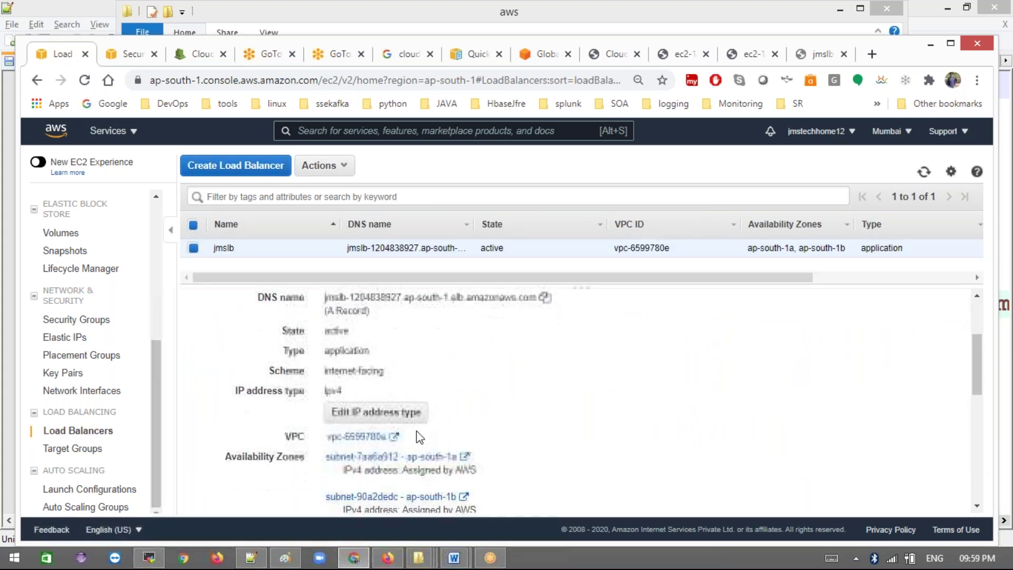
pyautogui.scroll(-2, 416, 430)
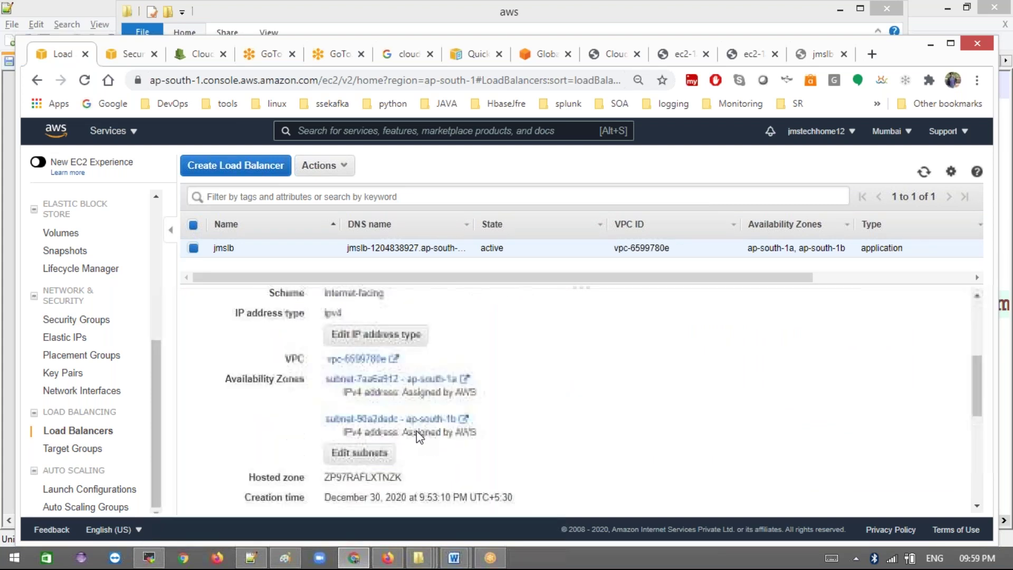
pyautogui.scroll(-2, 416, 431)
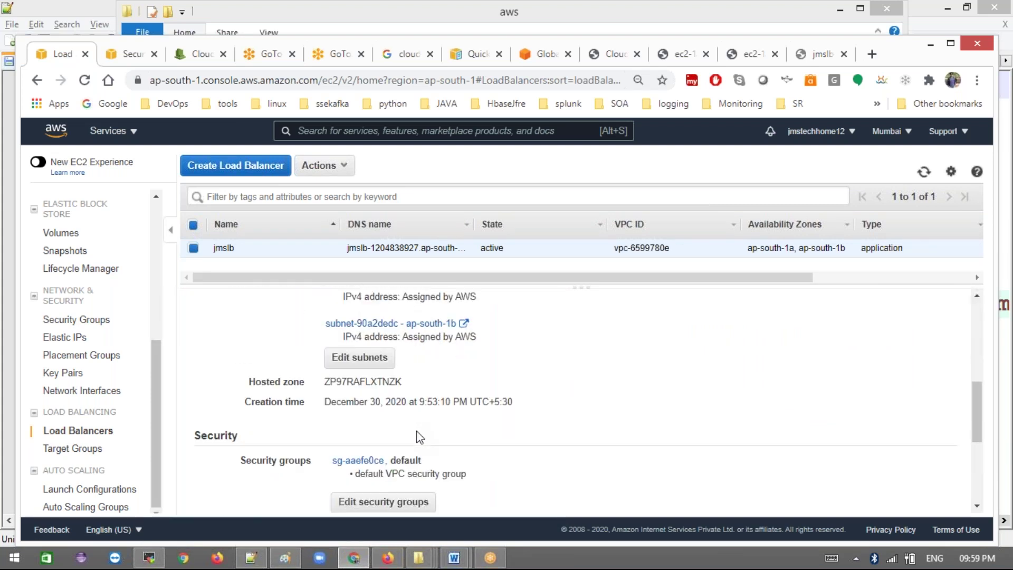
pyautogui.scroll(-2, 416, 430)
pyautogui.scroll(-3, 416, 431)
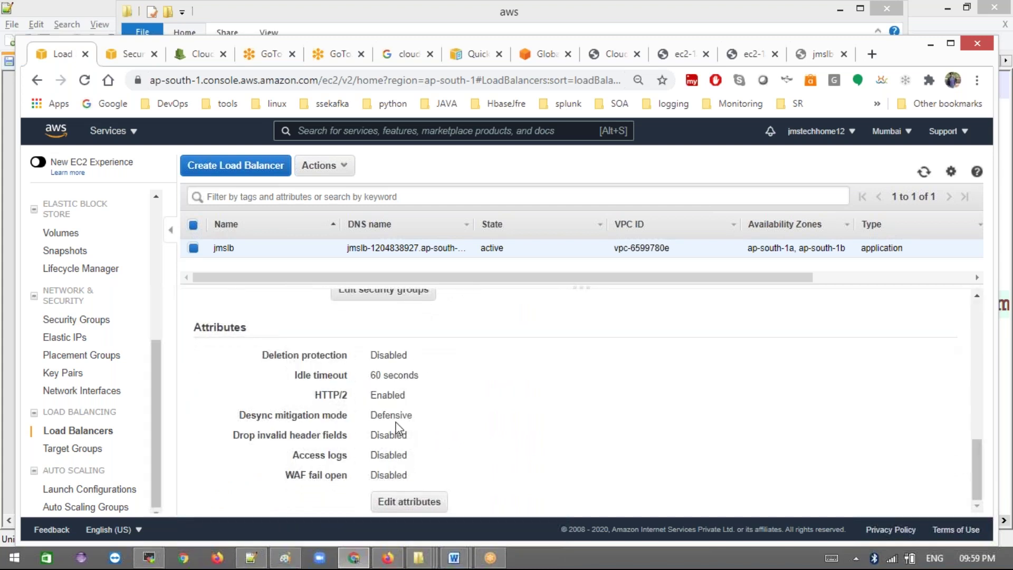
pyautogui.doubleClick(387, 371)
pyautogui.doubleClick(382, 395)
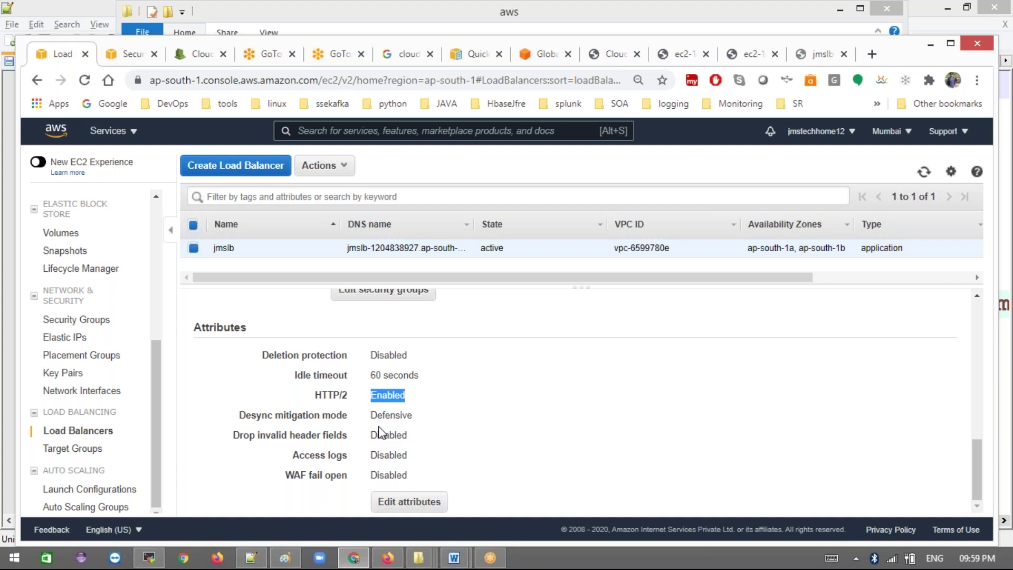
pyautogui.hotkey('ctrl', 't')
pyautogui.write('jmslb-1204838927.ap-south-1.elb.amazonaws.com')
pyautogui.press('Return')
pyautogui.hotkey('ctrl', 'shift', 'n')
pyautogui.write('http://jmslb-1284838927.ap-south-1.elb.amazonaws.com/')
pyautogui.press('Return')
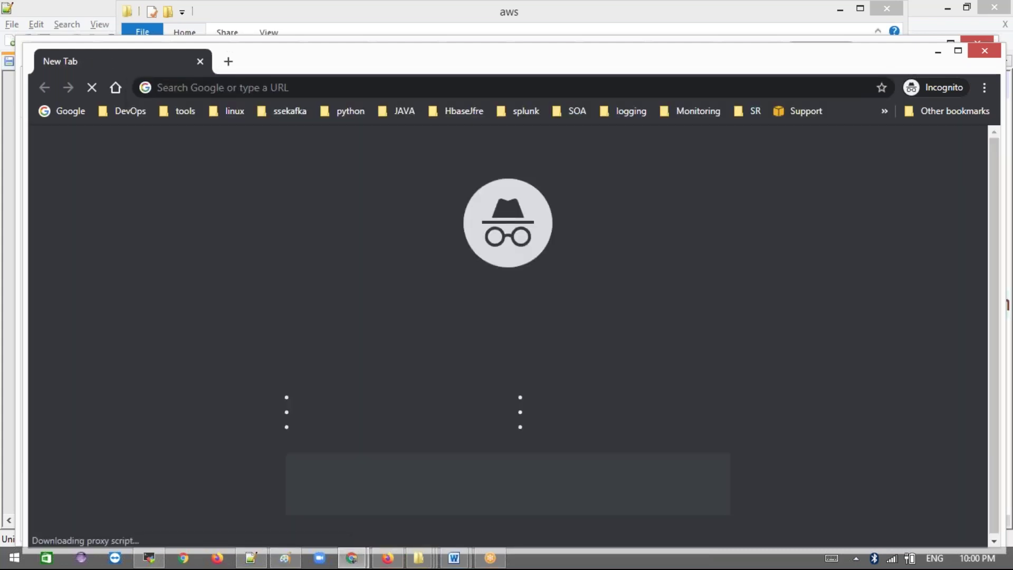
pyautogui.click(327, 86)
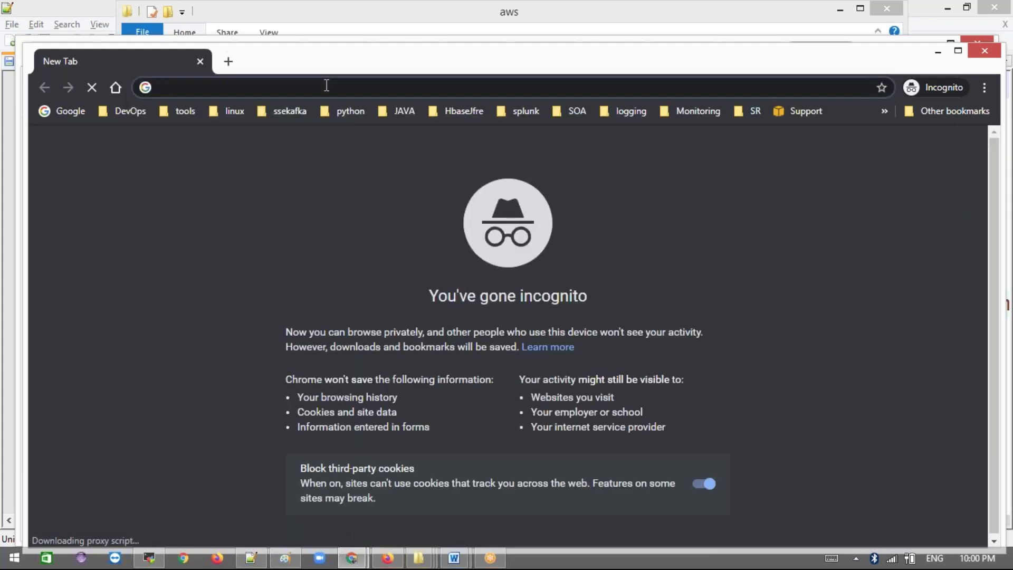
pyautogui.write('http://jmslb-1204838927.ap-south-1.elb.amazonaws.com/')
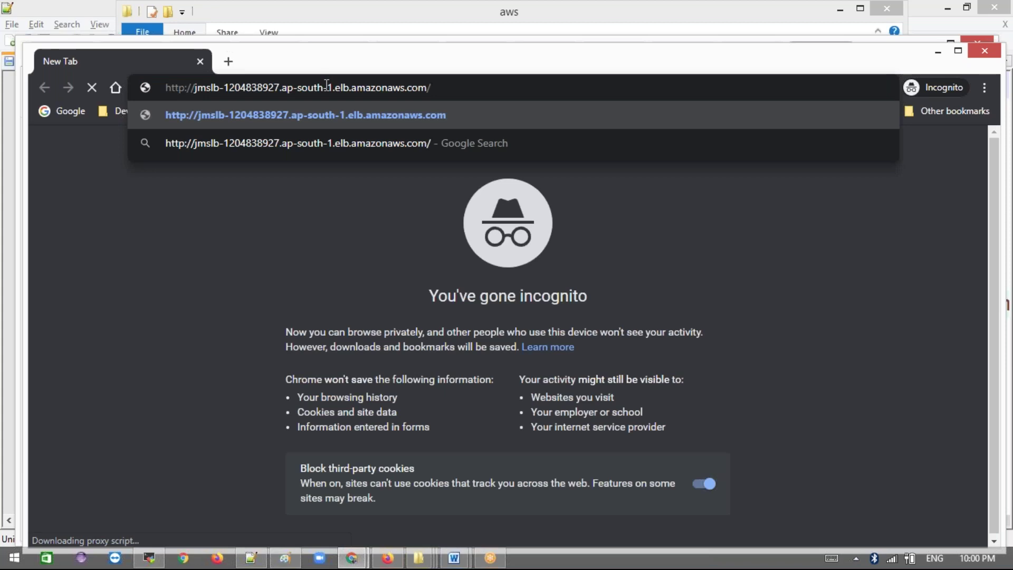
pyautogui.press('Return')
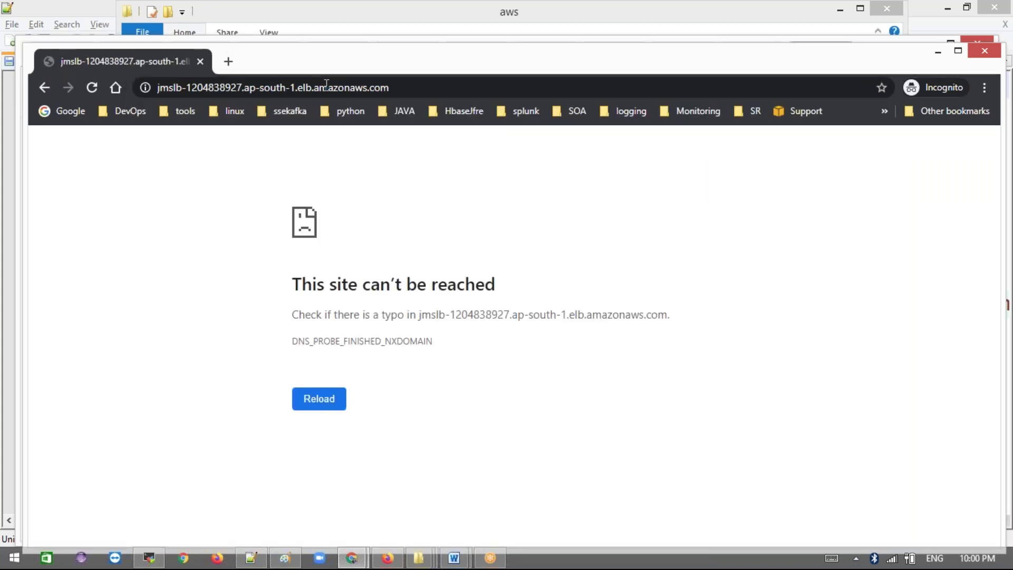
pyautogui.click(988, 55)
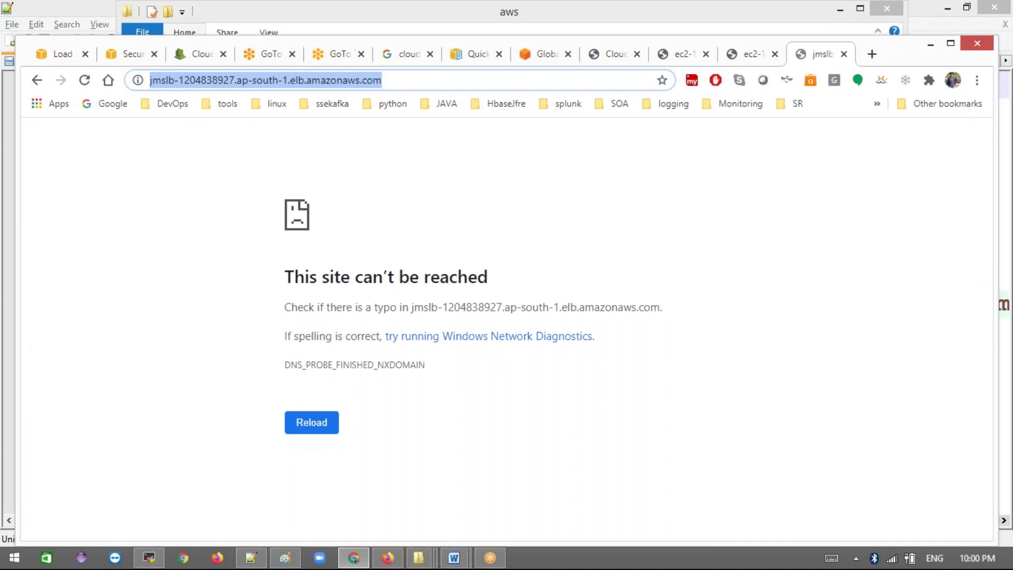
# - Reload the DNS page in the regular window and check jmslb's basic configuration, including its DNS name
pyautogui.click(86, 82)
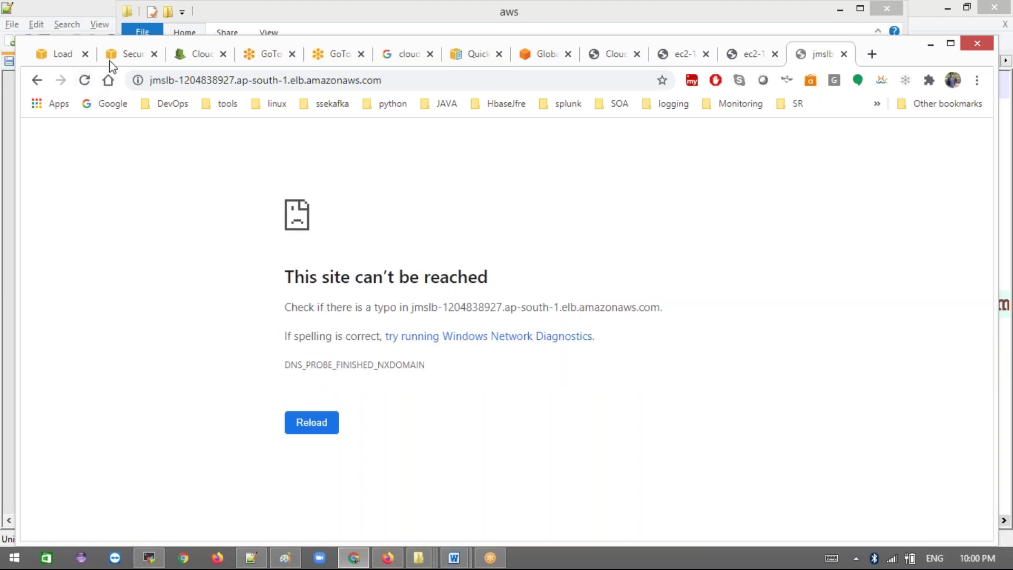
pyautogui.click(76, 61)
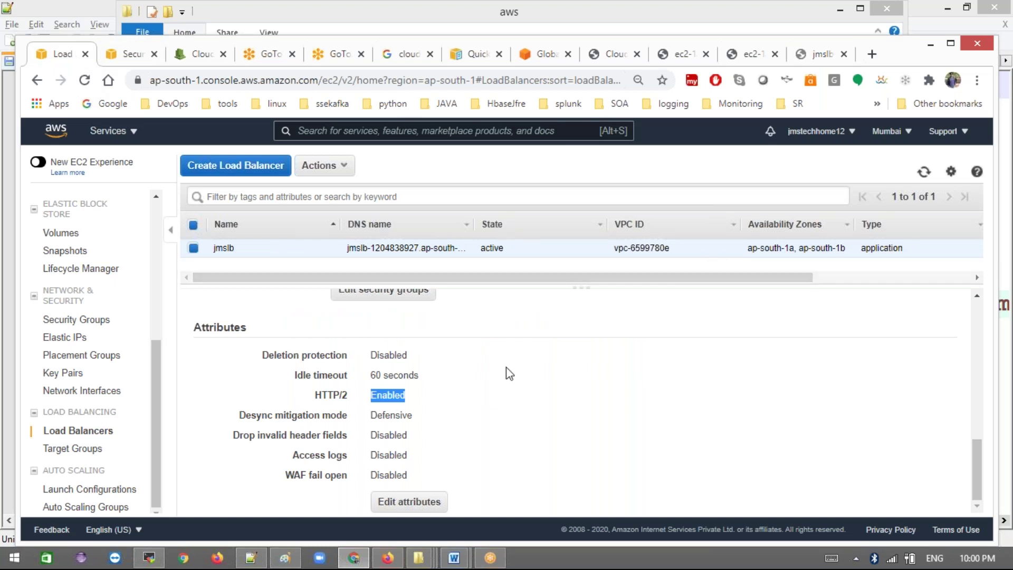
pyautogui.scroll(6, 508, 373)
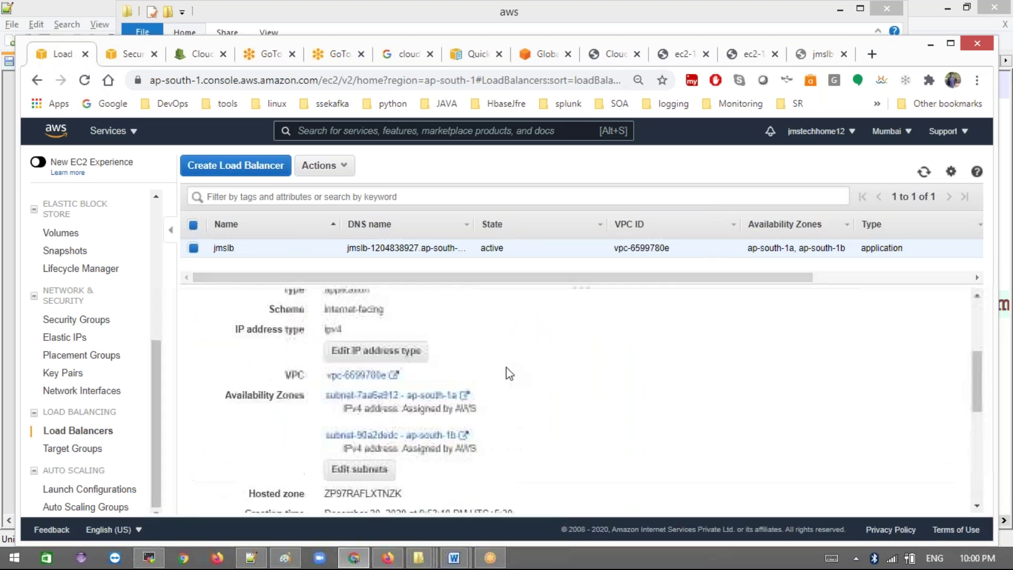
pyautogui.scroll(5, 528, 304)
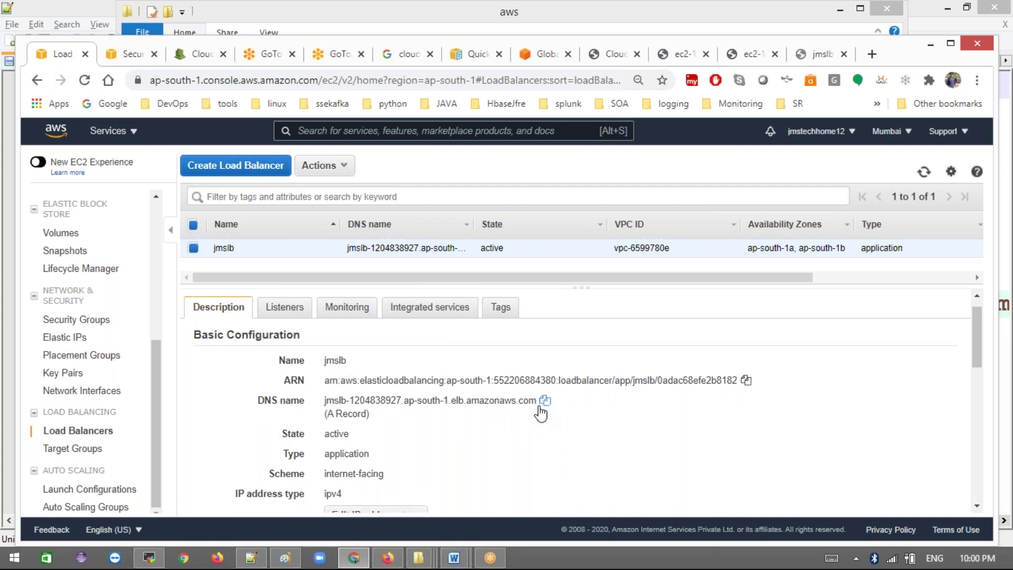
# - Open the list of EC2 instances and retest the load balancer's DNS page by reloading it twice
pyautogui.moveTo(156, 389); pyautogui.dragTo(135, 468)
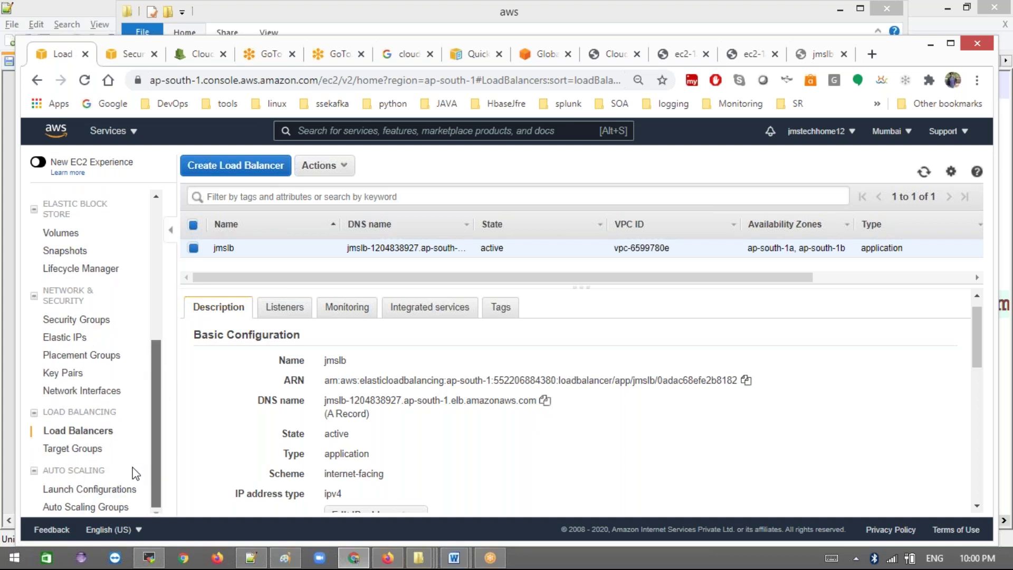
pyautogui.moveTo(156, 394); pyautogui.dragTo(155, 248)
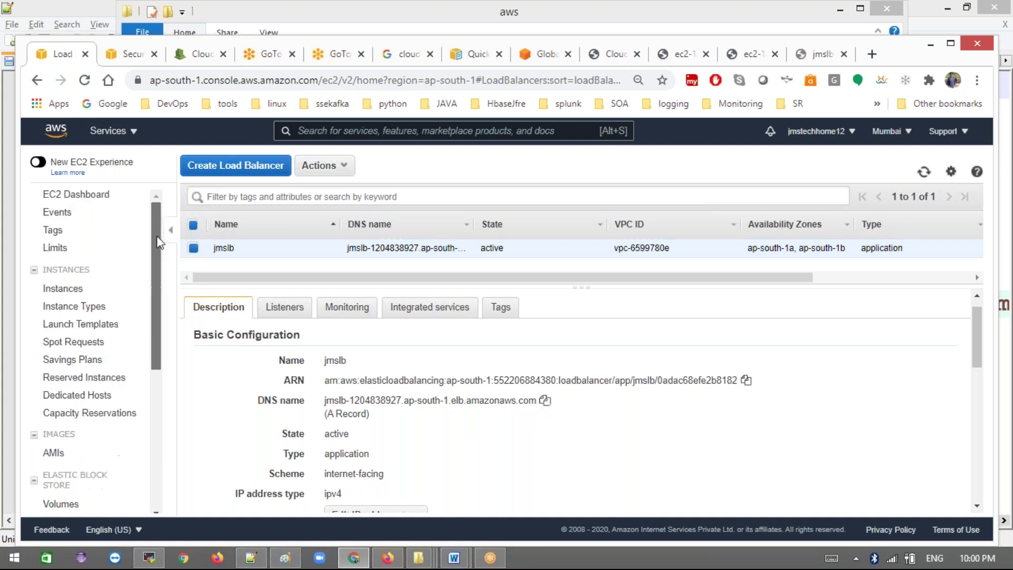
pyautogui.click(78, 292)
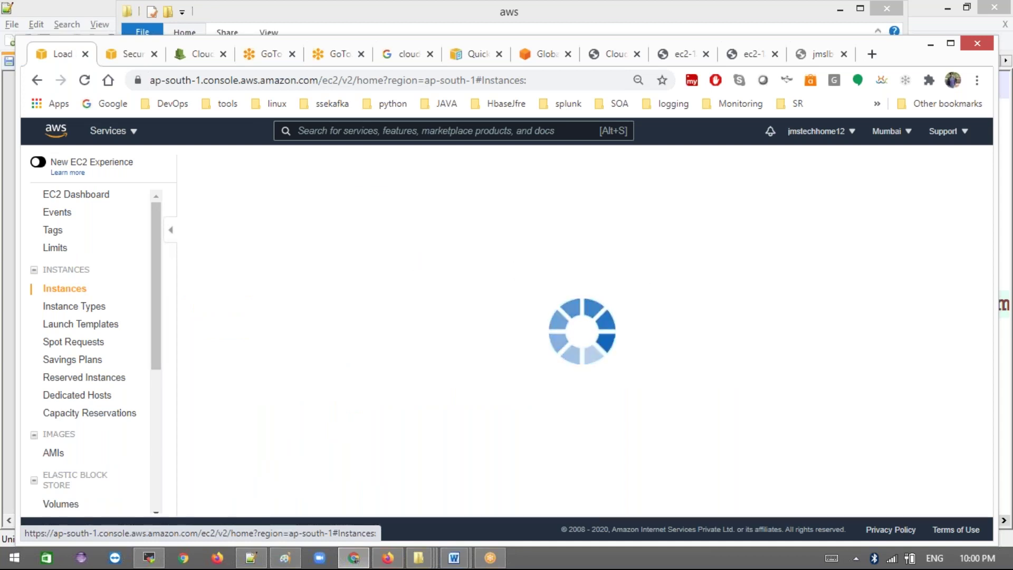
pyautogui.click(821, 54)
pyautogui.click(85, 81)
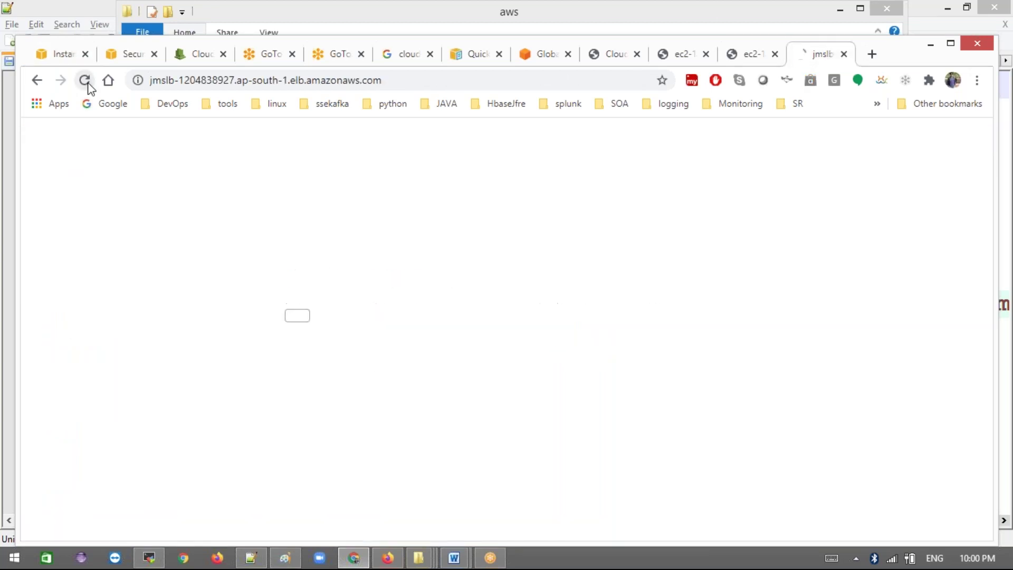
pyautogui.click(85, 81)
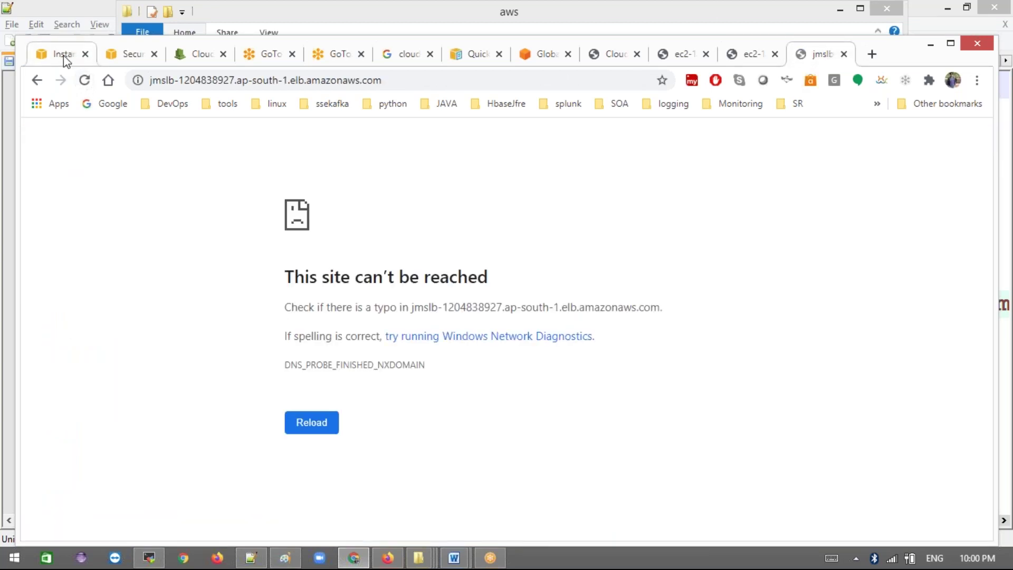
# - Check the state of app1 and app2 in the instances list, and review jmslb's subnets and security group again
pyautogui.click(63, 54)
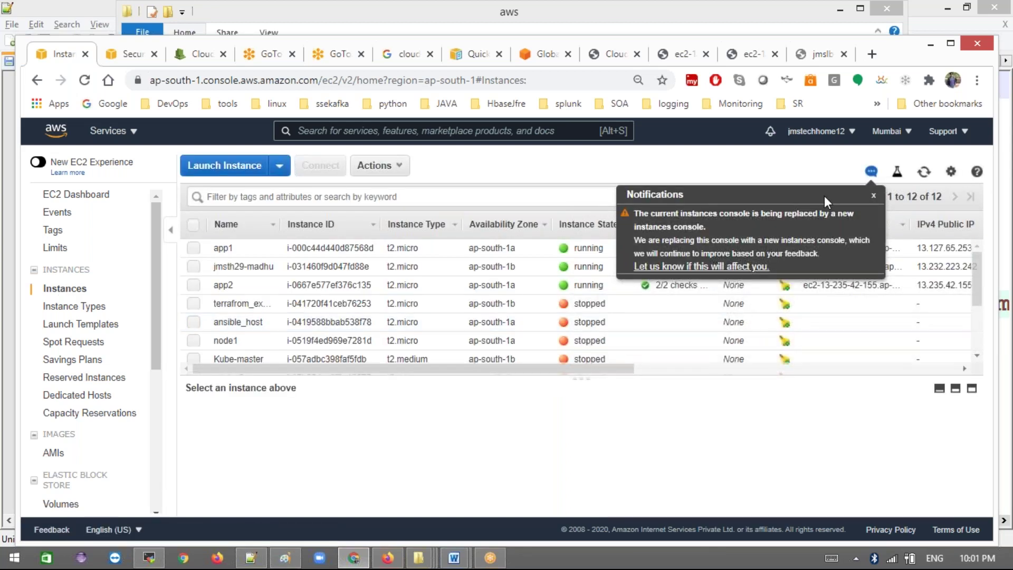
pyautogui.click(874, 197)
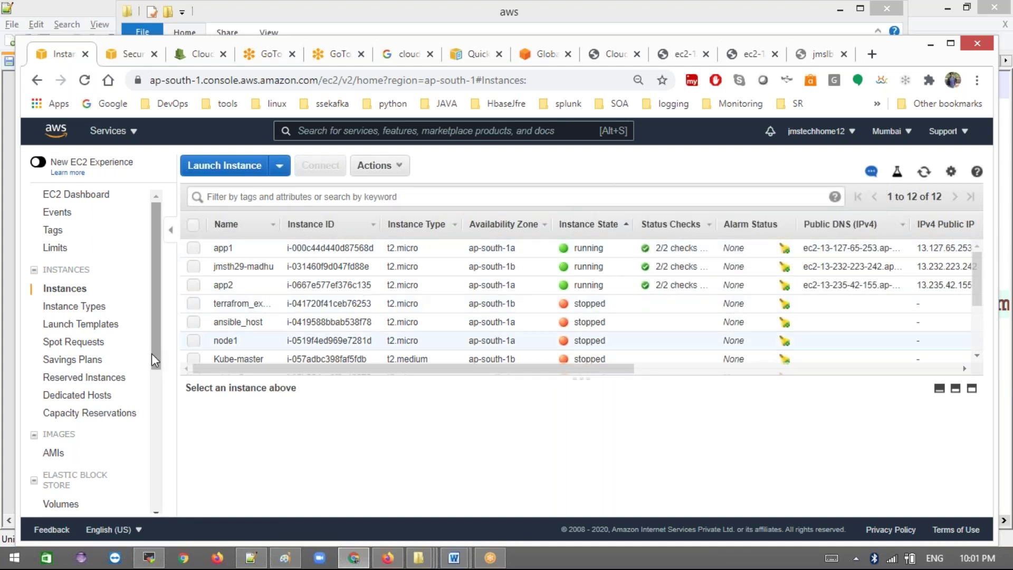
pyautogui.moveTo(154, 353); pyautogui.dragTo(155, 369)
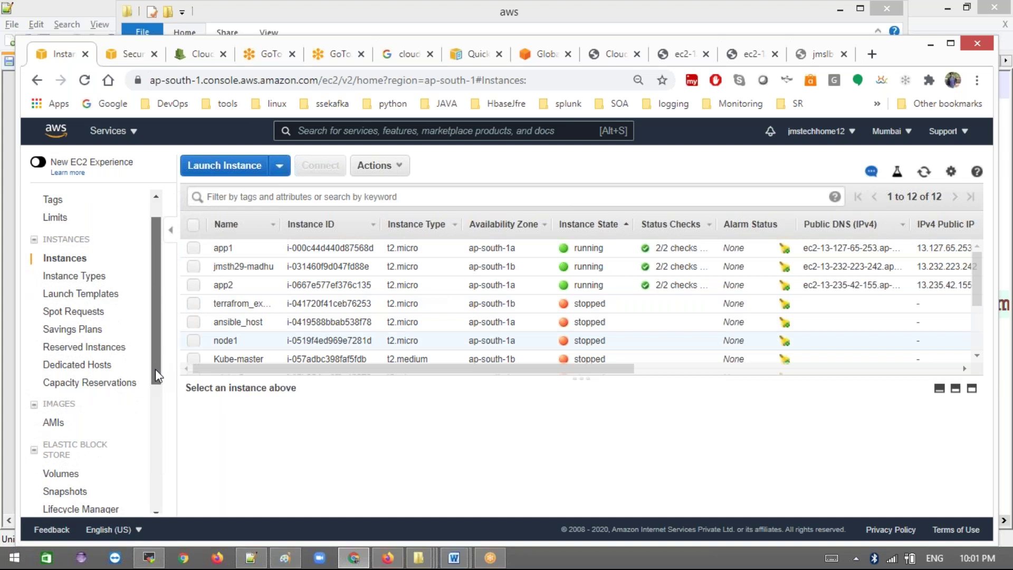
pyautogui.moveTo(155, 369); pyautogui.dragTo(162, 539)
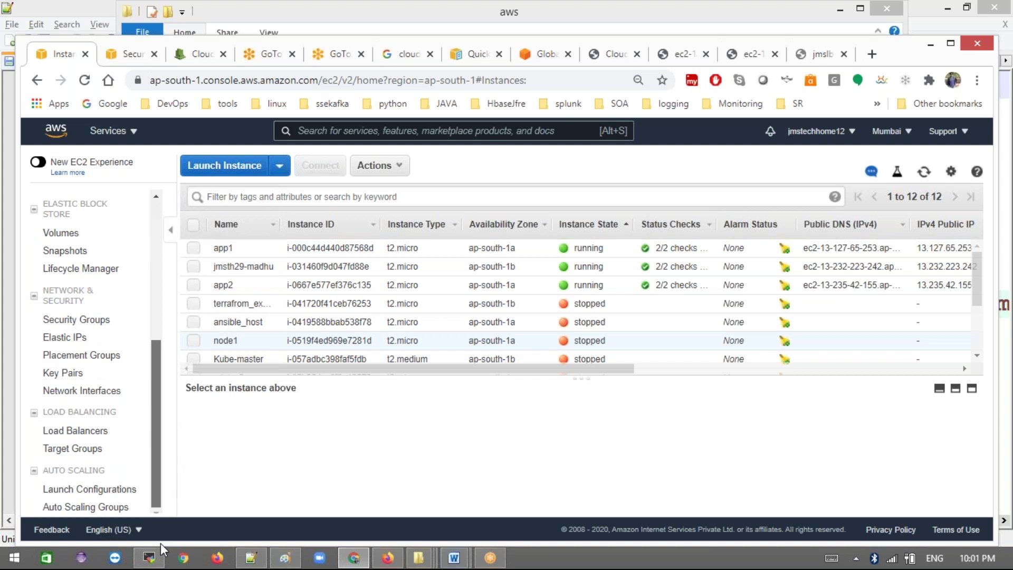
pyautogui.click(91, 433)
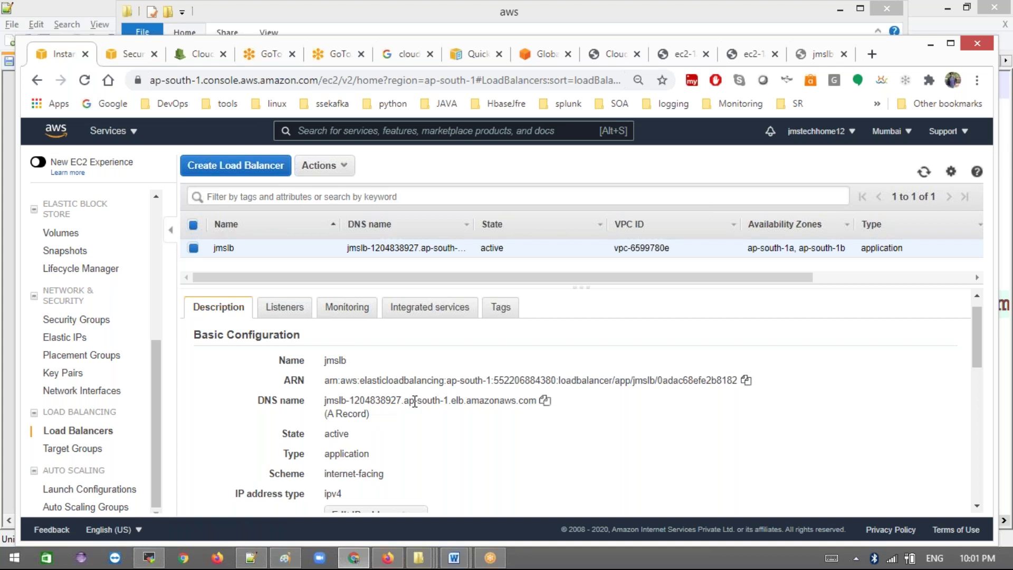
pyautogui.scroll(-1, 414, 400)
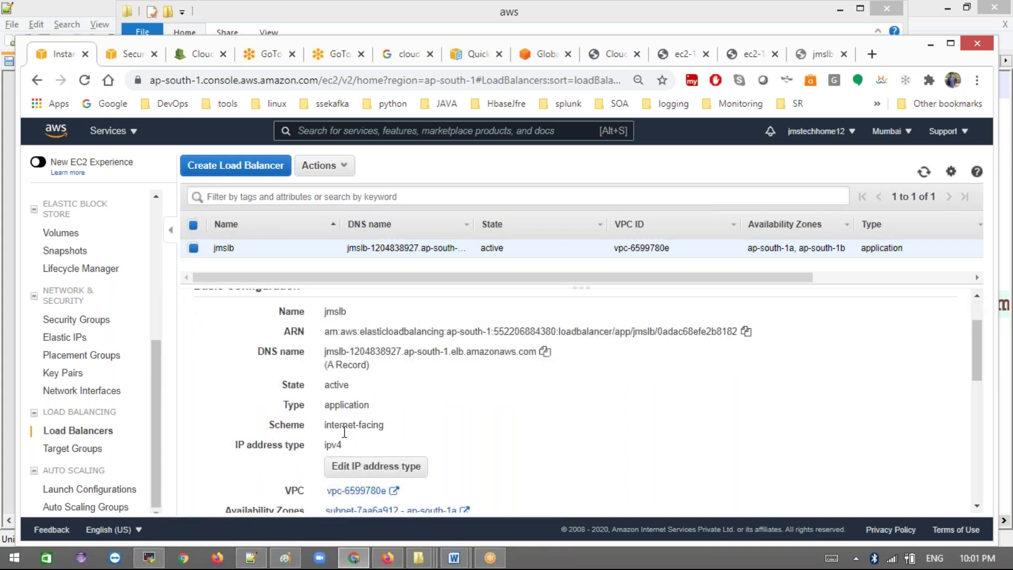
pyautogui.scroll(-2, 344, 432)
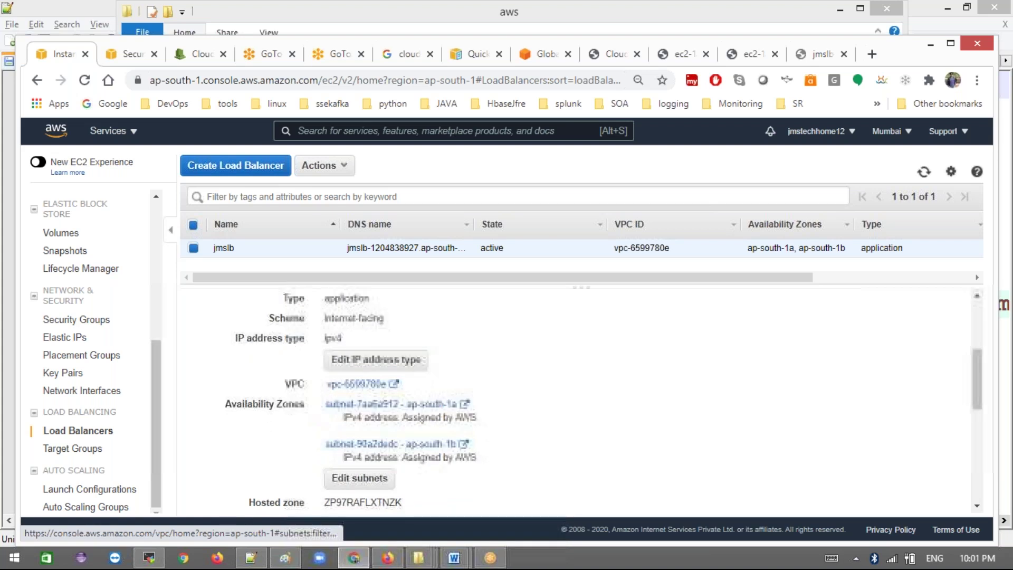
pyautogui.scroll(-4, 390, 443)
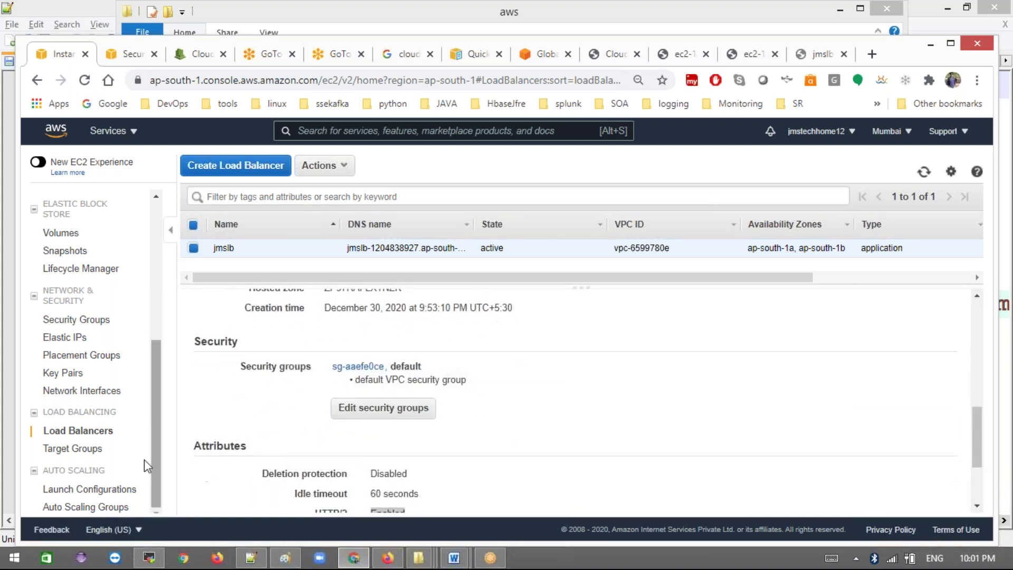
# - Start creating an internet-facing application load balancer and name it madhu-lb
pyautogui.click(230, 176)
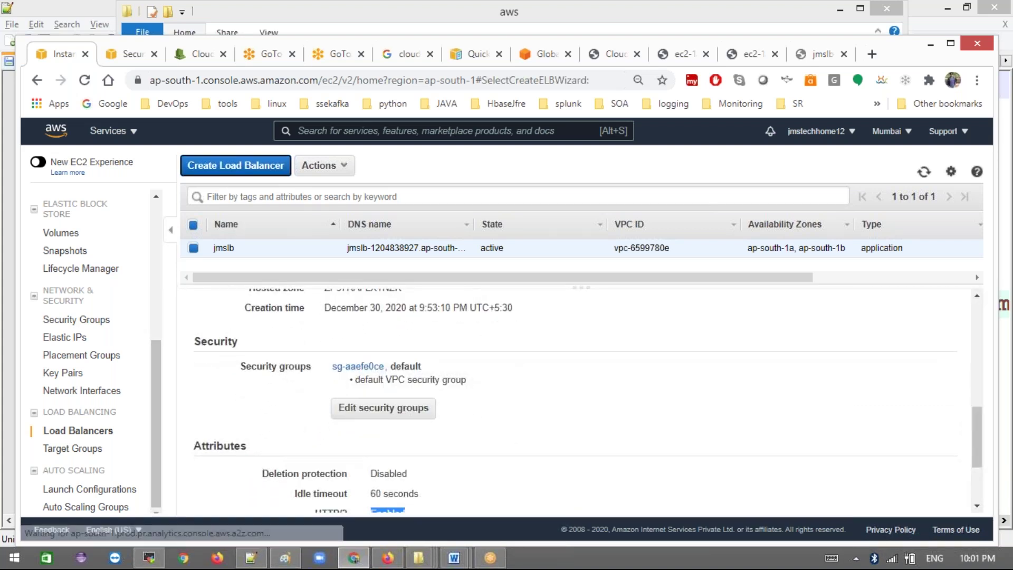
pyautogui.click(185, 344)
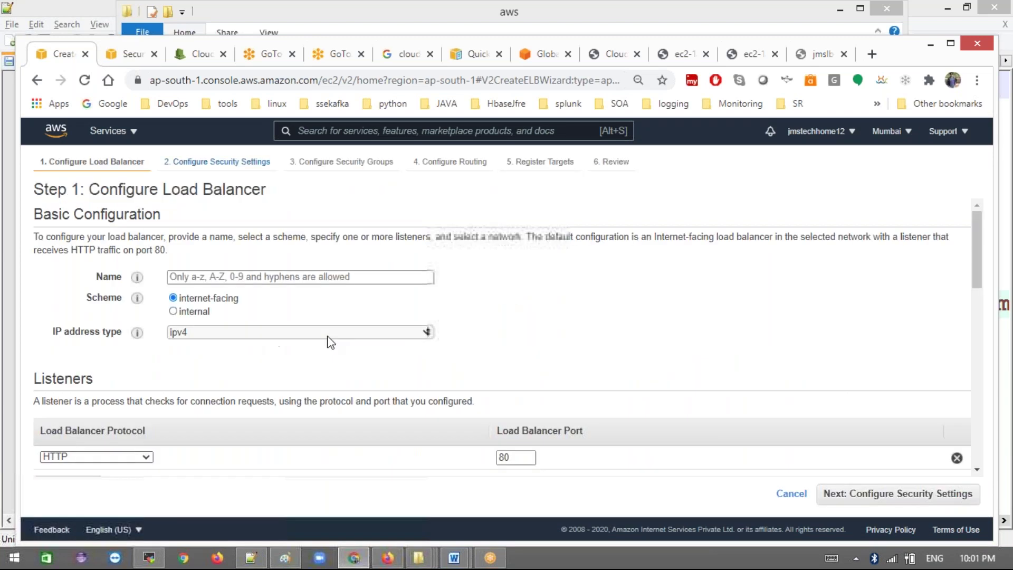
pyautogui.click(239, 277)
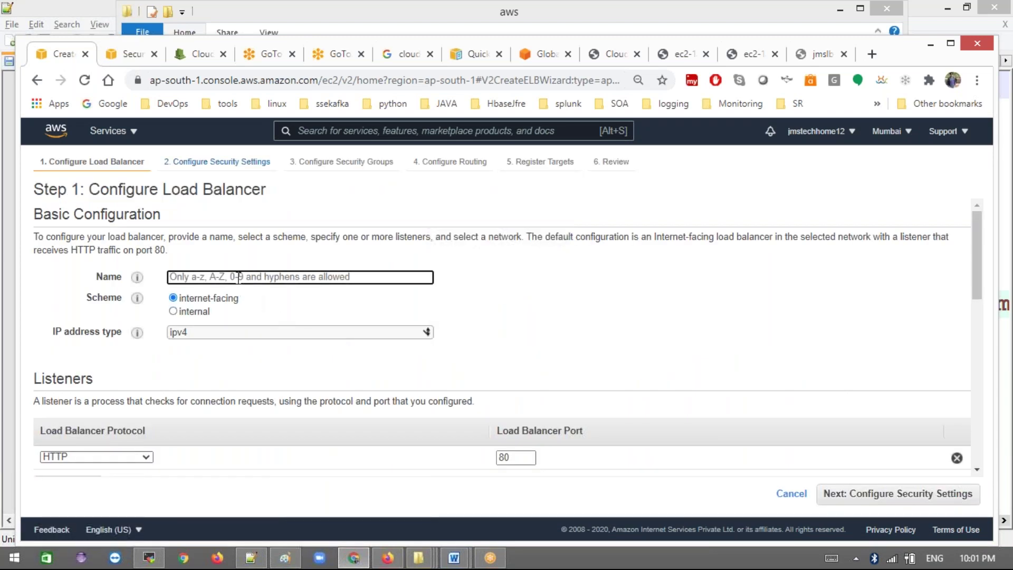
pyautogui.write('madhu-lb')
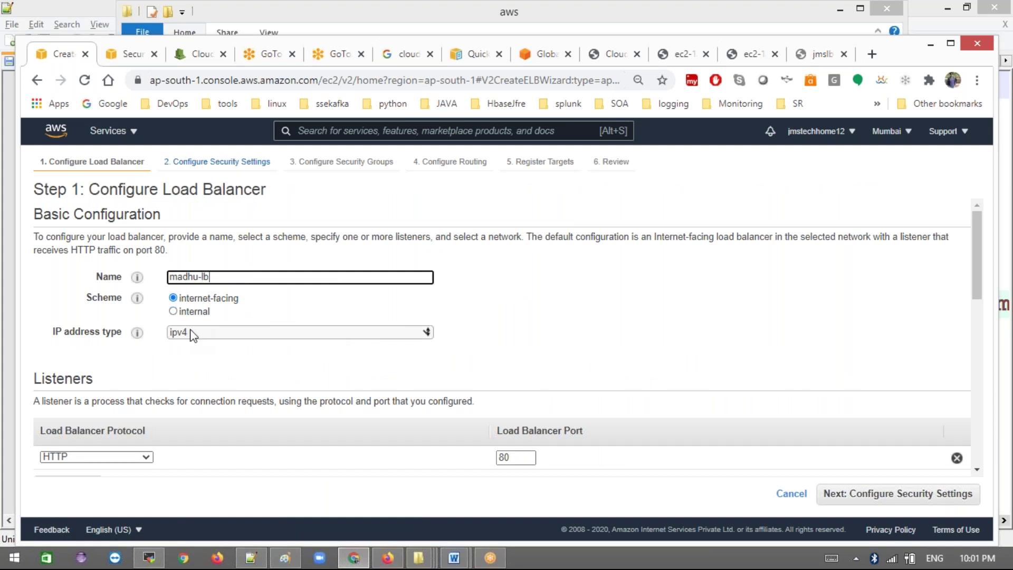
# - Enable availability zones ap-south-1a and ap-south-1b in the default VPC for madhu-lb, keeping the HTTP listener on port 80, and continue to security settings
pyautogui.scroll(-3, 334, 368)
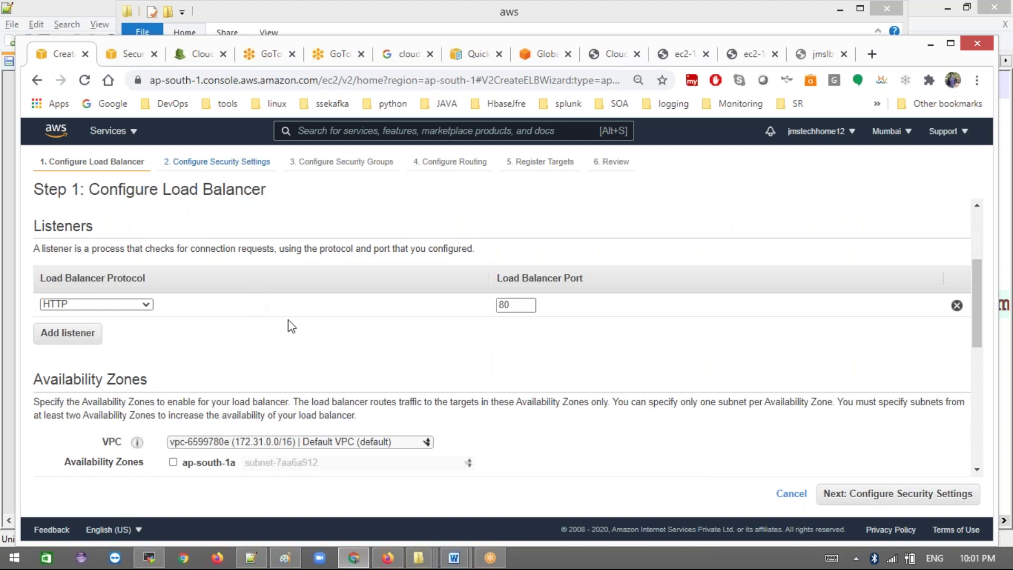
pyautogui.scroll(-4, 295, 328)
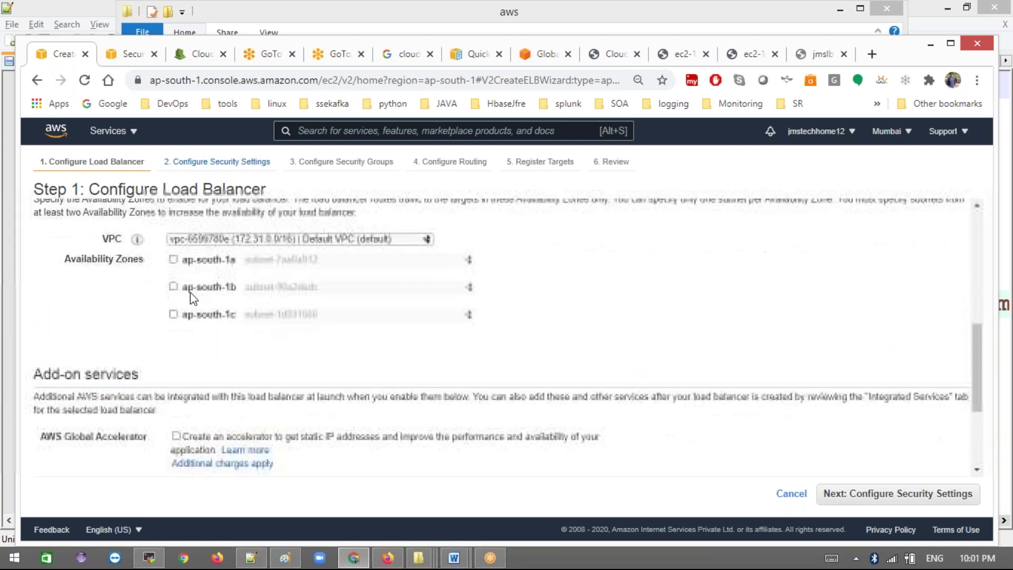
pyautogui.click(173, 259)
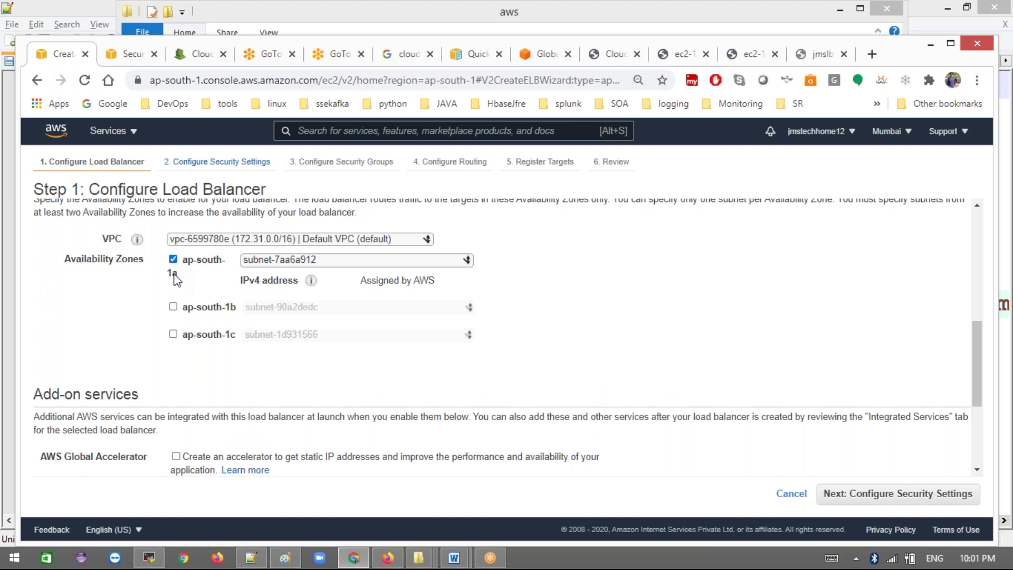
pyautogui.click(176, 310)
pyautogui.scroll(-4, 508, 315)
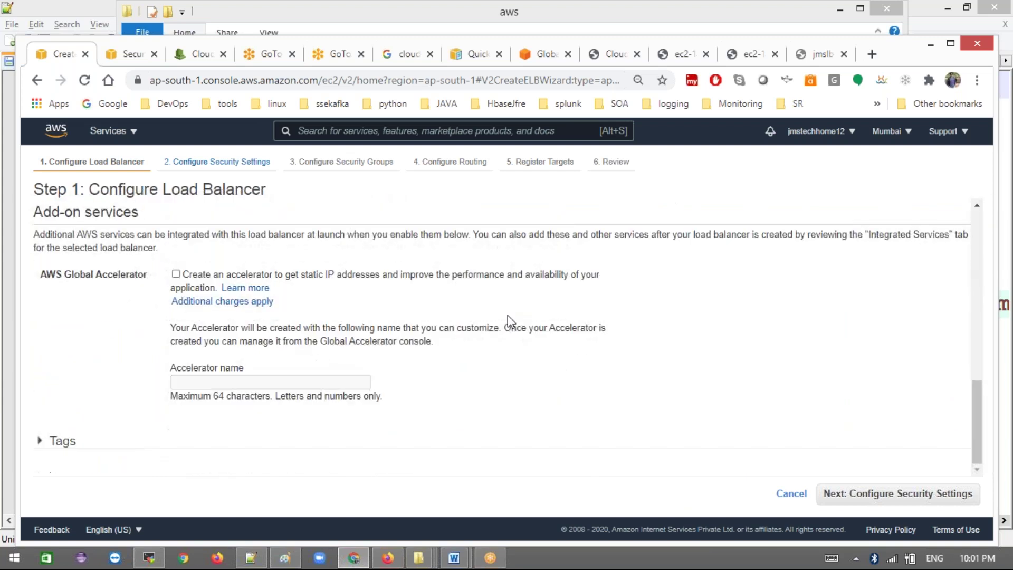
pyautogui.click(875, 493)
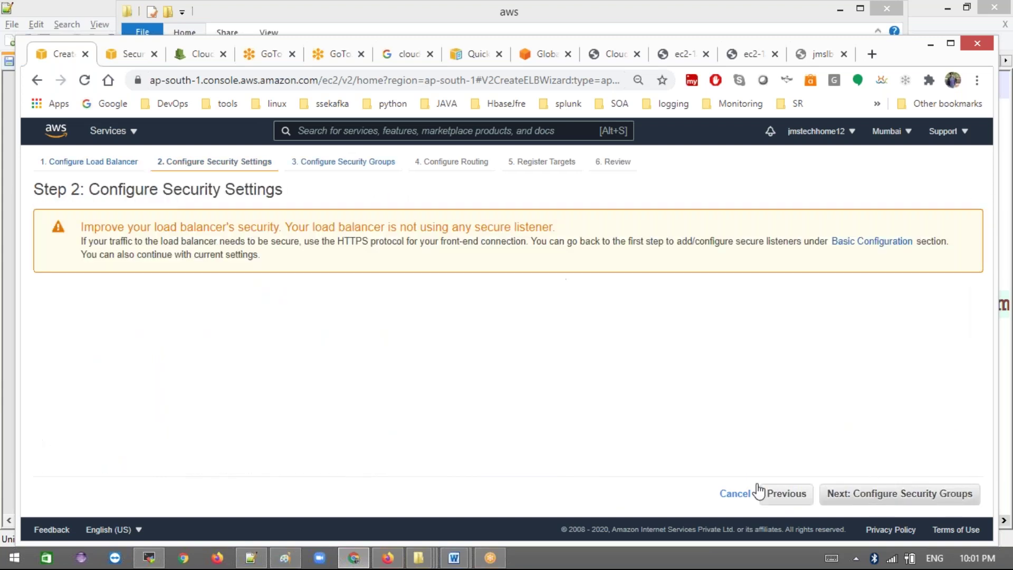
# - Continue without a secure listener and keep the existing default VPC security group assigned to the load balancer
pyautogui.click(888, 501)
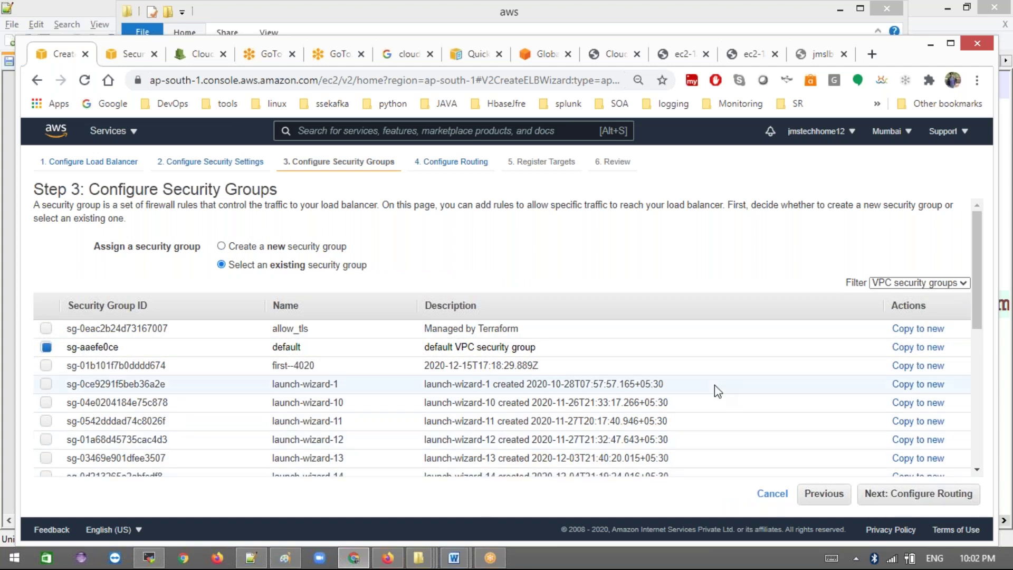
pyautogui.scroll(-5, 715, 385)
pyautogui.scroll(10, 714, 391)
pyautogui.click(937, 503)
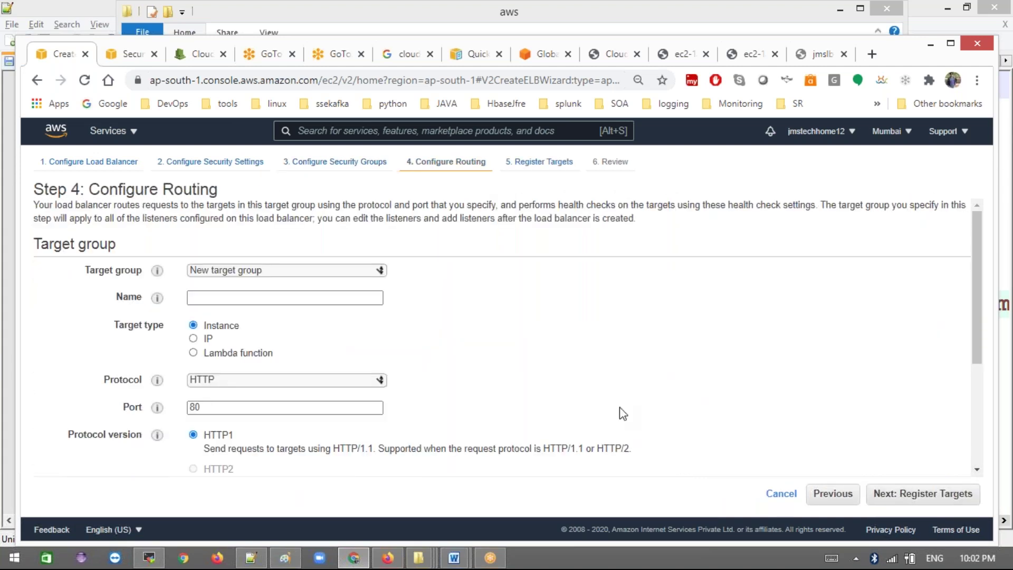
# - Name the new target group newsg, keeping the Instance target type and HTTP on port 80
pyautogui.click(260, 270)
pyautogui.click(260, 270)
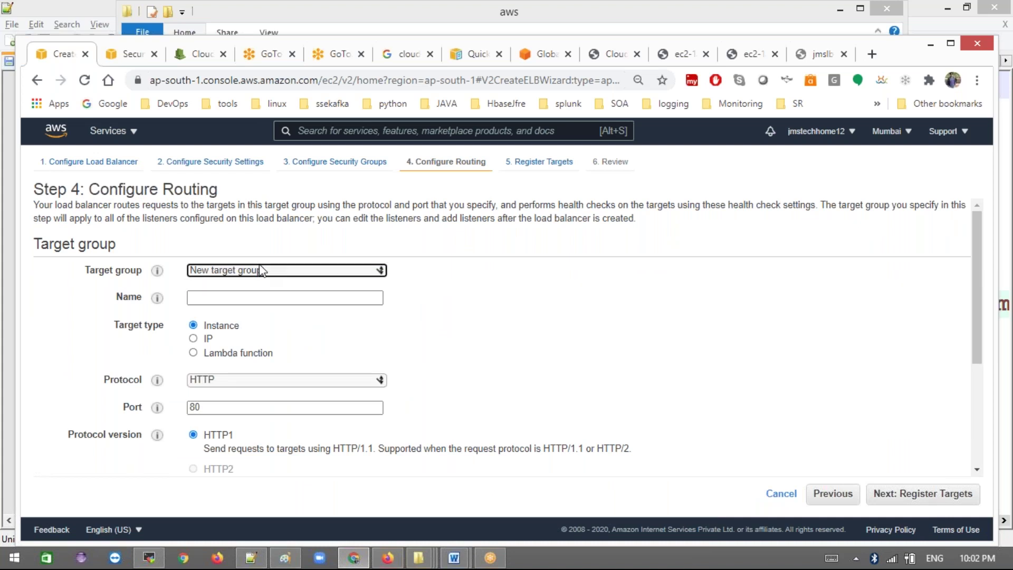
pyautogui.click(223, 299)
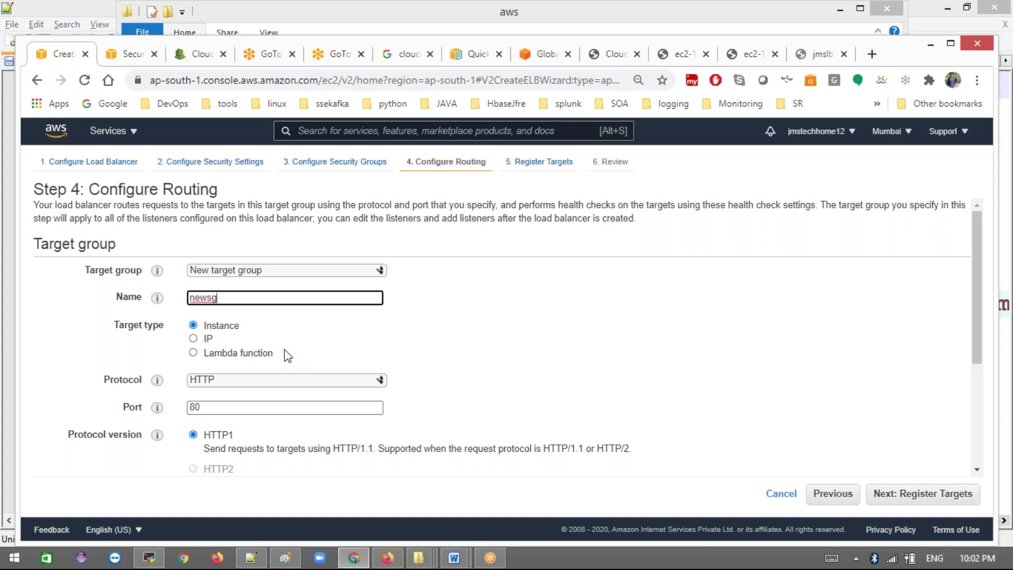
pyautogui.scroll(-2, 284, 350)
pyautogui.scroll(-1, 284, 353)
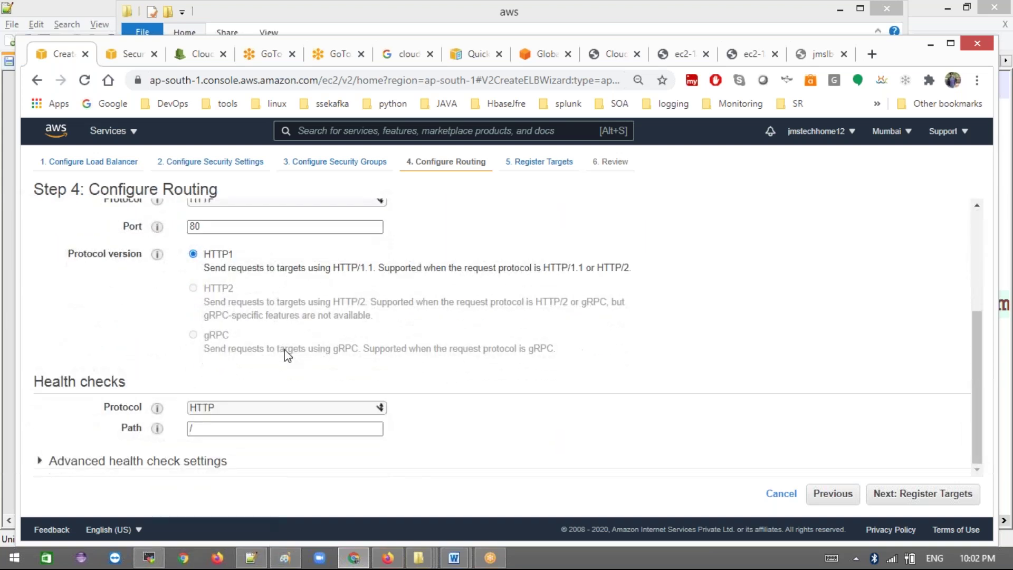
# - In the advanced health check settings, set the healthy threshold to 3 and the interval to 10 seconds, then continue to target registration
pyautogui.click(47, 464)
pyautogui.scroll(-3, 328, 373)
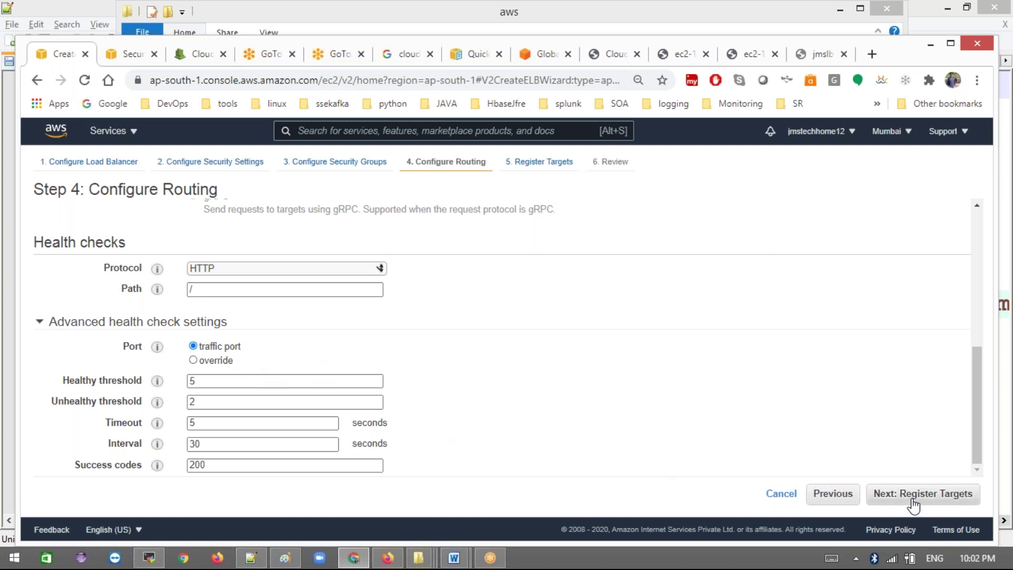
pyautogui.click(283, 385)
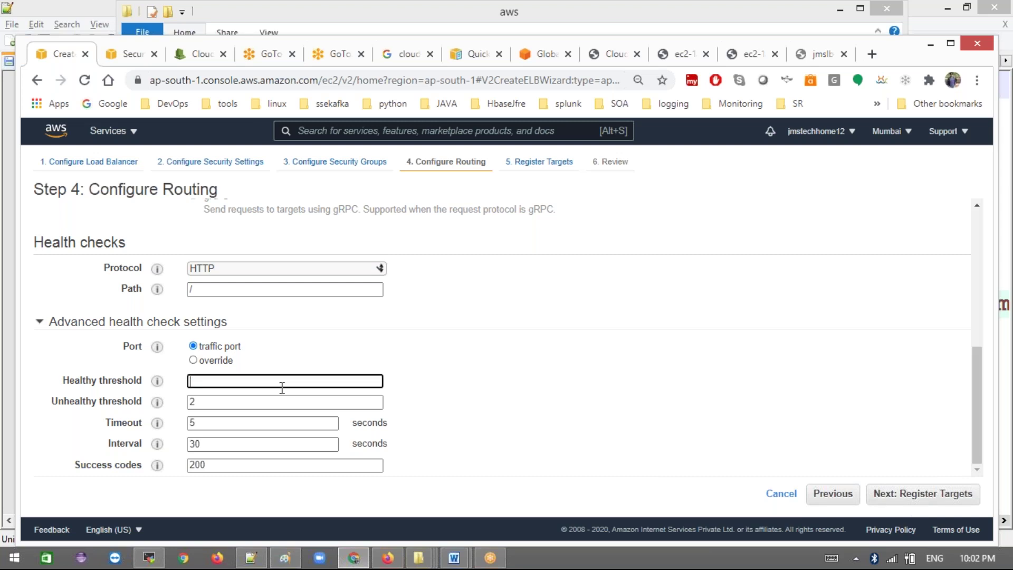
pyautogui.click(211, 448)
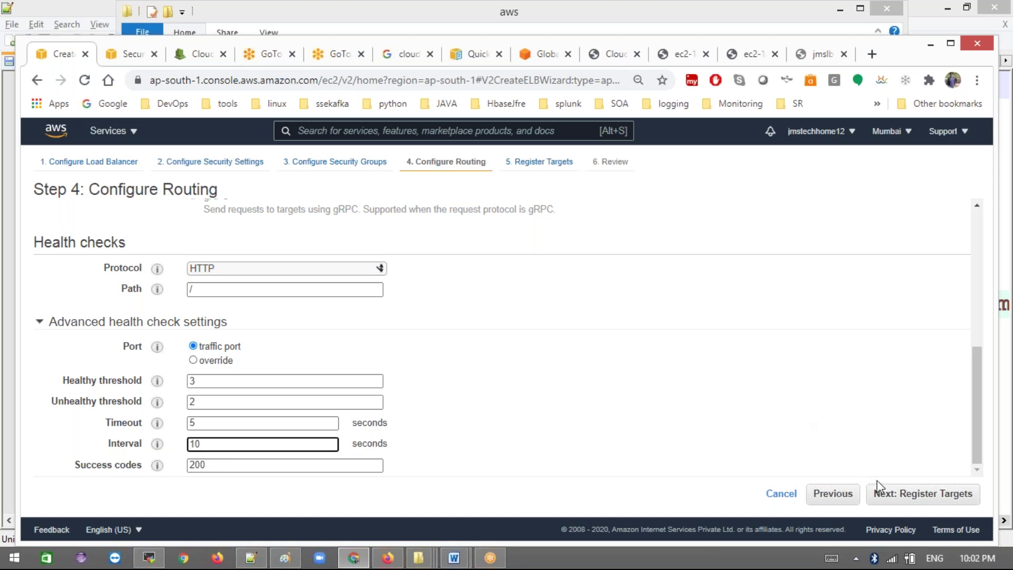
pyautogui.click(893, 501)
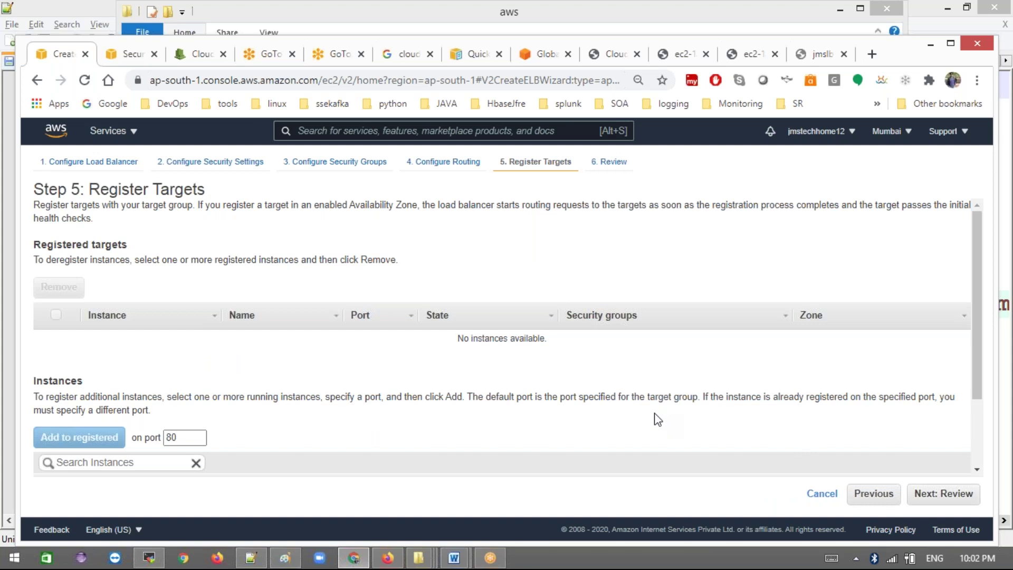
# - Skip registering instances, continue to the review and create the load balancer
pyautogui.scroll(-3, 481, 383)
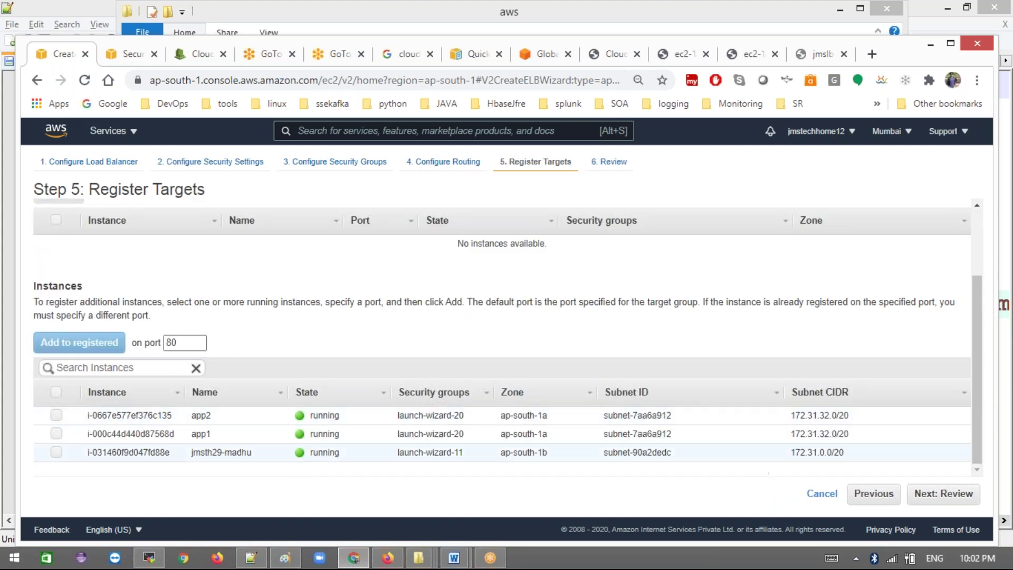
pyautogui.click(926, 500)
pyautogui.click(973, 501)
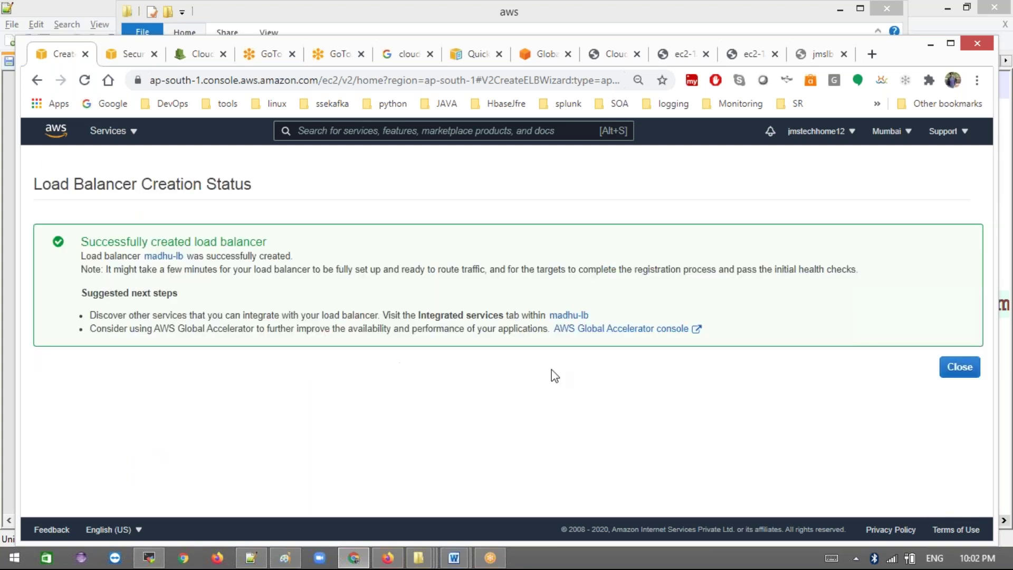
# - Open madhu-lb's details, copy its DNS name and load that address in a new browser tab
pyautogui.click(581, 315)
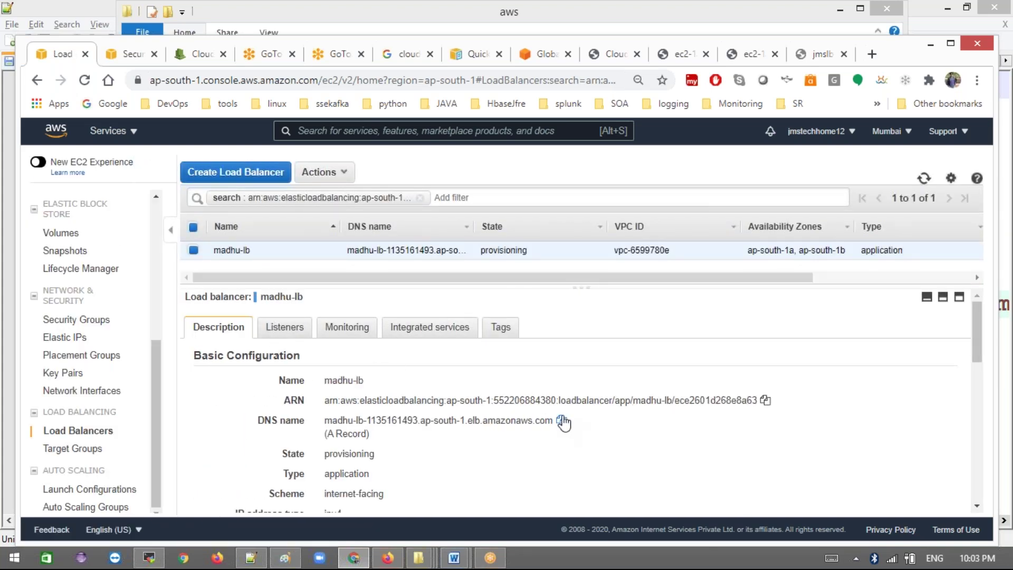
pyautogui.click(561, 421)
pyautogui.click(871, 54)
pyautogui.click(577, 79)
pyautogui.hotkey('ctrl', 'v')
pyautogui.press('Return')
# - Retry madhu-lb's DNS address, including with port 80 appended, and reload the page
pyautogui.click(432, 80)
pyautogui.click(462, 81)
pyautogui.press('Escape')
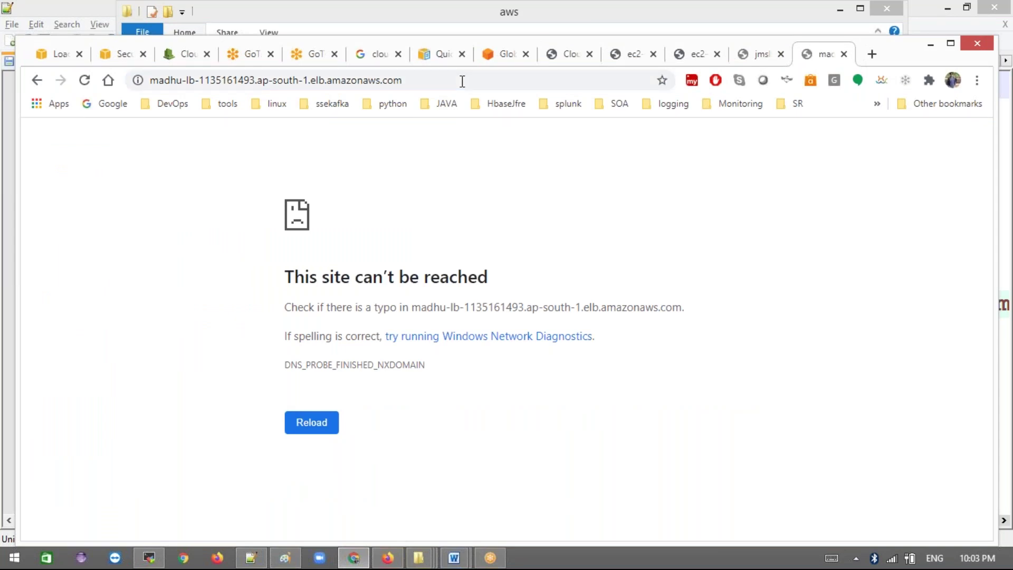
pyautogui.click(453, 80)
pyautogui.click(453, 80)
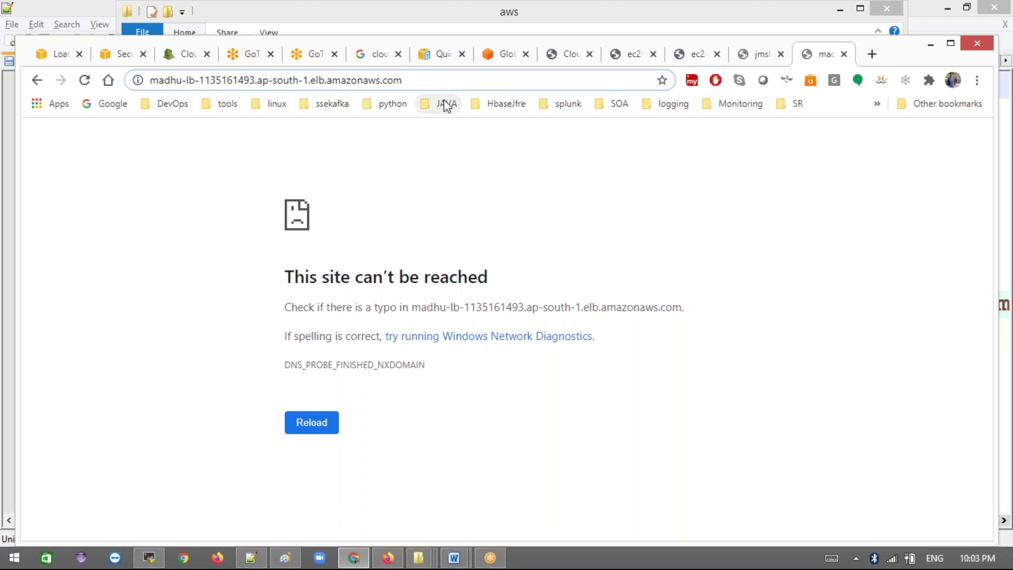
pyautogui.write(':80\\')
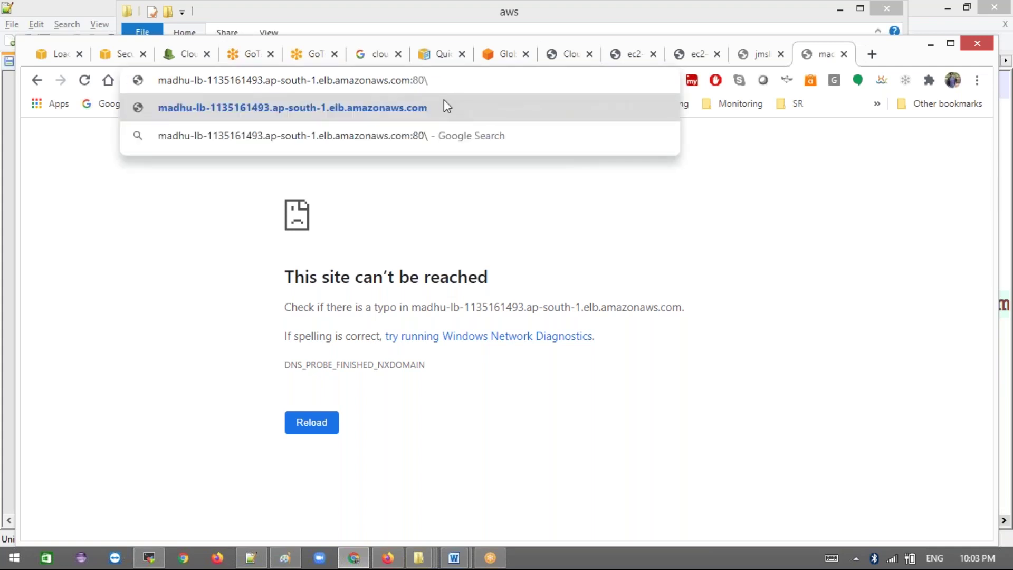
pyautogui.click(446, 107)
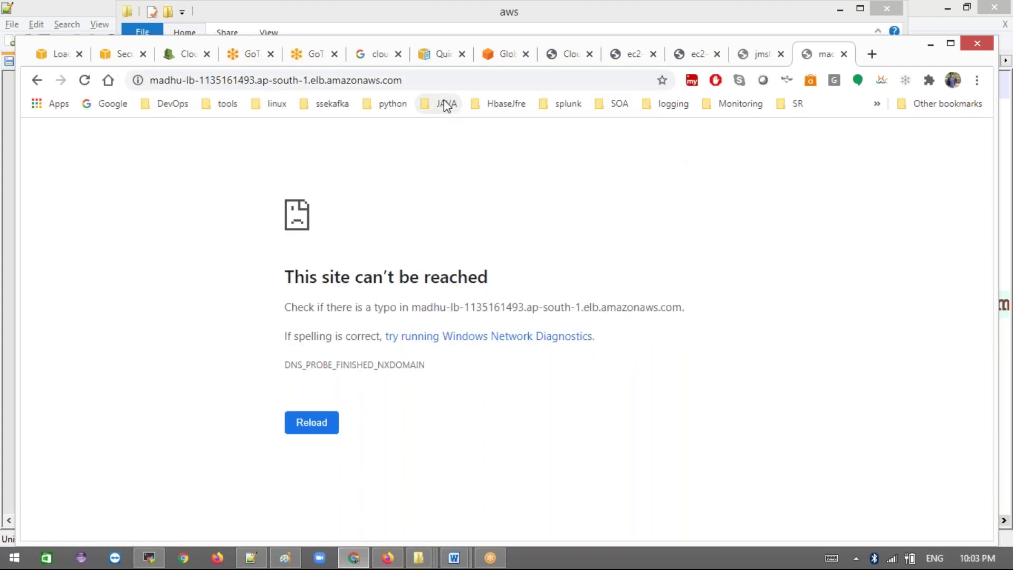
pyautogui.click(84, 80)
# - Return to the AWS console, open the list of target groups and select only newsg
pyautogui.click(69, 58)
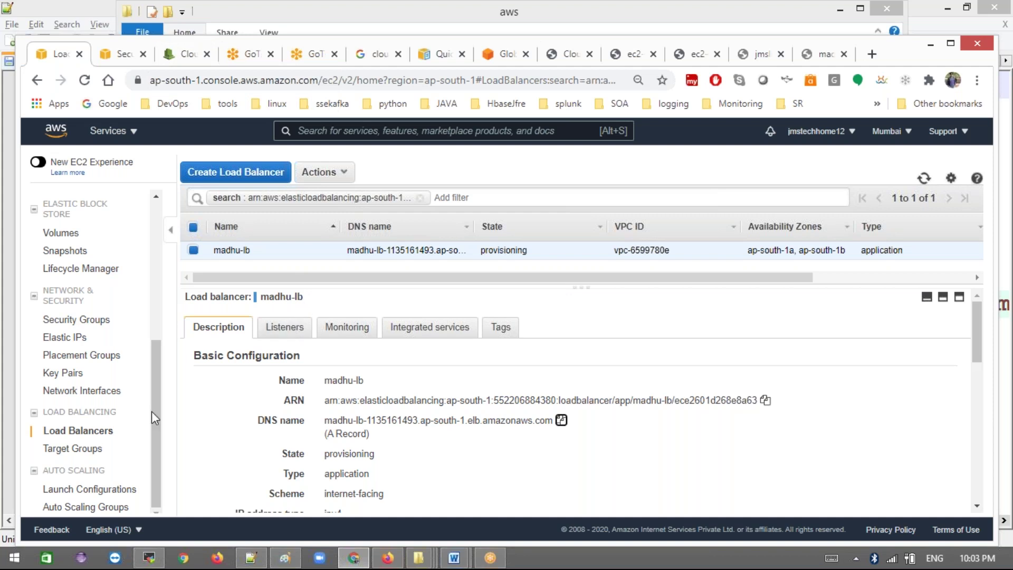
pyautogui.click(90, 448)
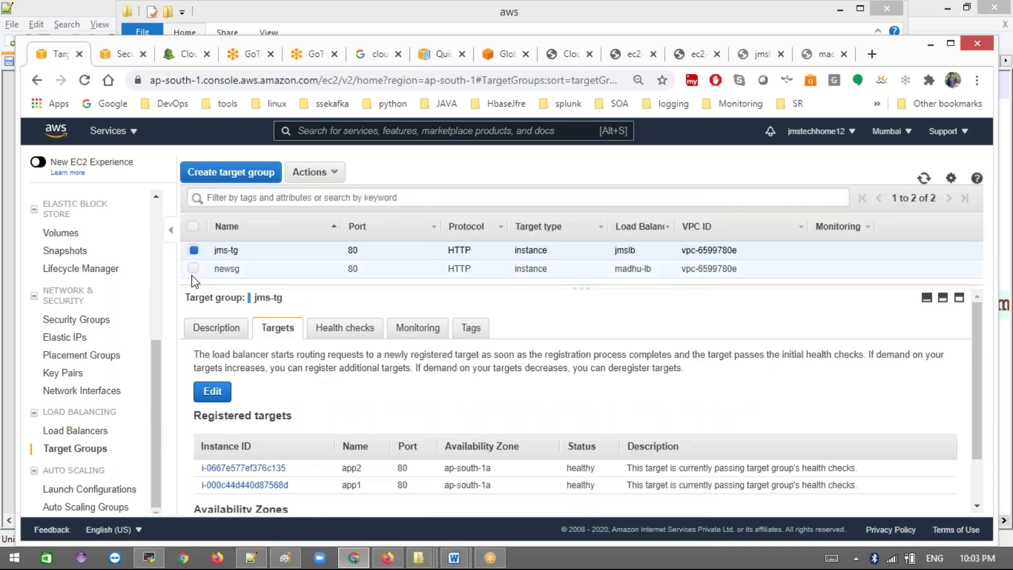
pyautogui.click(193, 269)
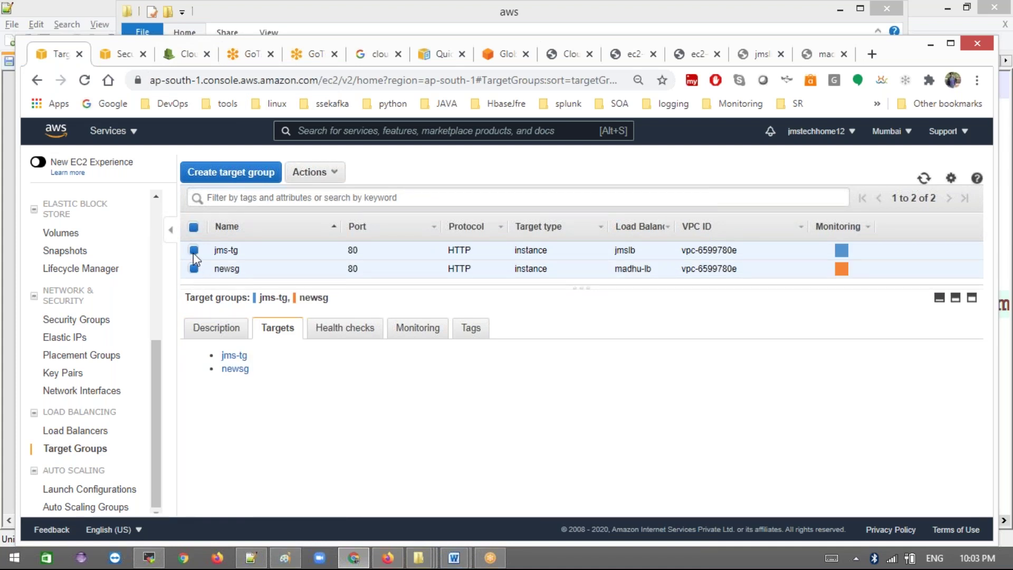
pyautogui.click(193, 250)
# - Register instances app1 and app2 on port 80 in target group newsg and save the targets
pyautogui.click(211, 355)
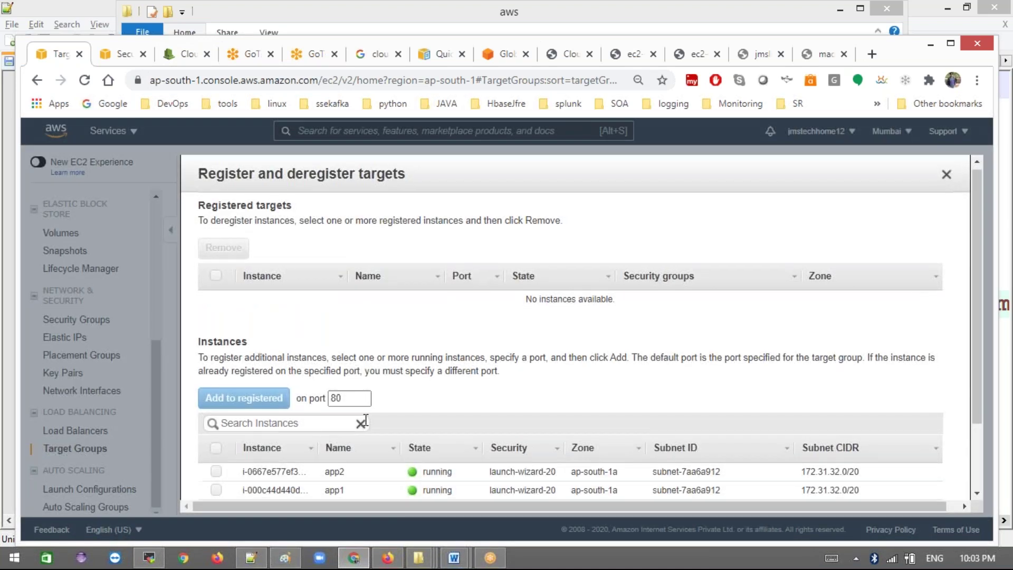
pyautogui.scroll(-3, 366, 420)
pyautogui.click(216, 404)
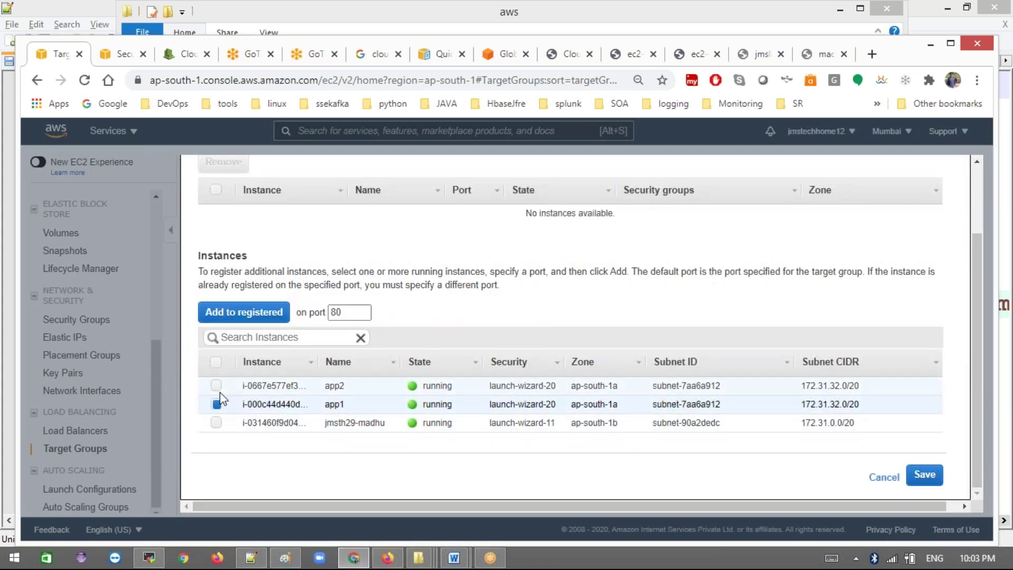
pyautogui.click(216, 386)
pyautogui.click(226, 314)
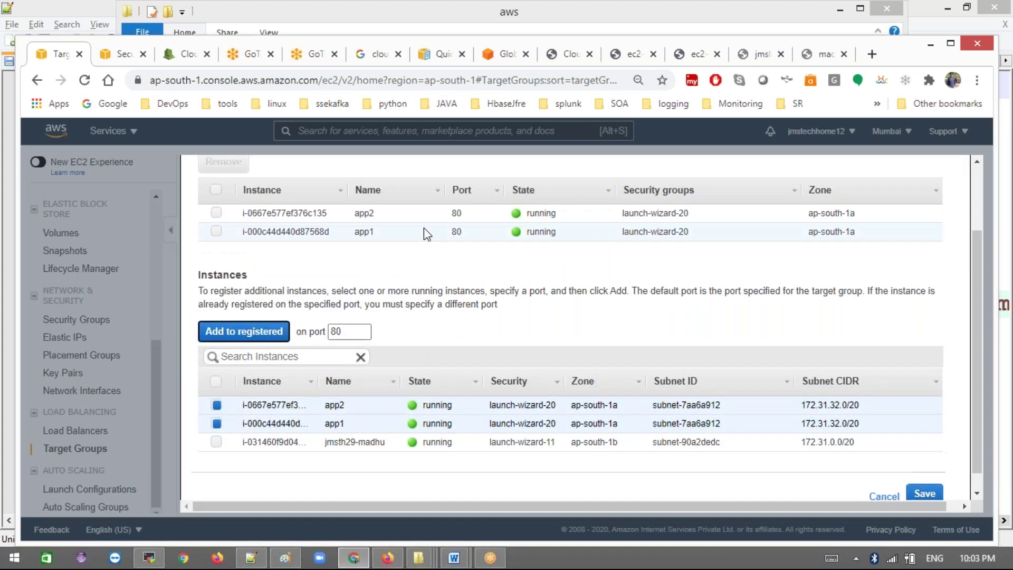
pyautogui.click(931, 496)
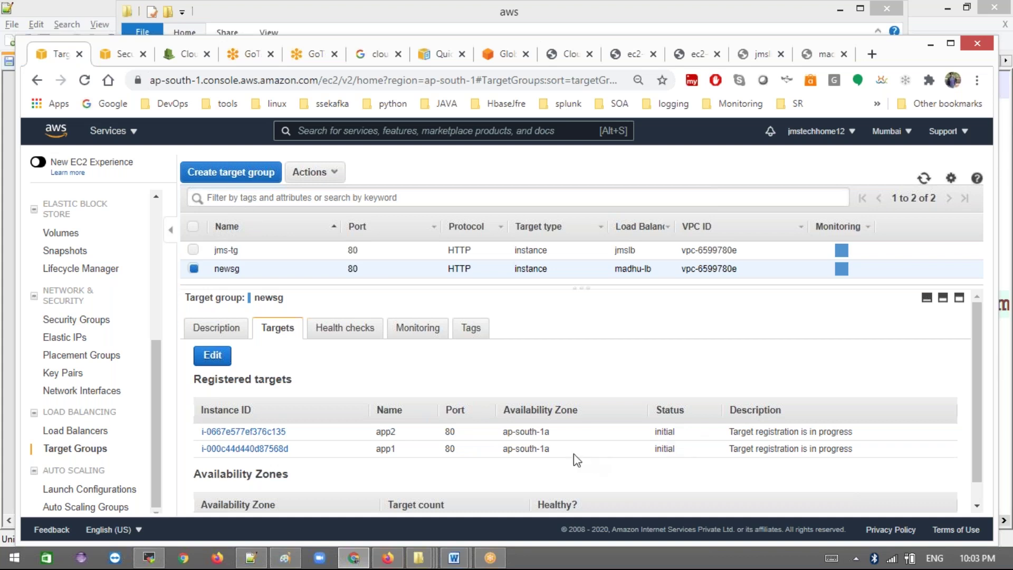
# - Check newsg's registered targets and availability zones, and review its basic configuration and attributes
pyautogui.scroll(-1, 573, 454)
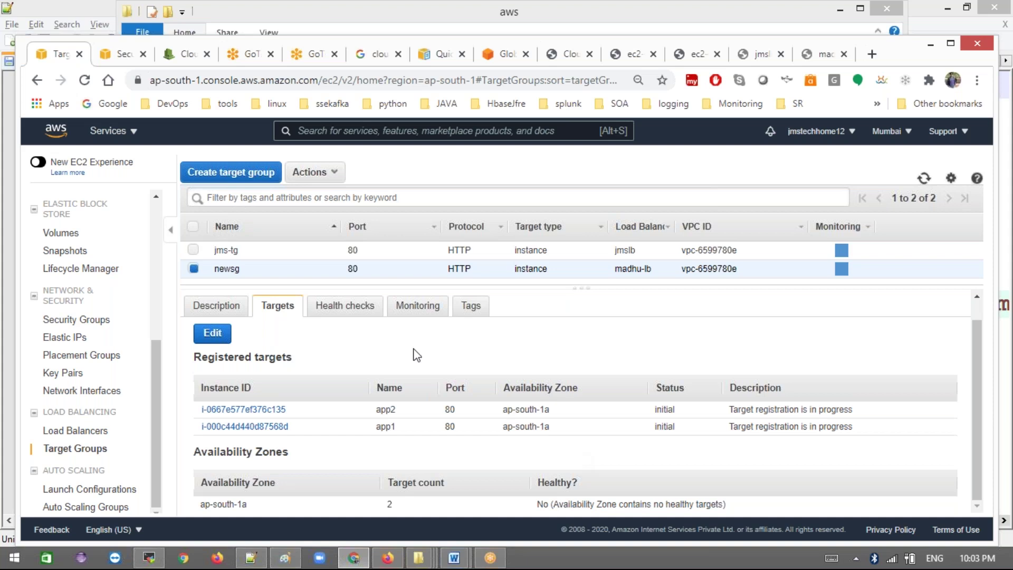
pyautogui.click(227, 309)
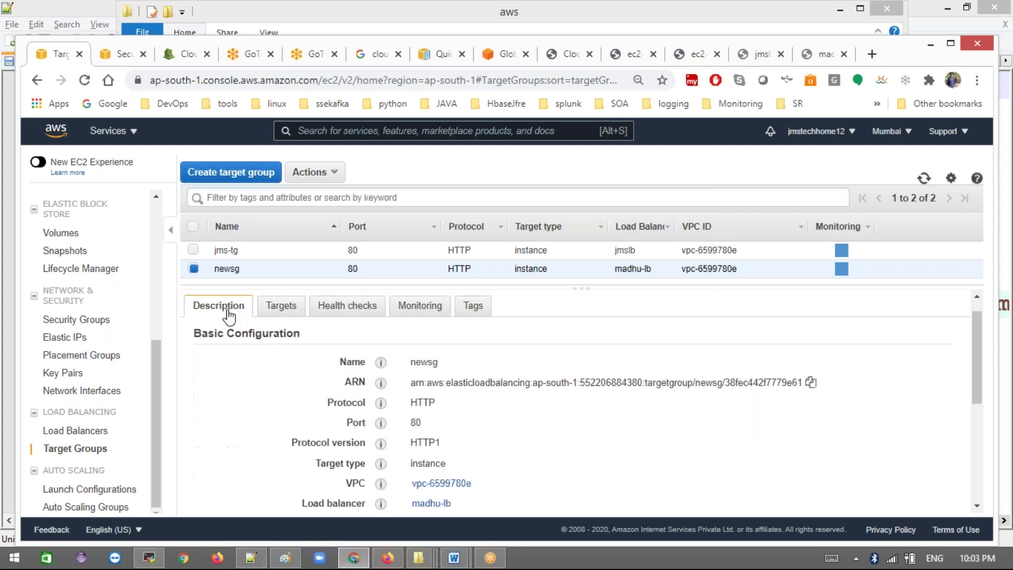
pyautogui.scroll(-5, 594, 405)
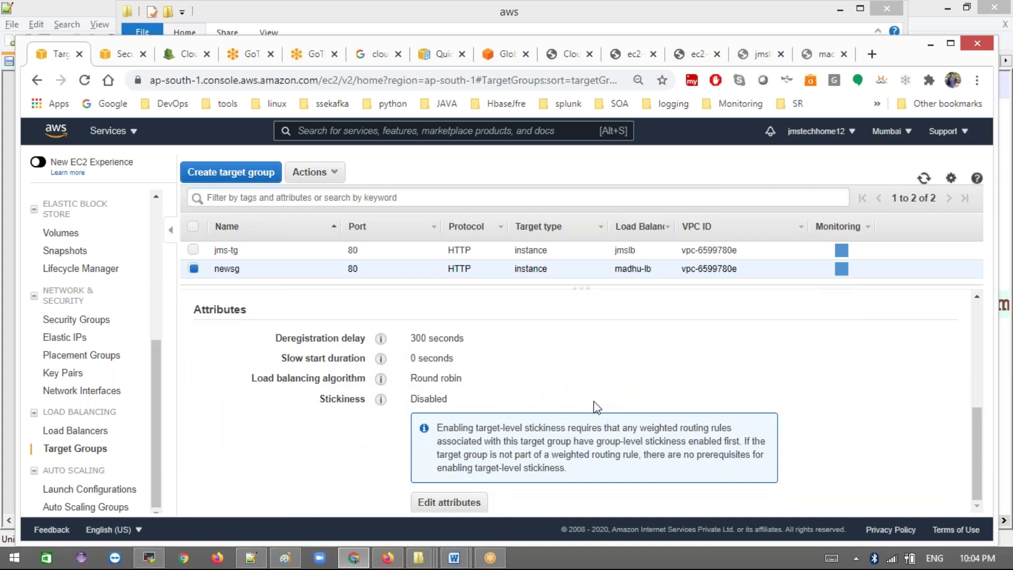
# - Inspect newsg's editable attributes without saving changes, and copy madhu-lb's DNS name from the load balancer list
pyautogui.click(452, 502)
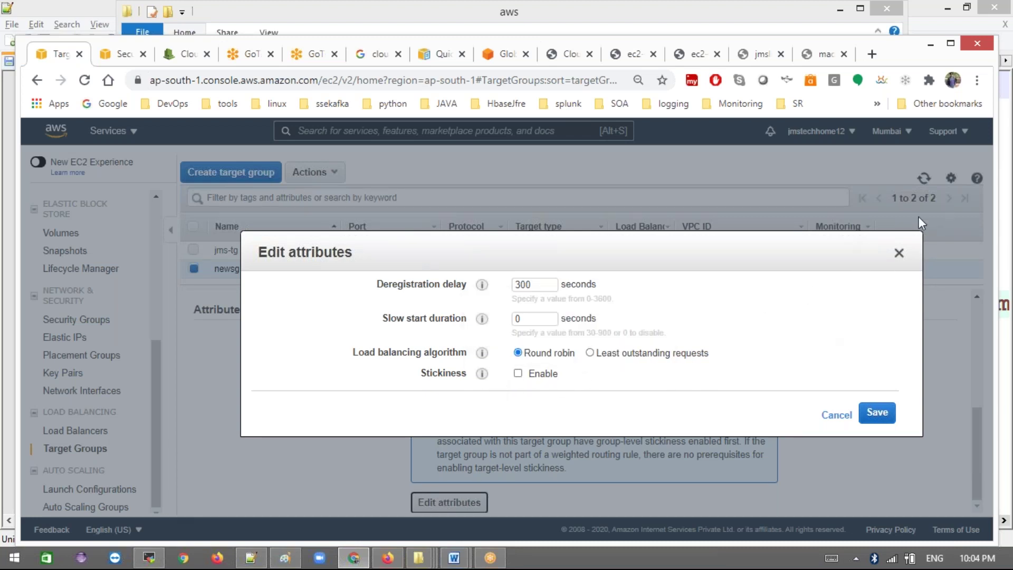
pyautogui.click(899, 254)
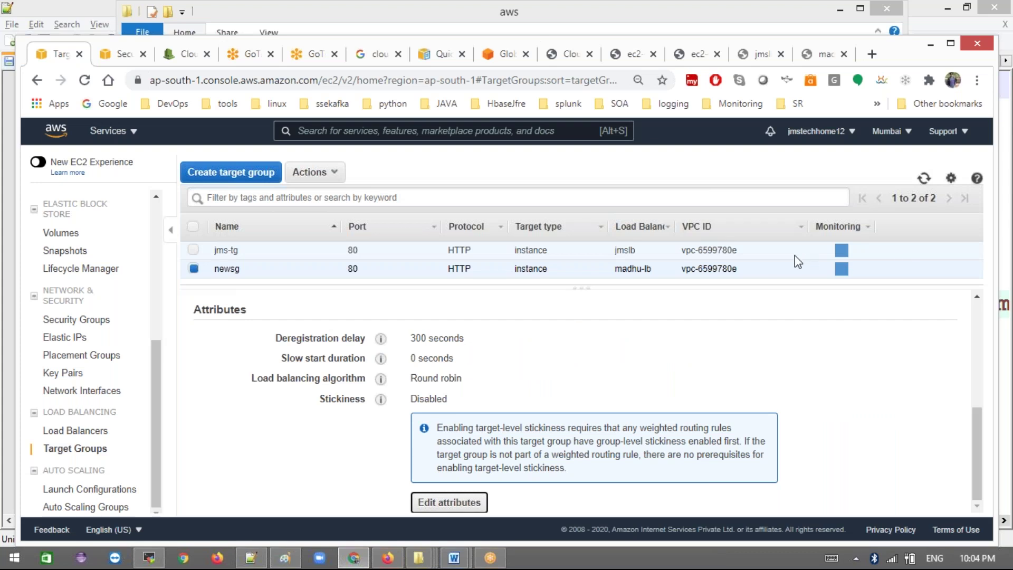
pyautogui.click(73, 431)
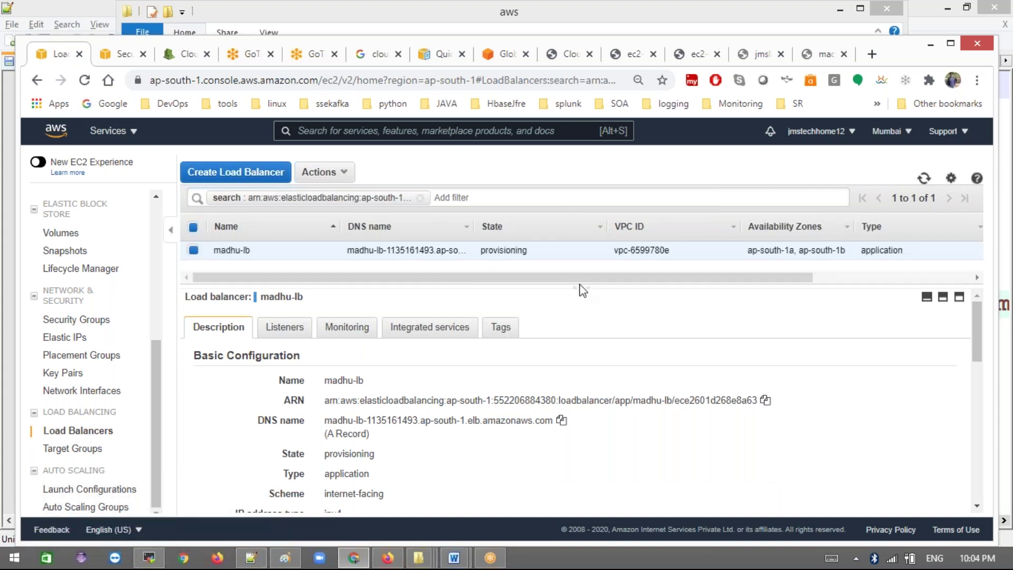
pyautogui.moveTo(580, 287); pyautogui.dragTo(583, 346)
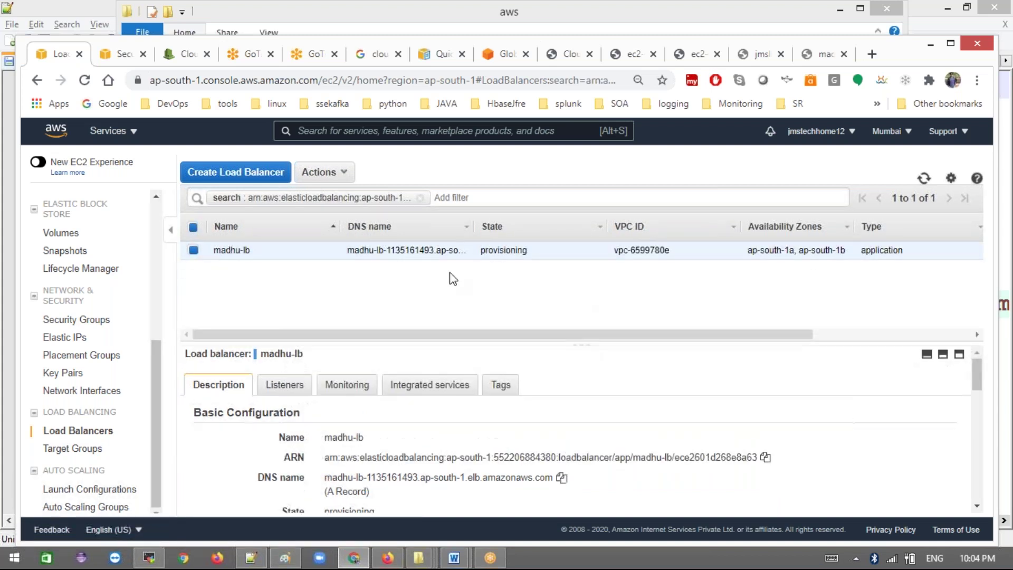
pyautogui.click(561, 478)
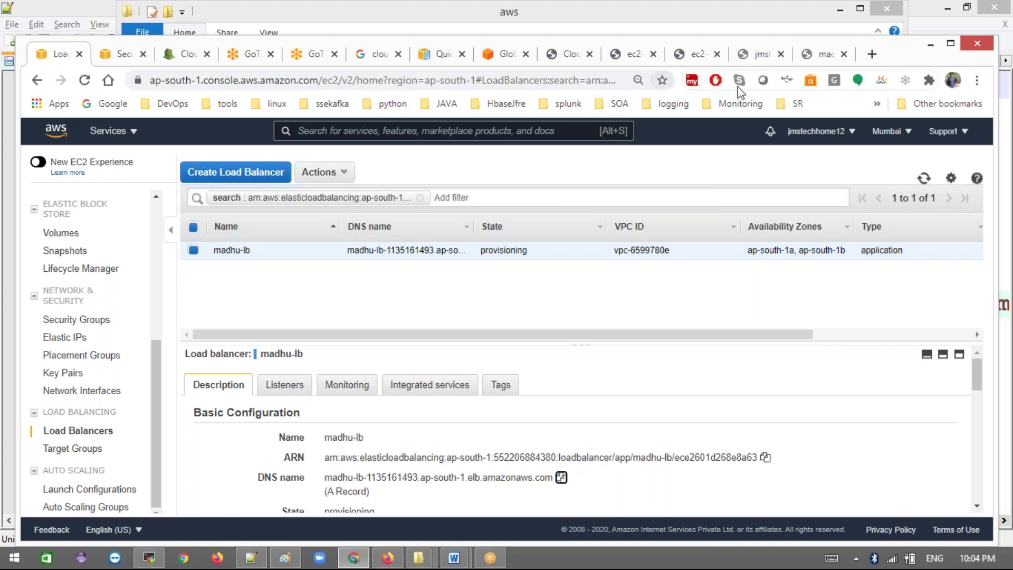
# - Reload the open jmslb and madhu-lb DNS pages twice each to test both load balancers
pyautogui.click(771, 56)
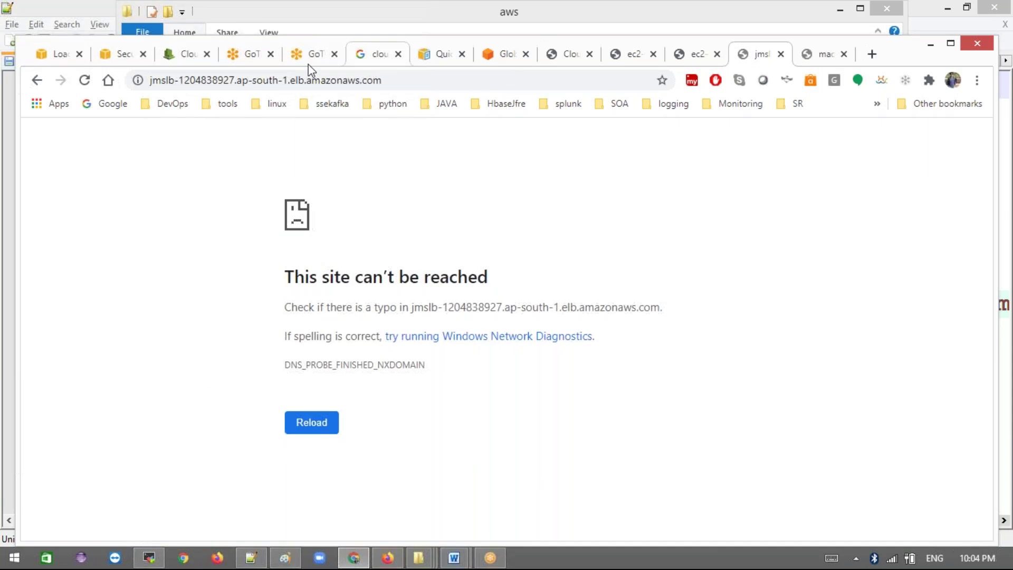
pyautogui.click(84, 81)
pyautogui.click(814, 59)
pyautogui.click(84, 81)
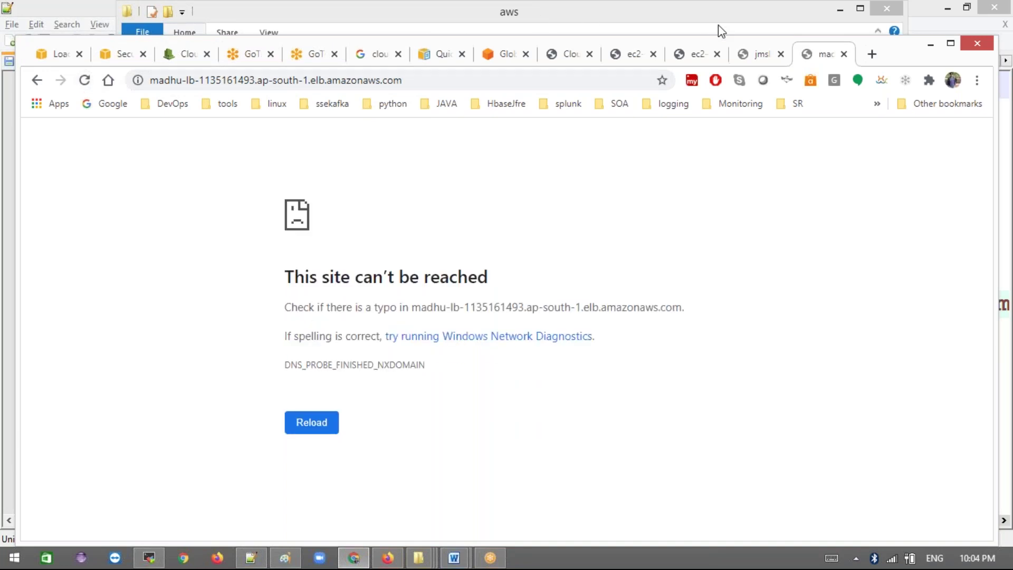
pyautogui.click(746, 63)
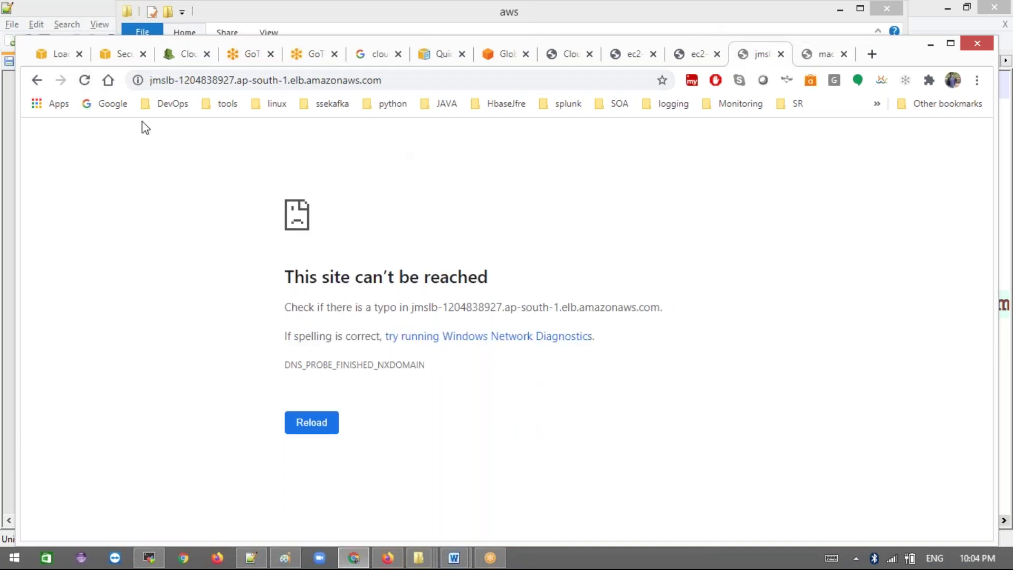
pyautogui.click(85, 81)
pyautogui.click(819, 62)
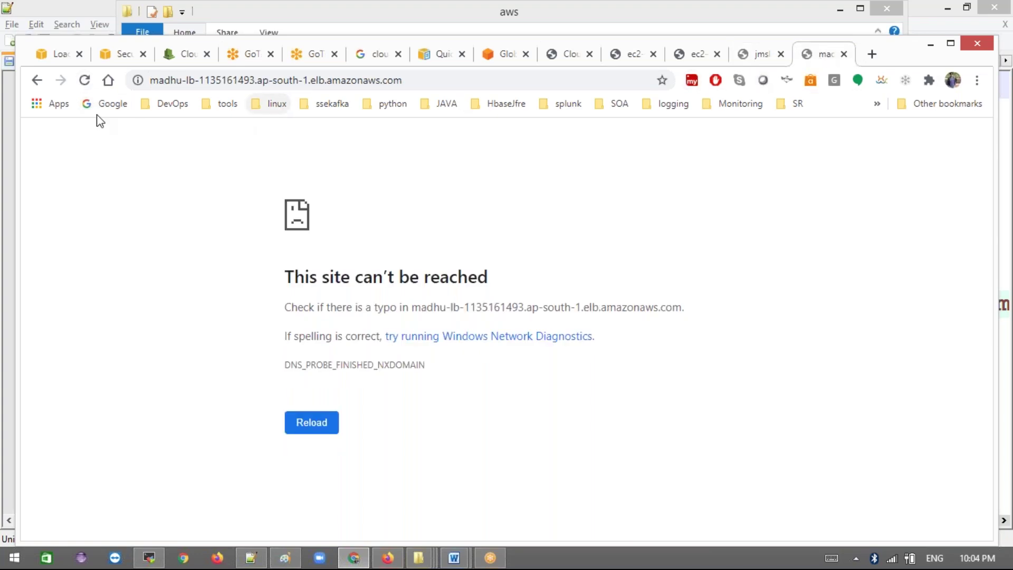
pyautogui.click(85, 81)
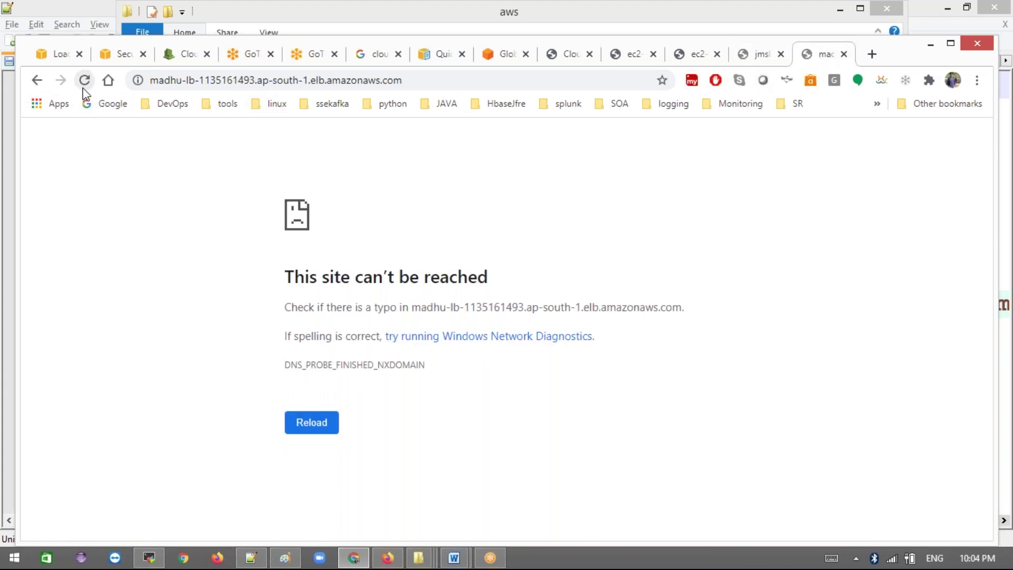
# - Return to the load balancer list in the AWS console, reload it and clear the search filter
pyautogui.click(113, 55)
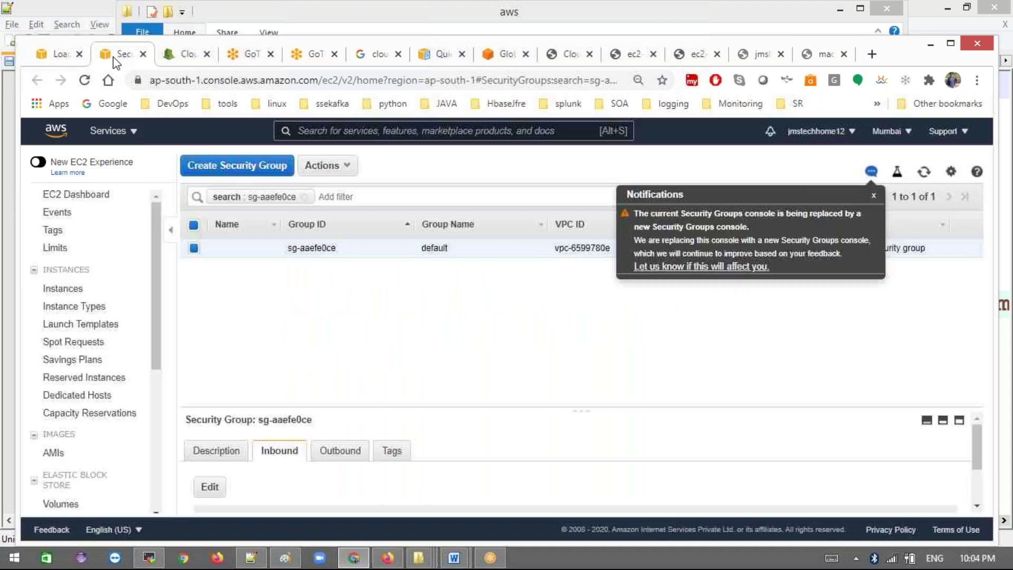
pyautogui.click(59, 58)
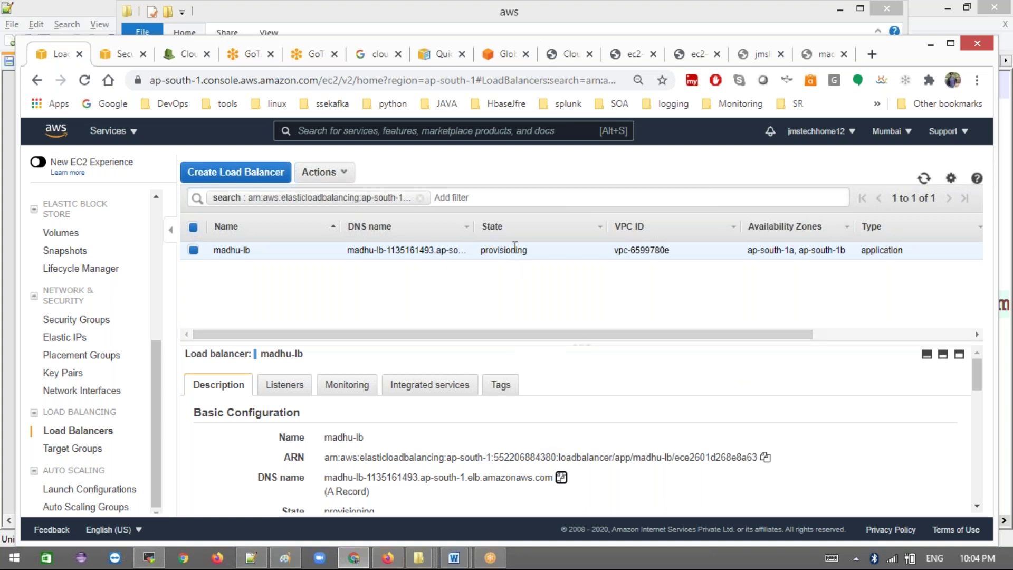
pyautogui.click(87, 81)
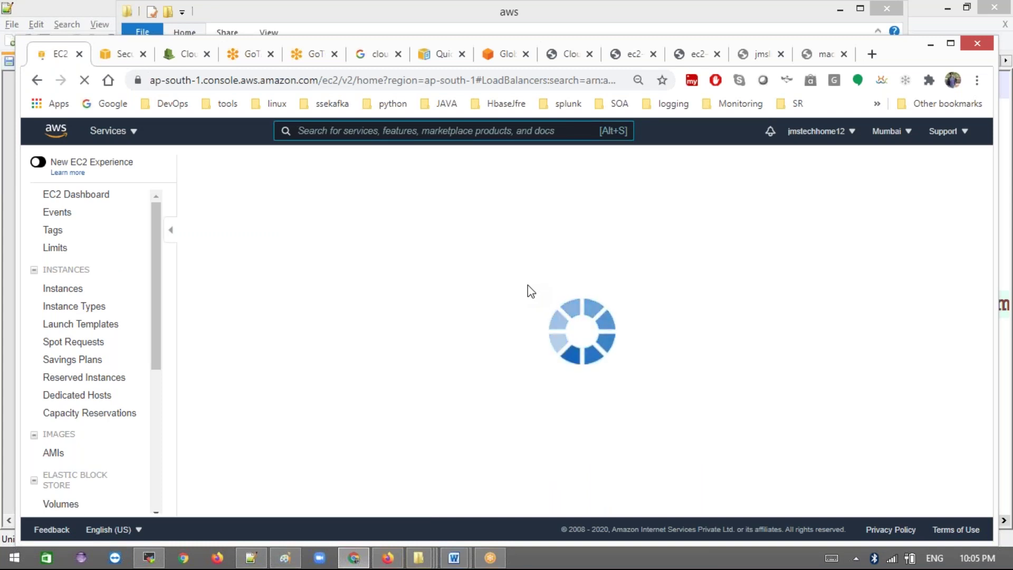
pyautogui.click(53, 453)
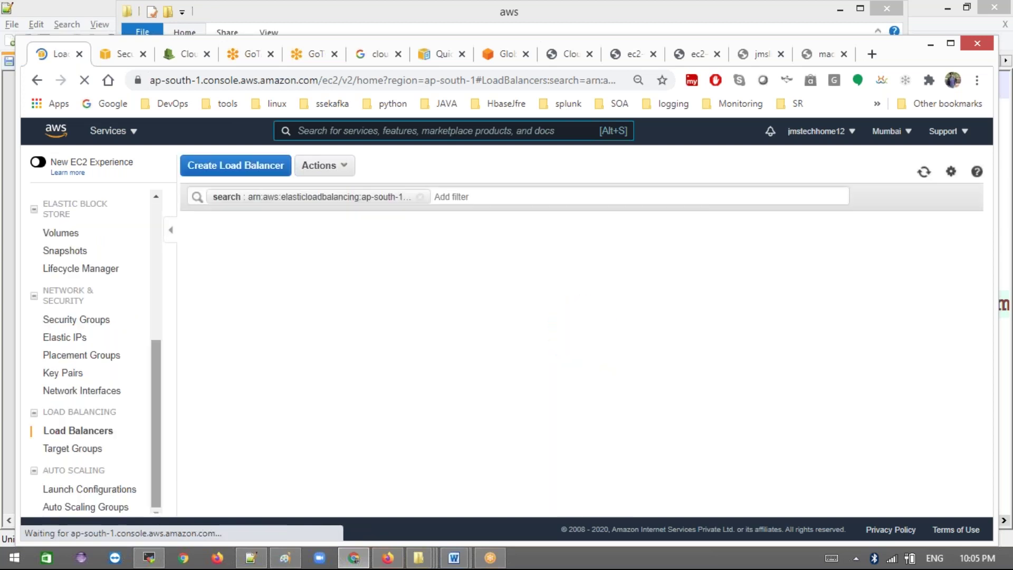
pyautogui.click(420, 197)
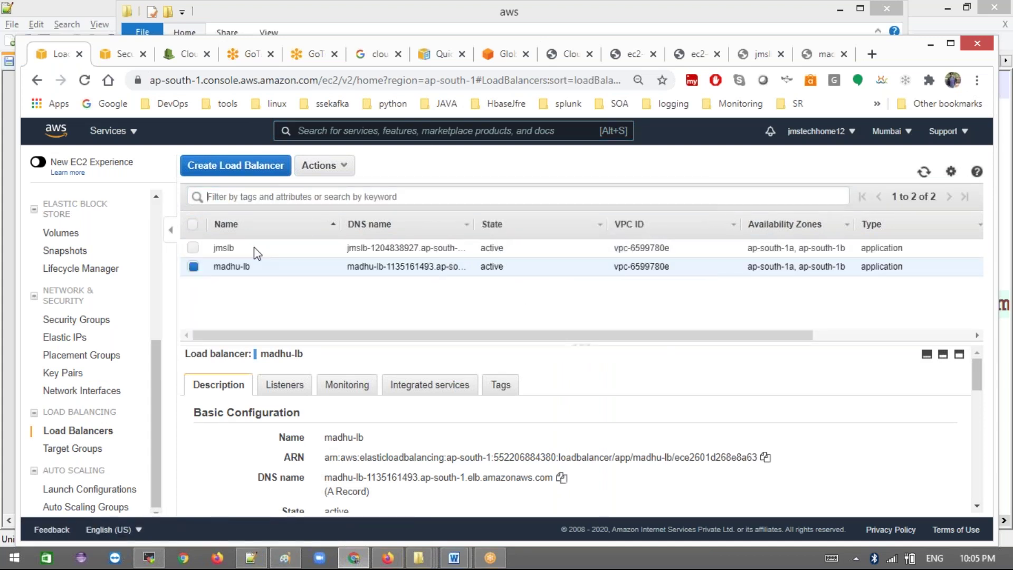
# - Select only jmslb and examine its HTTP:80 listener and forwarding rules
pyautogui.click(193, 247)
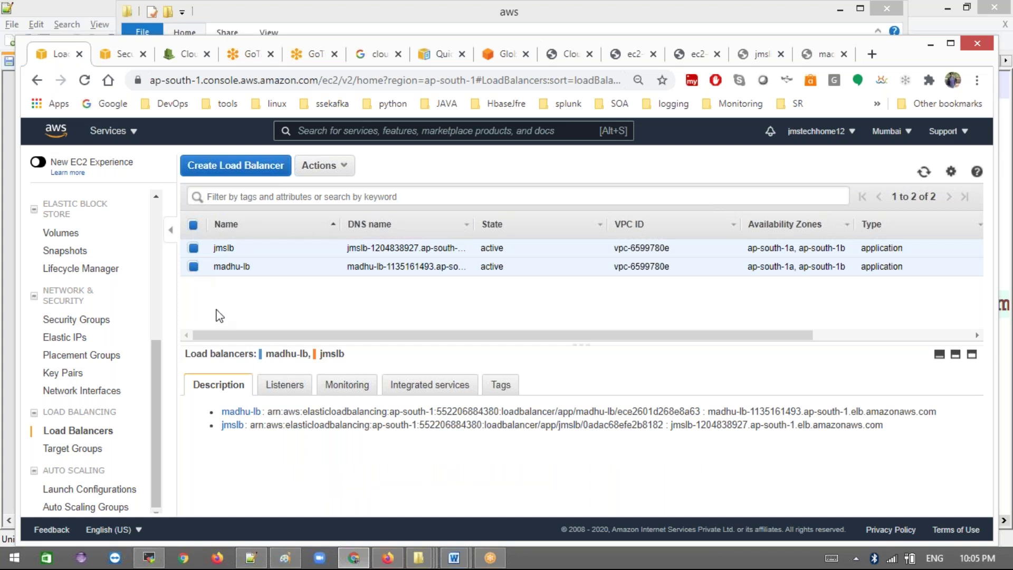
pyautogui.click(193, 266)
pyautogui.click(286, 390)
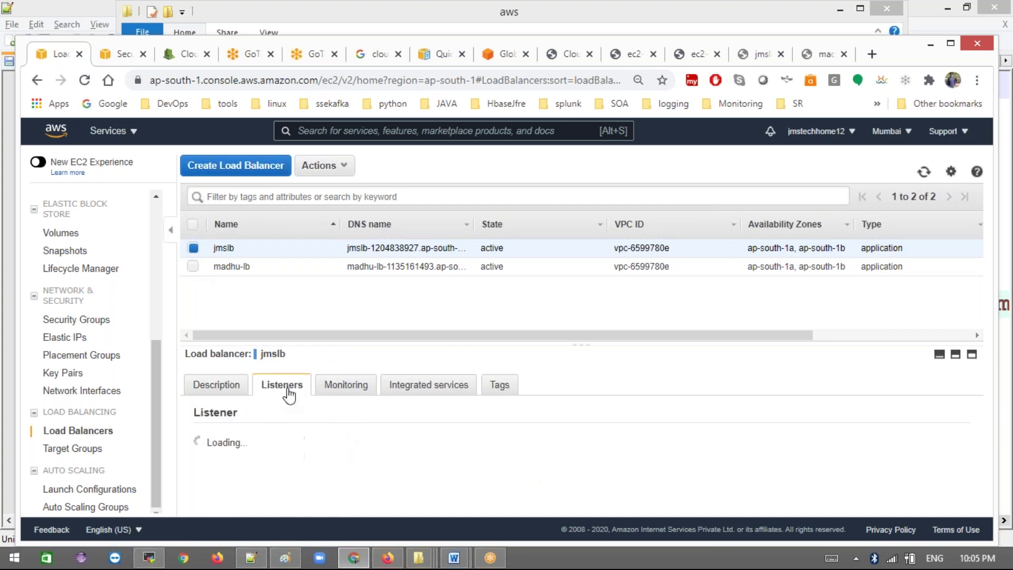
pyautogui.scroll(-1, 414, 477)
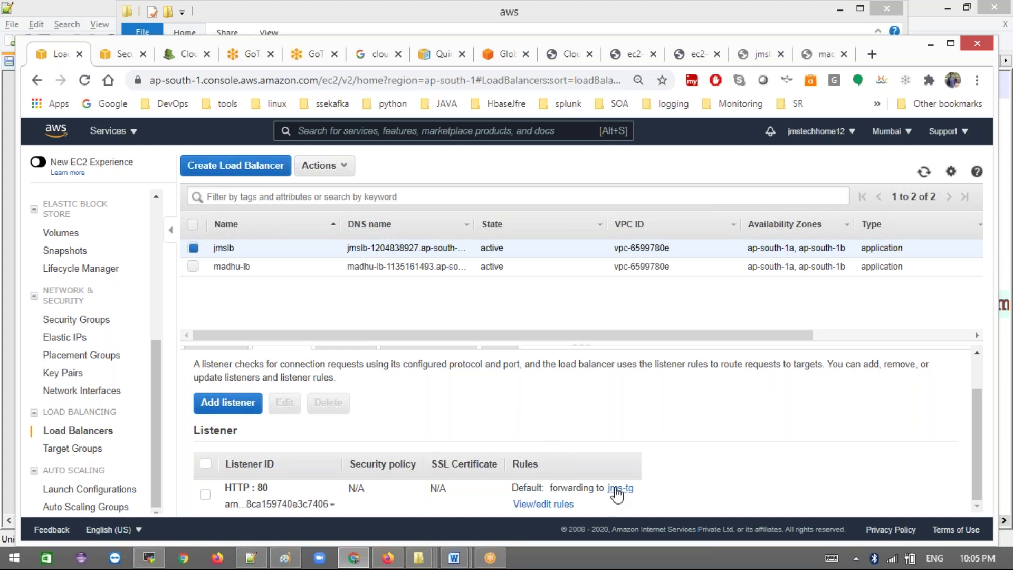
pyautogui.click(531, 505)
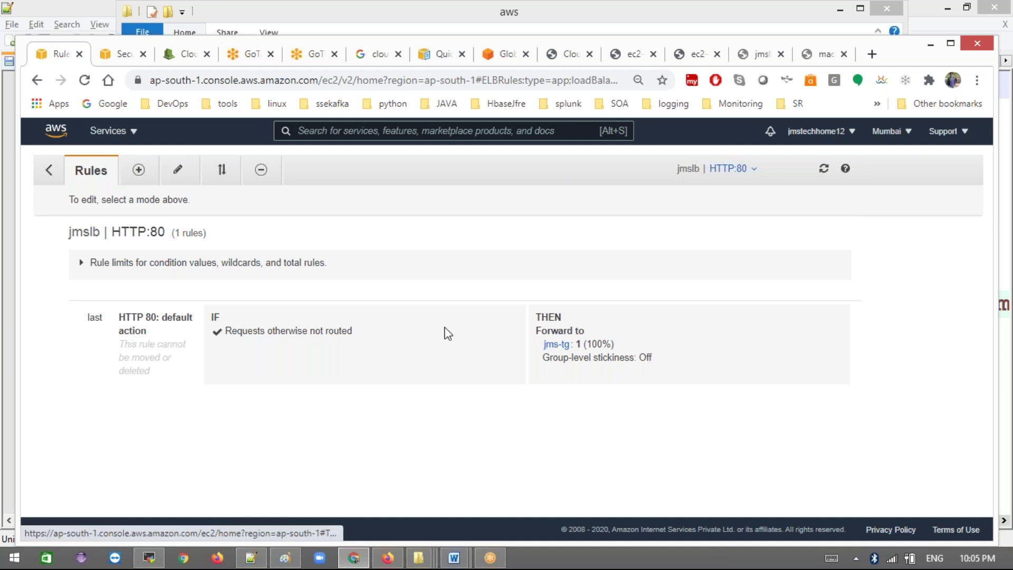
pyautogui.click(46, 170)
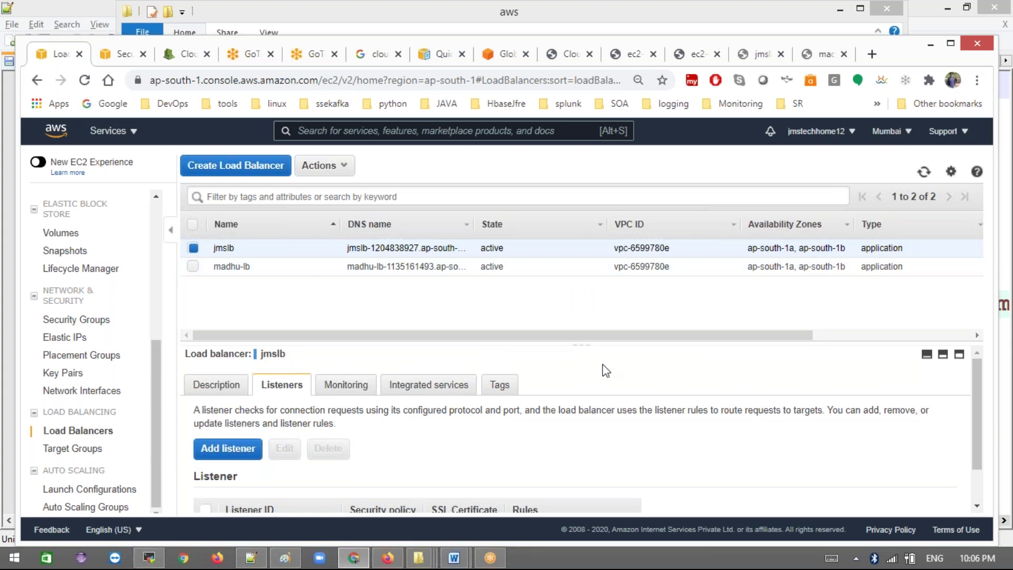
# - Copy jmslb's DNS name from its description and reload the browser page at that address
pyautogui.click(213, 385)
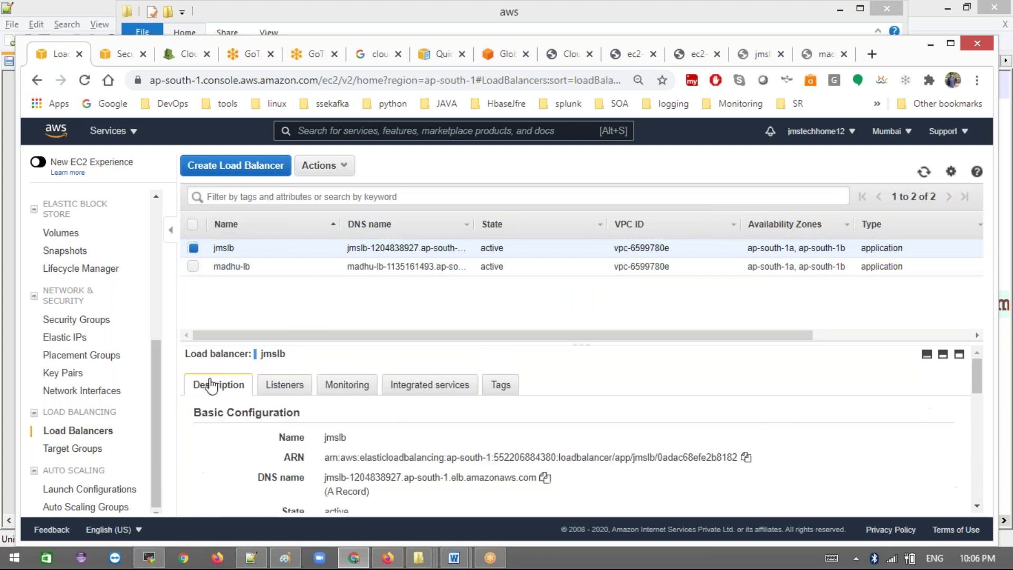
pyautogui.click(542, 477)
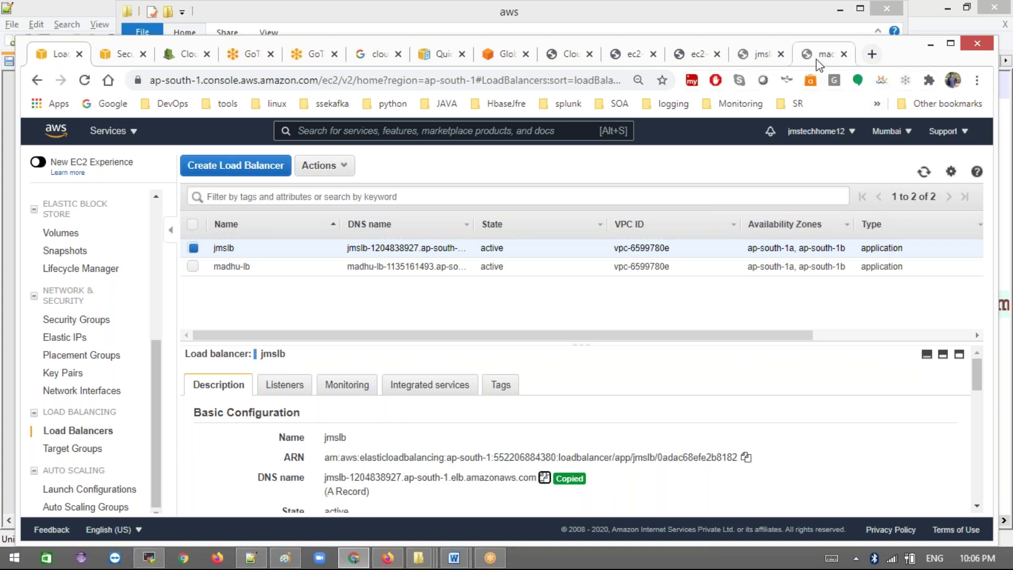
pyautogui.click(759, 53)
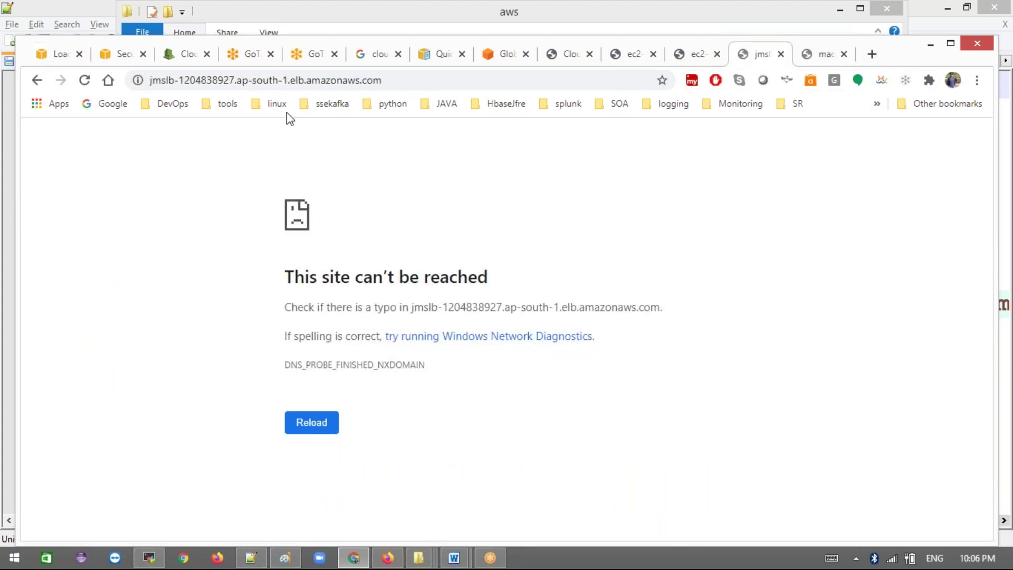
pyautogui.click(84, 81)
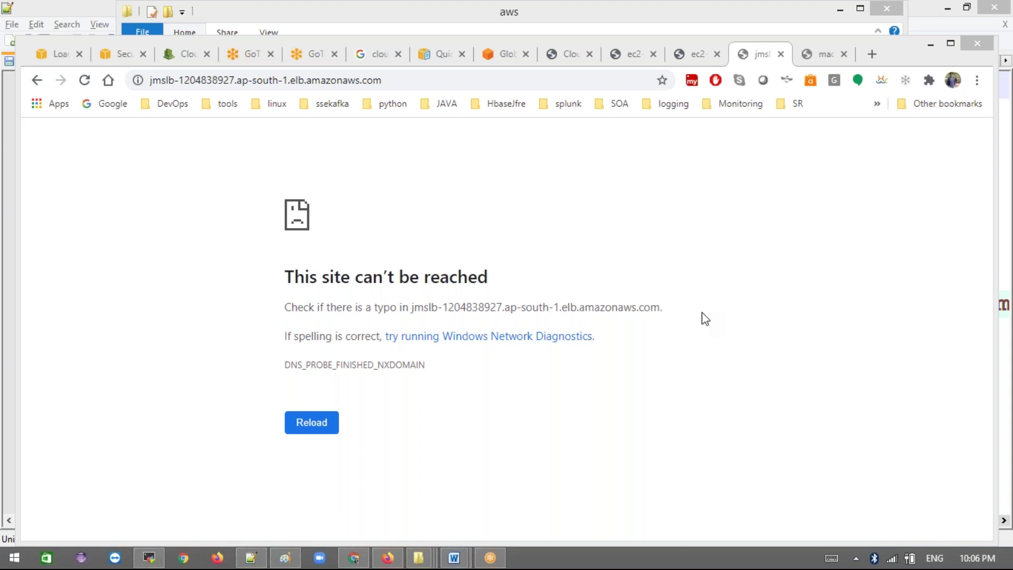
# - Look over the CloudWatch overview and its available sections, and return to the load balancer list
pyautogui.click(170, 57)
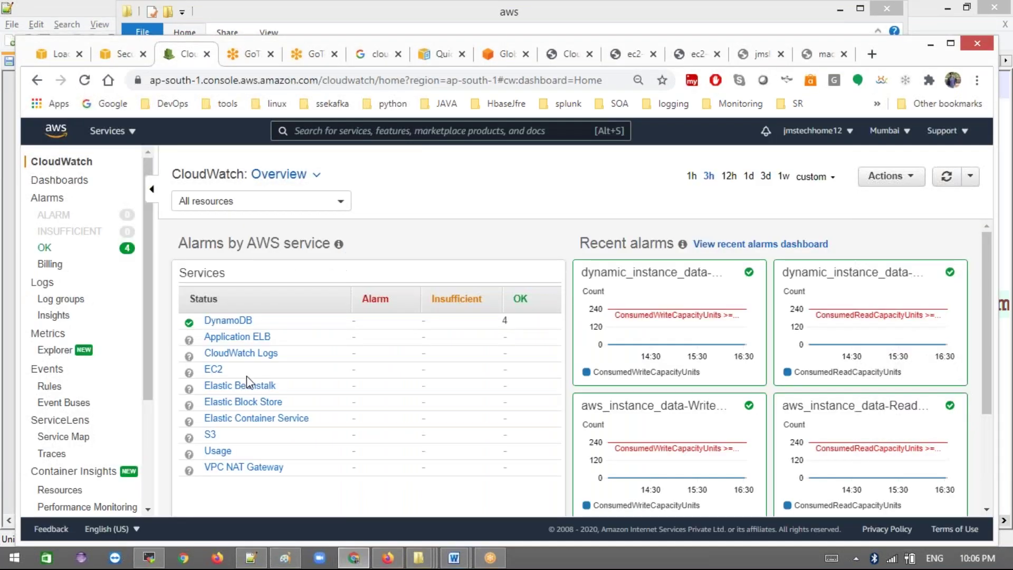
pyautogui.moveTo(147, 374); pyautogui.dragTo(151, 501)
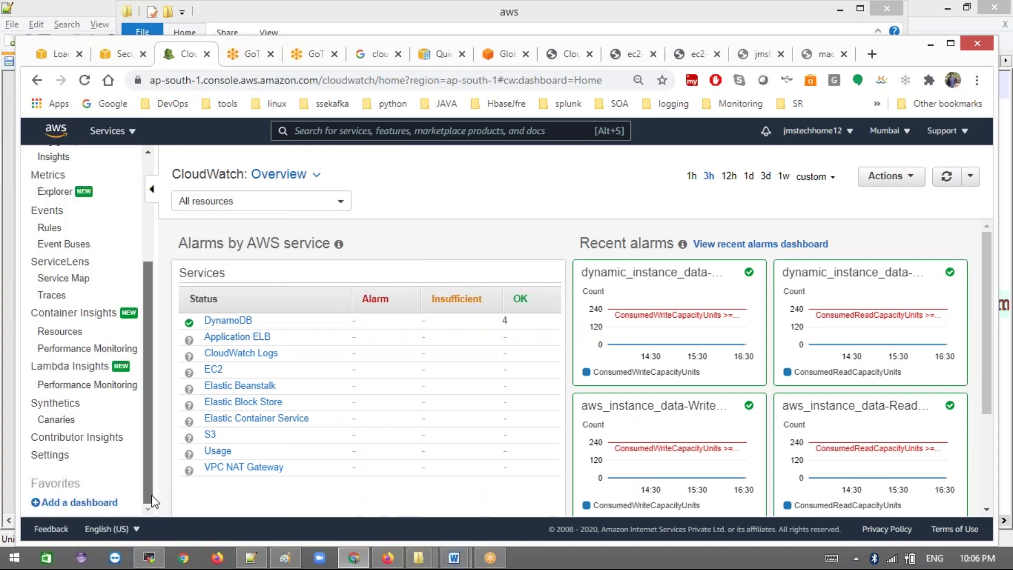
pyautogui.click(49, 54)
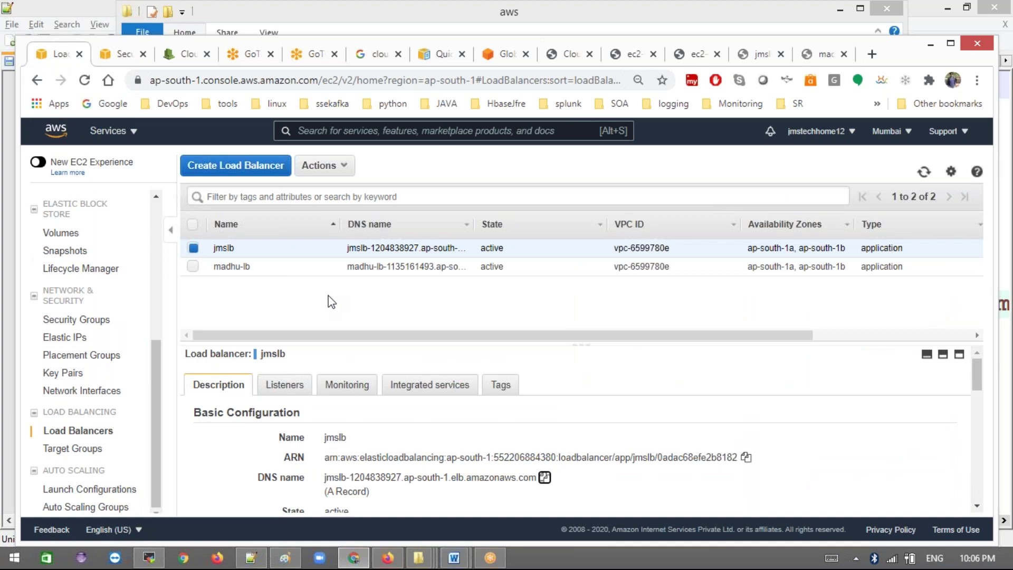
# - Open the list of target groups, select jms-tg and review its registered targets, availability zones, basic configuration and attributes
pyautogui.moveTo(585, 346); pyautogui.dragTo(580, 312)
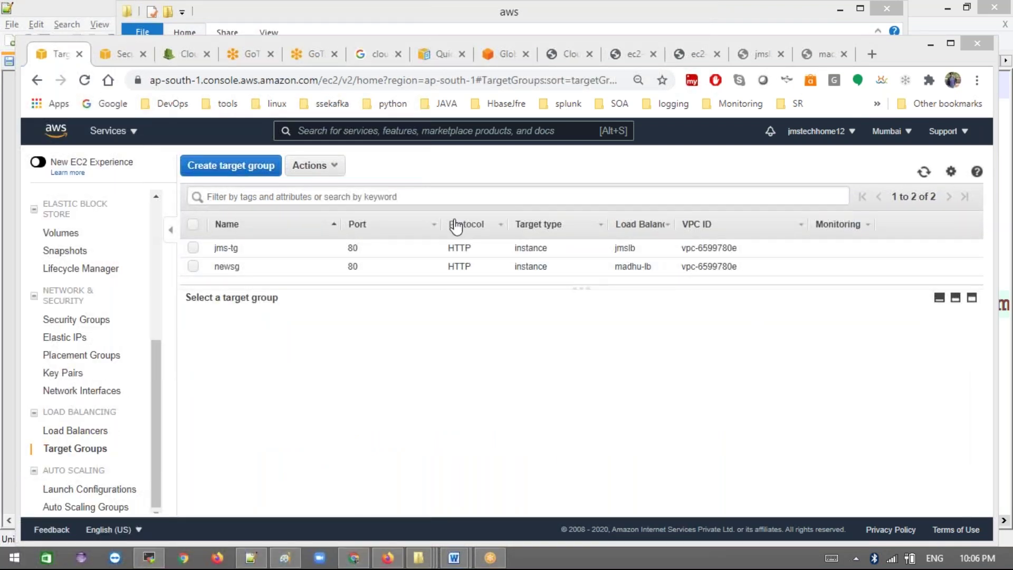
pyautogui.click(192, 247)
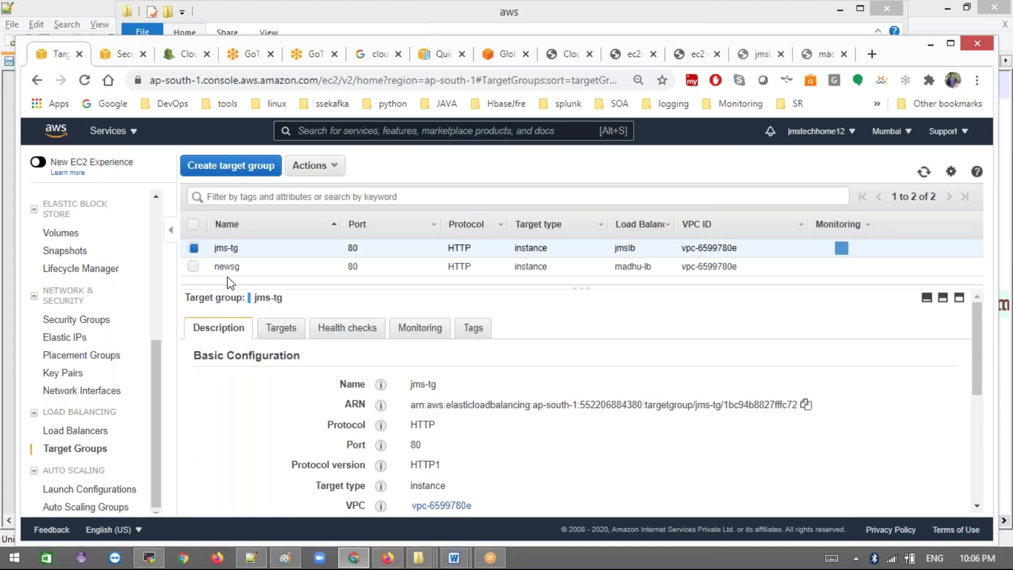
pyautogui.click(278, 331)
pyautogui.scroll(-1, 441, 412)
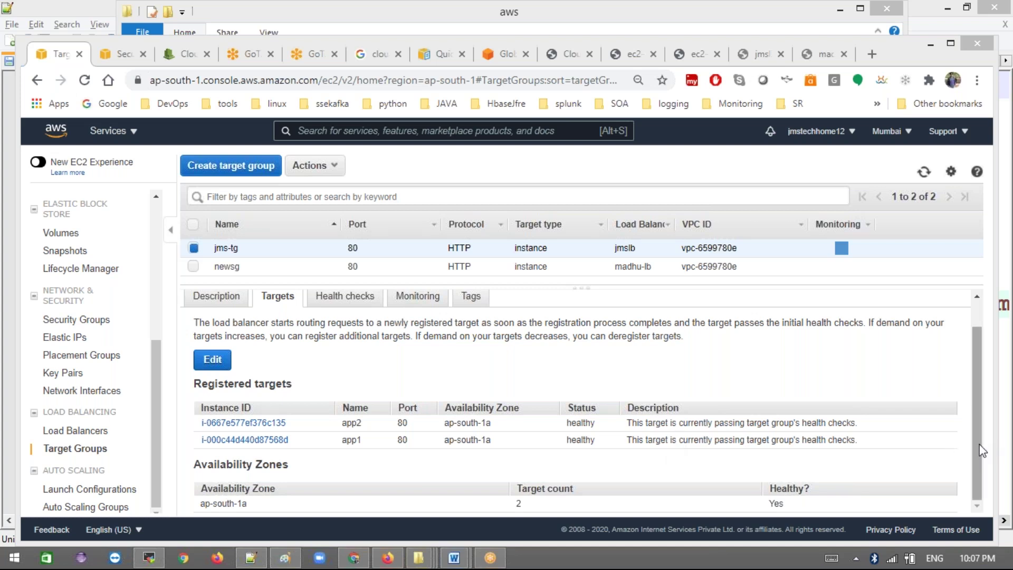
pyautogui.scroll(1, 959, 357)
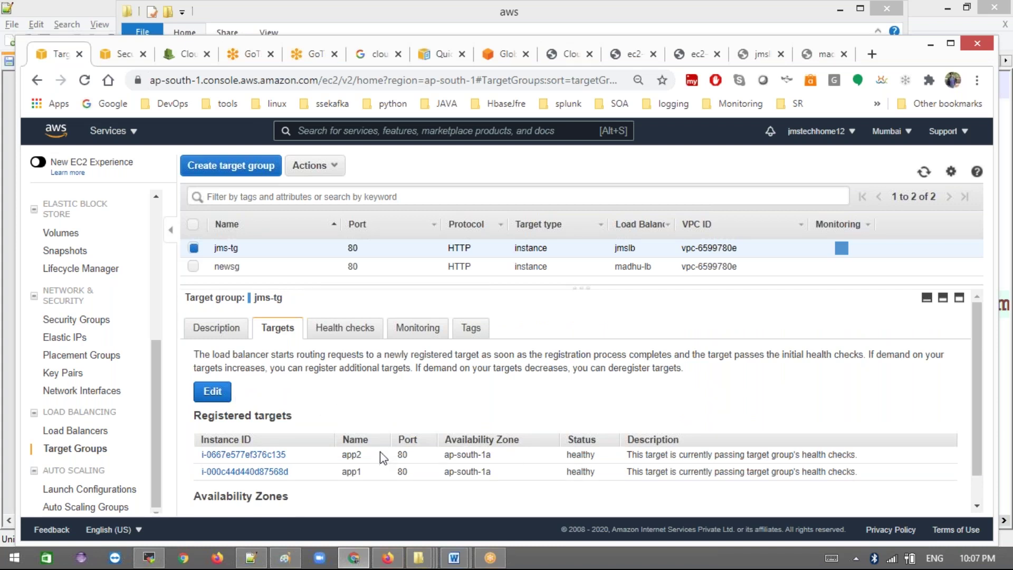
pyautogui.click(222, 336)
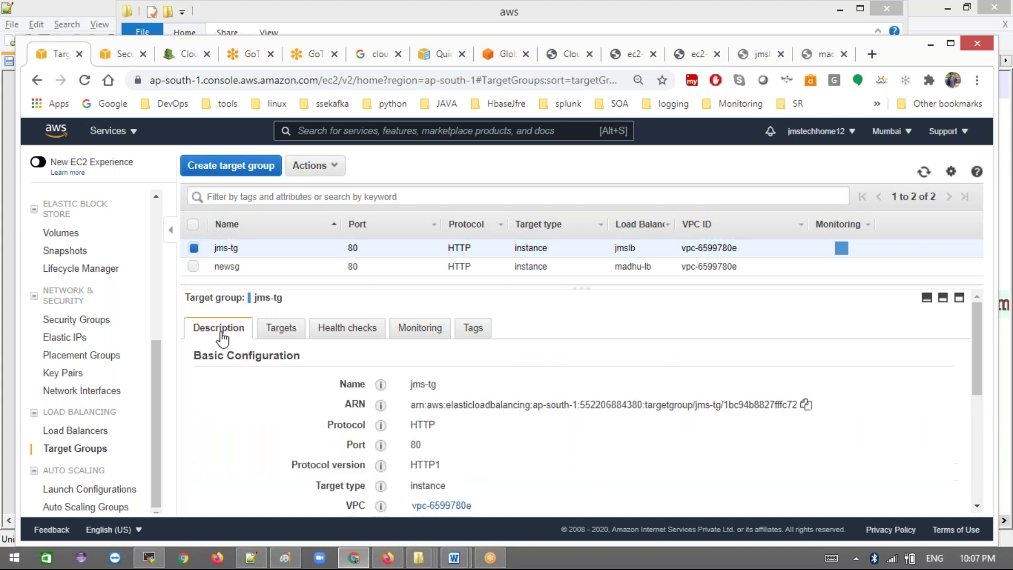
pyautogui.scroll(-5, 552, 449)
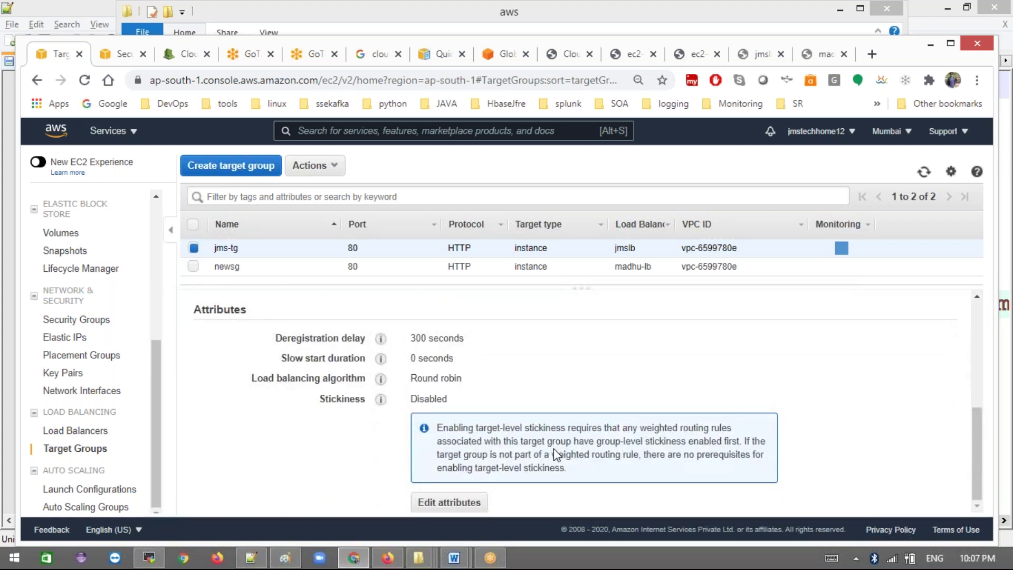
pyautogui.scroll(5, 767, 369)
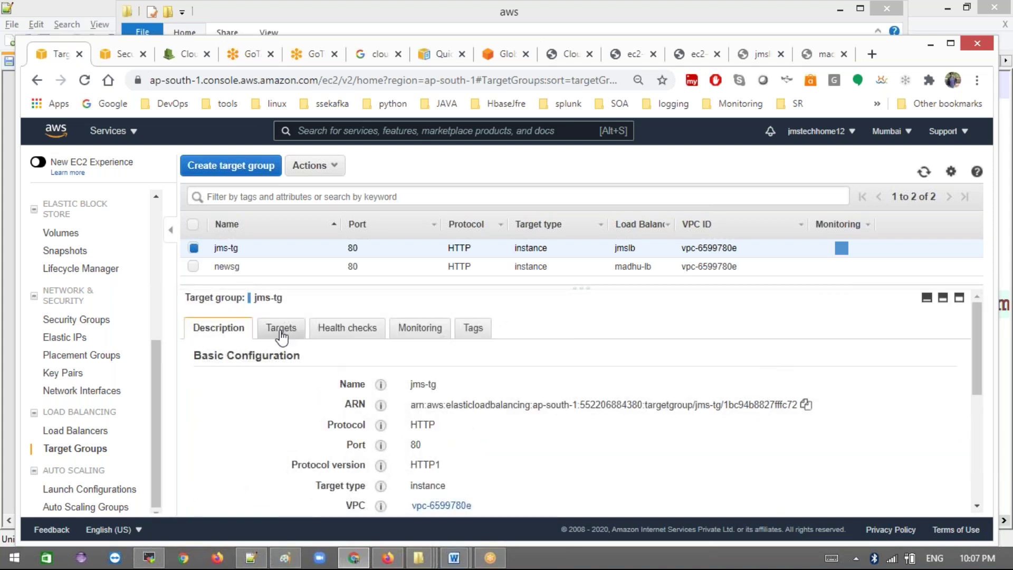
pyautogui.click(281, 331)
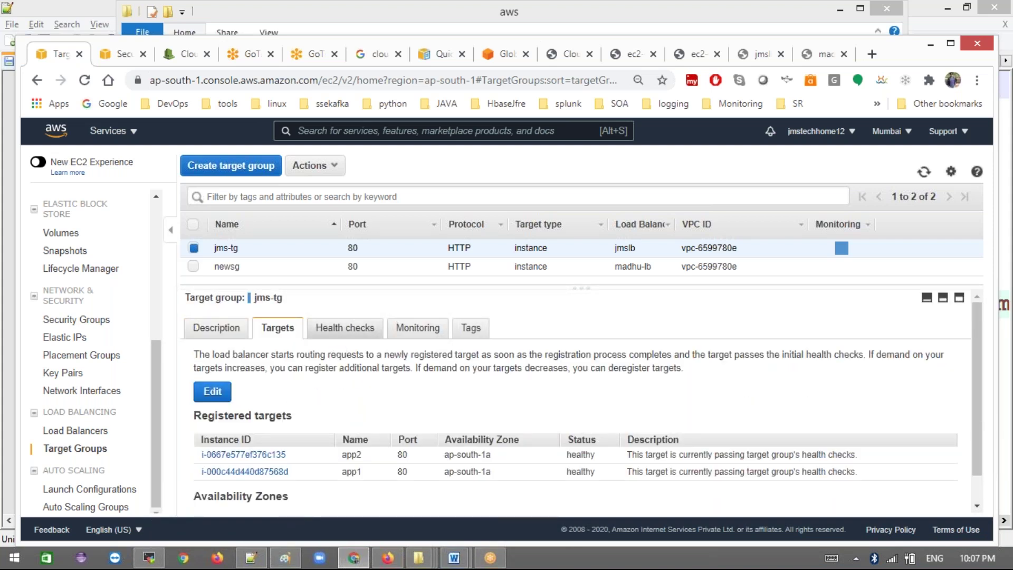
# - Go back to the load balancer list, copy jmslb's DNS name and load that address in the last browser tab
pyautogui.scroll(-1, 452, 407)
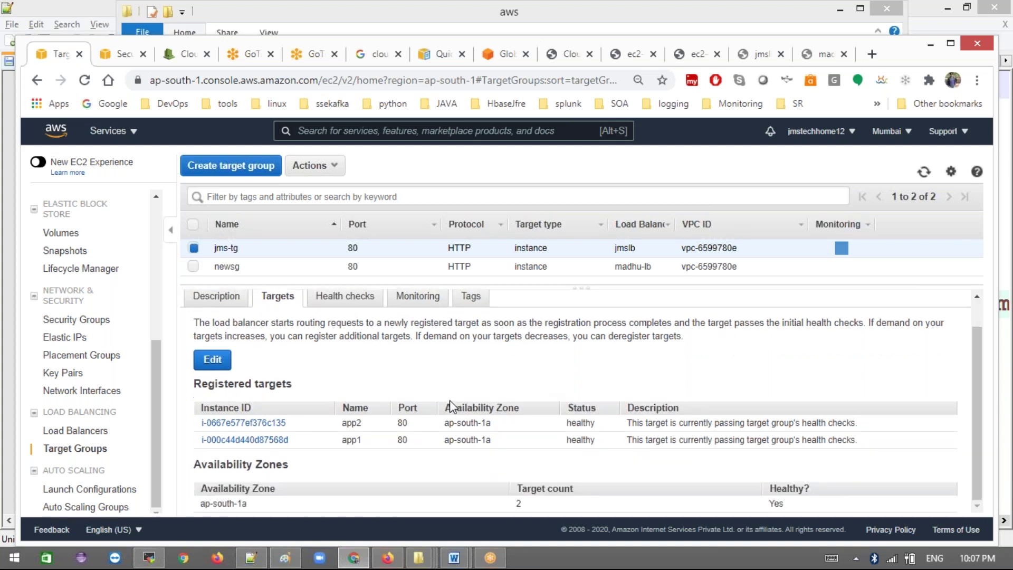
pyautogui.click(65, 432)
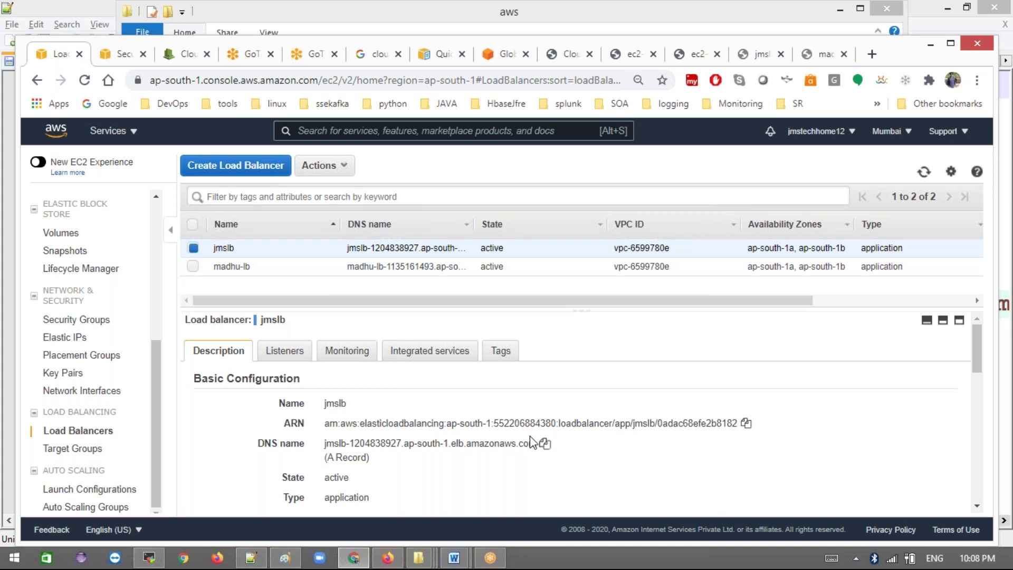
pyautogui.click(545, 443)
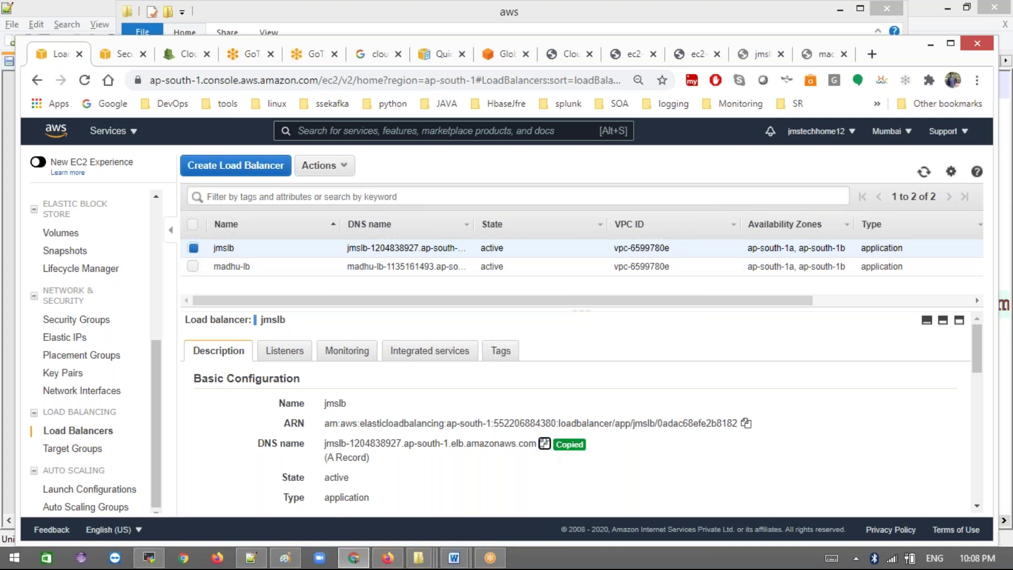
pyautogui.click(822, 59)
pyautogui.click(522, 80)
pyautogui.hotkey('ctrl', 'a')
pyautogui.press('BackSpace')
pyautogui.hotkey('ctrl', 'v')
pyautogui.press('Return')
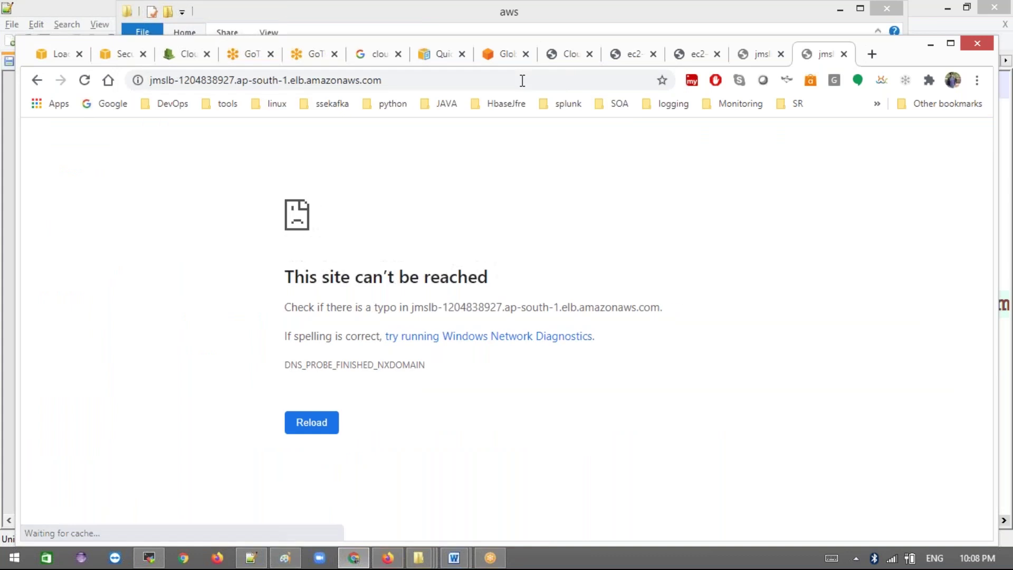
pyautogui.click(707, 22)
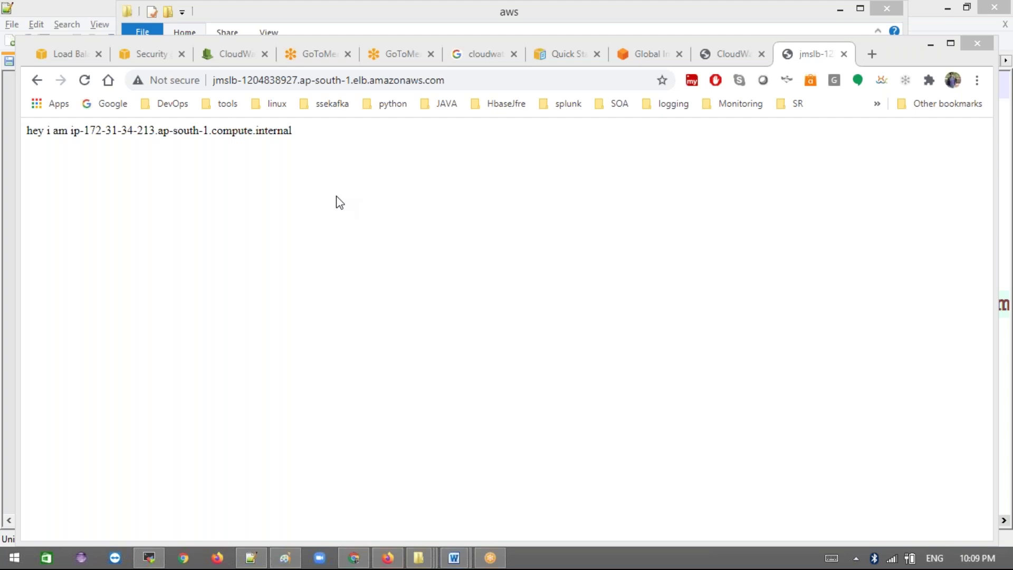
# - Reload the jmslb page several times to check which backend instance answers each request
pyautogui.click(85, 83)
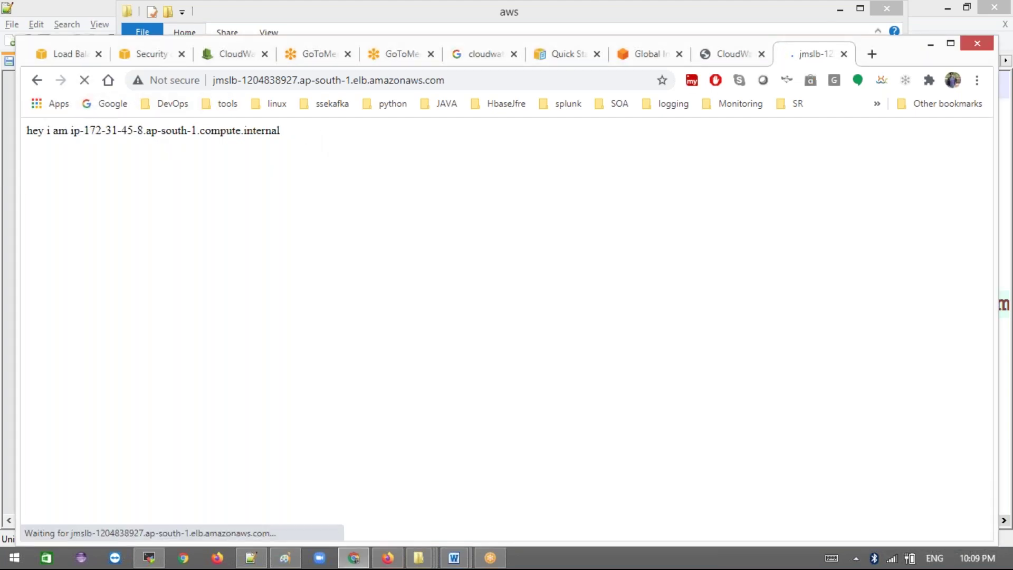
pyautogui.click(85, 80)
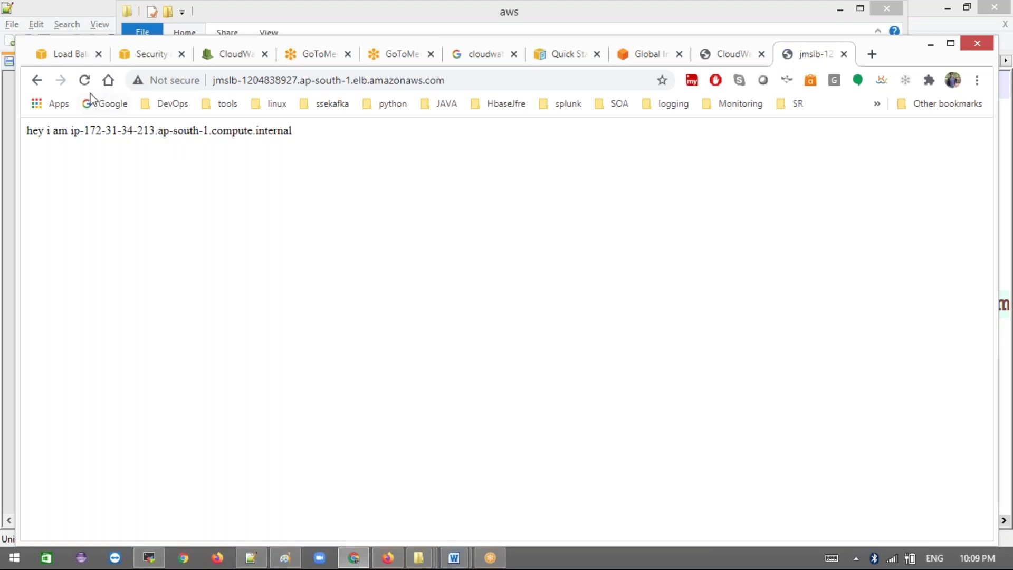
pyautogui.click(85, 82)
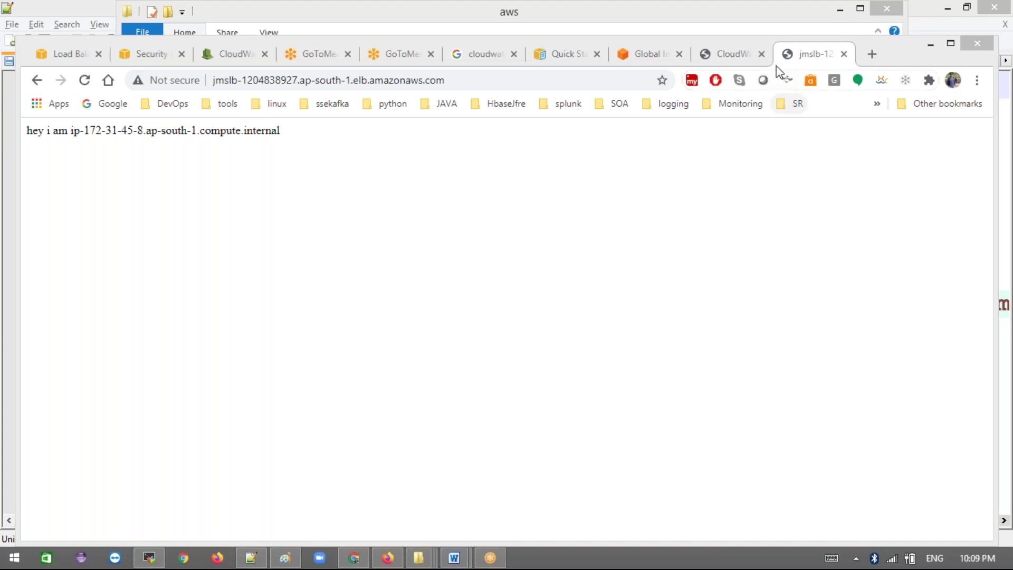
pyautogui.click(740, 59)
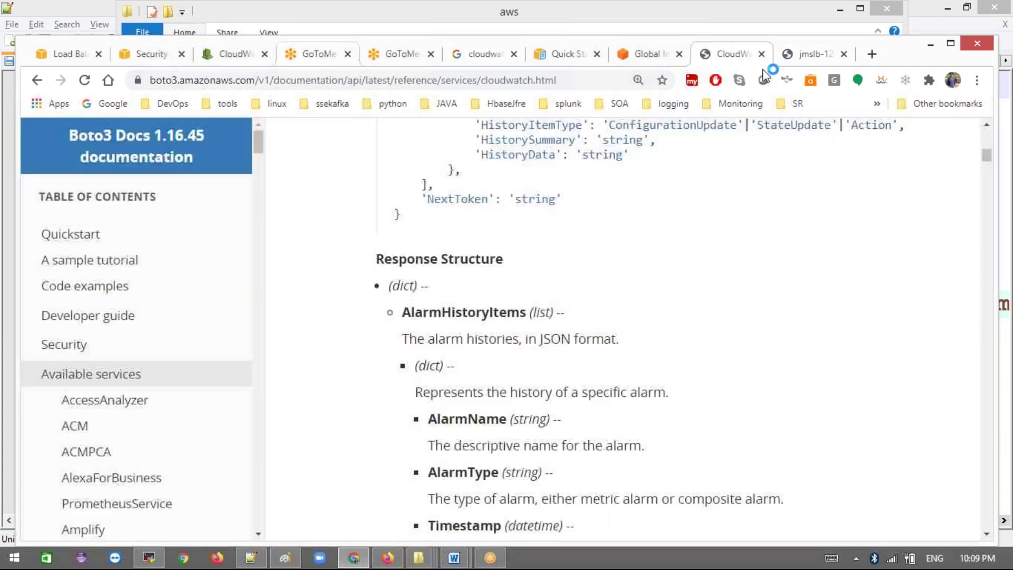
pyautogui.click(805, 60)
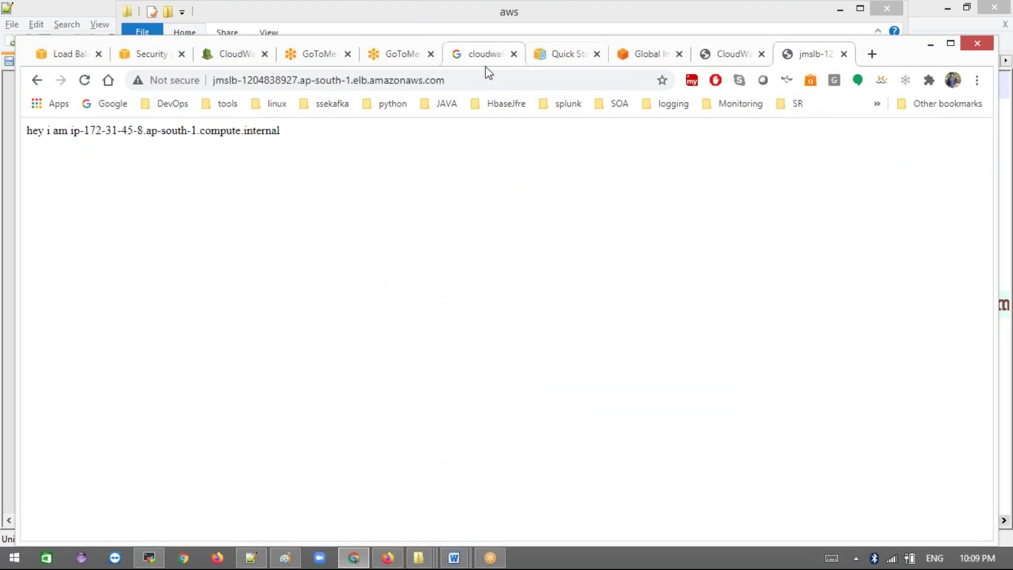
# - Return to the load balancer list, select only madhu-lb and copy its DNS name
pyautogui.click(62, 55)
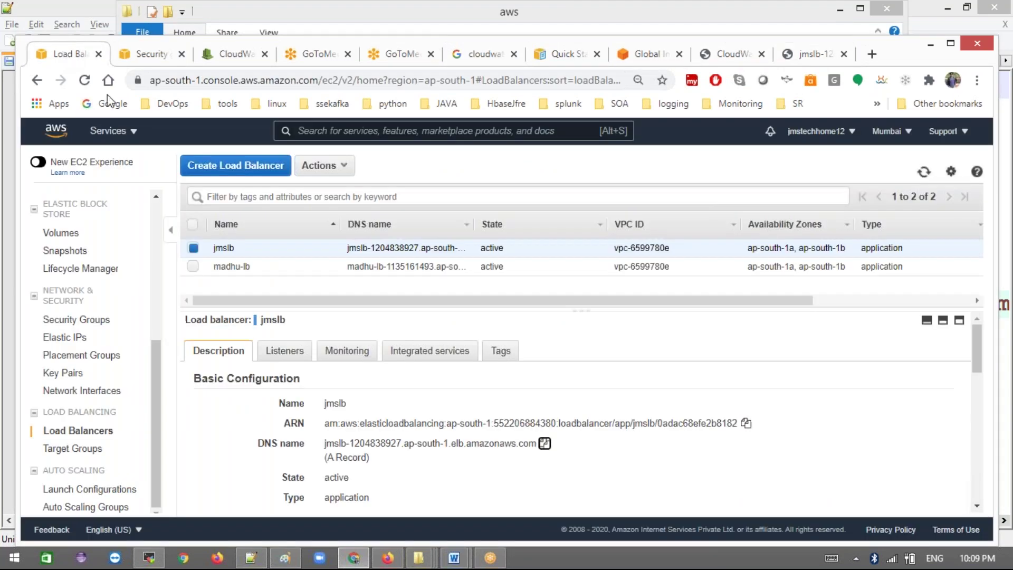
pyautogui.click(194, 266)
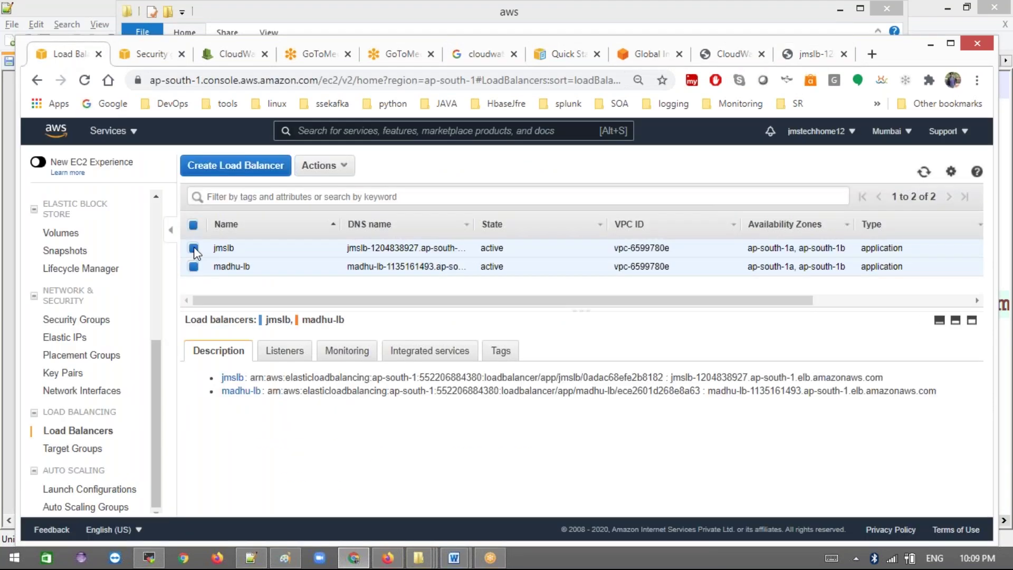
pyautogui.click(194, 248)
pyautogui.click(561, 444)
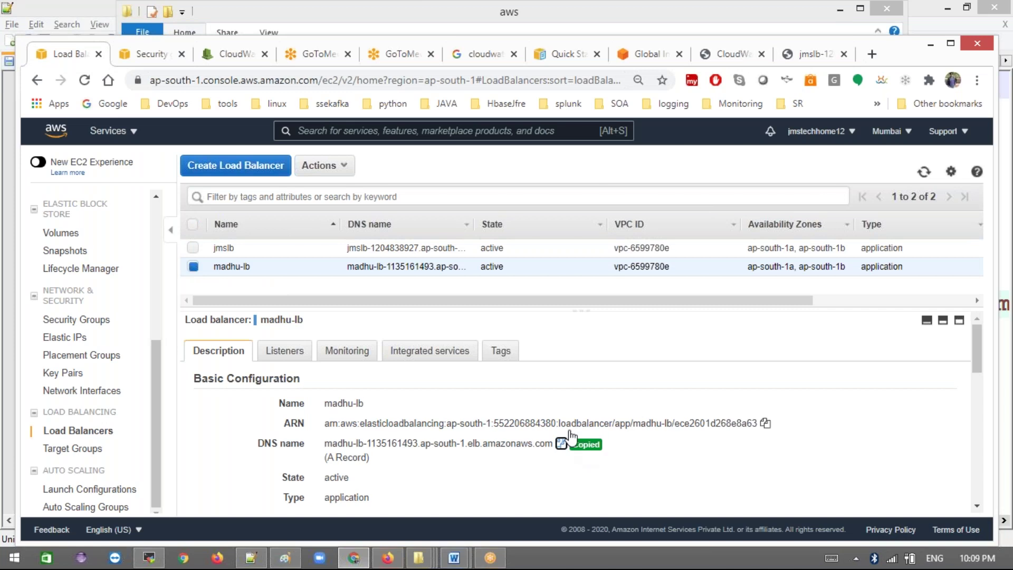
# - Load madhu-lb's copied DNS address in a new browser tab and retry the page
pyautogui.click(872, 54)
pyautogui.click(538, 81)
pyautogui.hotkey('ctrl', 'v')
pyautogui.press('Return')
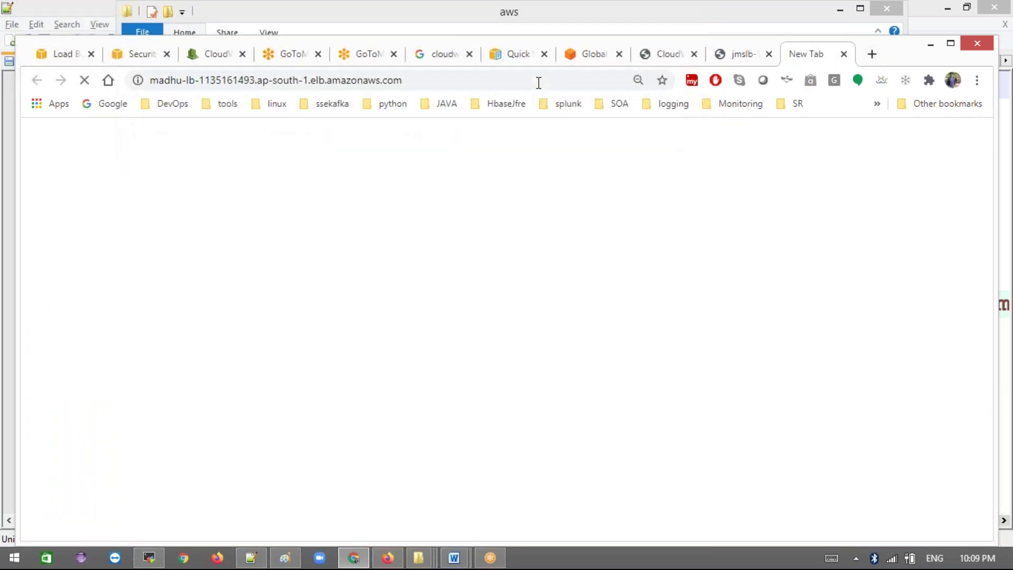
pyautogui.click(450, 79)
pyautogui.click(451, 79)
pyautogui.press('Return')
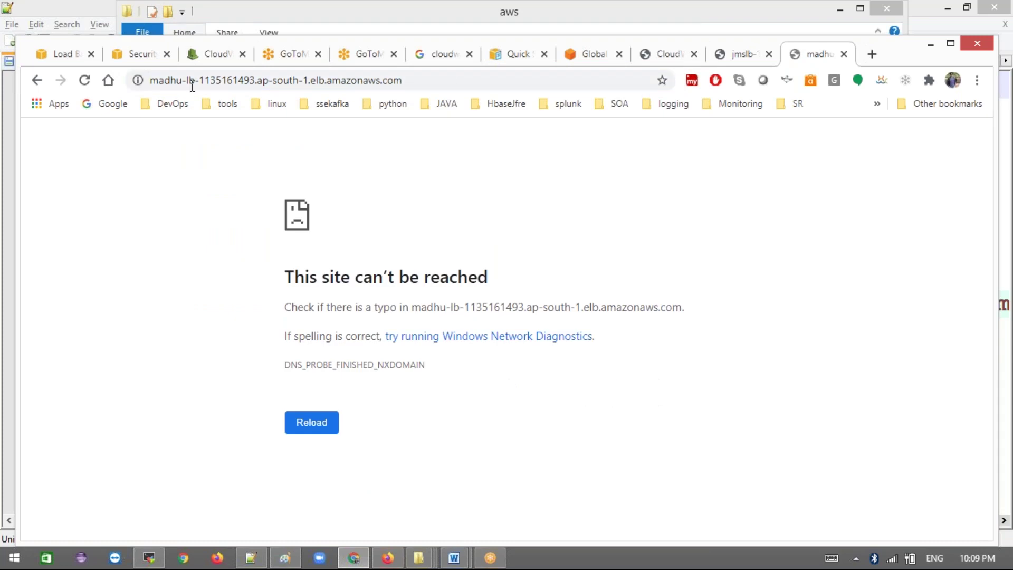
pyautogui.click(85, 84)
# - Switch to the open jmslb page and reload it repeatedly to watch requests being distributed across the instances
pyautogui.click(728, 54)
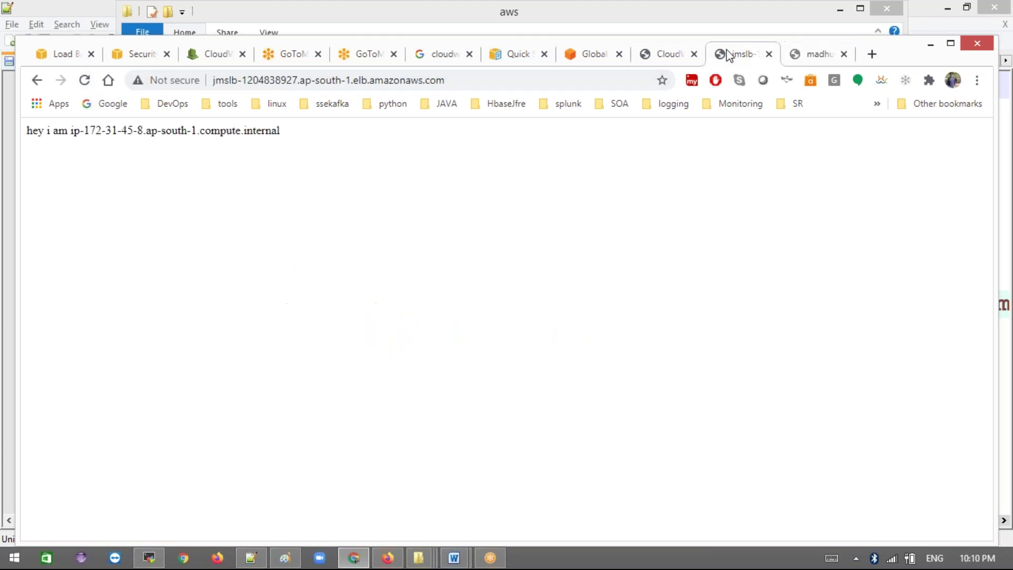
pyautogui.click(86, 85)
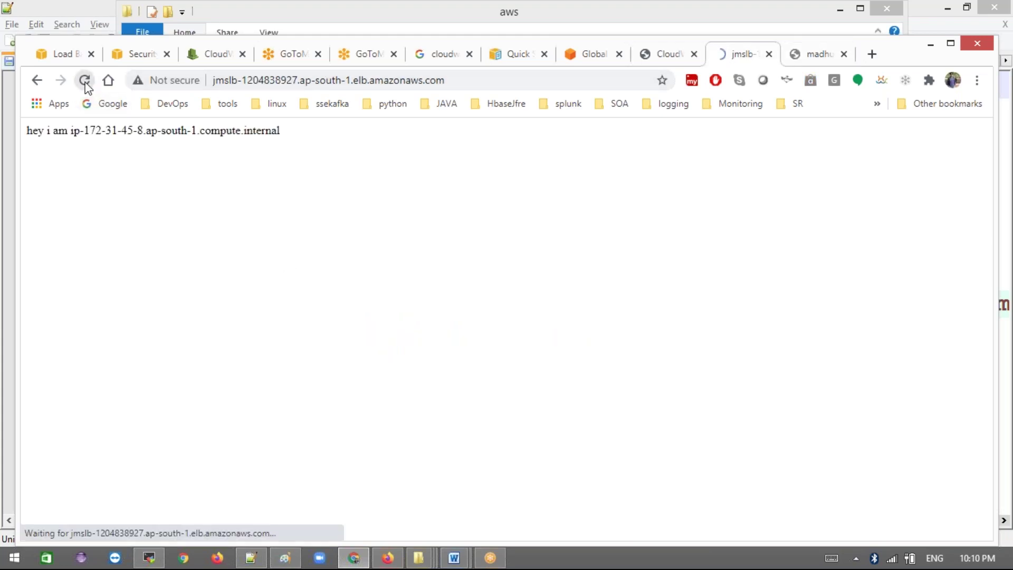
pyautogui.click(85, 82)
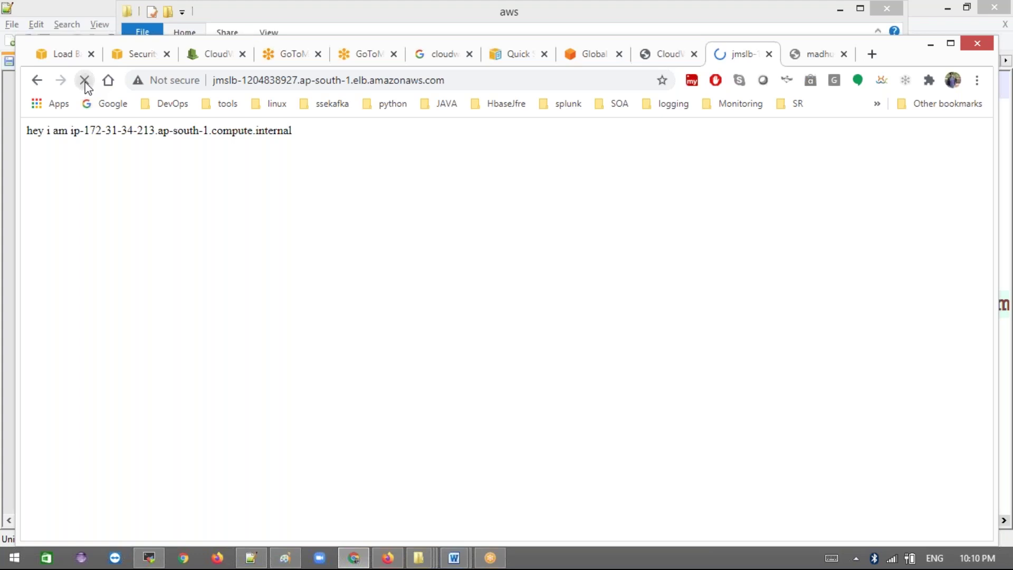
pyautogui.click(85, 81)
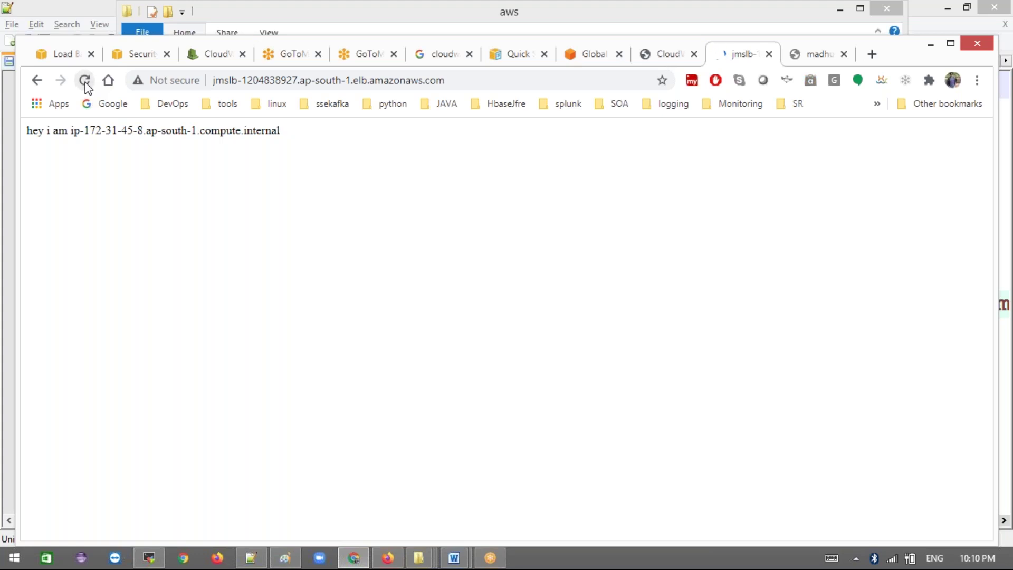
pyautogui.click(86, 84)
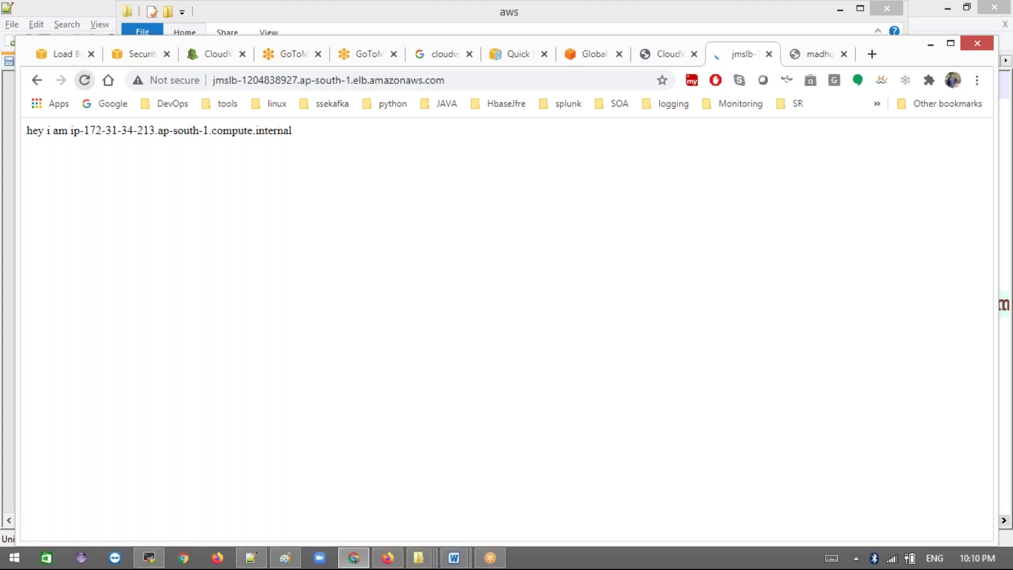
# - Compare the open madhu-lb page with the jmslb page, ending on the madhu-lb page
pyautogui.click(816, 55)
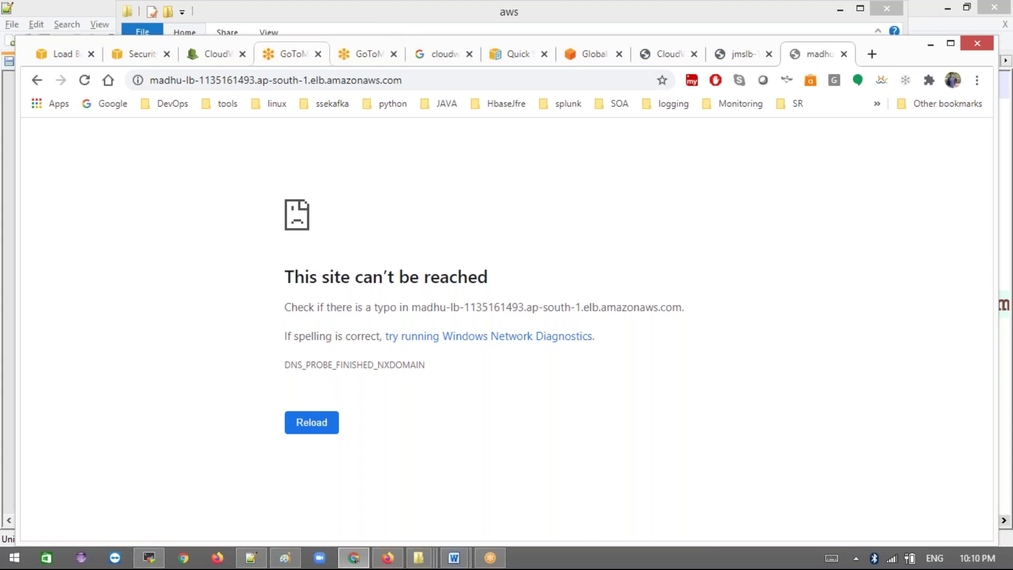
pyautogui.click(207, 55)
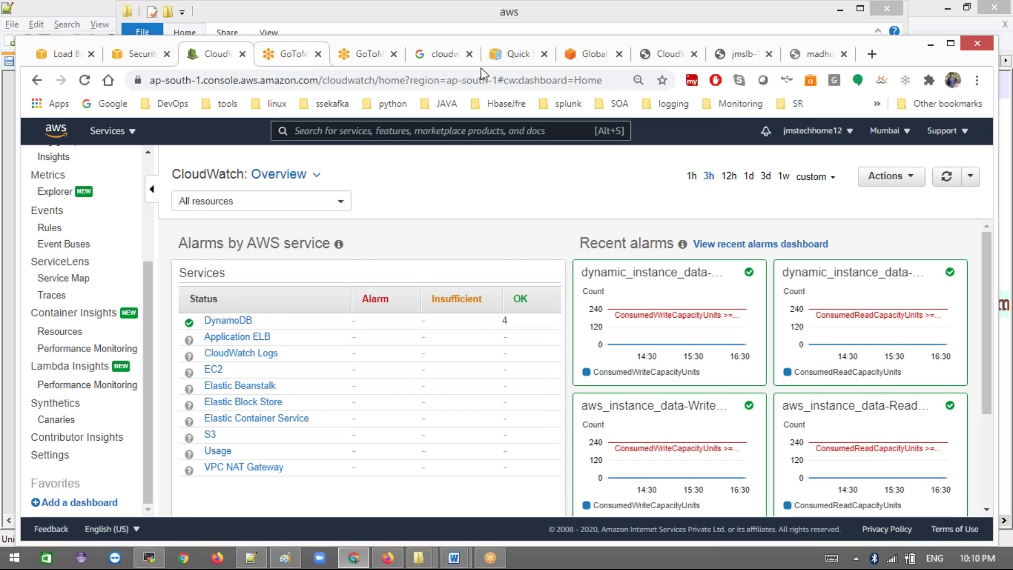
pyautogui.click(735, 57)
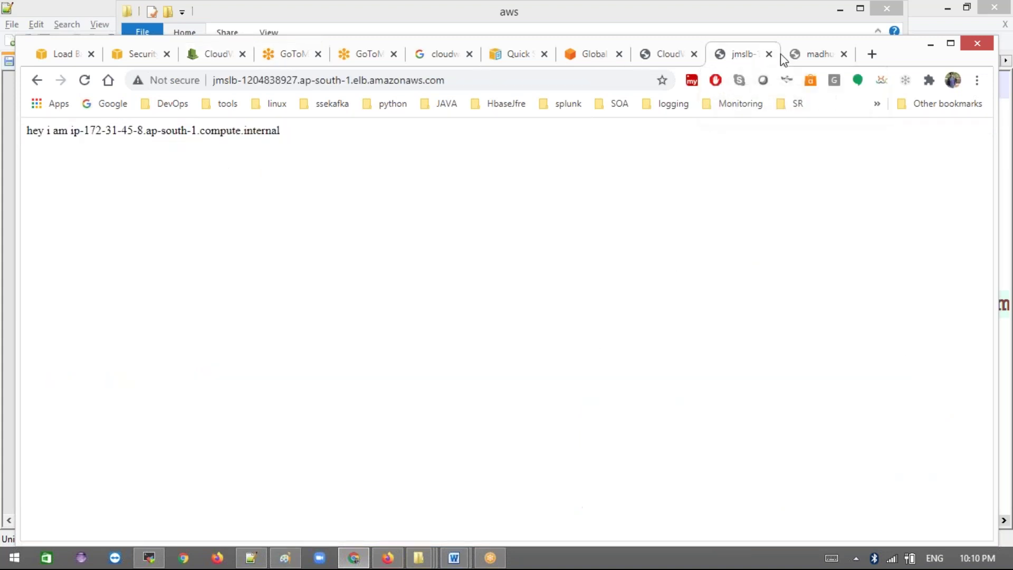
pyautogui.click(814, 61)
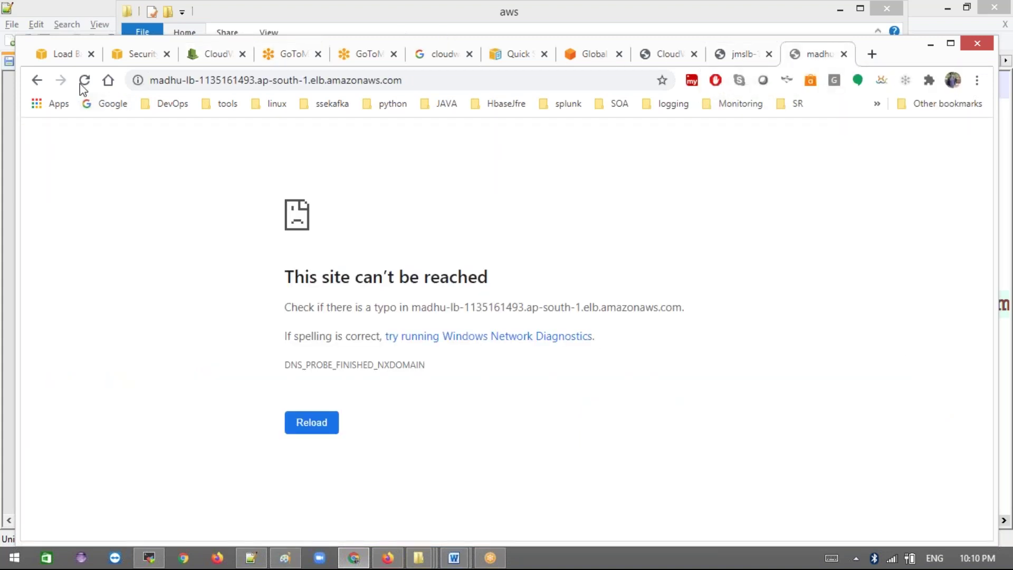
pyautogui.click(656, 59)
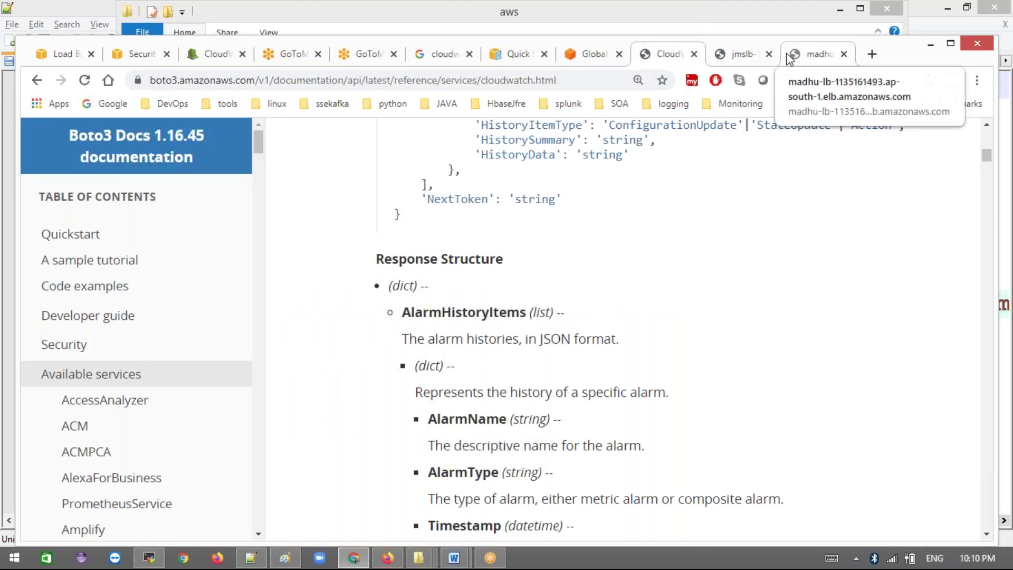
pyautogui.click(739, 56)
pyautogui.click(809, 58)
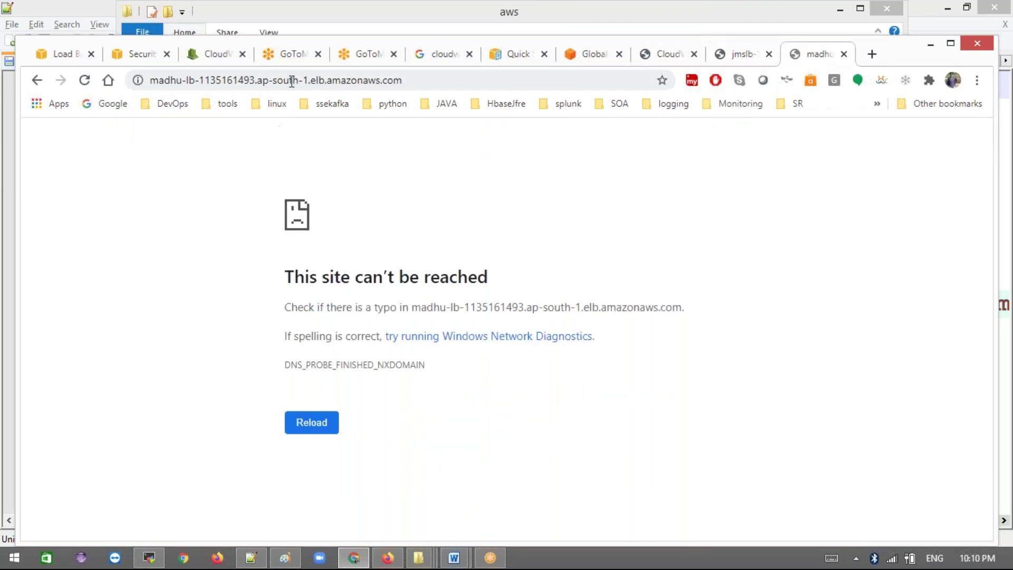
# - Reload the madhu-lb page several times and the jmslb page once to recheck both addresses
pyautogui.click(82, 81)
pyautogui.click(83, 81)
pyautogui.click(83, 80)
pyautogui.click(83, 81)
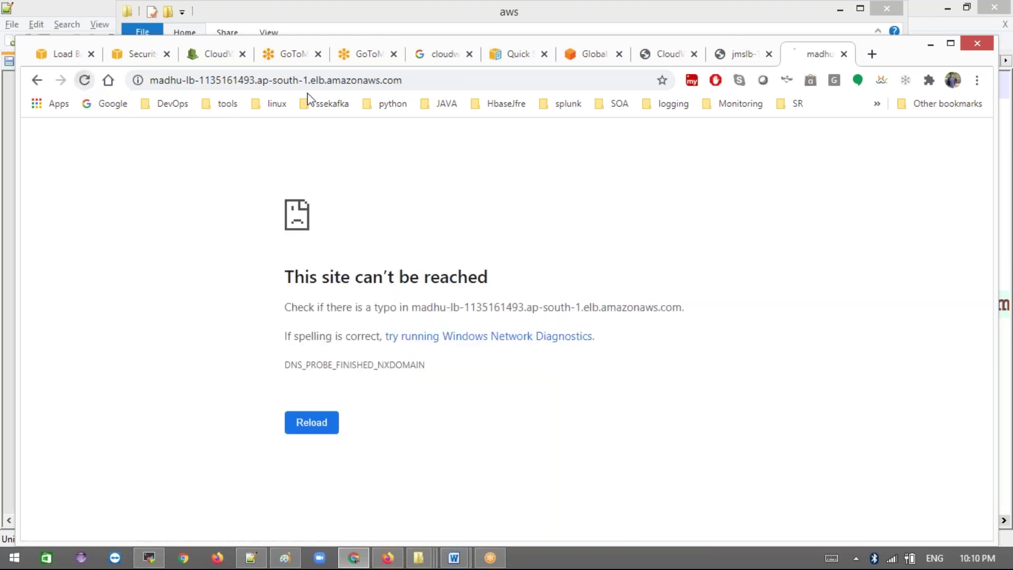
pyautogui.click(742, 60)
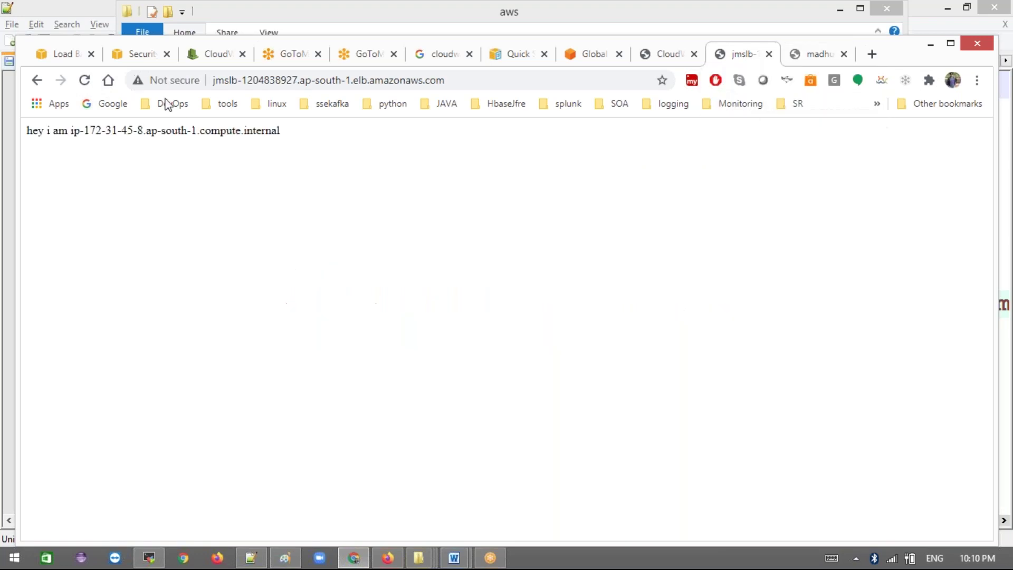
pyautogui.click(85, 80)
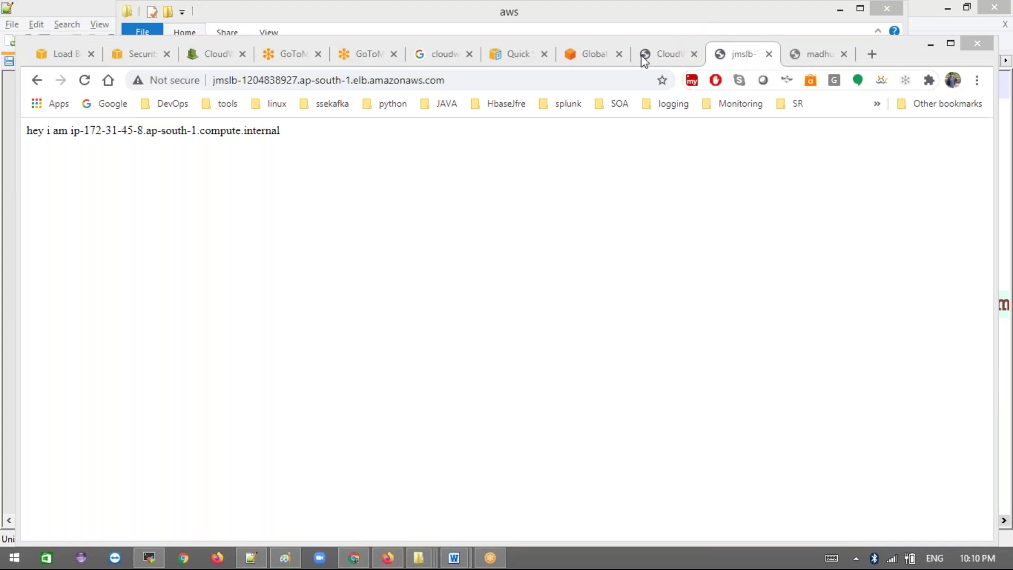
# - Return to the load balancer list and check madhu-lb's CloudWatch monitoring and its description
pyautogui.click(585, 54)
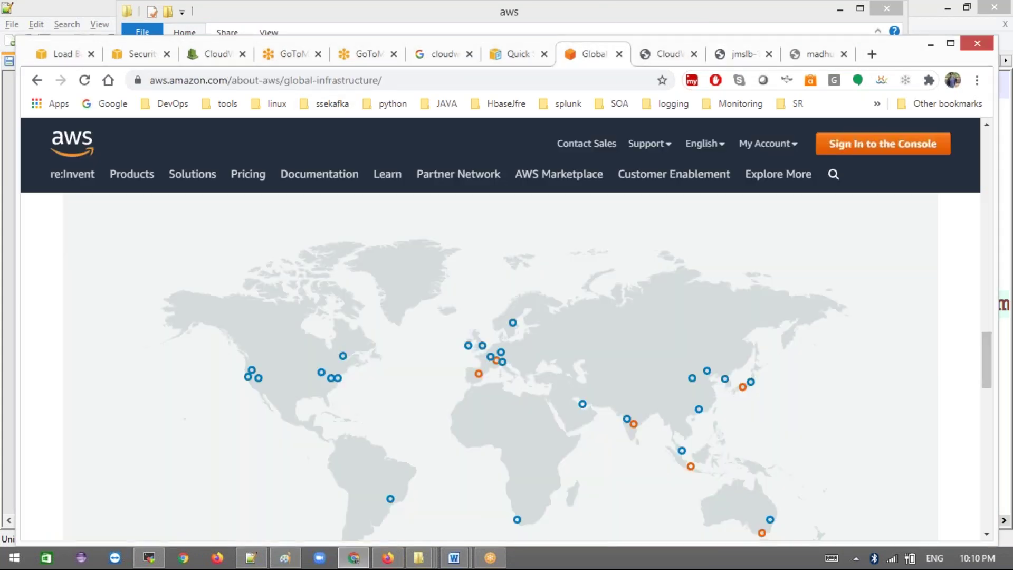
pyautogui.click(138, 59)
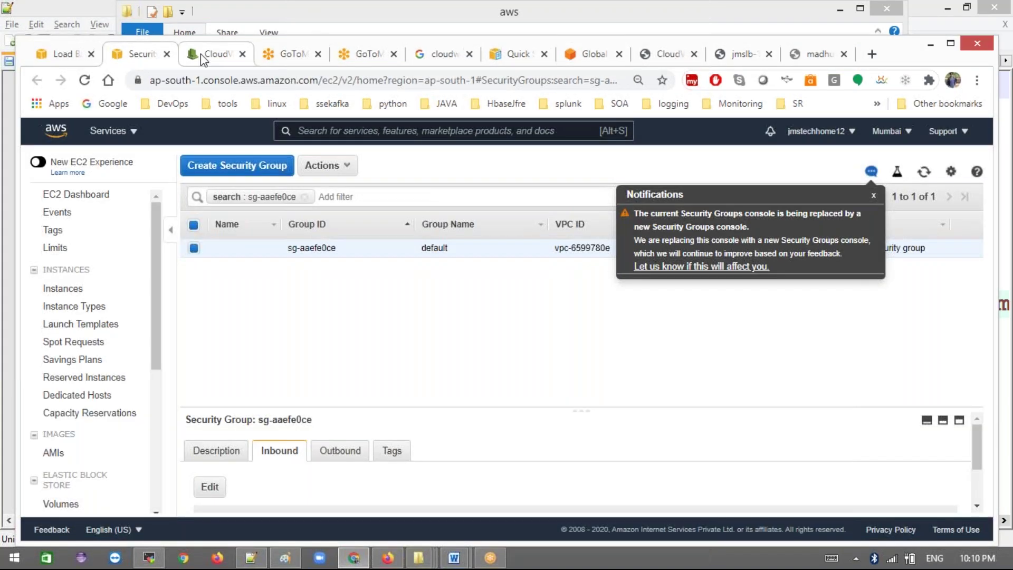
pyautogui.click(200, 54)
pyautogui.click(127, 63)
pyautogui.click(67, 57)
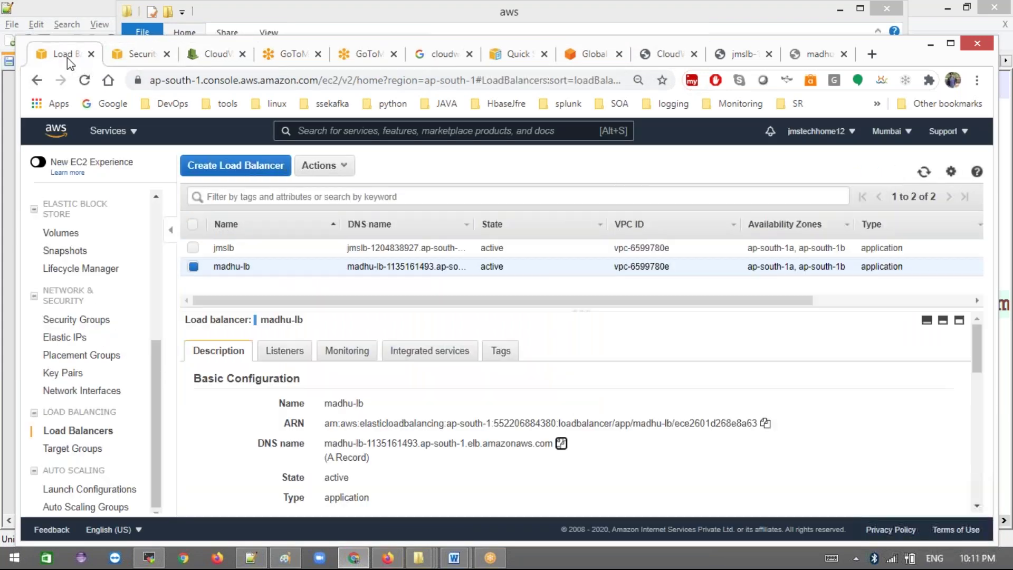
pyautogui.click(348, 352)
pyautogui.click(294, 364)
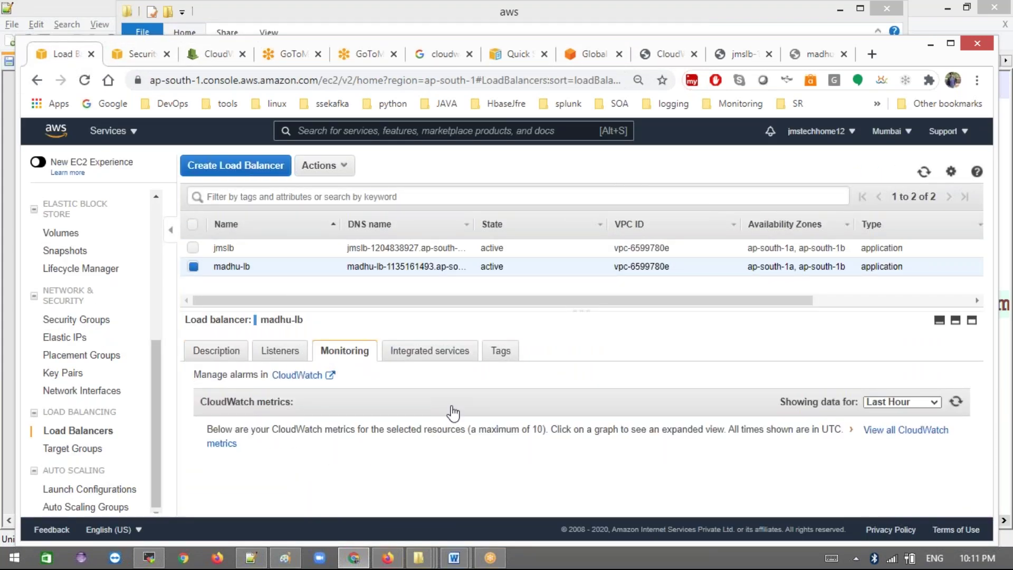
pyautogui.click(225, 350)
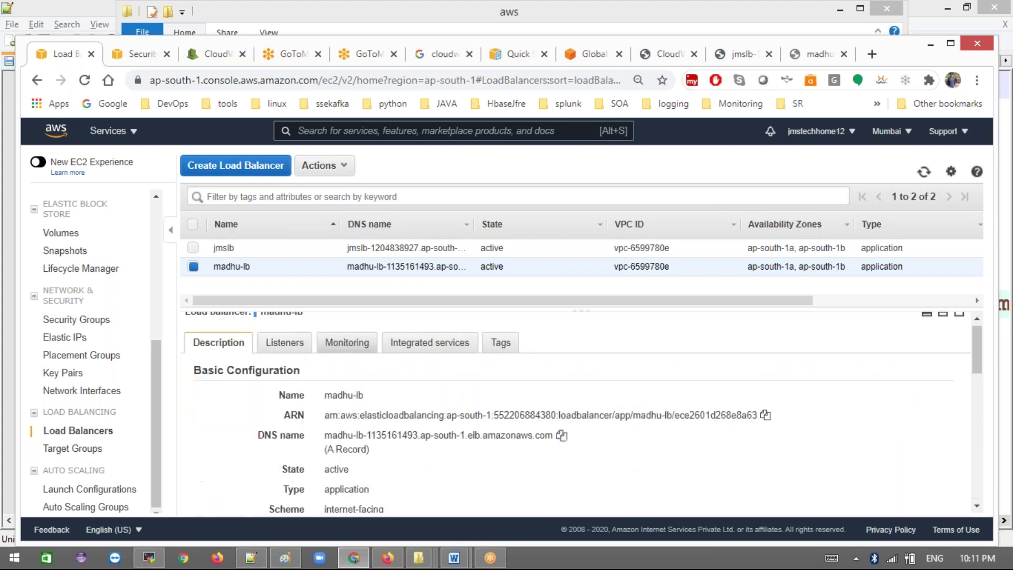
# - Open the target groups and review jms-tg's health check settings and the explanations of its thresholds, timeout, interval and success codes
pyautogui.click(66, 448)
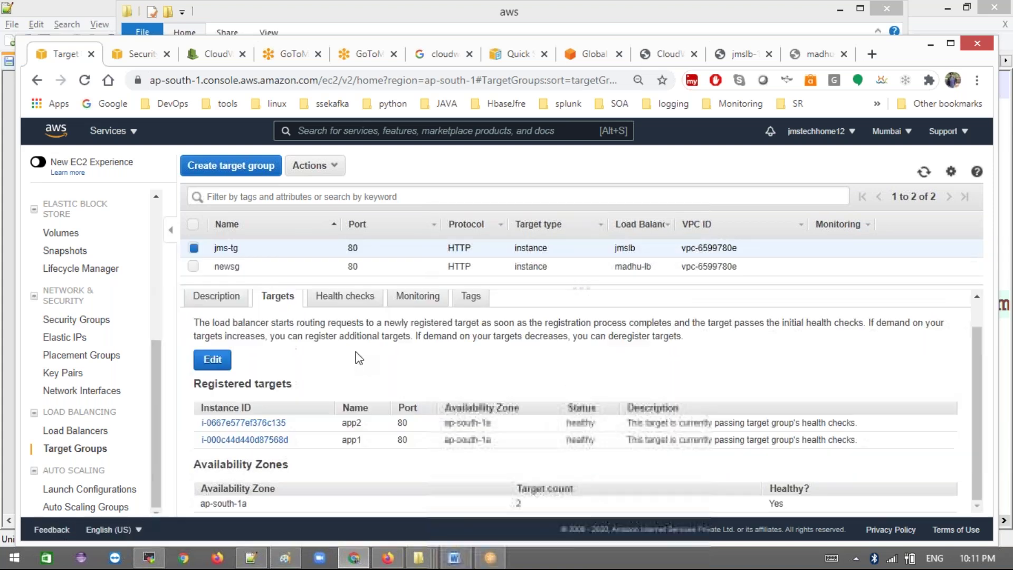
pyautogui.click(343, 300)
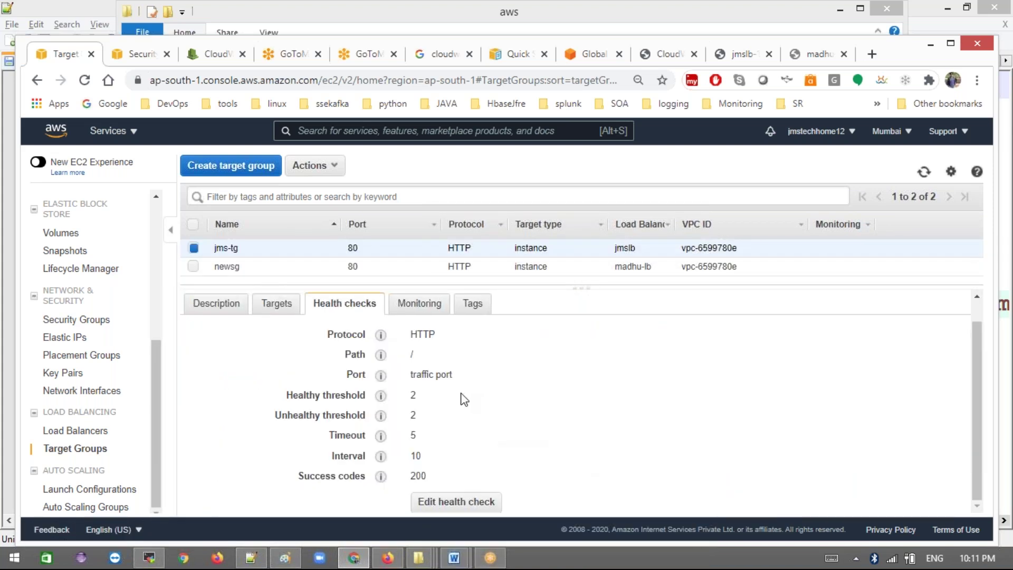
pyautogui.moveTo(378, 396)
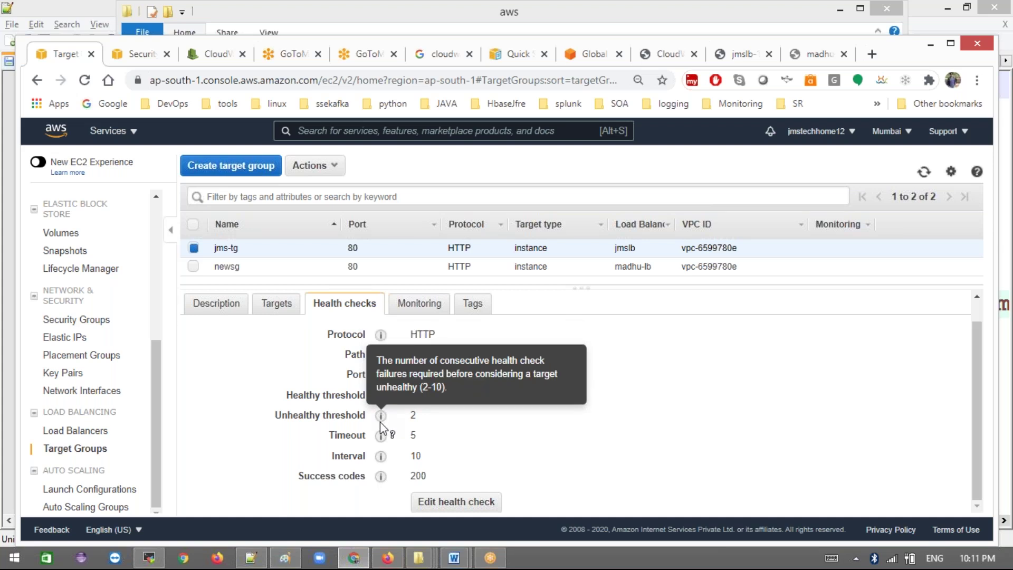
pyautogui.moveTo(381, 442)
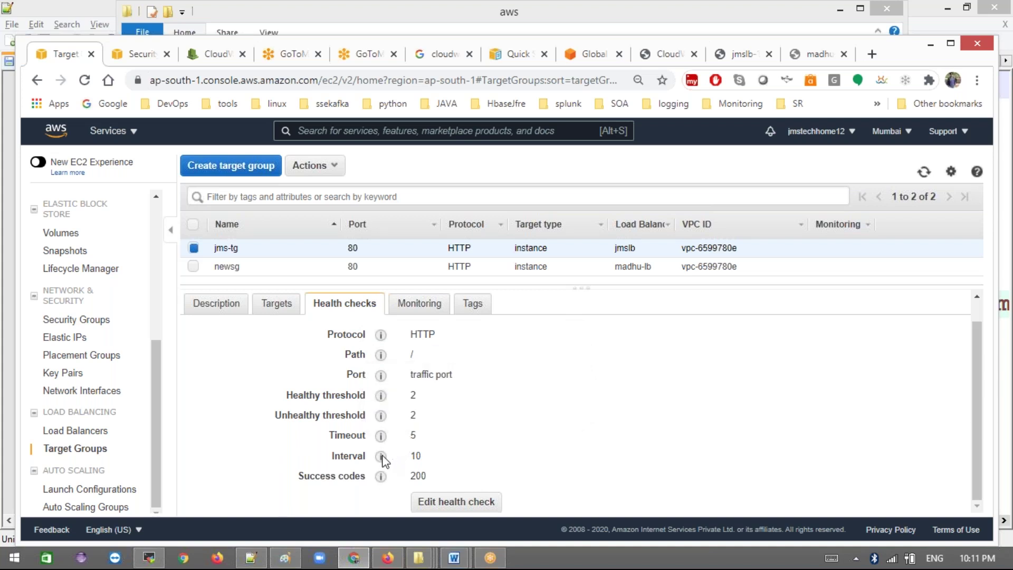
pyautogui.moveTo(377, 462)
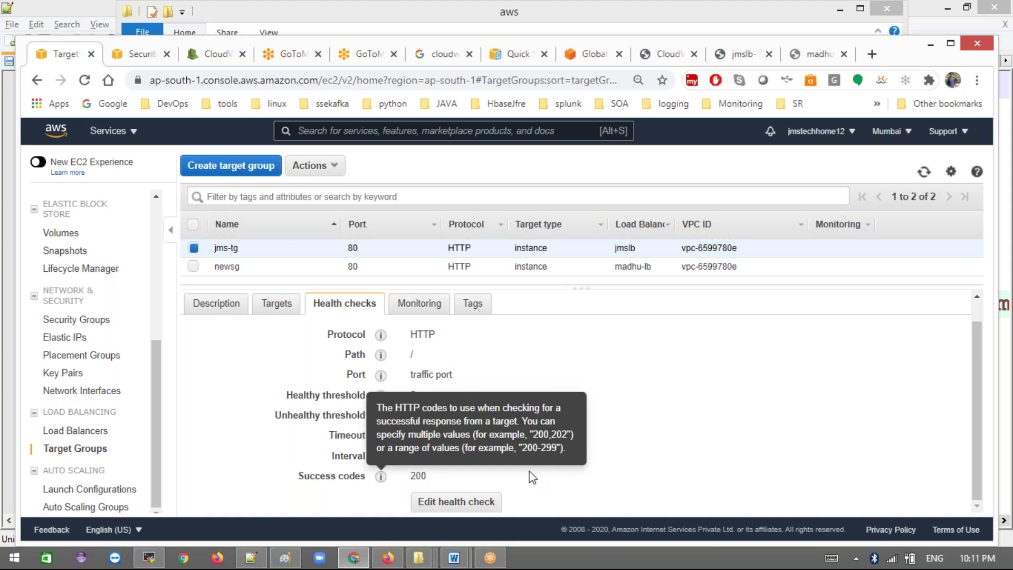
# - Open jms-tg's health check for editing, check the healthy threshold's explanation, and close the dialog without saving
pyautogui.click(448, 504)
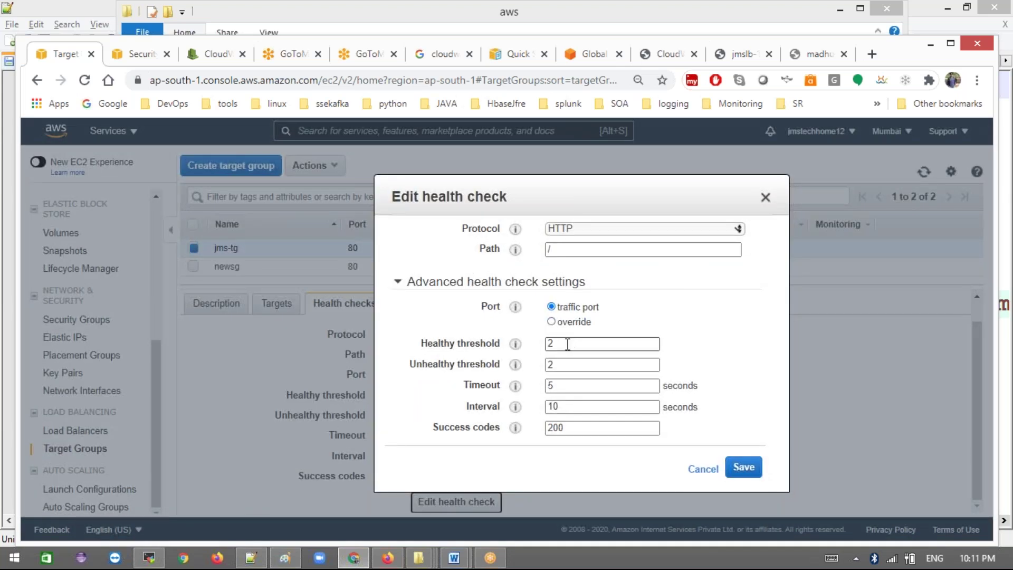
pyautogui.moveTo(520, 347)
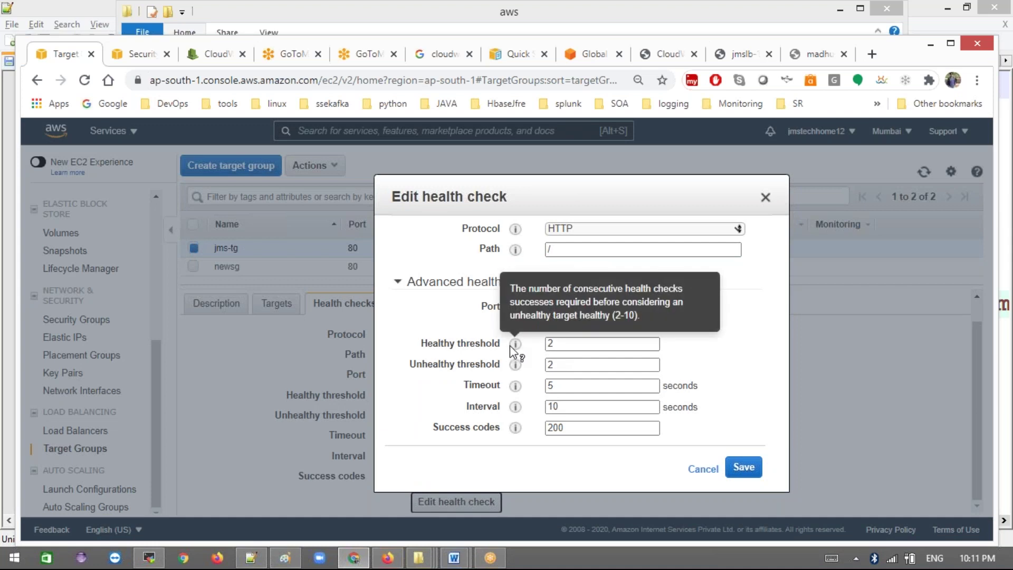
pyautogui.click(575, 346)
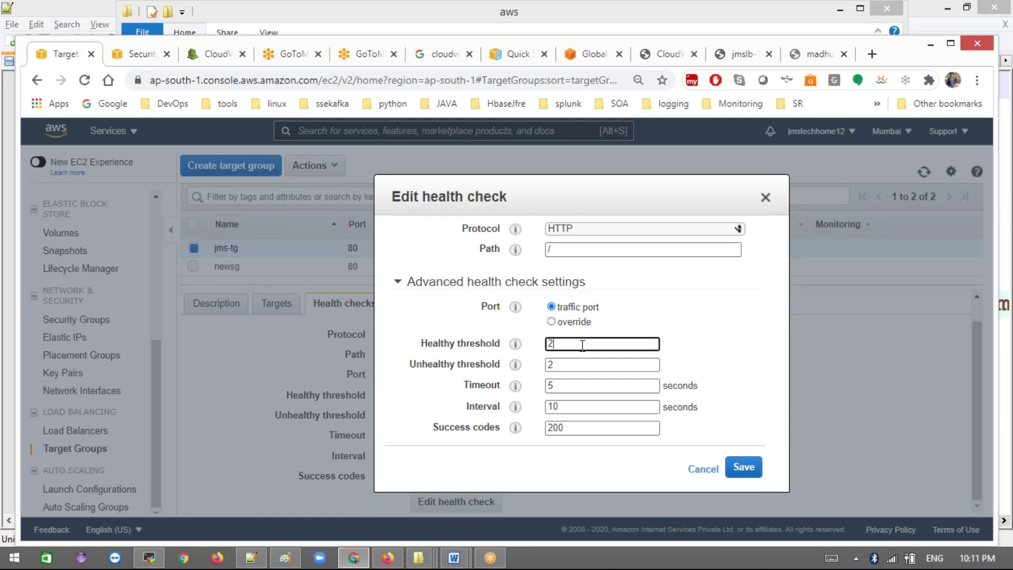
pyautogui.click(767, 199)
# - Edit the health check of the newsg target group, setting the interval to 5 seconds and the timeout to 2 seconds
pyautogui.click(193, 266)
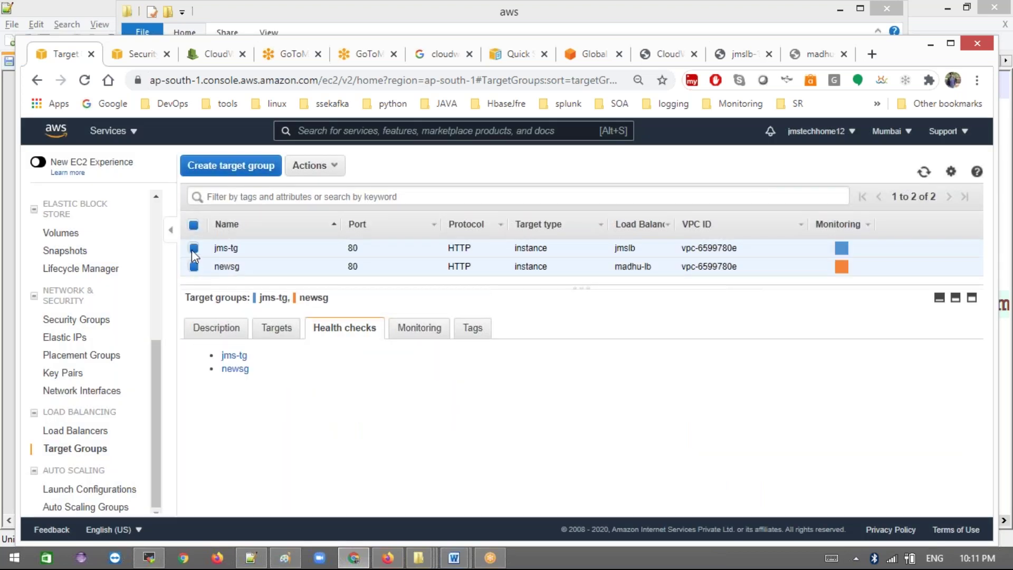
pyautogui.click(194, 248)
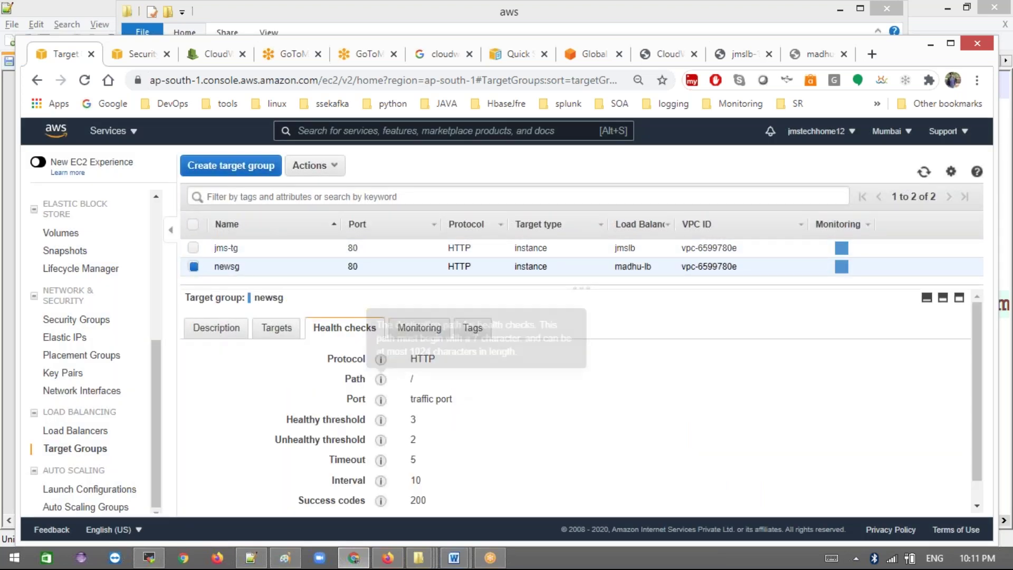
pyautogui.scroll(-1, 495, 409)
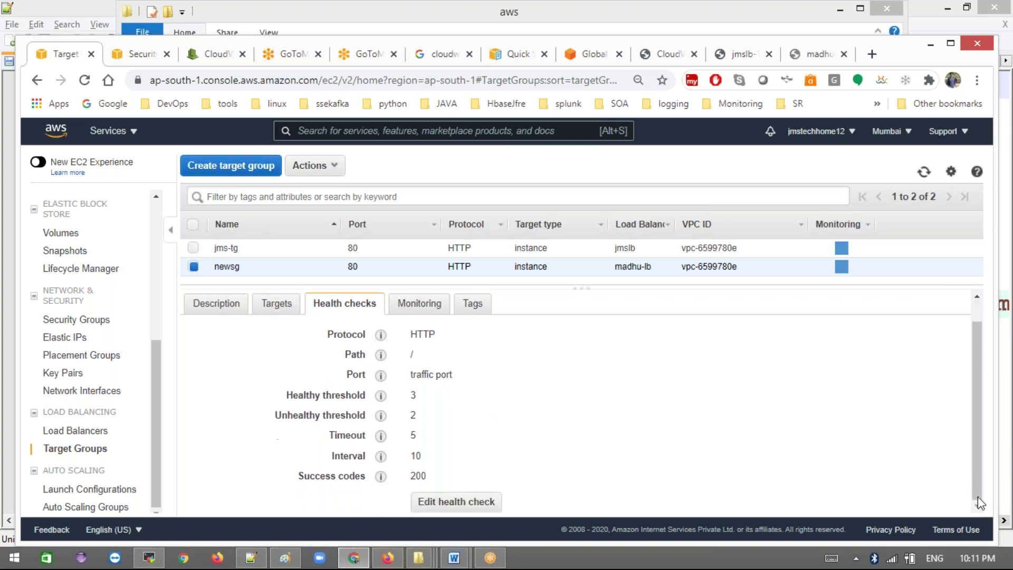
pyautogui.click(457, 503)
pyautogui.moveTo(514, 411)
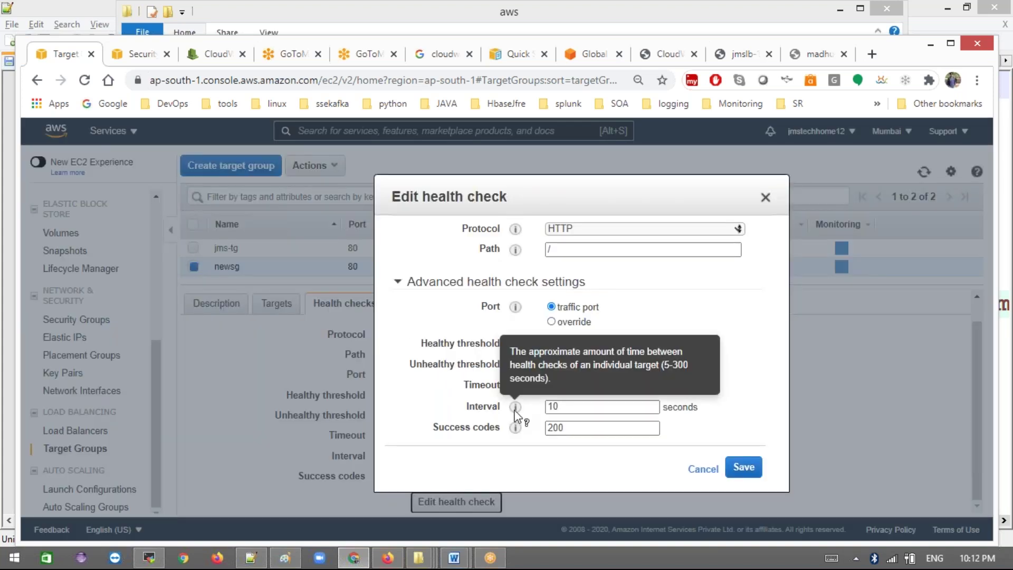
pyautogui.doubleClick(565, 408)
pyautogui.press('BackSpace')
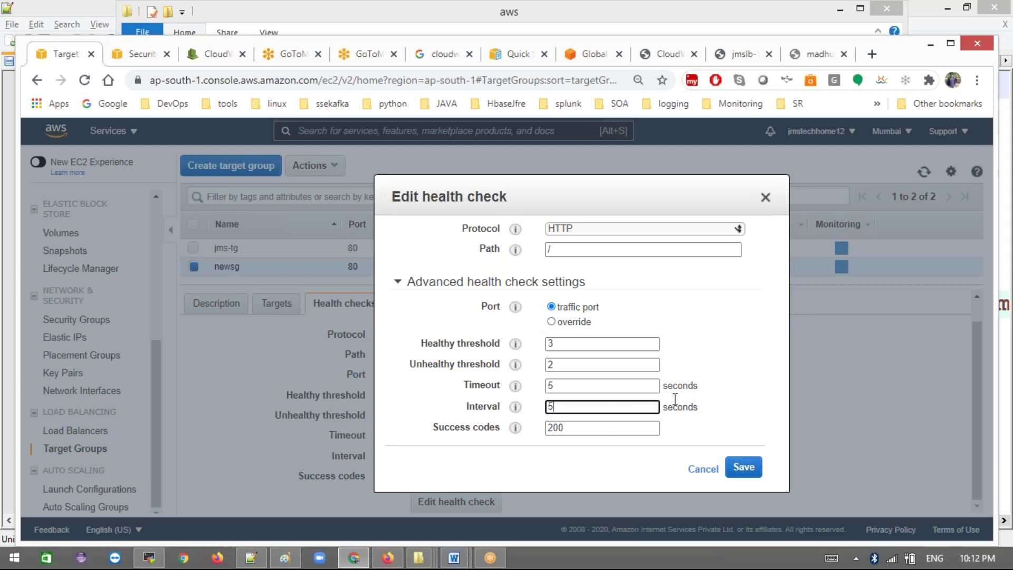
pyautogui.click(554, 386)
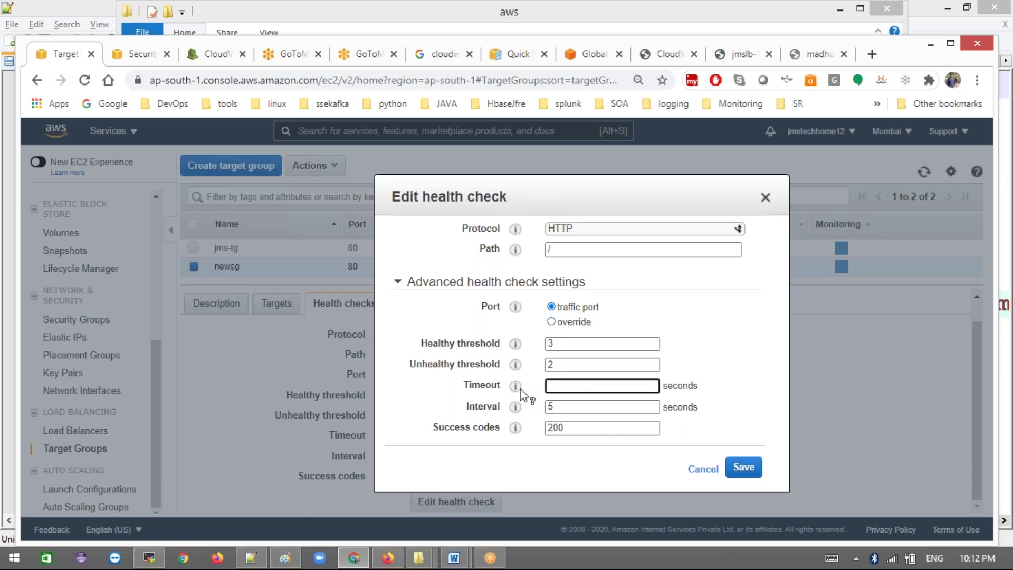
pyautogui.moveTo(517, 389)
# - Set newsg's healthy and unhealthy thresholds to 2 and save the health check
pyautogui.click(558, 347)
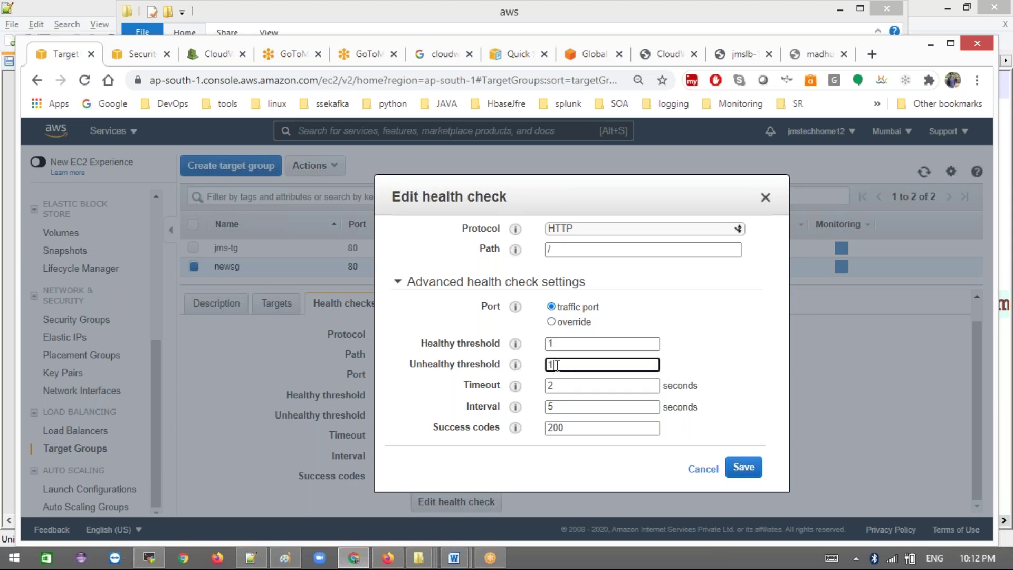
pyautogui.click(750, 469)
pyautogui.click(572, 327)
pyautogui.press('BackSpace')
pyautogui.write('2')
pyautogui.click(530, 361)
pyautogui.press('BackSpace')
pyautogui.write('2')
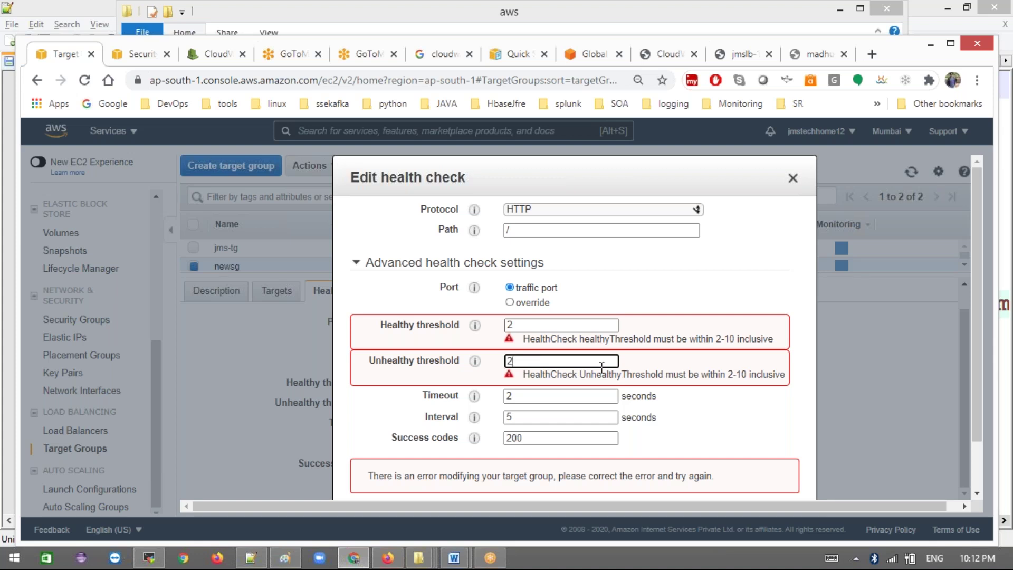
pyautogui.scroll(-1, 602, 368)
pyautogui.click(769, 476)
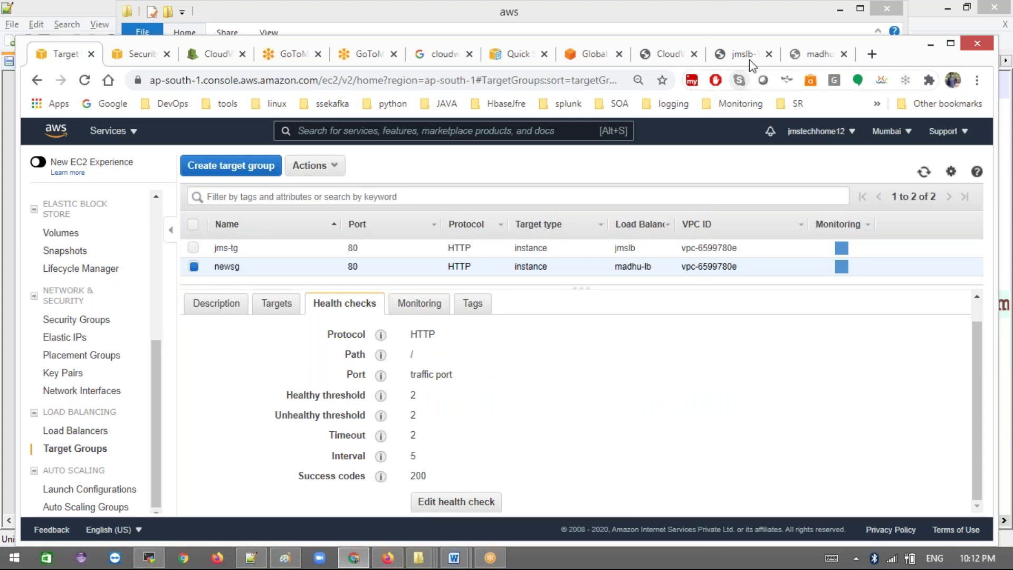
# - Reload the madhu-lb page several times and the jmslb page once to test both addresses against the edited health check
pyautogui.click(799, 62)
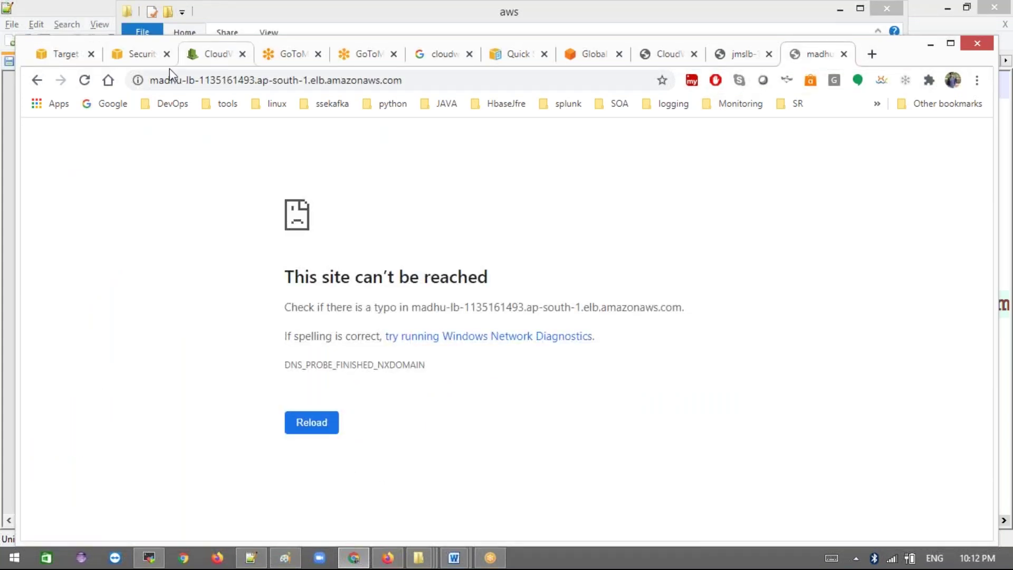
pyautogui.click(85, 80)
pyautogui.click(85, 80)
pyautogui.click(728, 54)
pyautogui.click(85, 82)
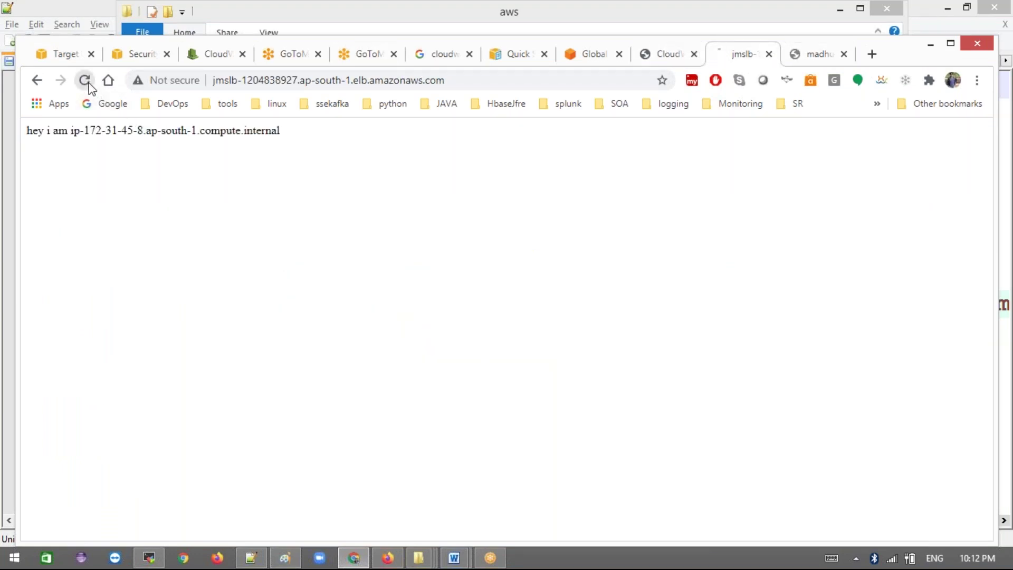
pyautogui.click(813, 62)
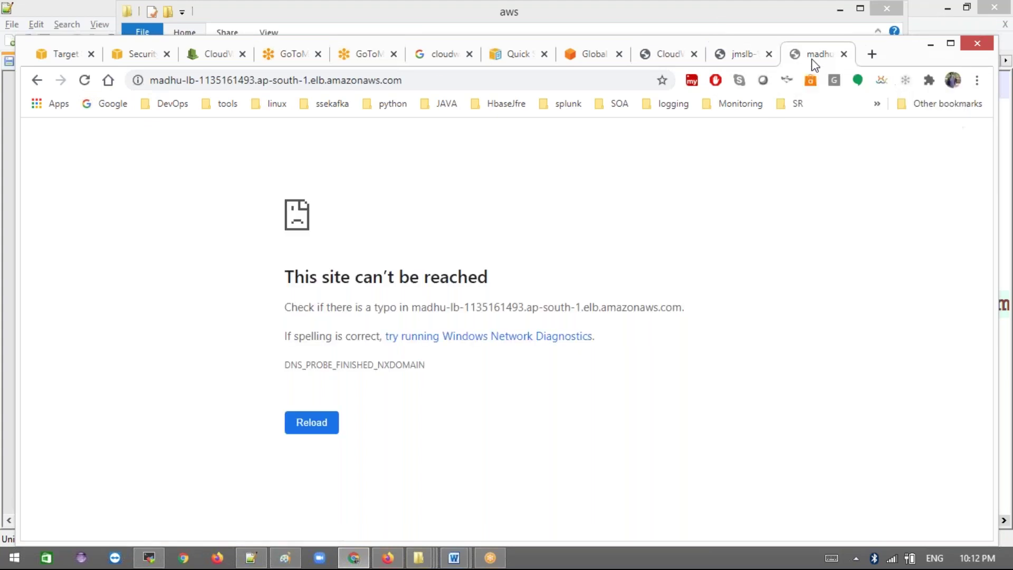
pyautogui.click(91, 83)
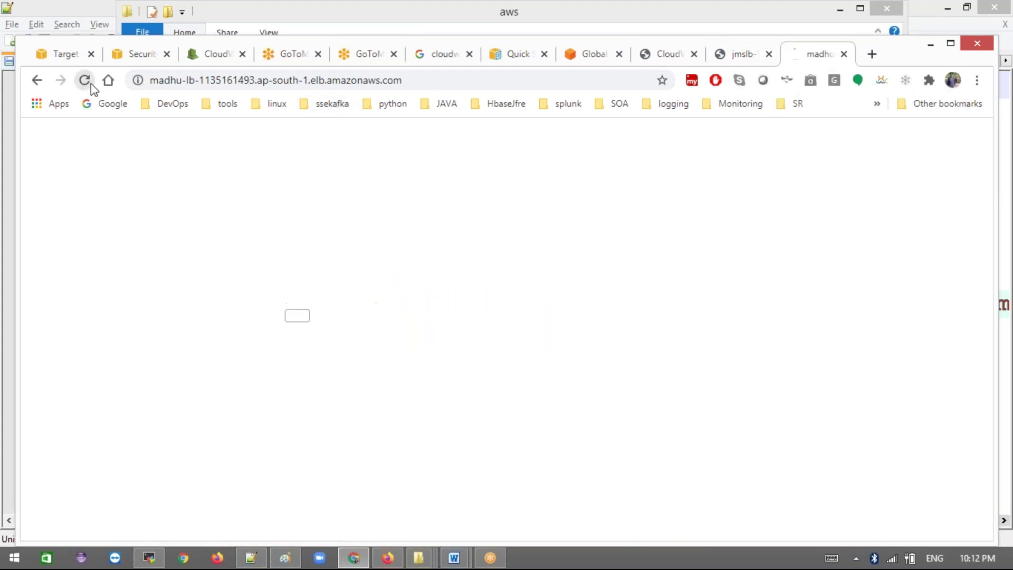
pyautogui.click(84, 80)
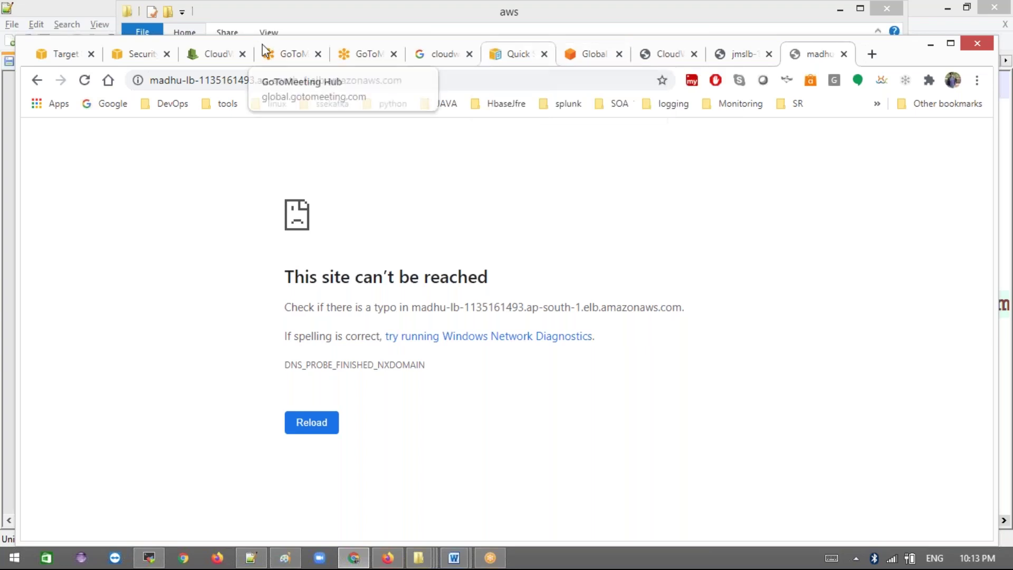
# - Dismiss the notification on the default security group's page, and recheck the jmslb and madhu-lb pages, reloading madhu-lb
pyautogui.click(138, 56)
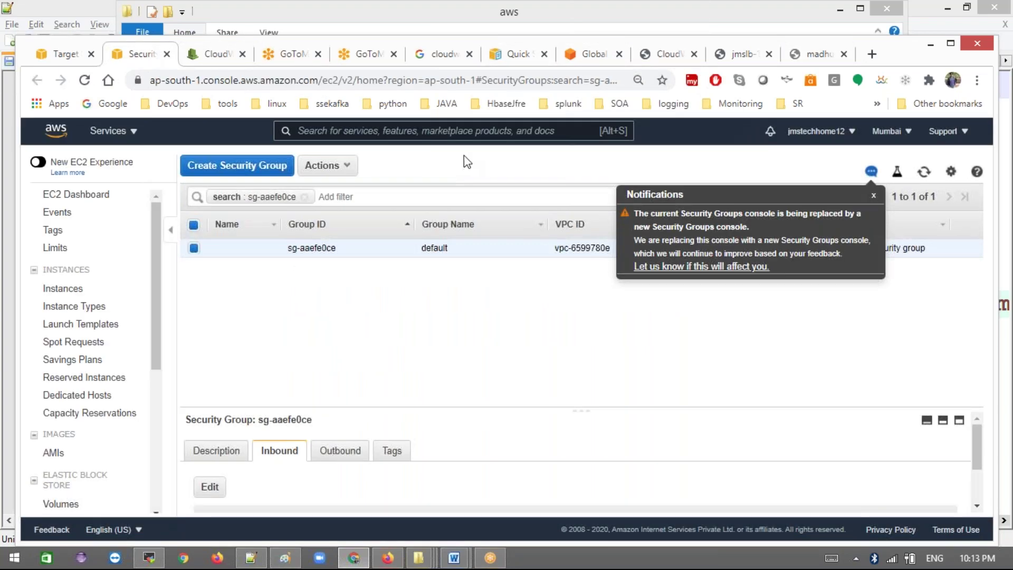
pyautogui.click(874, 199)
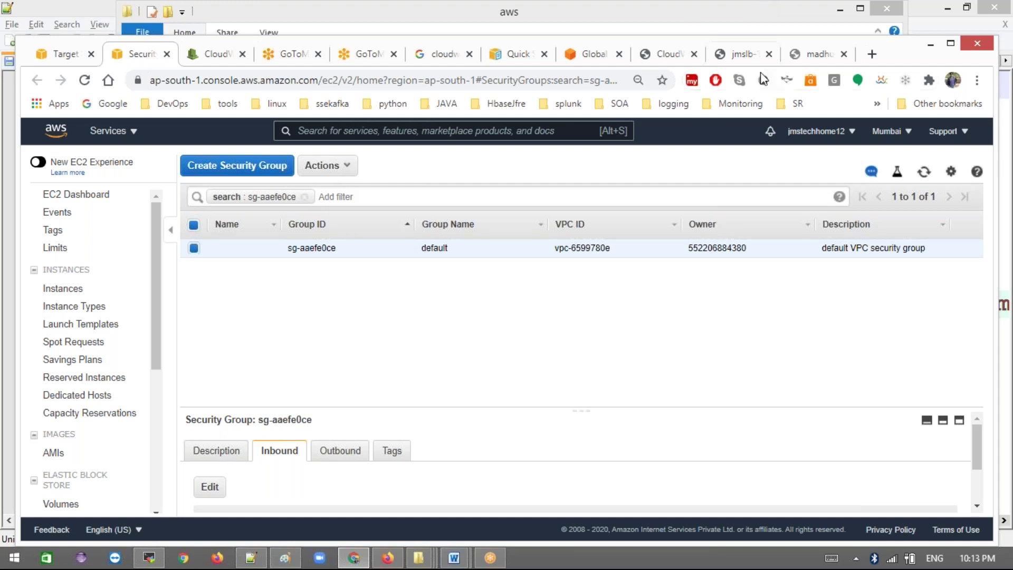
pyautogui.click(738, 55)
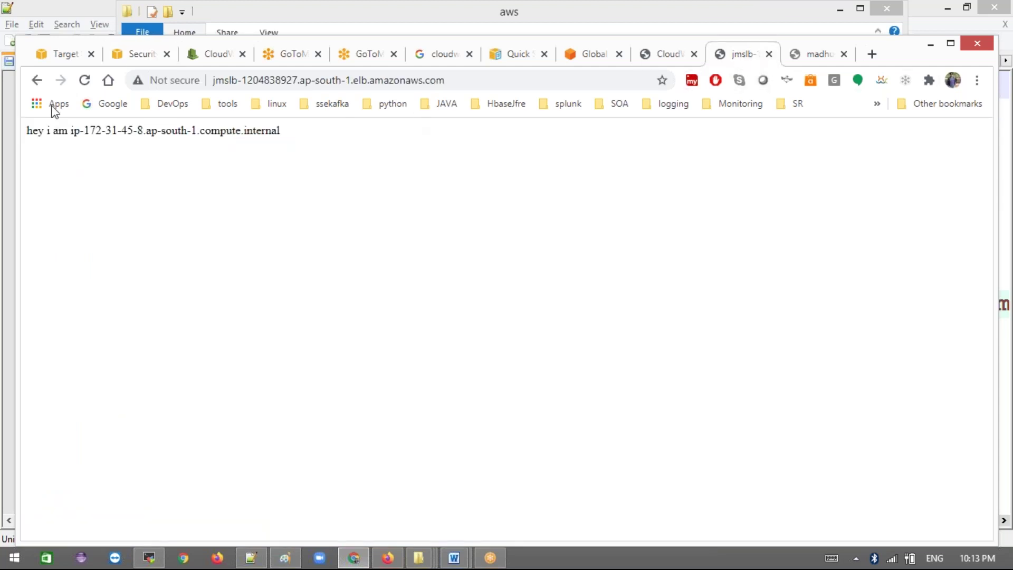
pyautogui.click(818, 55)
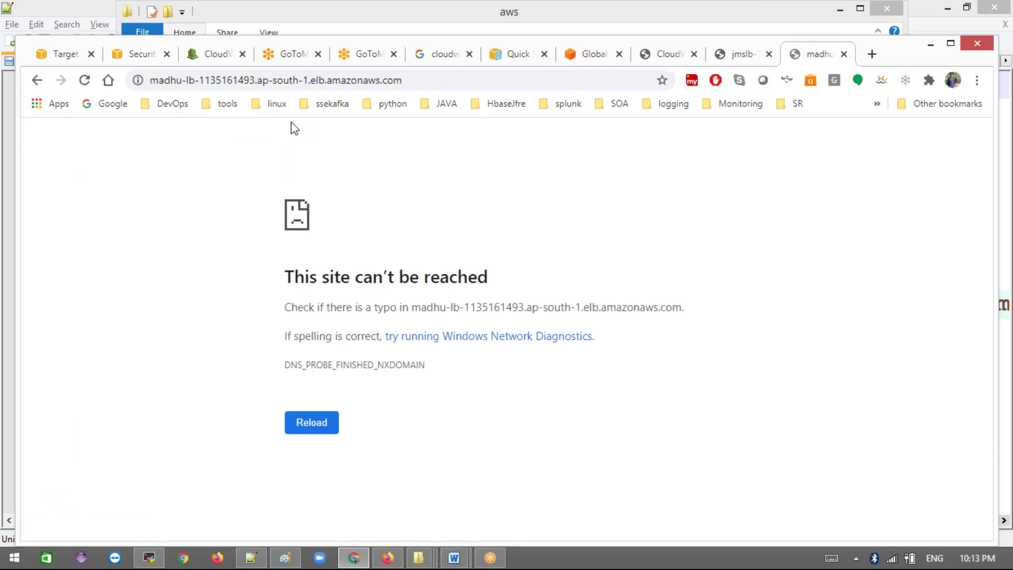
pyautogui.click(85, 80)
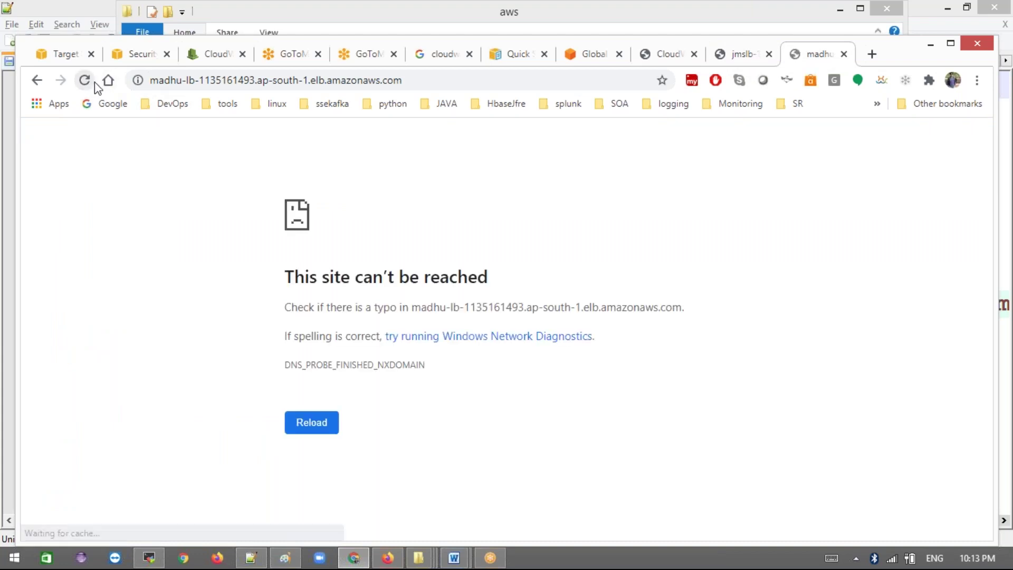
# - Revisit the newsg target group and default security group pages, and reload the jmslb page
pyautogui.click(52, 59)
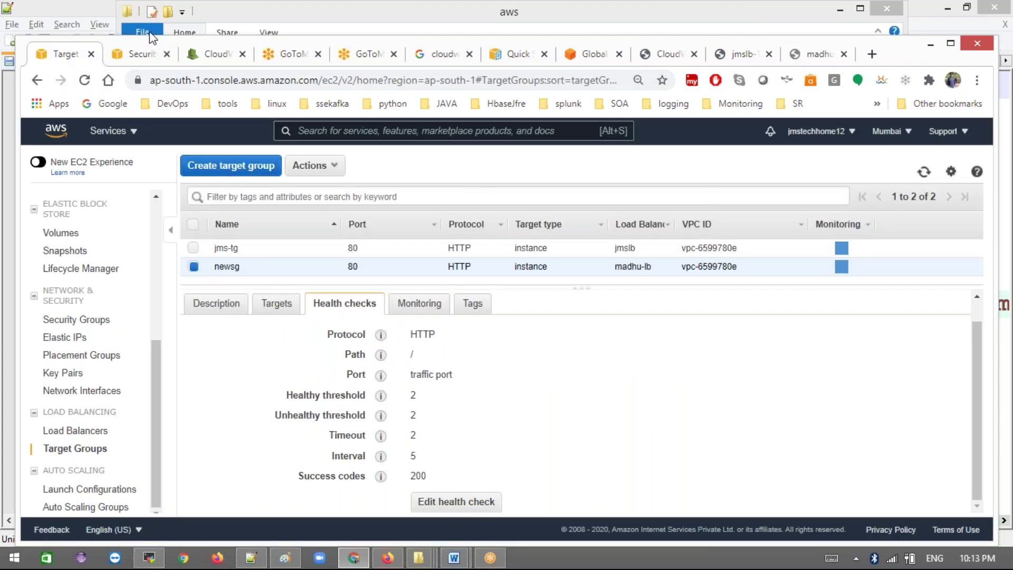
pyautogui.click(141, 55)
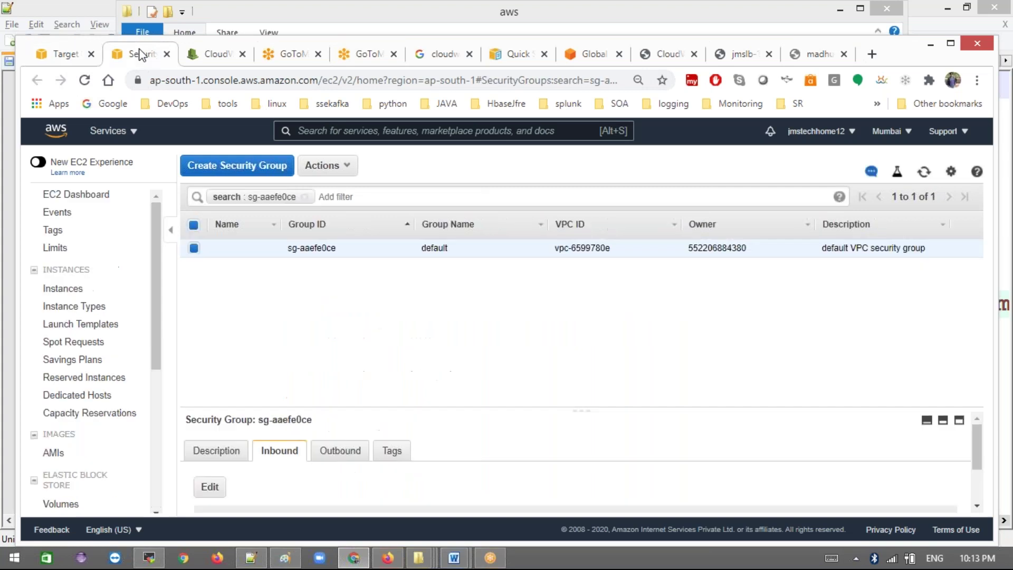
pyautogui.click(815, 55)
pyautogui.click(742, 56)
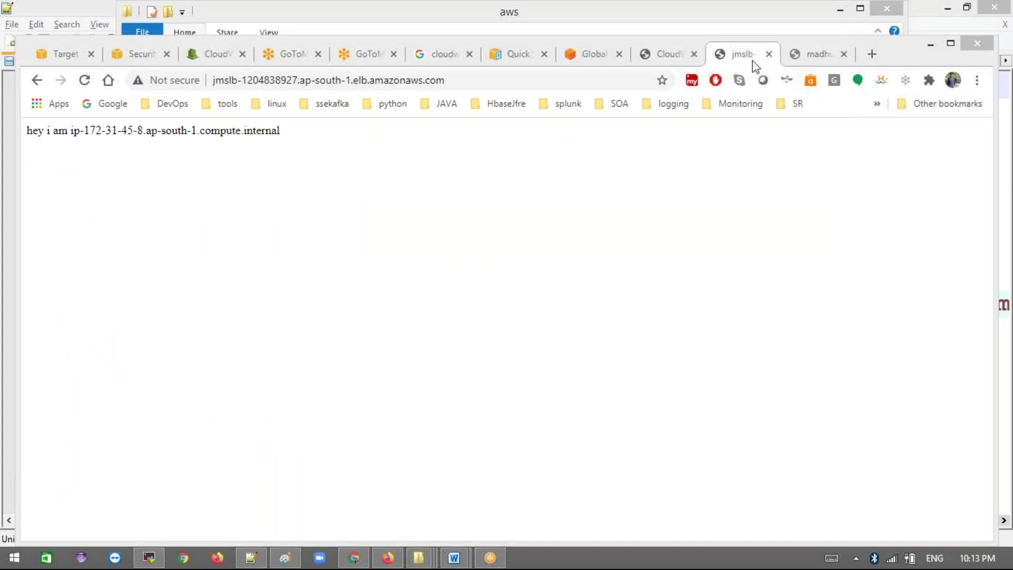
pyautogui.click(83, 82)
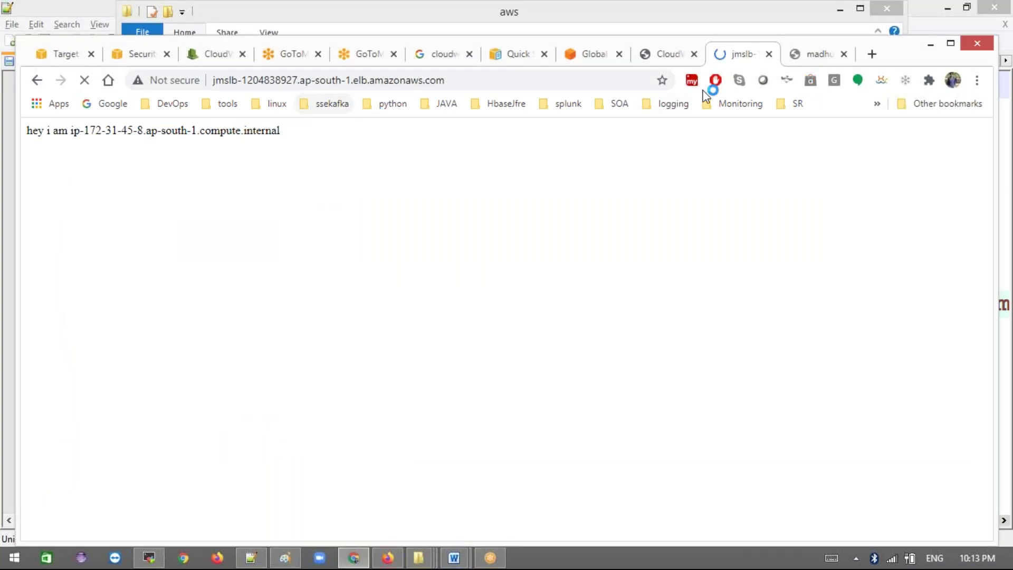
# - Return to the madhu-lb page and reload it repeatedly to retest its DNS address
pyautogui.click(802, 50)
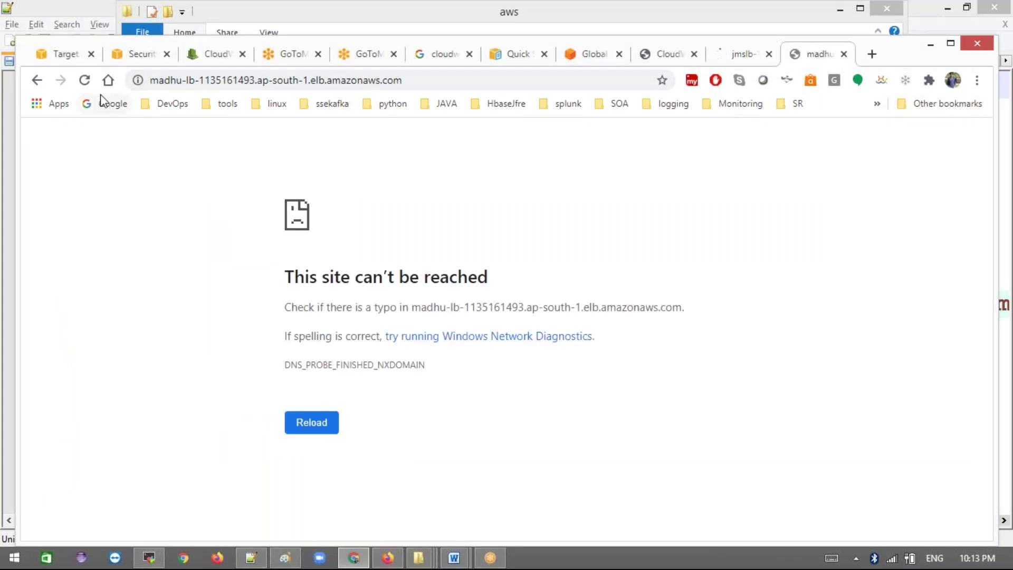
pyautogui.click(86, 81)
pyautogui.click(90, 83)
pyautogui.click(86, 81)
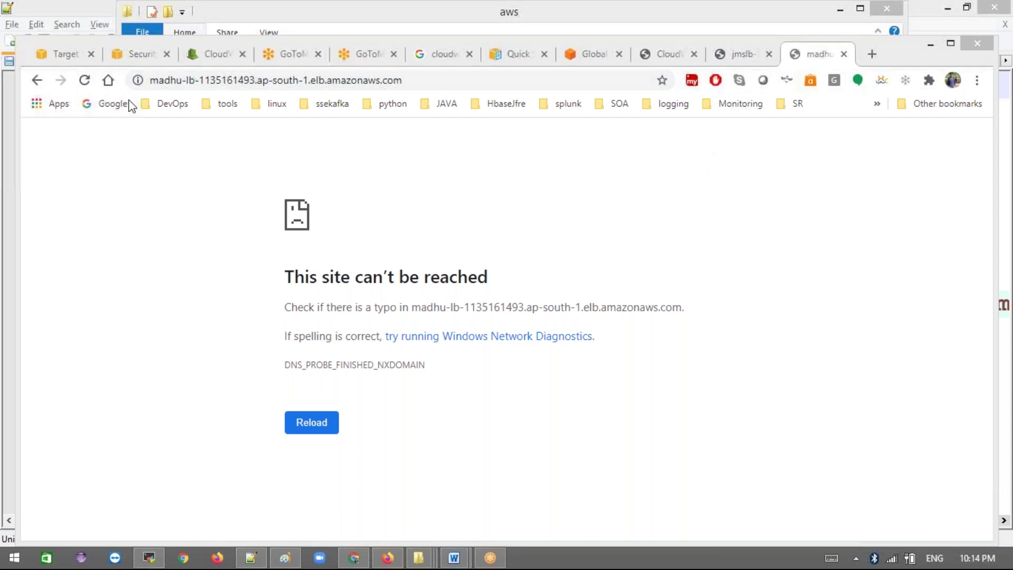
pyautogui.click(84, 80)
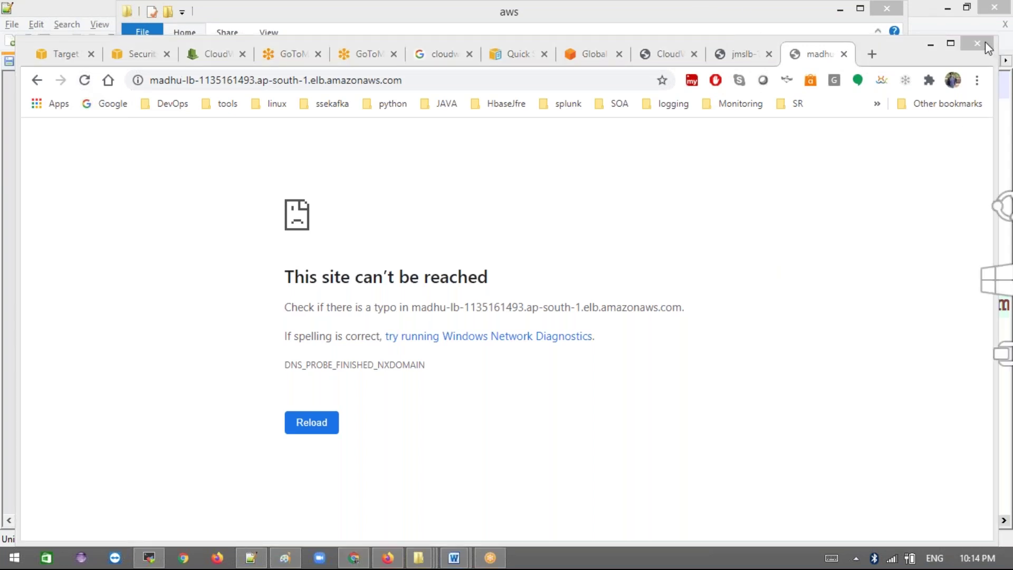
pyautogui.moveTo(988, 41)
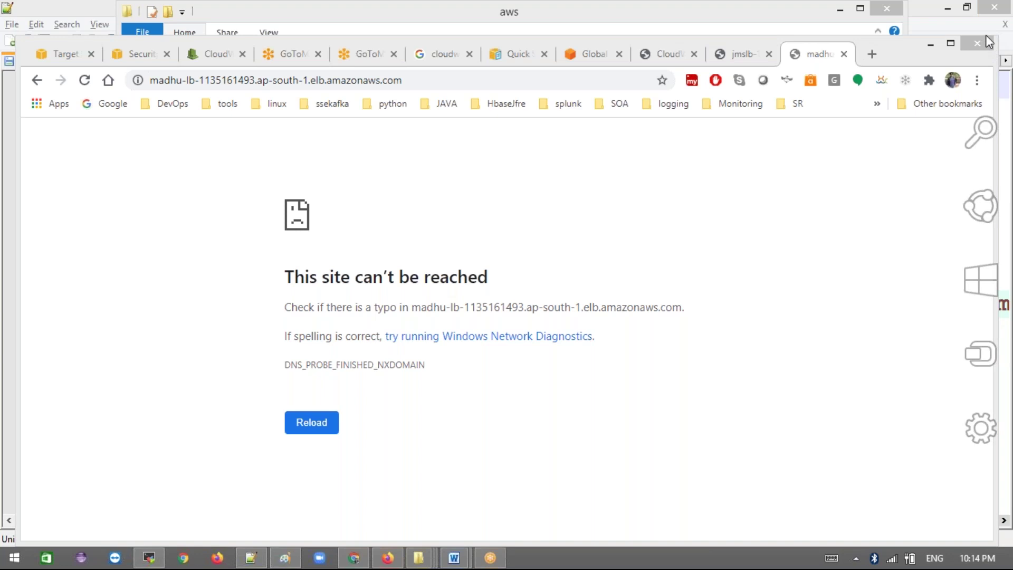